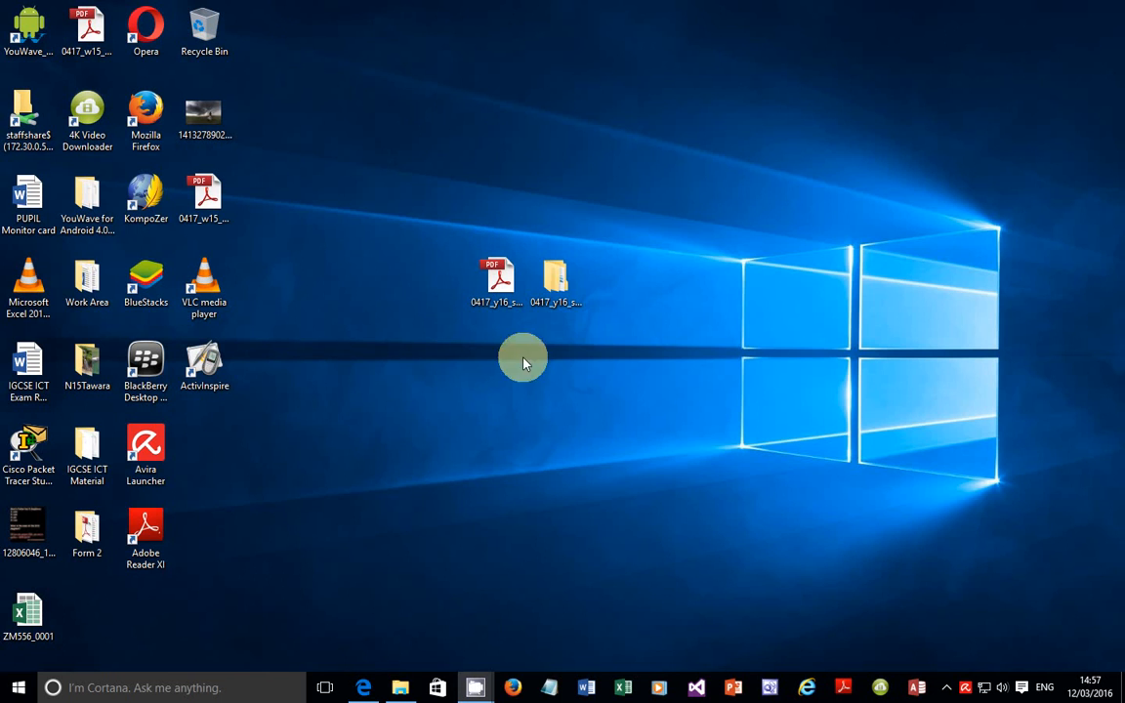
Step: Open 0417_y16_sf_3(1) > 0417_3_SourceFiles, select its twelve files, then minimise back to the desktop
click(508, 283)
double_click(561, 308)
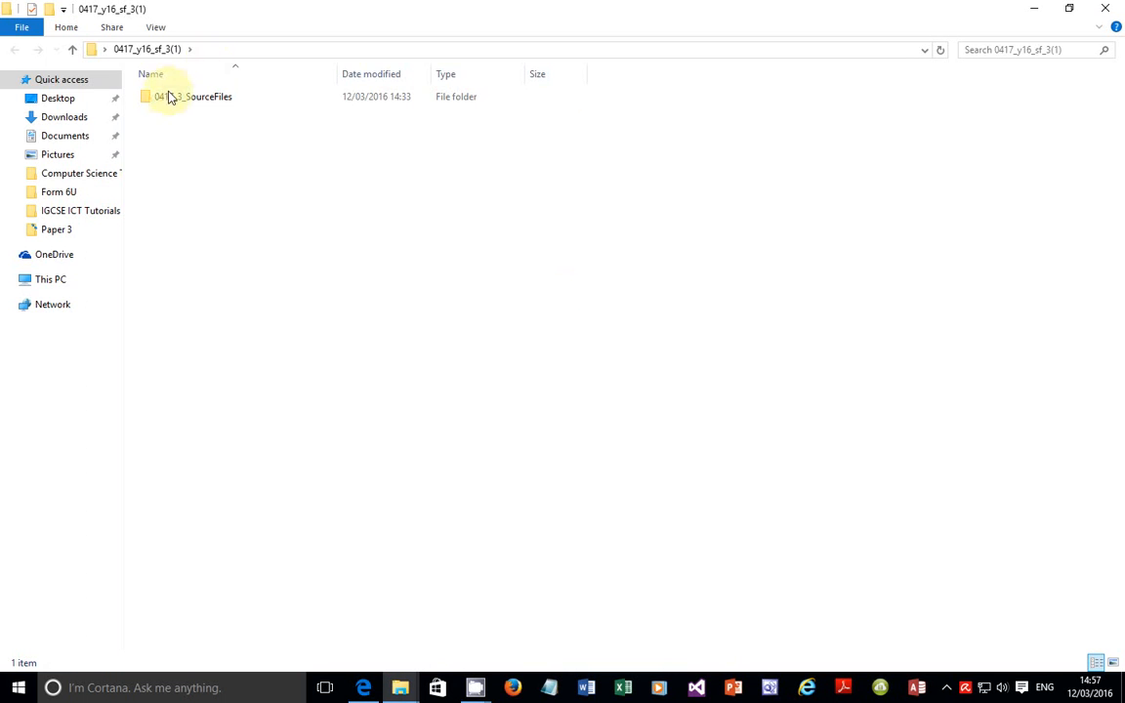
double_click(188, 103)
drag(1078, 260, 168, 119)
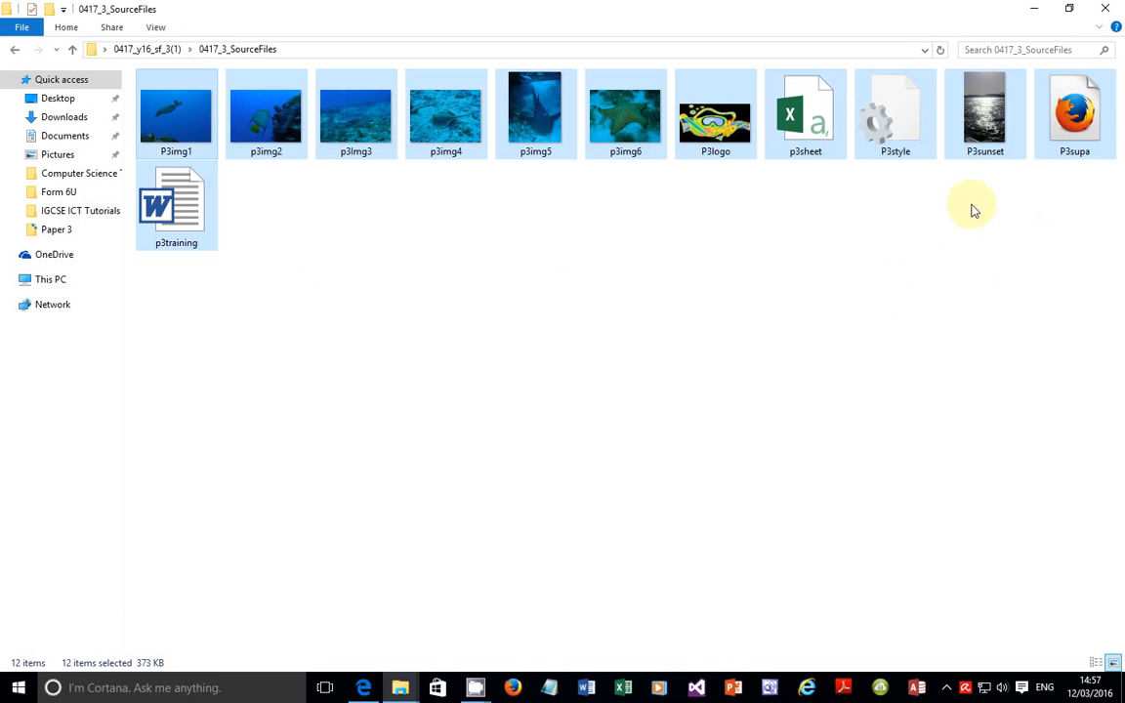
click(1035, 9)
right_click(477, 305)
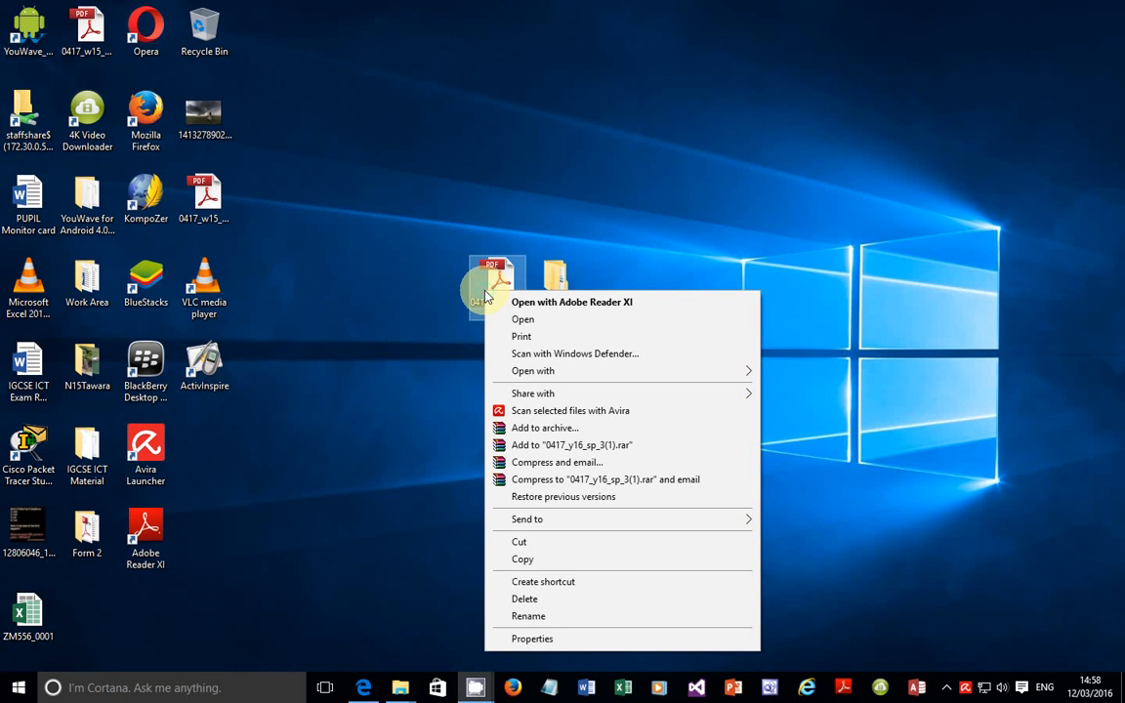
Step: Open the exam paper PDF in Microsoft Edge, maximised and zoomed in
mouse_move(583, 377)
click(799, 389)
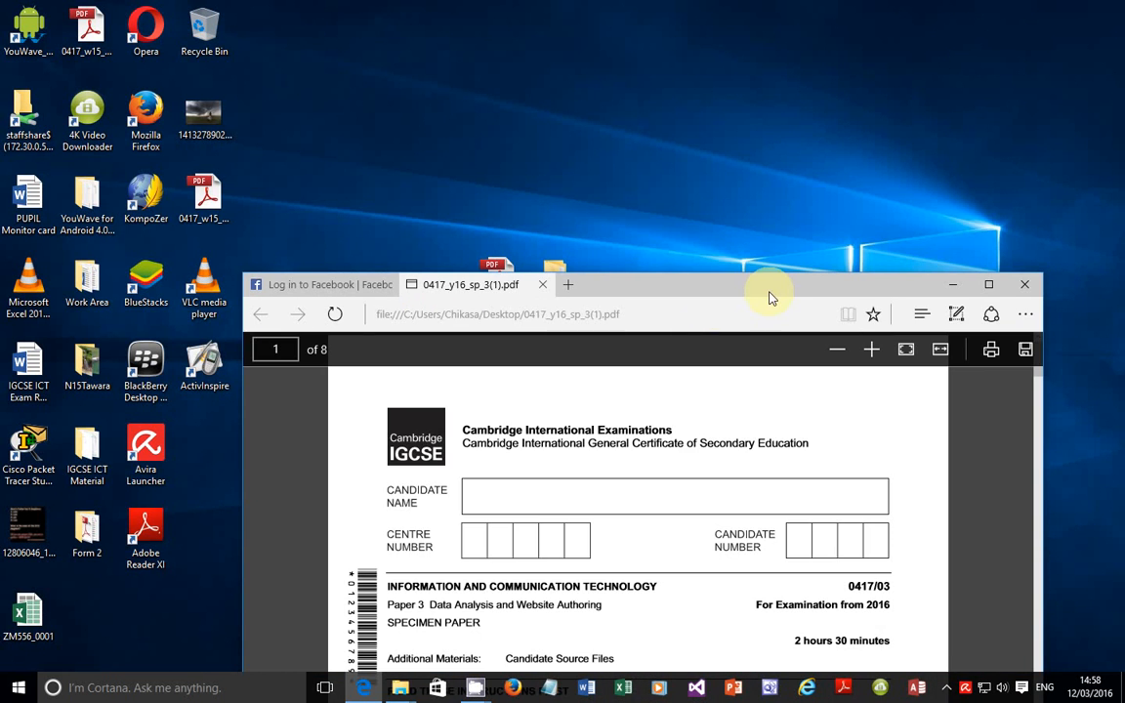
double_click(752, 287)
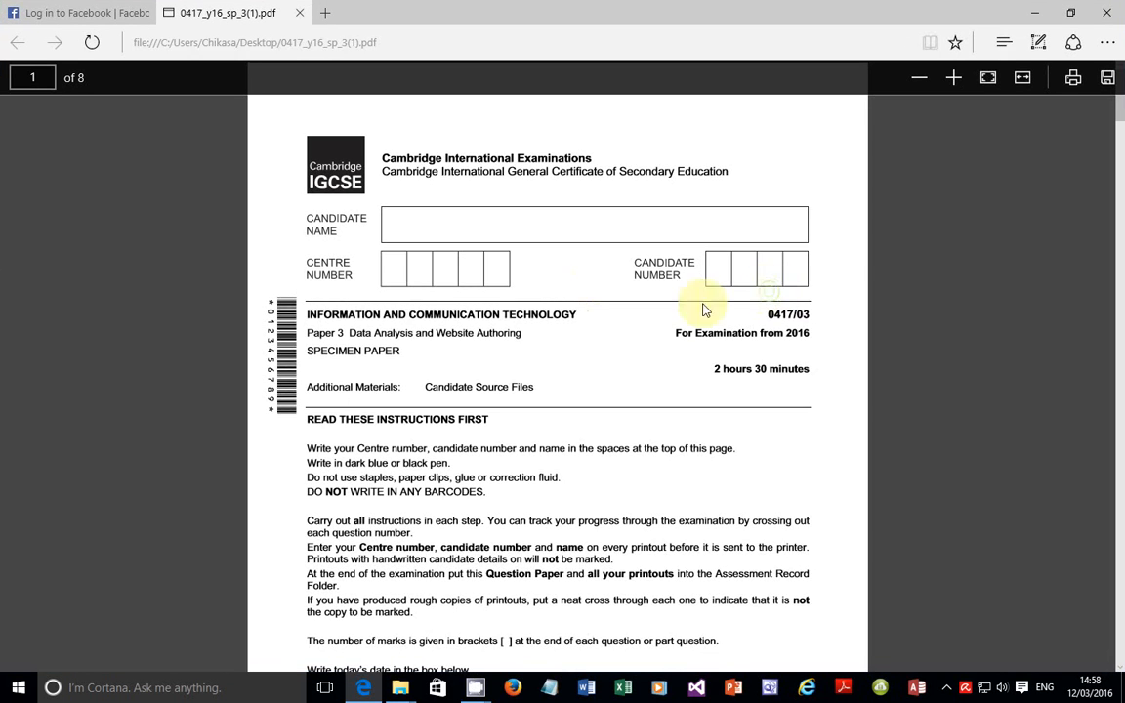
click(952, 78)
Step: Scroll down to the Task 2 spreadsheet instructions, steps 9–17, on page 3
scroll(803, 341, down, 3)
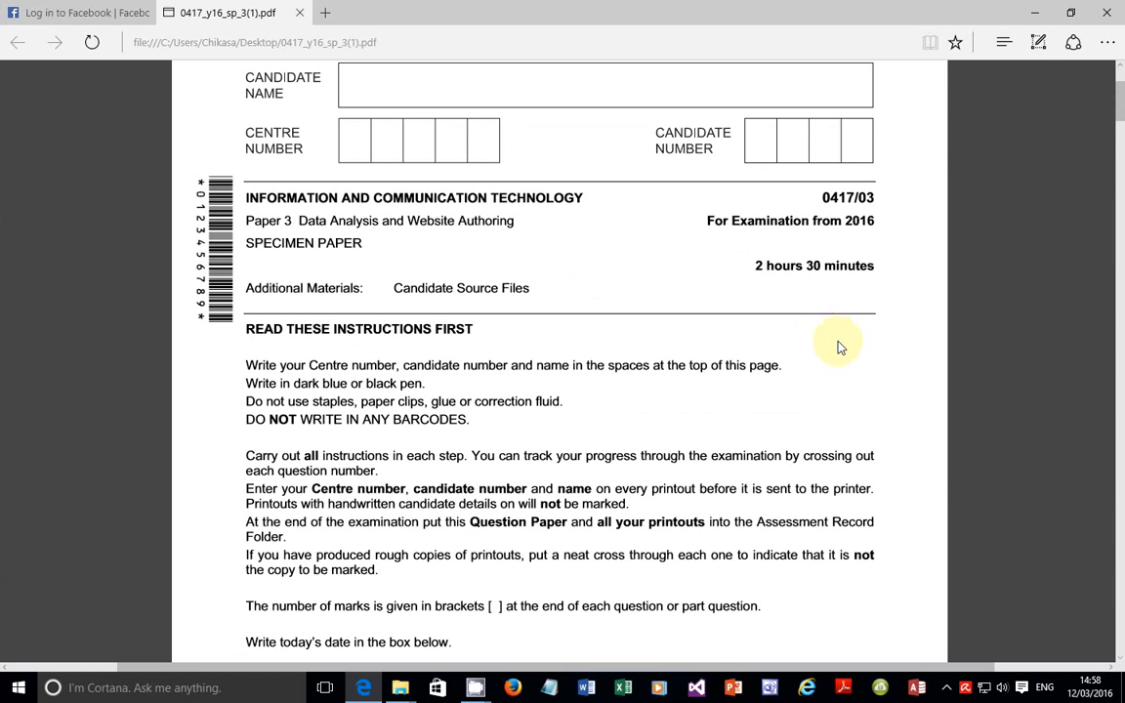
scroll(837, 347, down, 10)
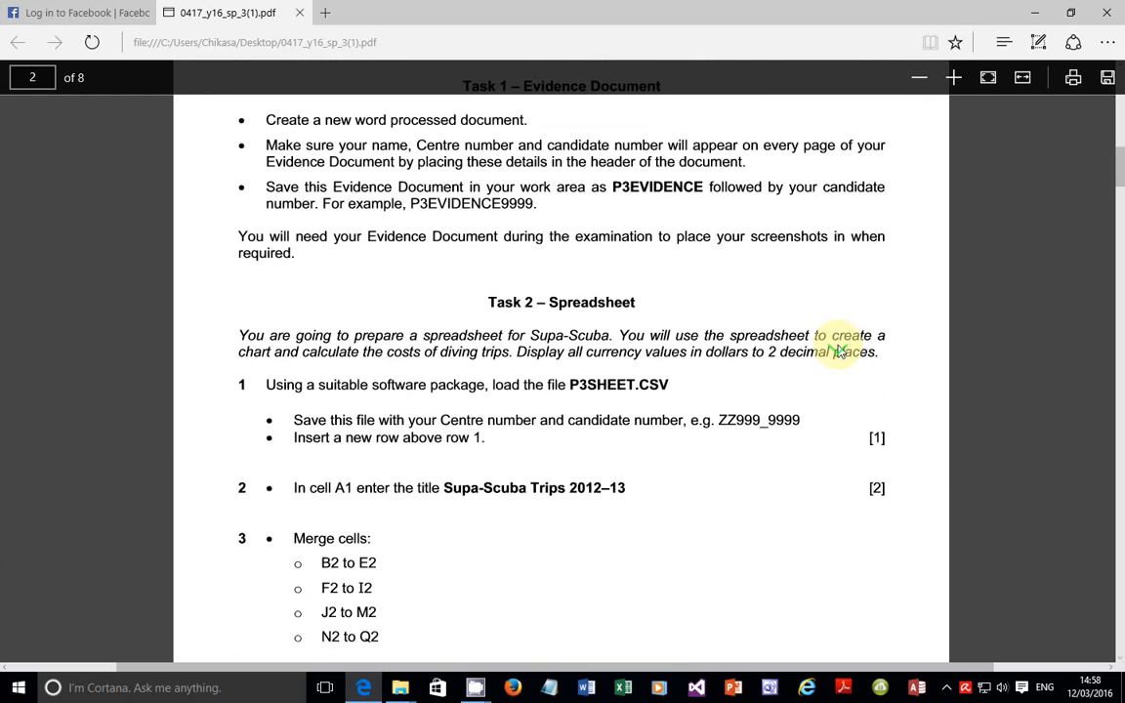
scroll(837, 352, down, 4)
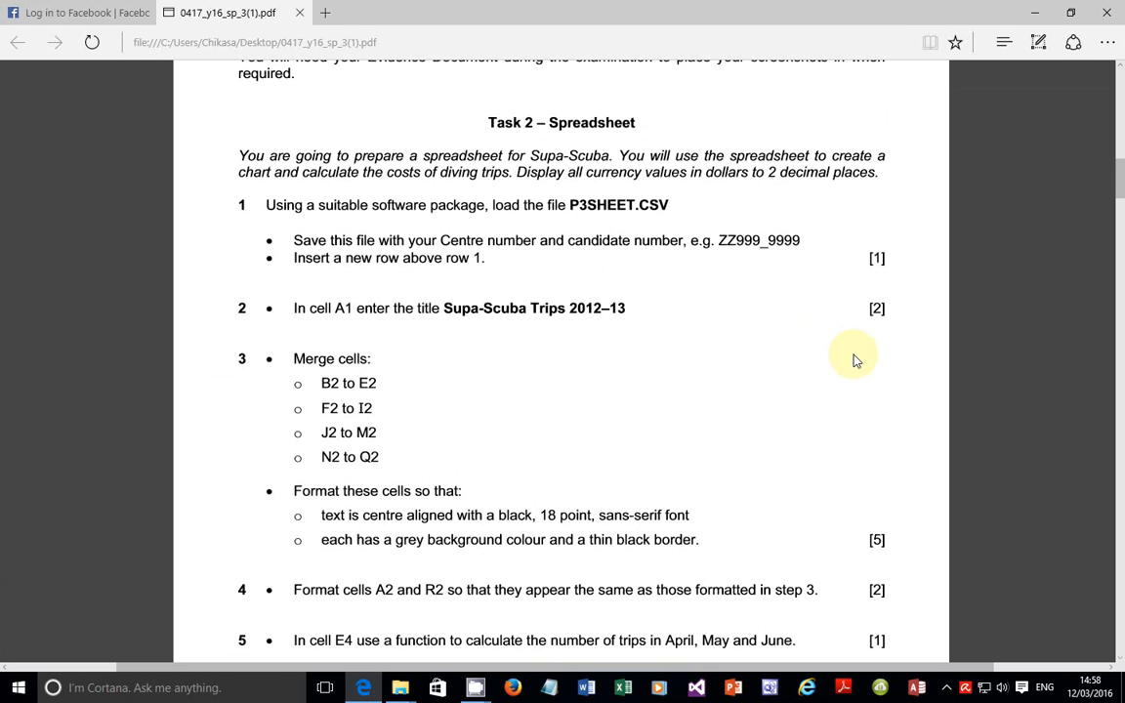
scroll(854, 363, down, 5)
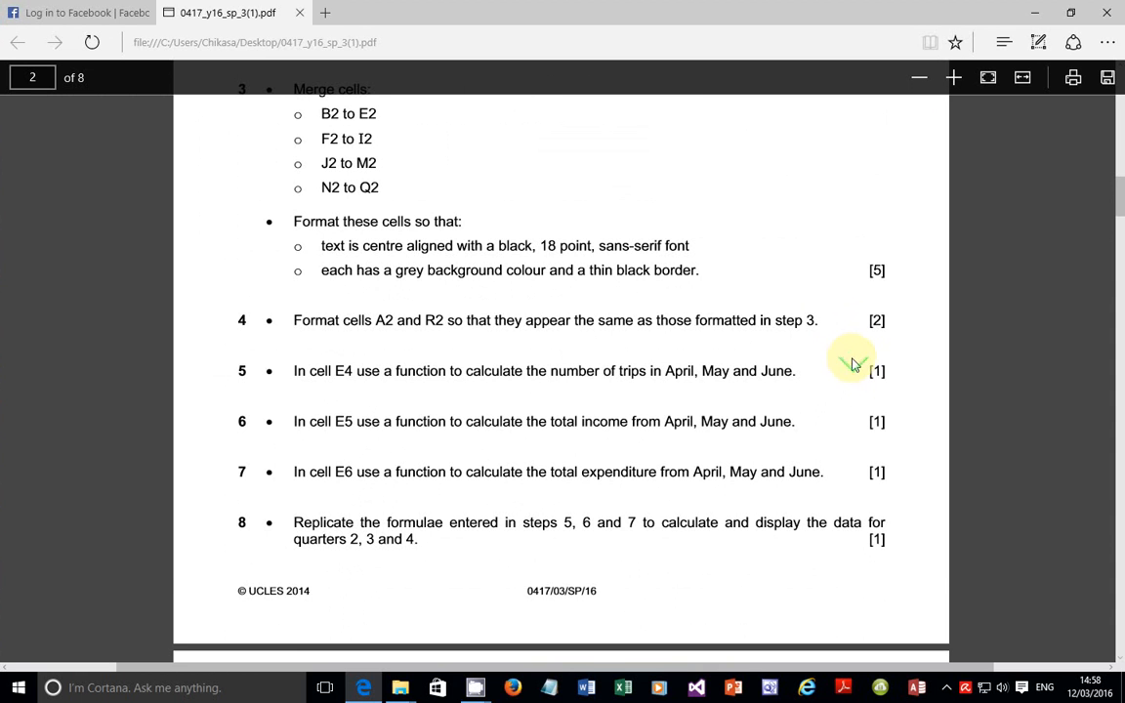
scroll(852, 362, down, 5)
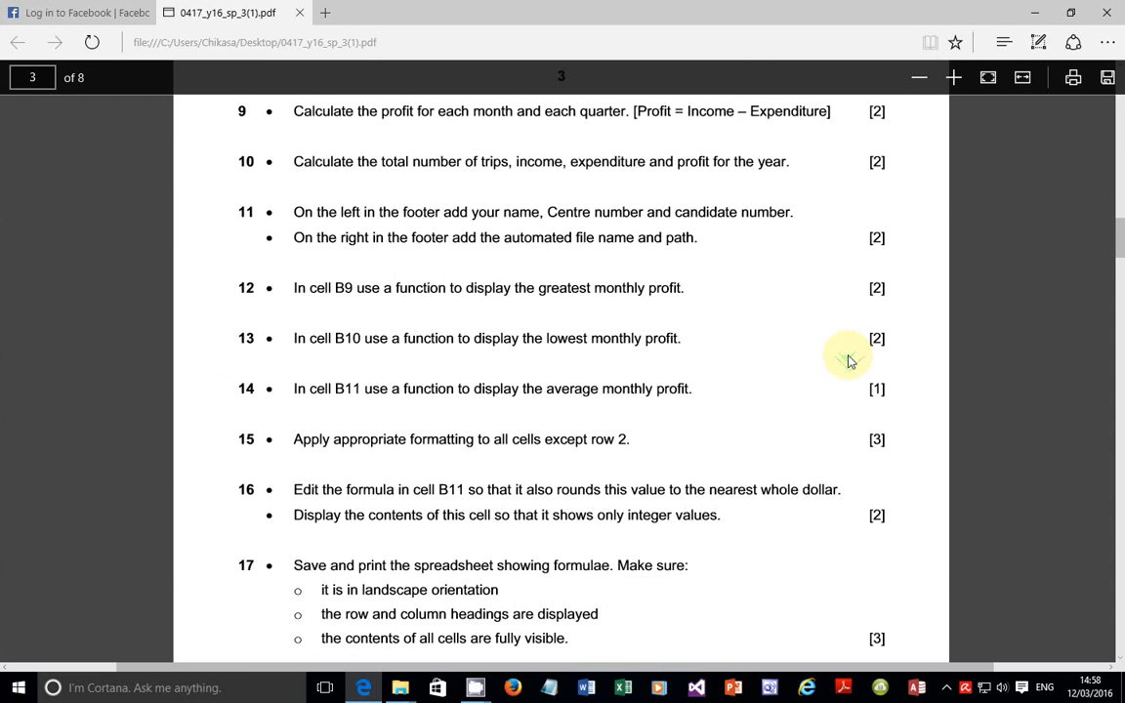
scroll(849, 360, down, 1)
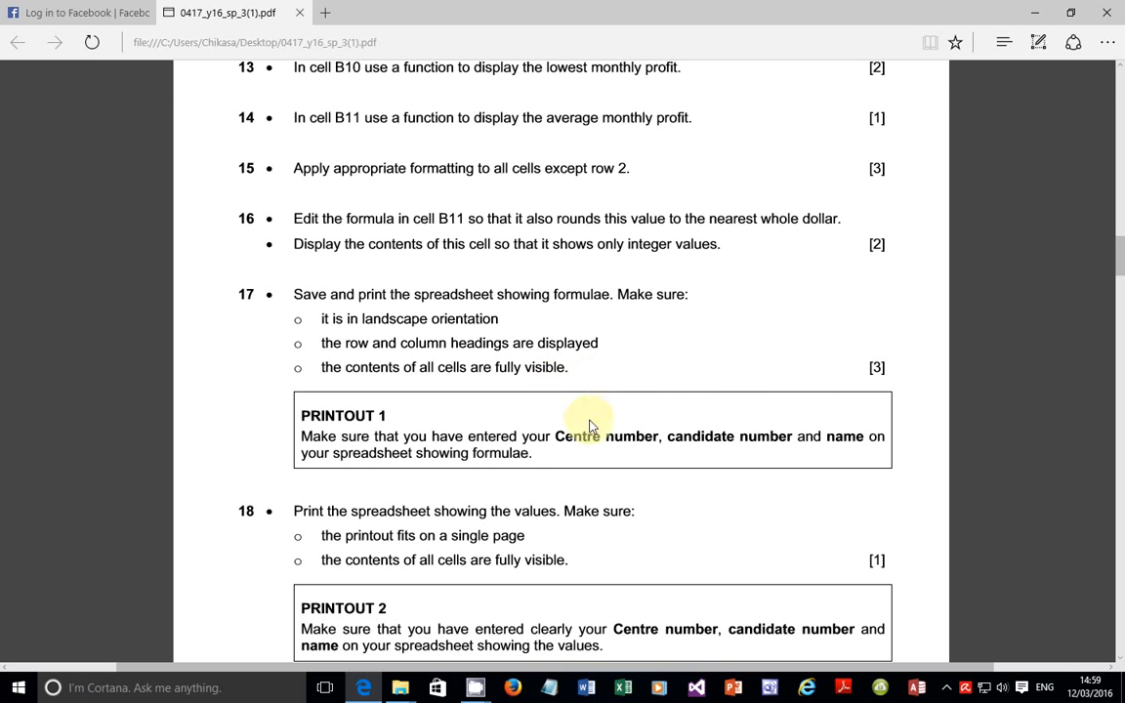
Step: Scroll back up to the Task 1 Evidence Document instructions at the top of page 2
scroll(590, 415, up, 7)
scroll(591, 416, up, 8)
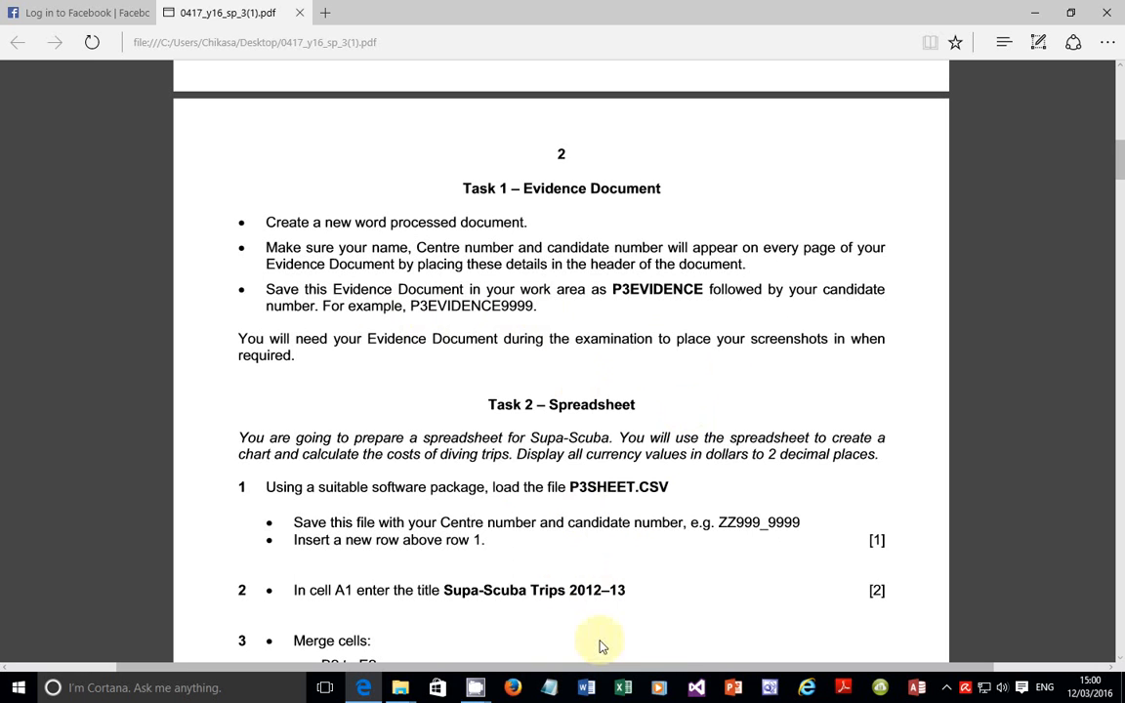
Step: Launch Word 2016 with a blank document and dismiss the Document Recovery pane
right_click(585, 685)
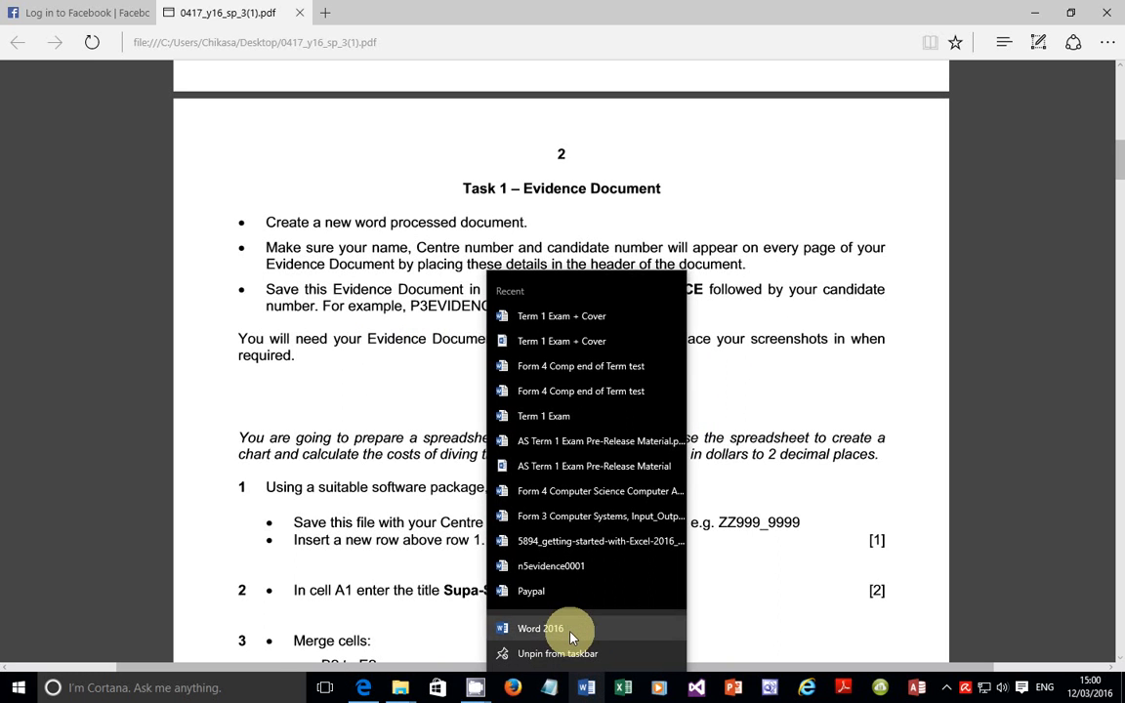
click(570, 633)
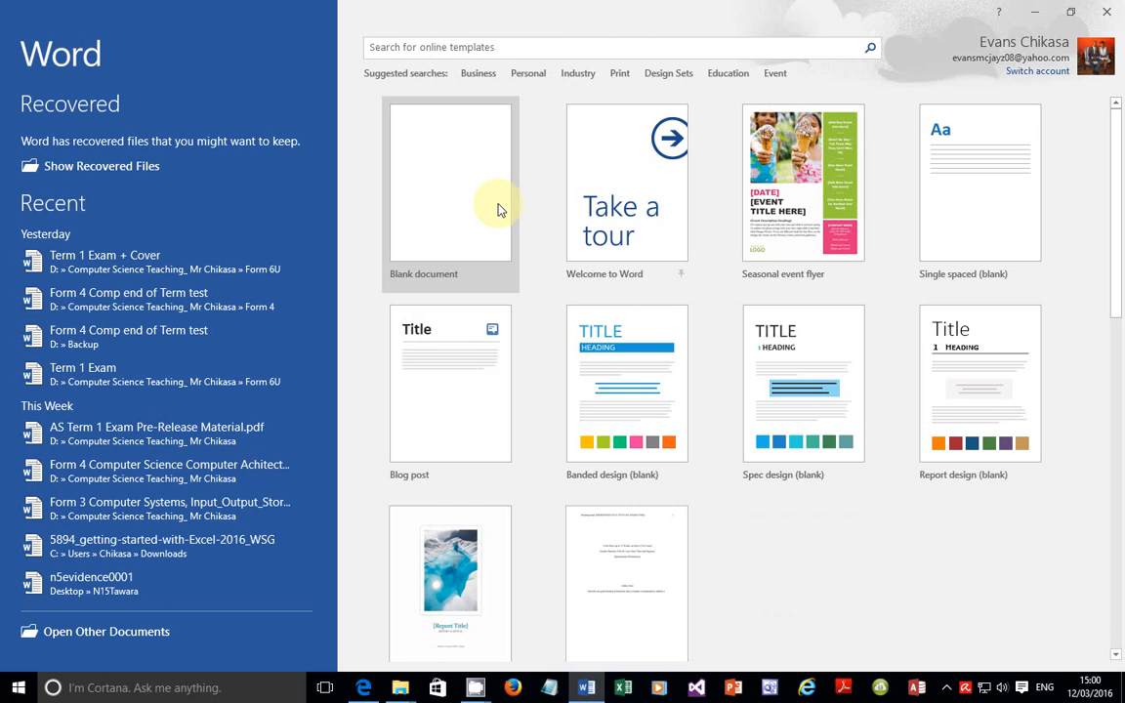
click(484, 191)
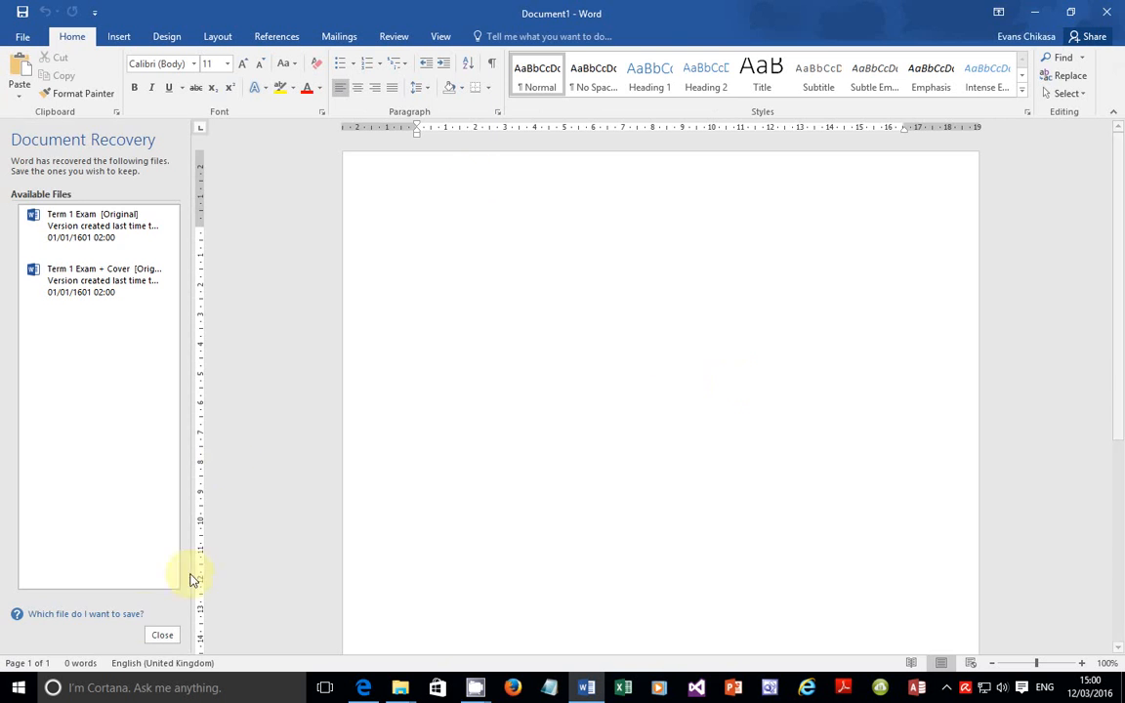
click(158, 634)
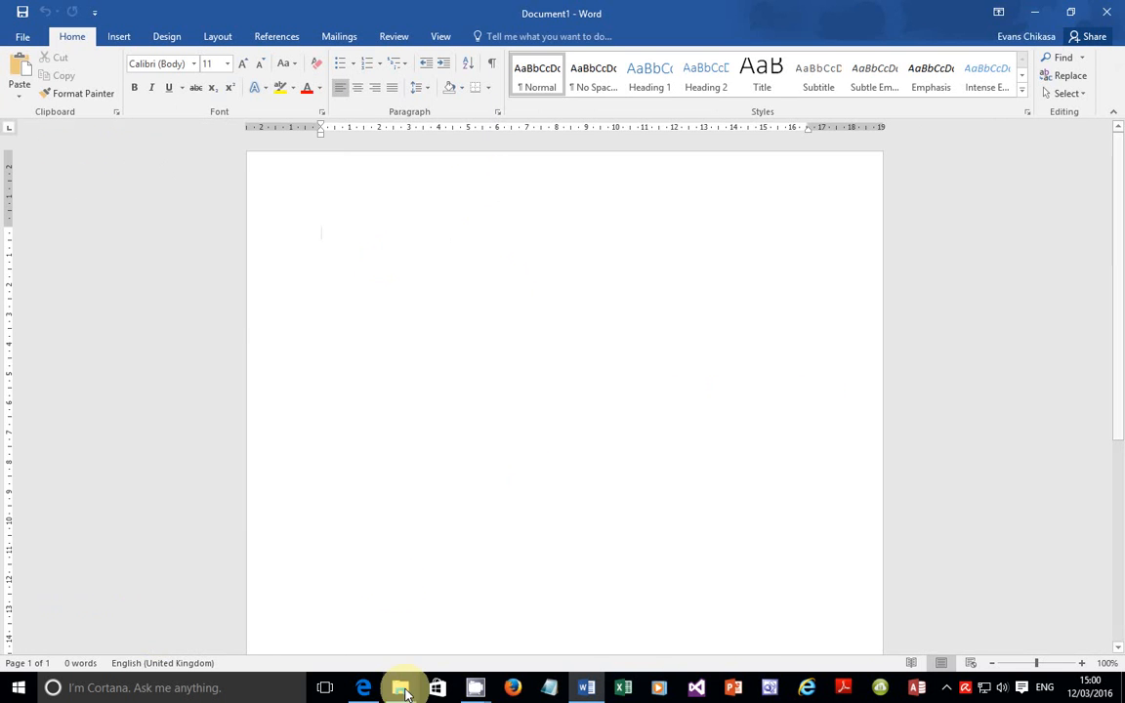
Step: Highlight the name, Centre number and candidate number requirement in the exam paper, then return to Word
click(363, 687)
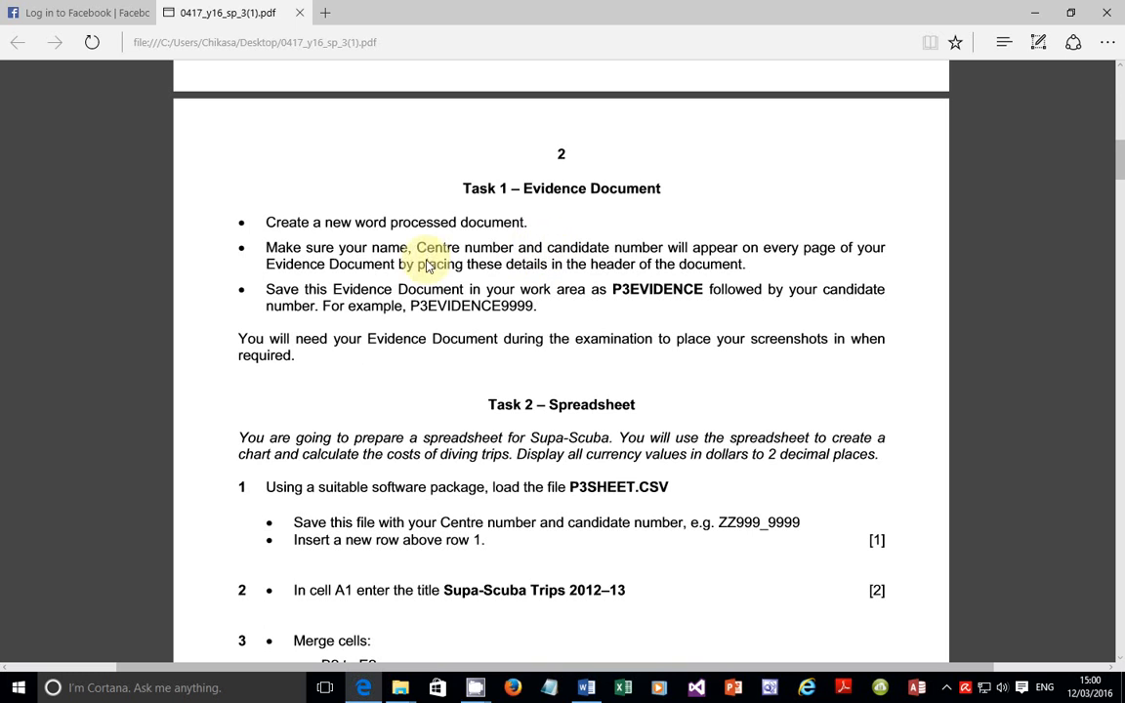
drag(418, 250, 516, 250)
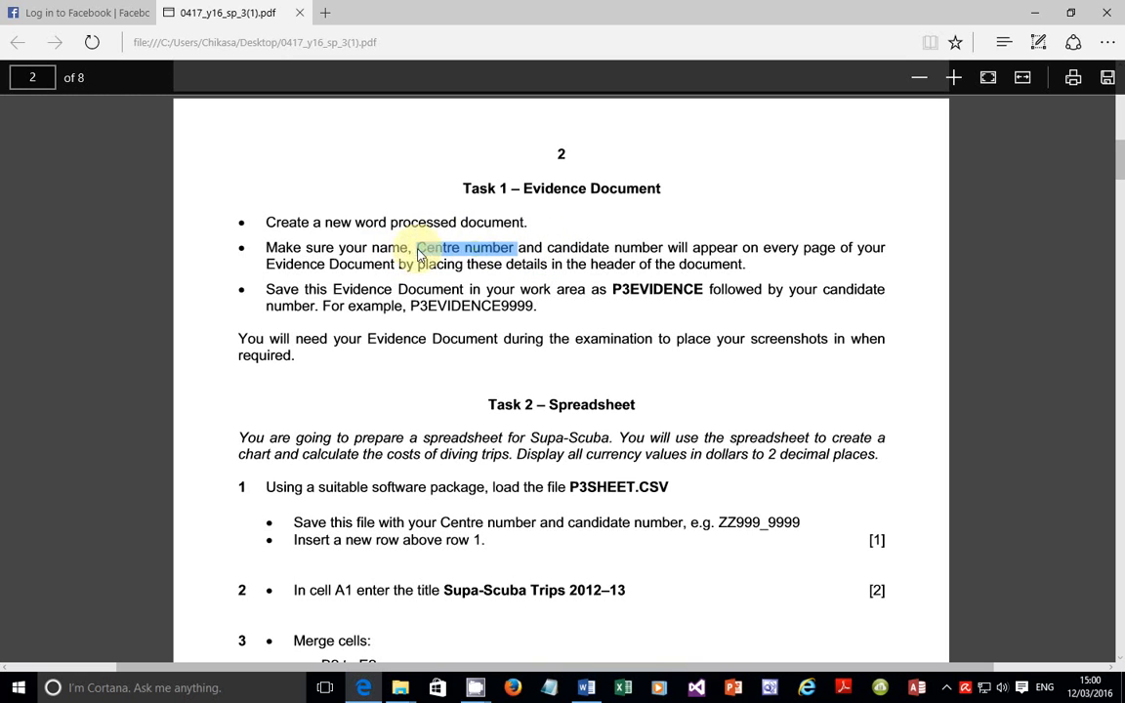
drag(354, 249, 667, 245)
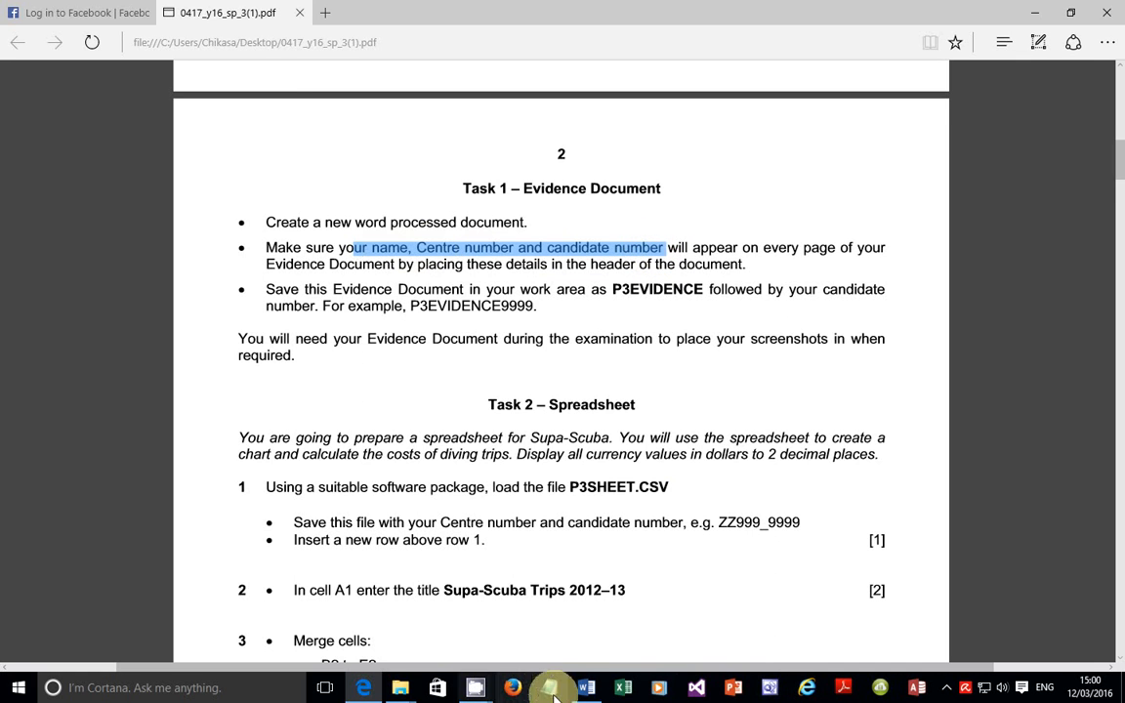
click(584, 688)
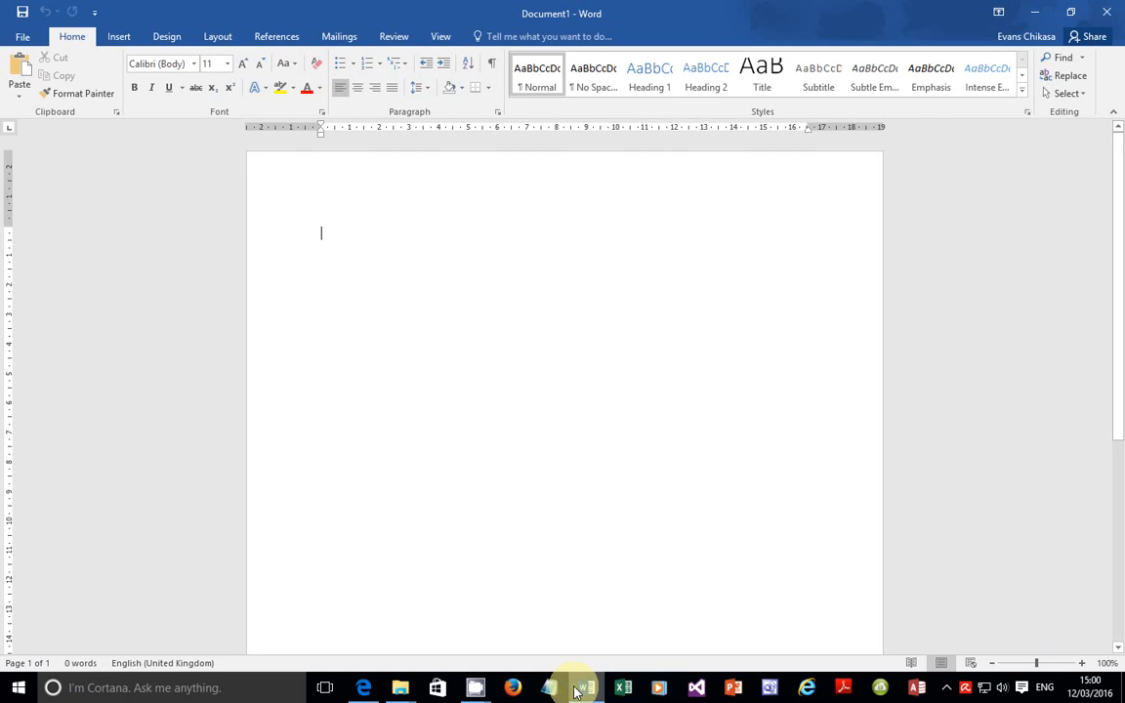
Step: Insert a Blank (Three Columns) header with the candidate's name, Centre number and candidate number
click(119, 37)
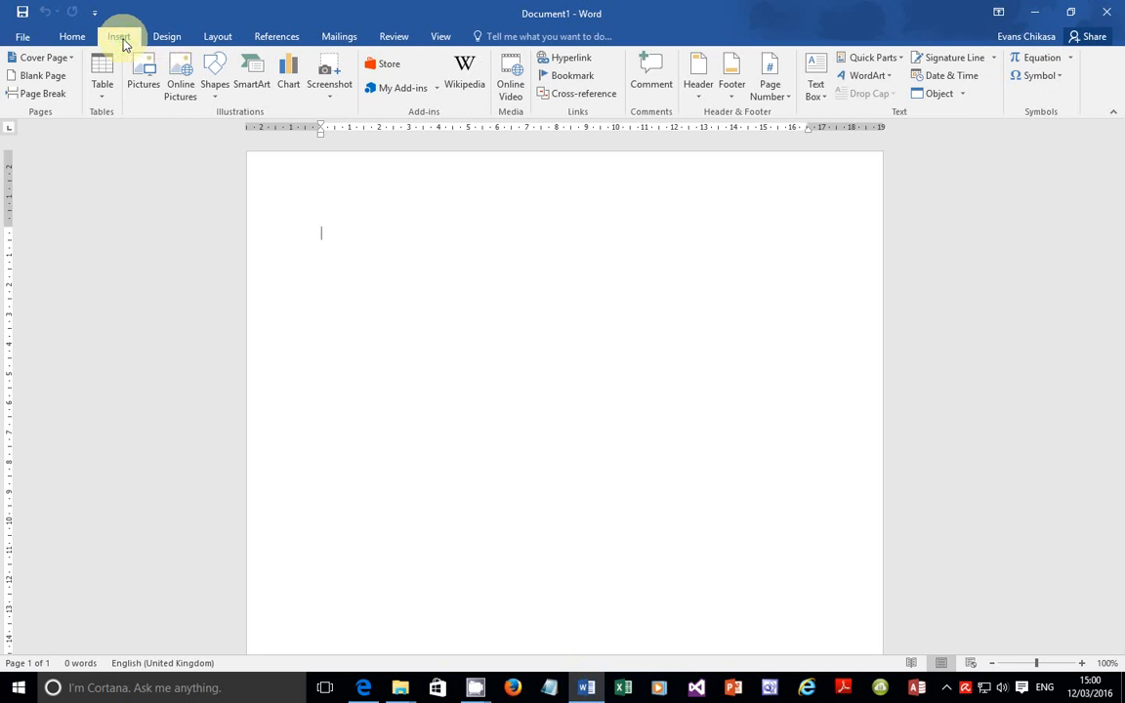
click(699, 88)
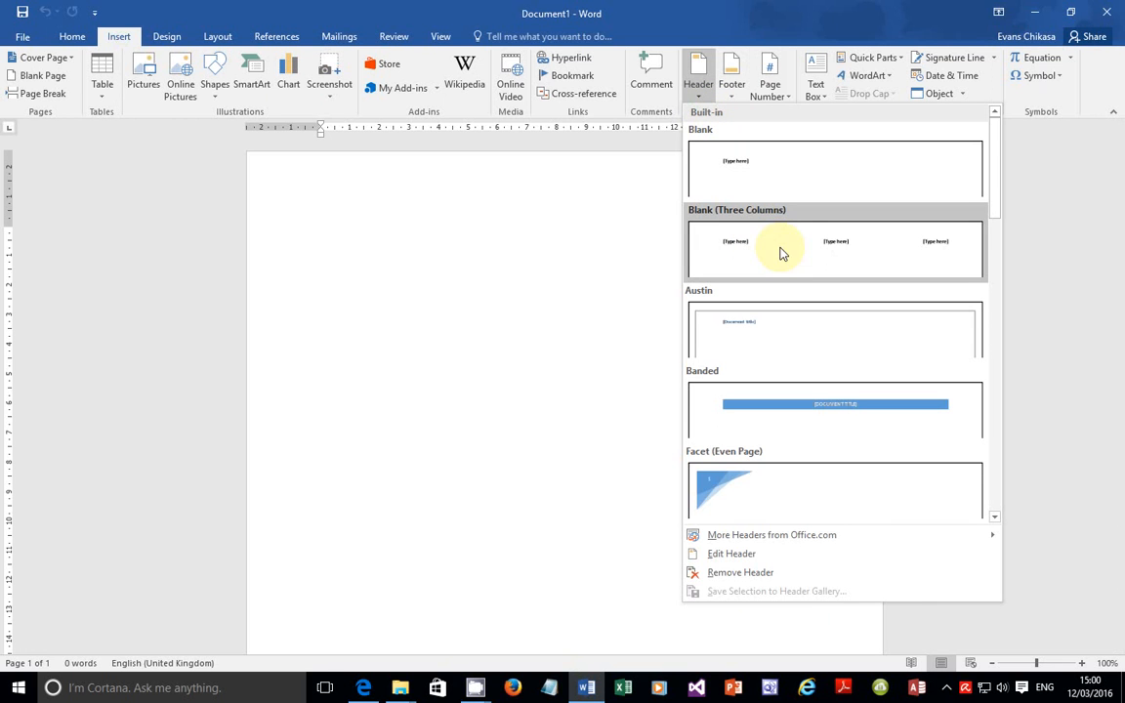
click(798, 255)
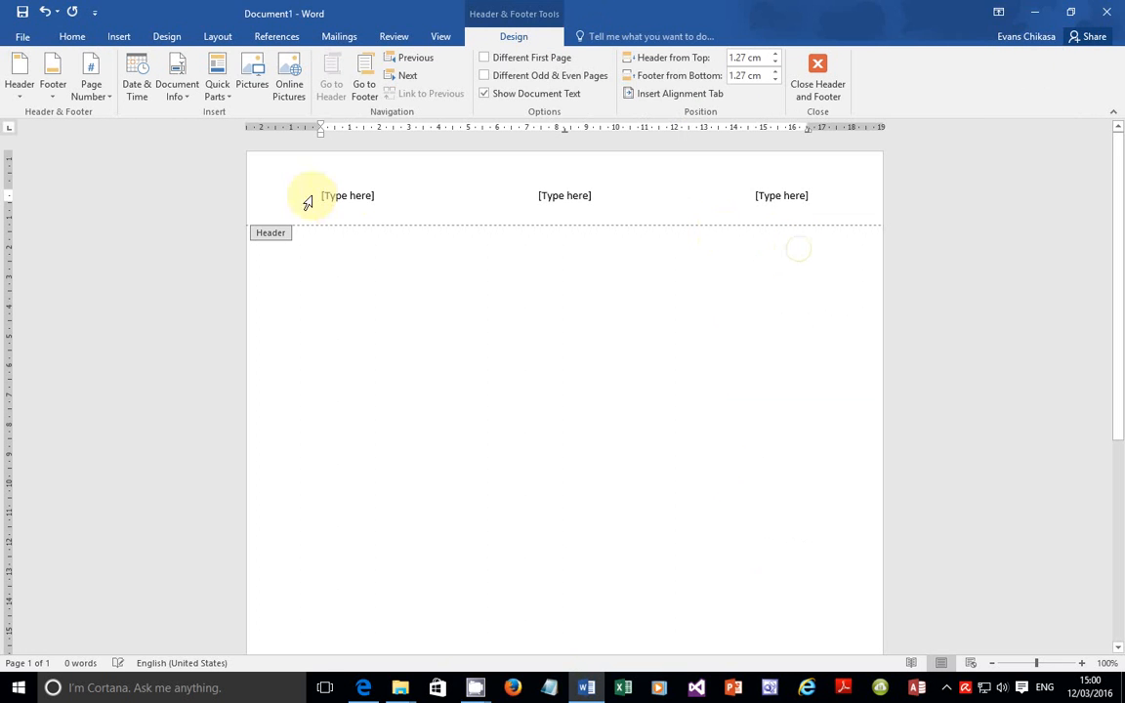
click(345, 198)
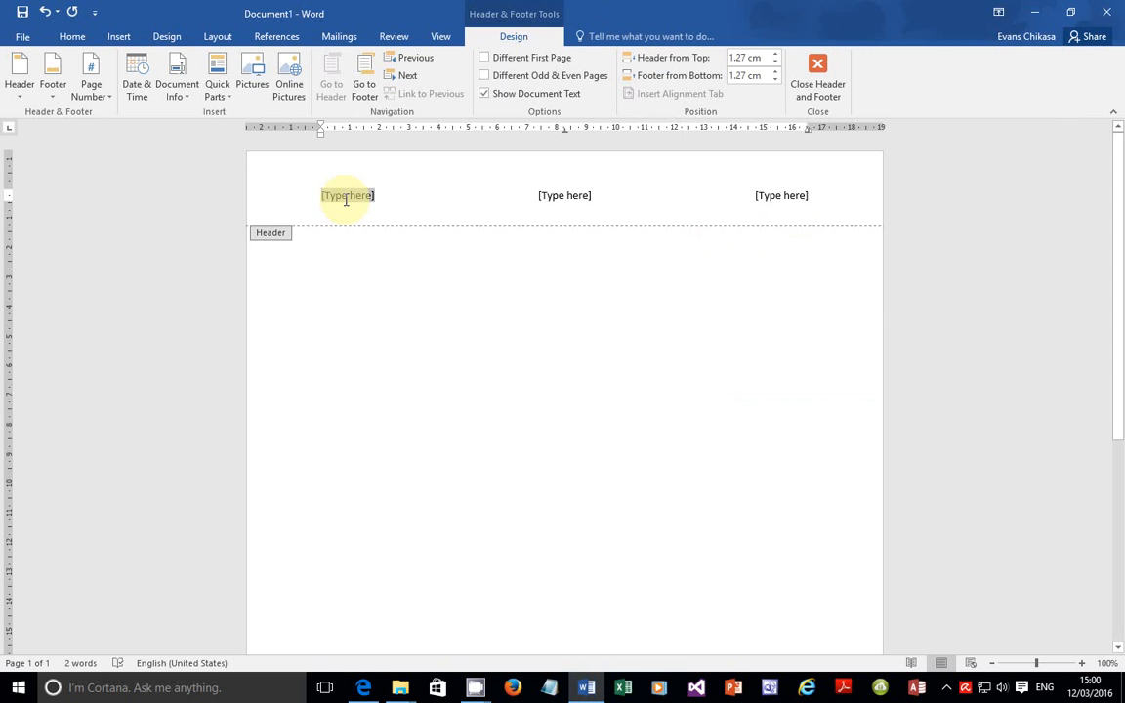
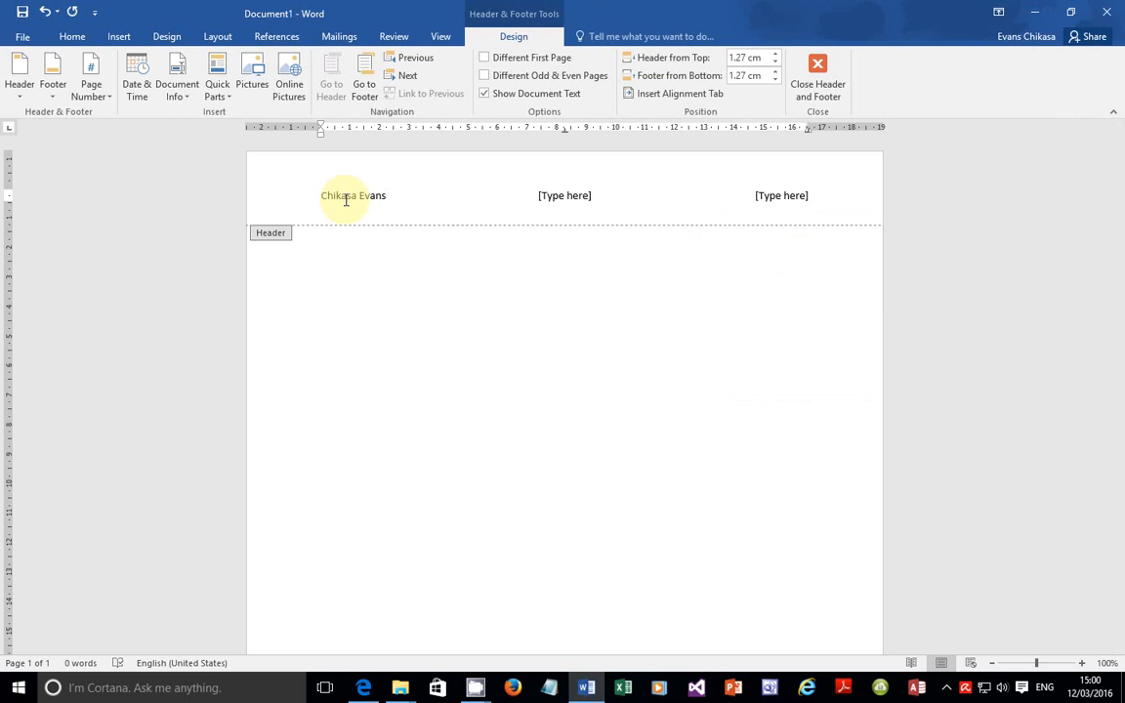
click(588, 197)
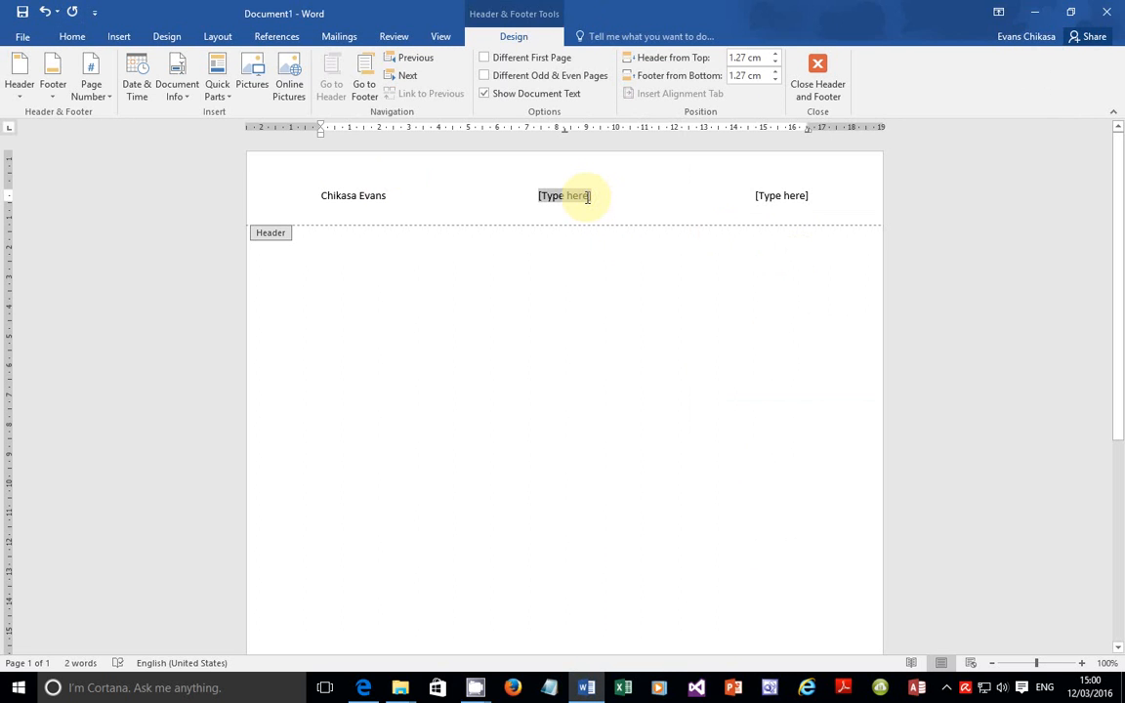
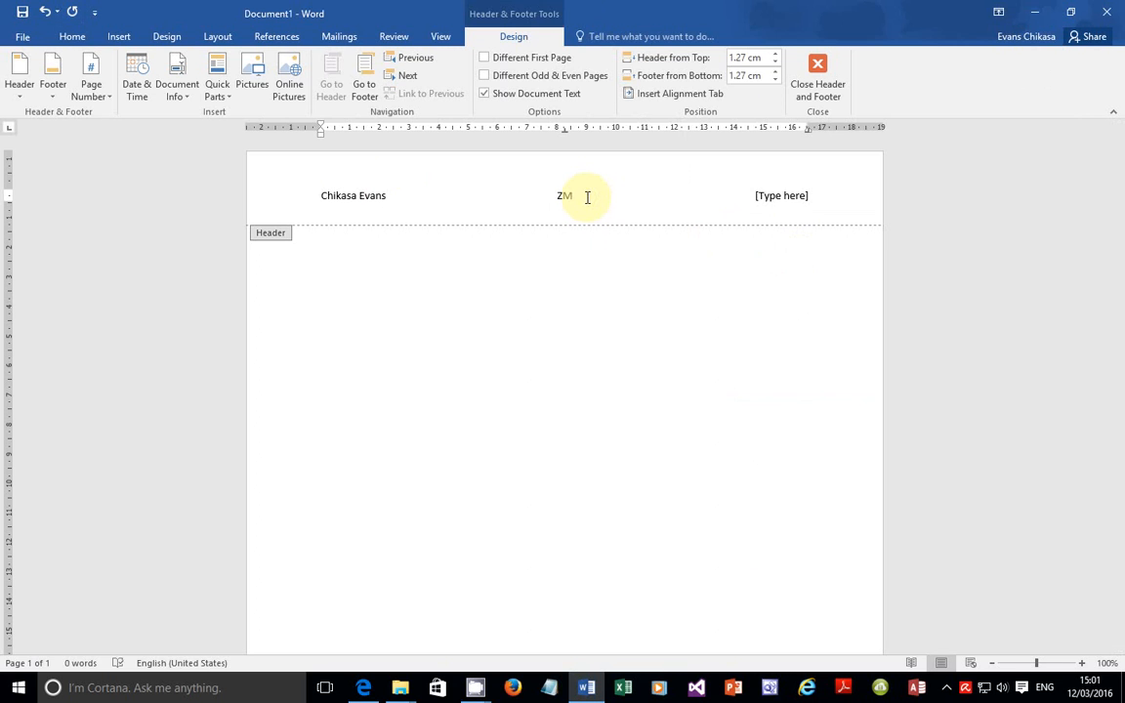
click(786, 195)
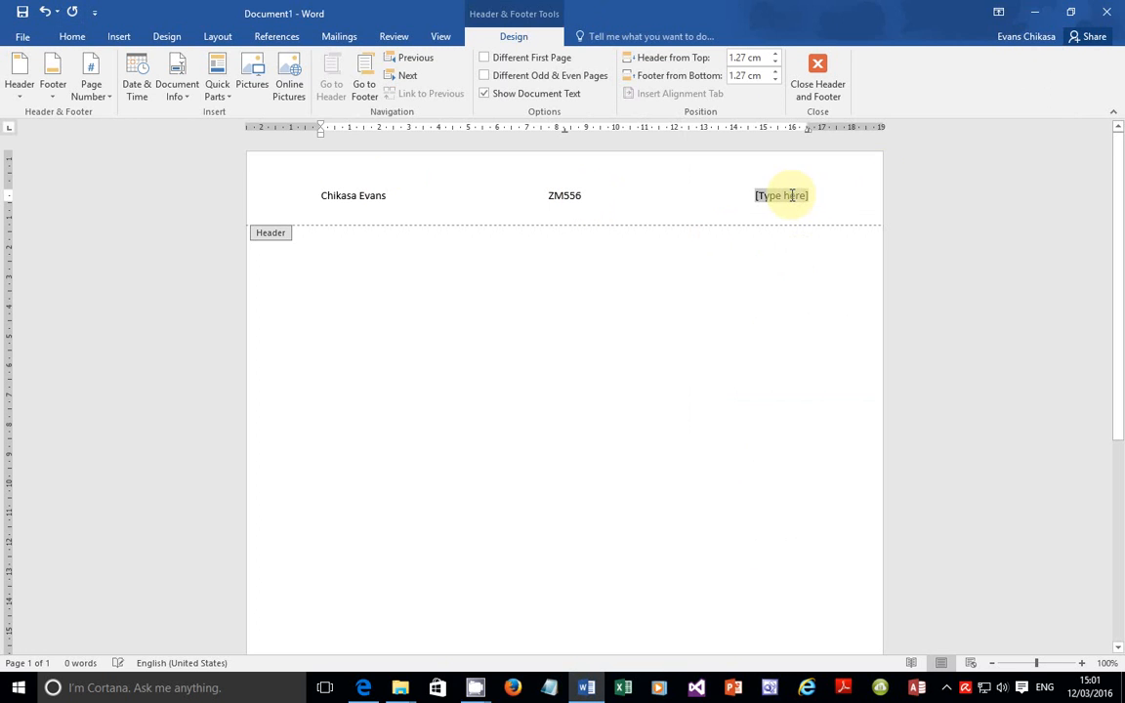
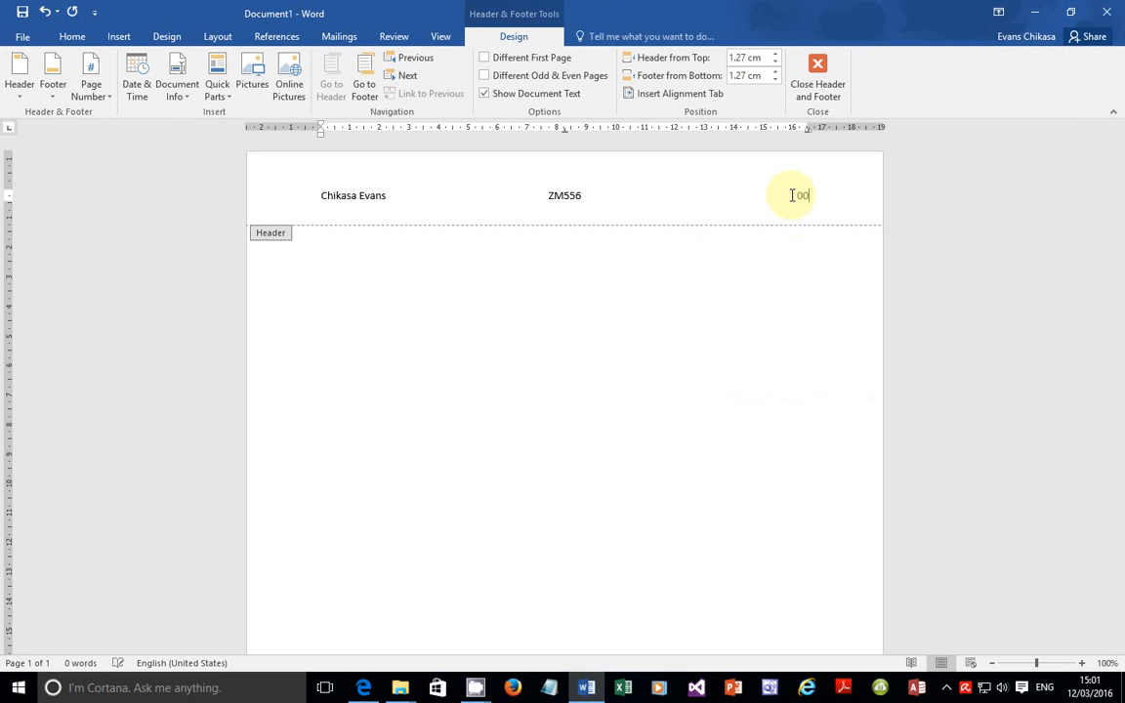
Step: Open the File view, then minimise Word and Edge to reach the desktop
click(22, 36)
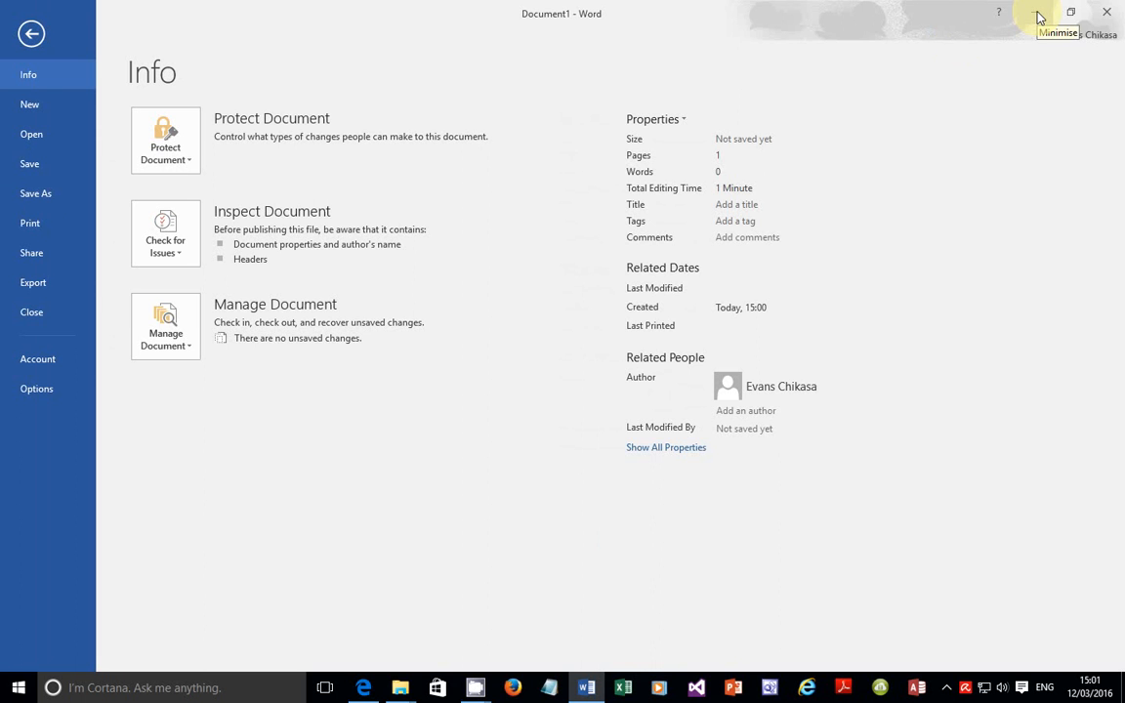
click(1038, 17)
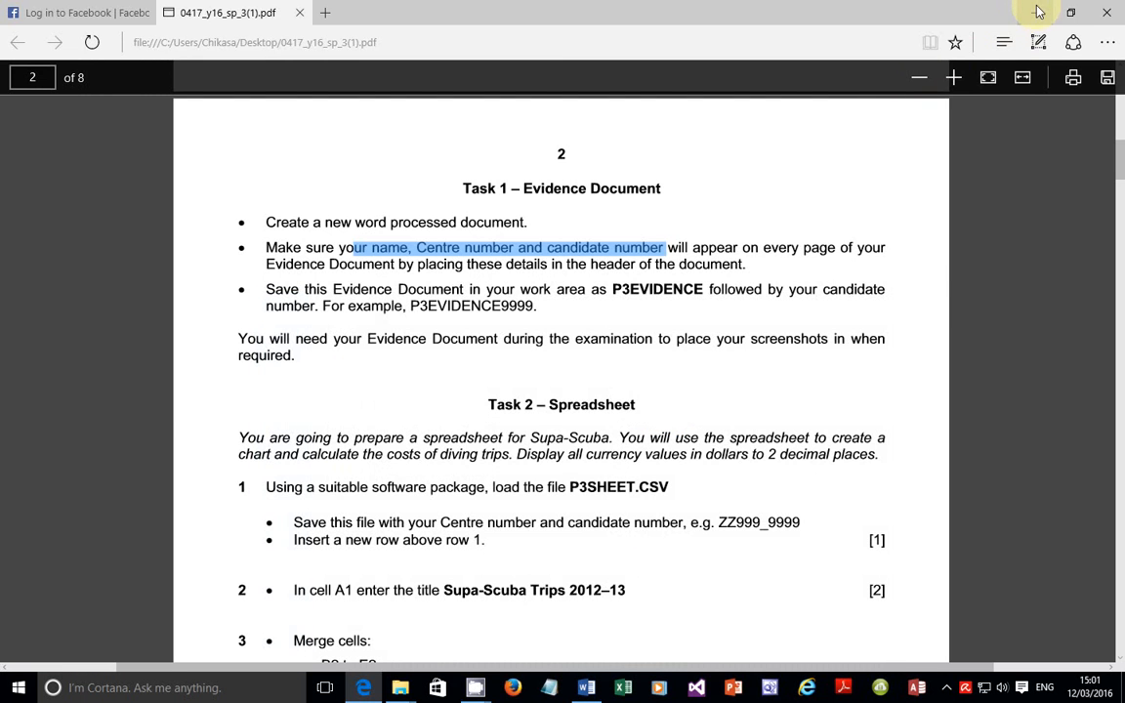
click(1024, 13)
Step: Create a new desktop folder named '2016 Specimen paper Work Area'
right_click(730, 131)
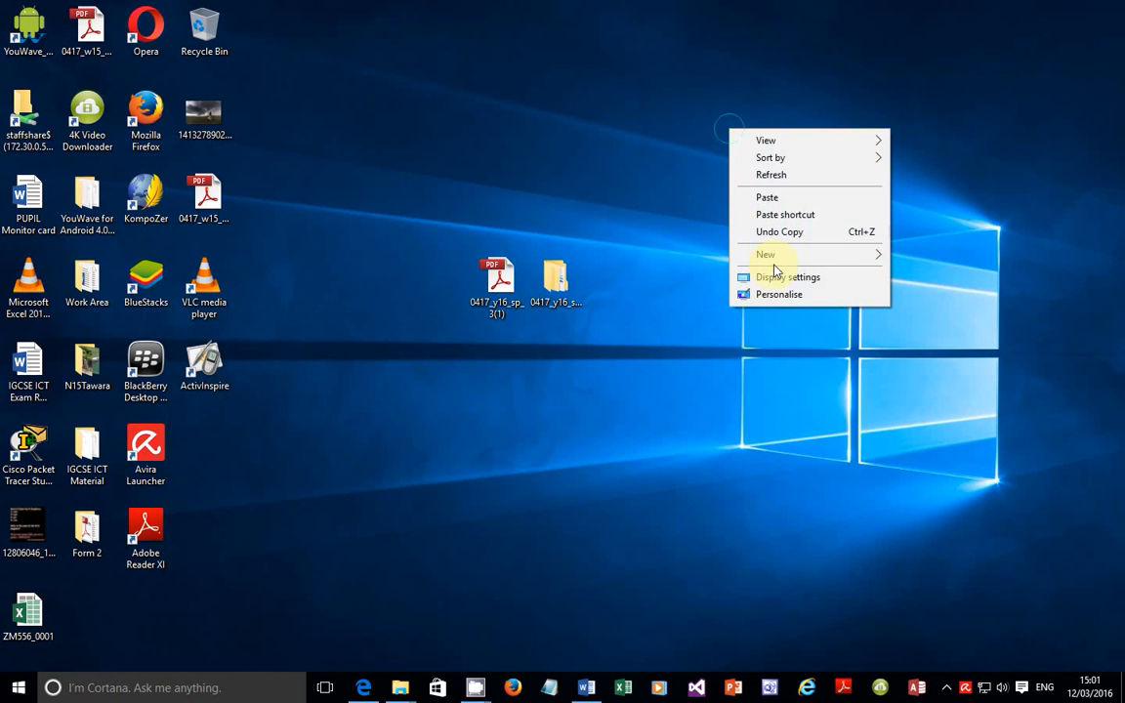
mouse_move(771, 256)
click(926, 257)
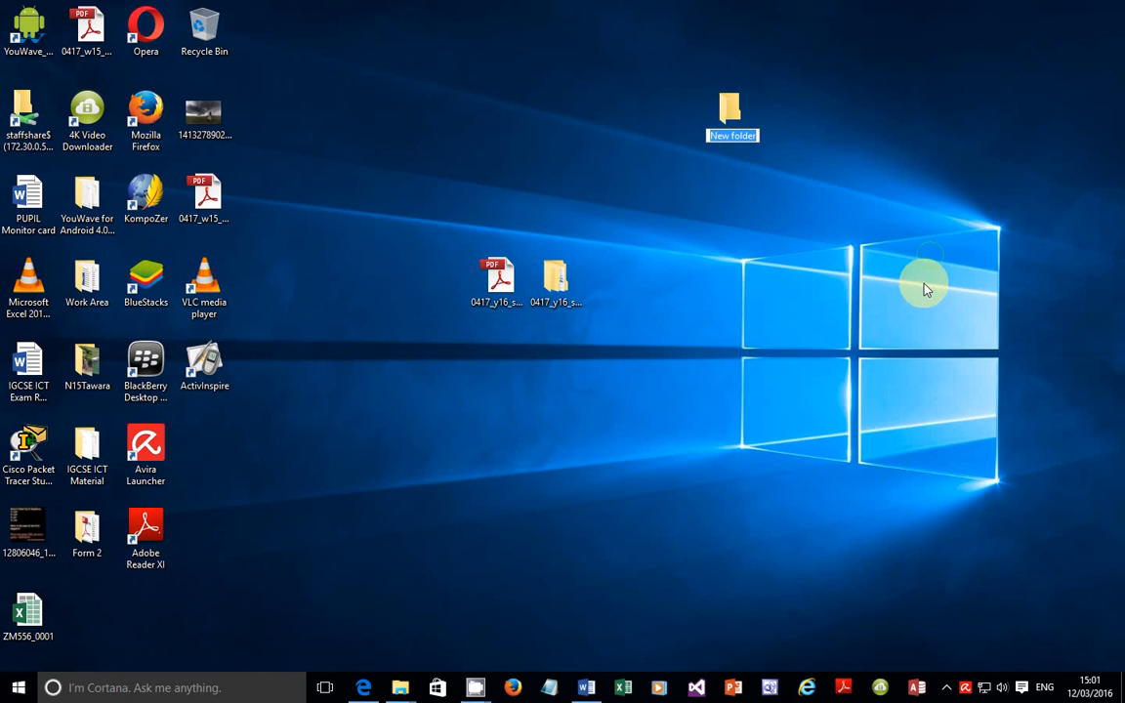
text(2016)
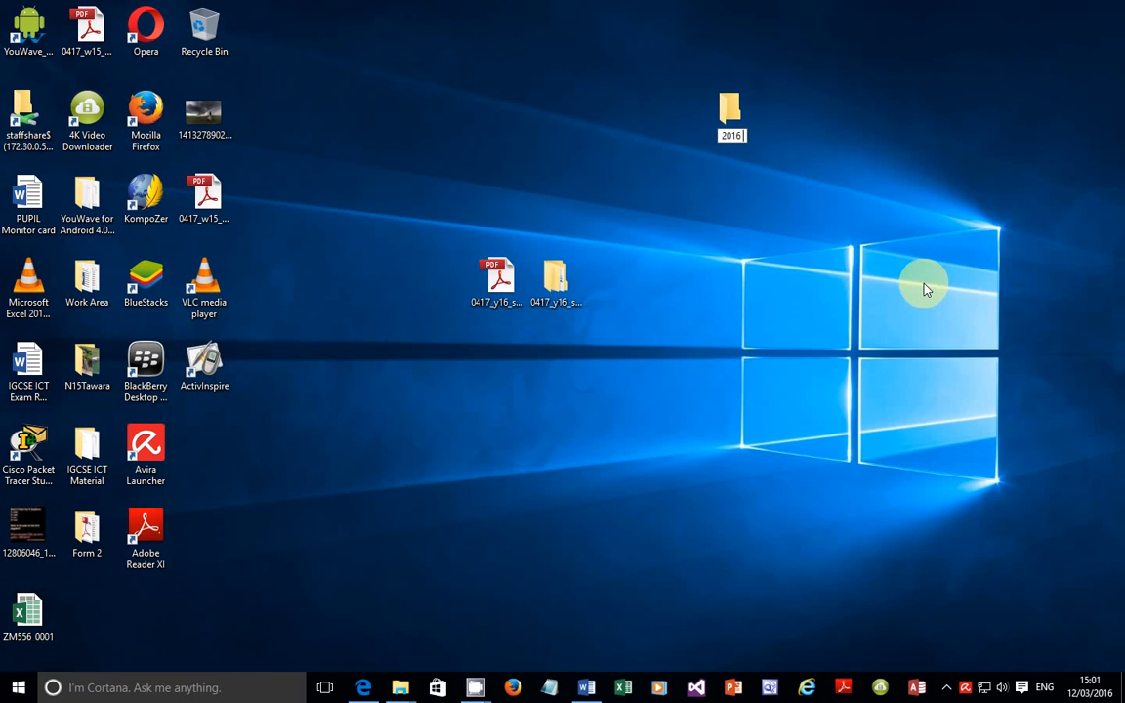
text( Specimen pa)
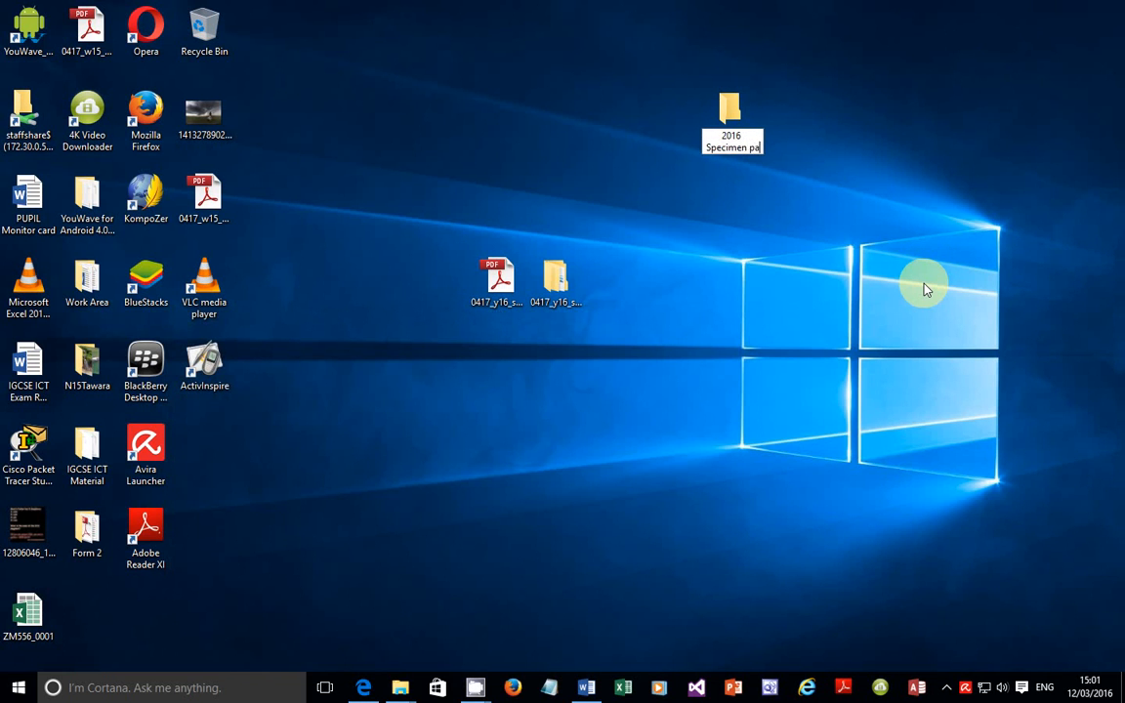
text(per Work Area)
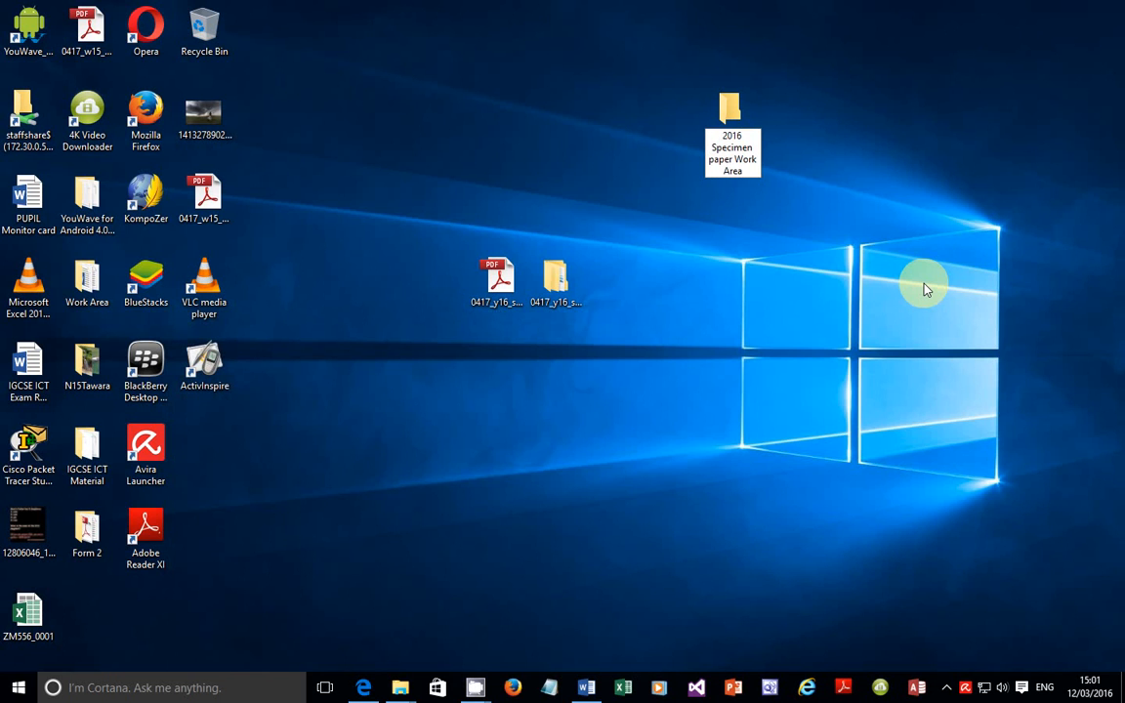
key(Return)
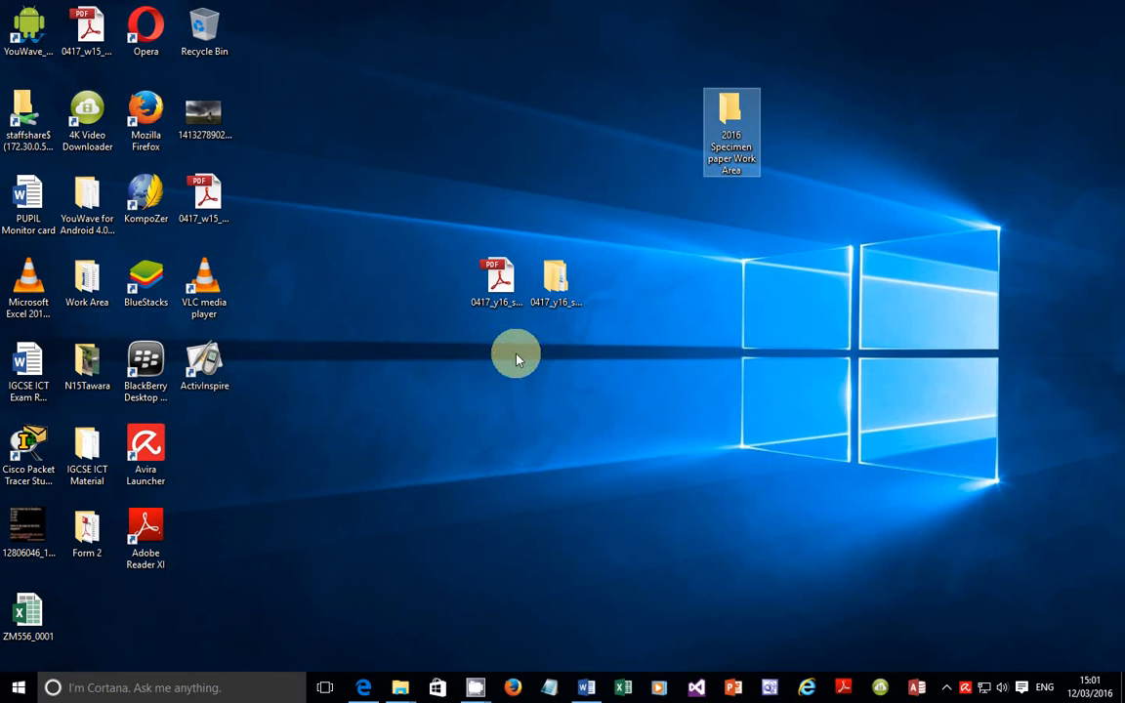
Step: Copy all 12 source files from the 0417_3_SourceFiles folder
double_click(561, 296)
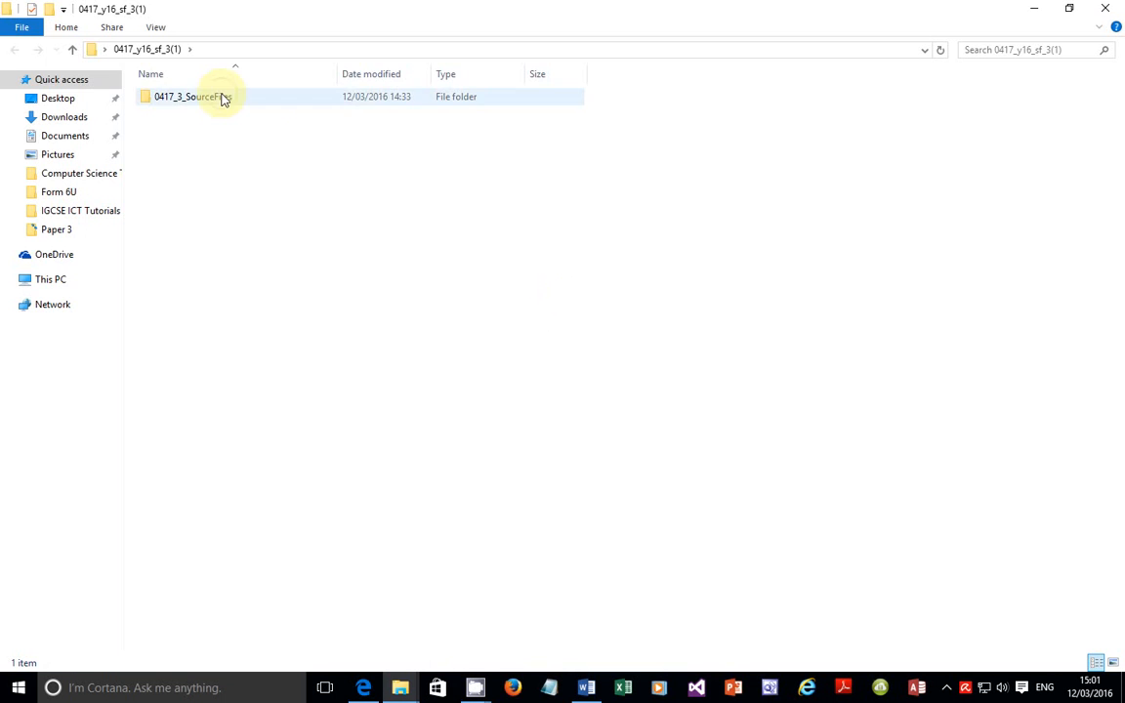
double_click(220, 96)
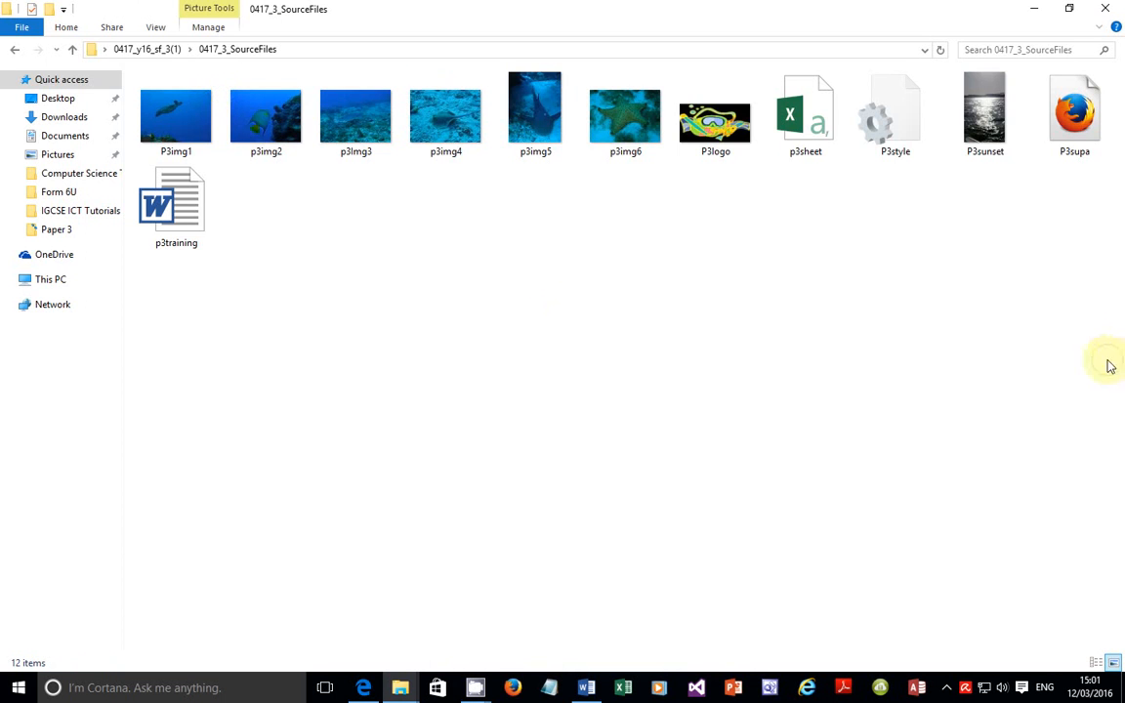
drag(1107, 363, 163, 96)
right_click(163, 96)
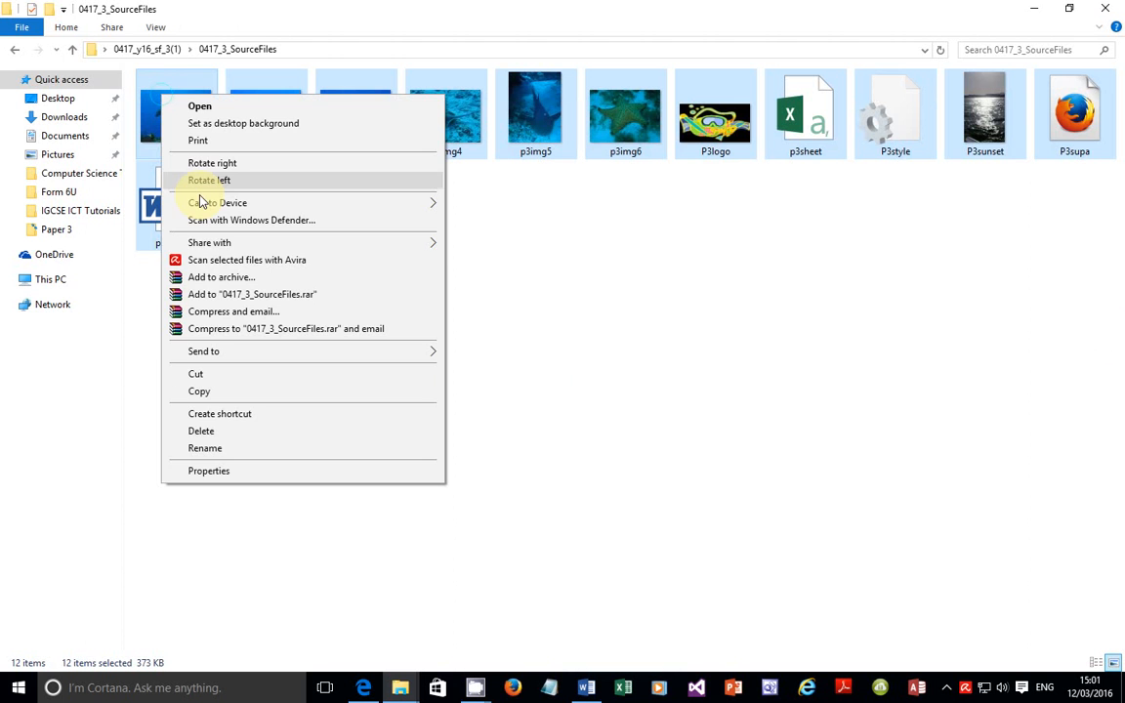
click(204, 390)
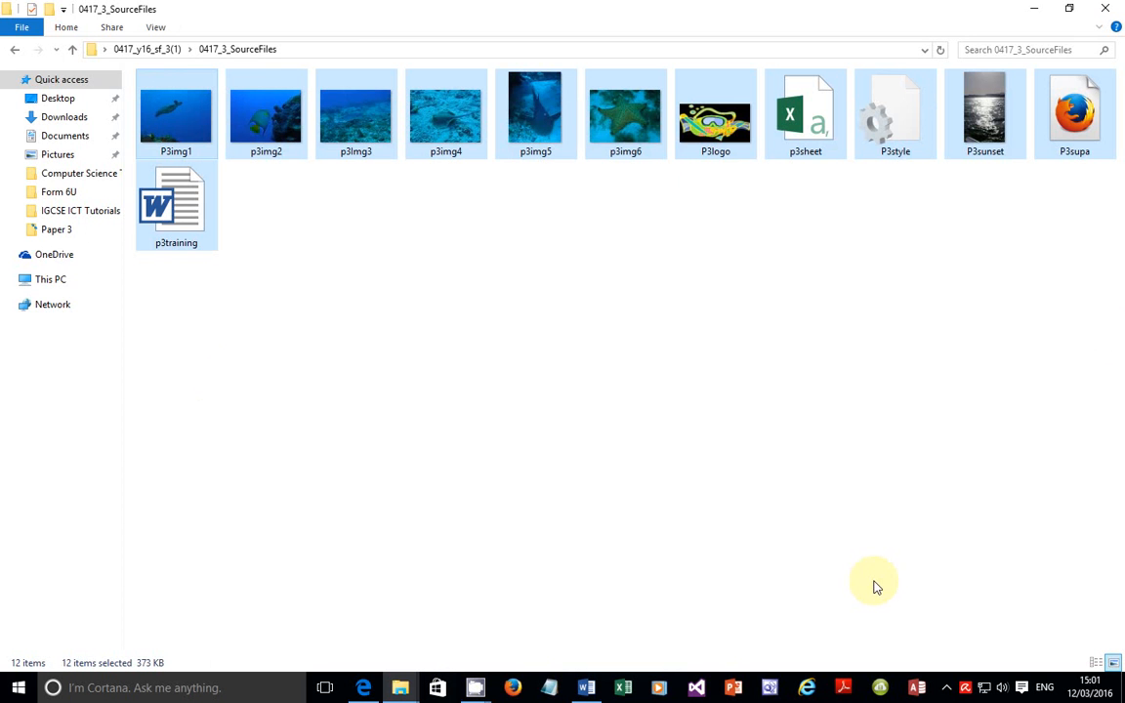
Step: Paste the copied source files into the 2016 Specimen paper Work Area folder
key(super+d)
double_click(728, 125)
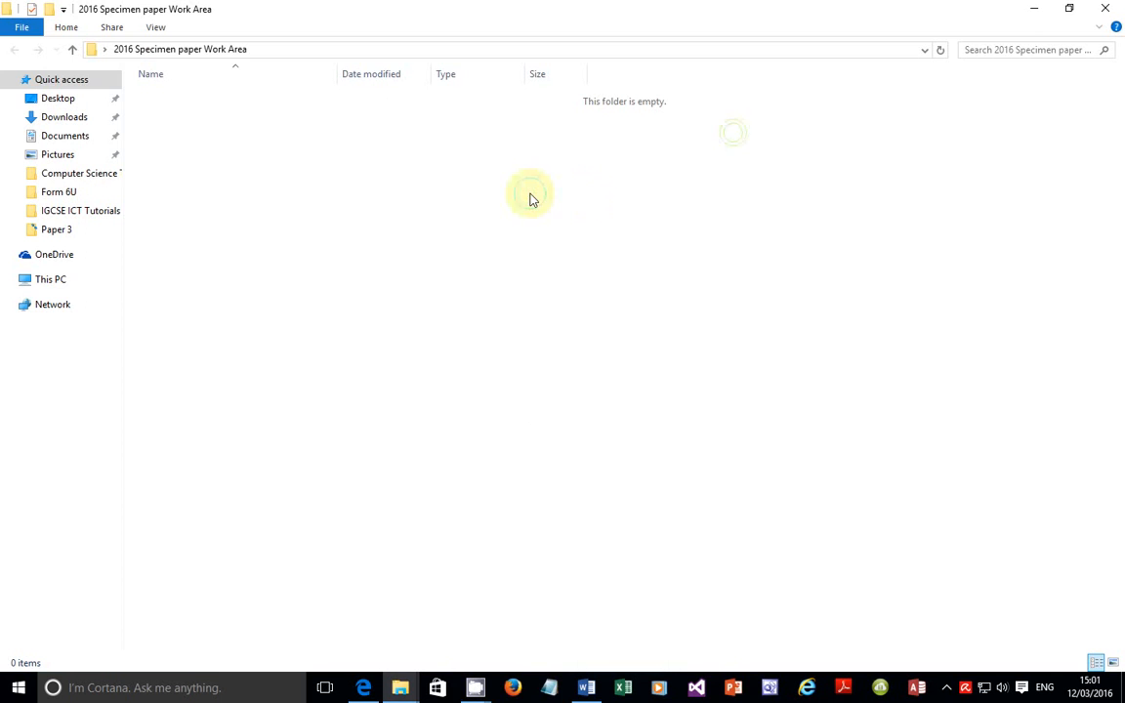
right_click(530, 195)
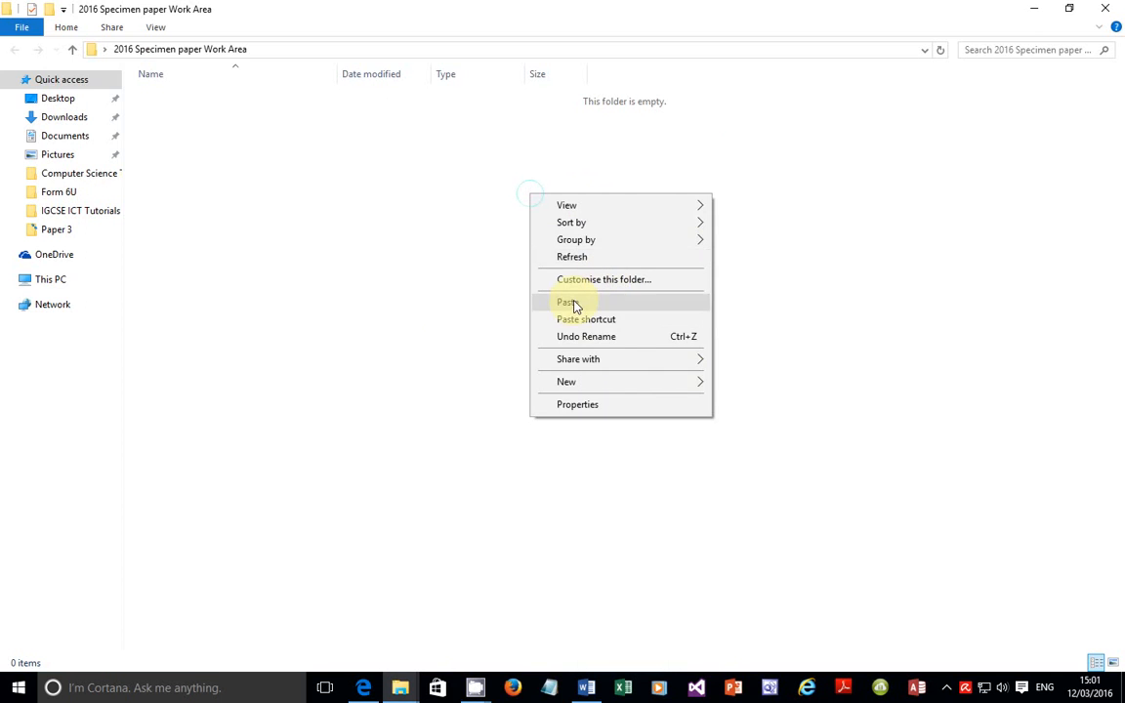
click(568, 303)
click(364, 401)
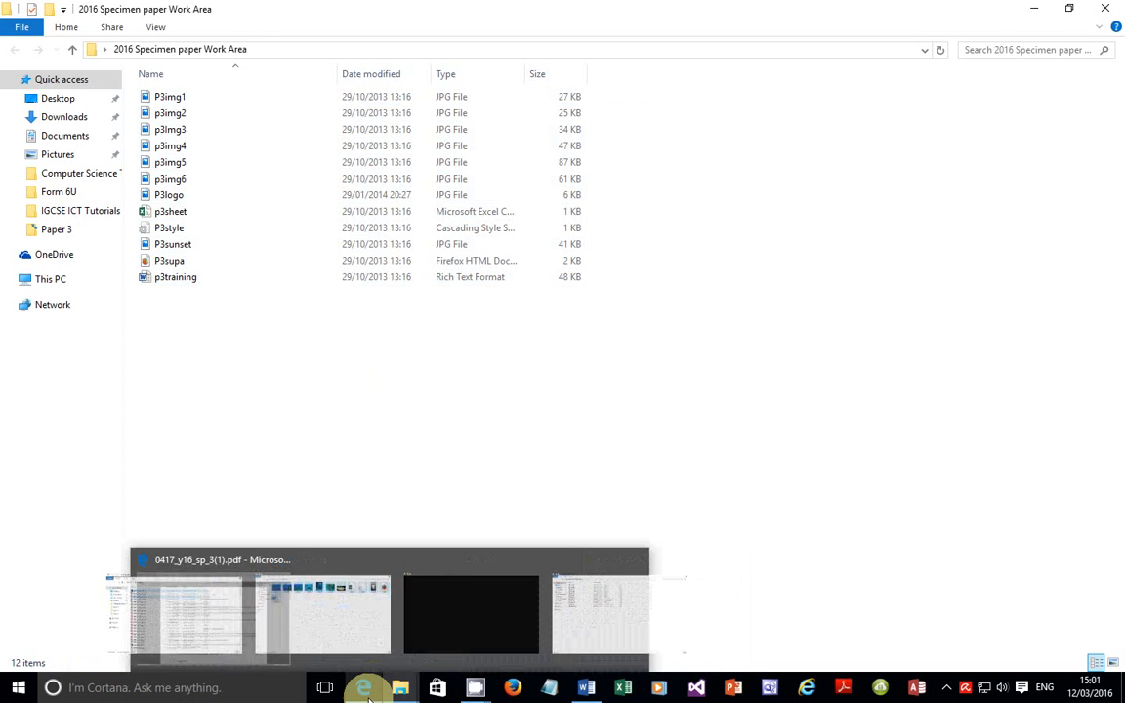
Step: Start Save As for the Word document in Desktop\2016 Specimen paper Work Area
click(586, 687)
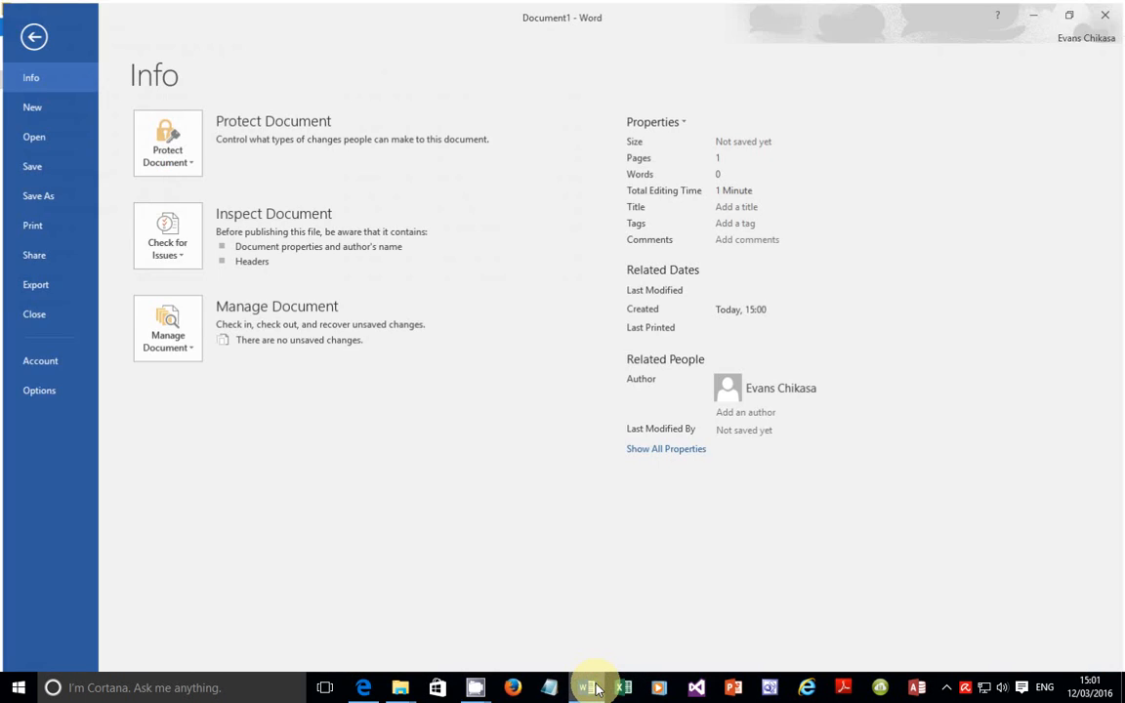
click(35, 192)
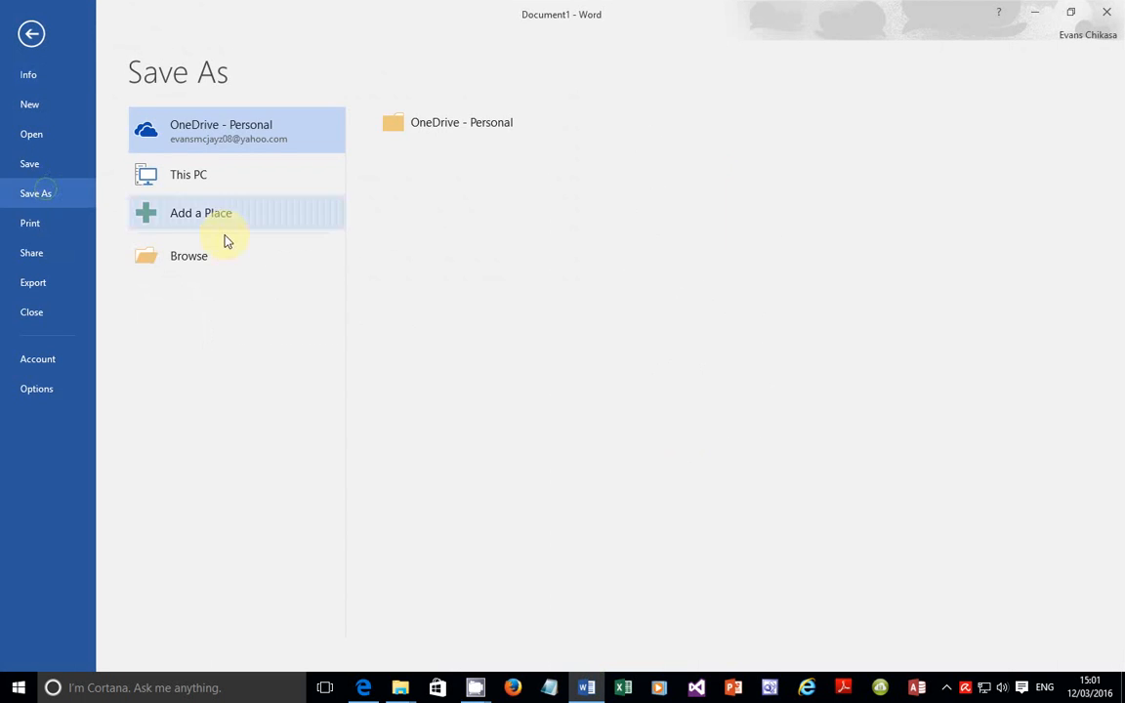
click(203, 251)
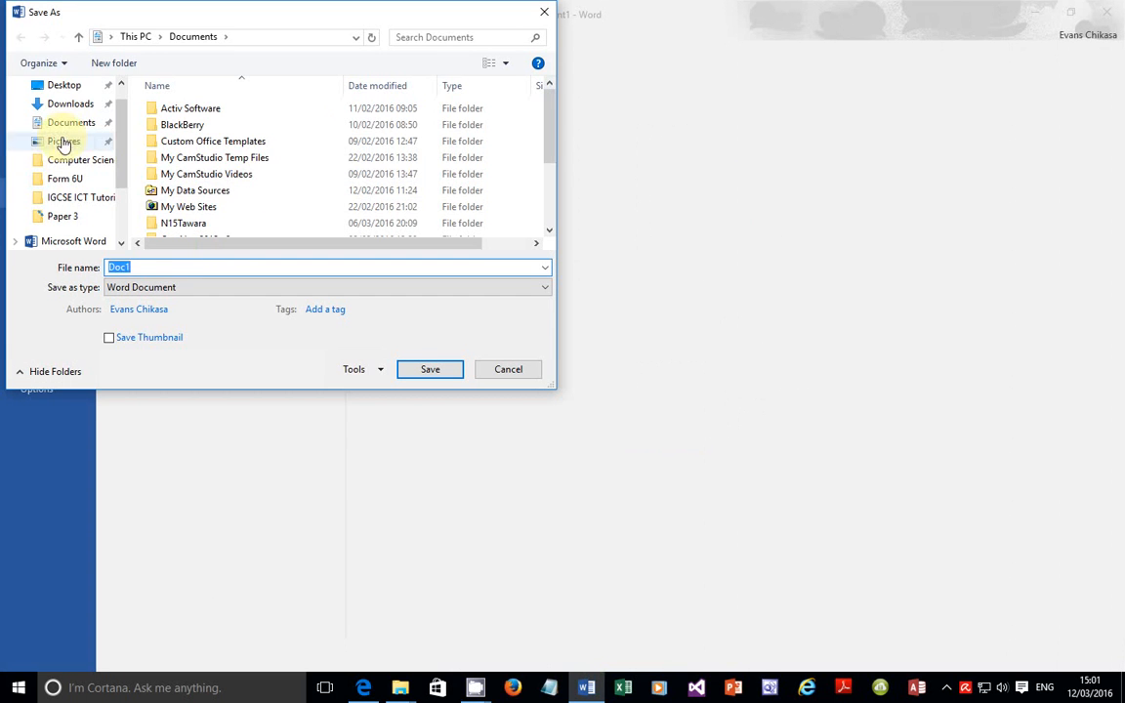
click(86, 89)
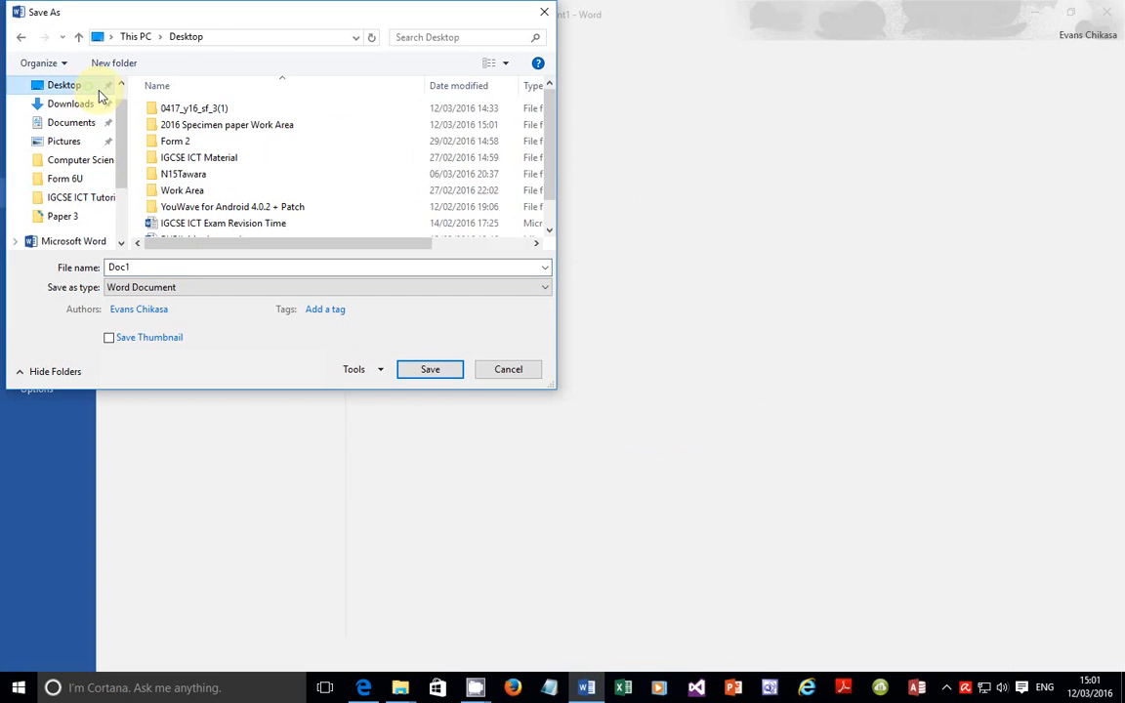
click(235, 131)
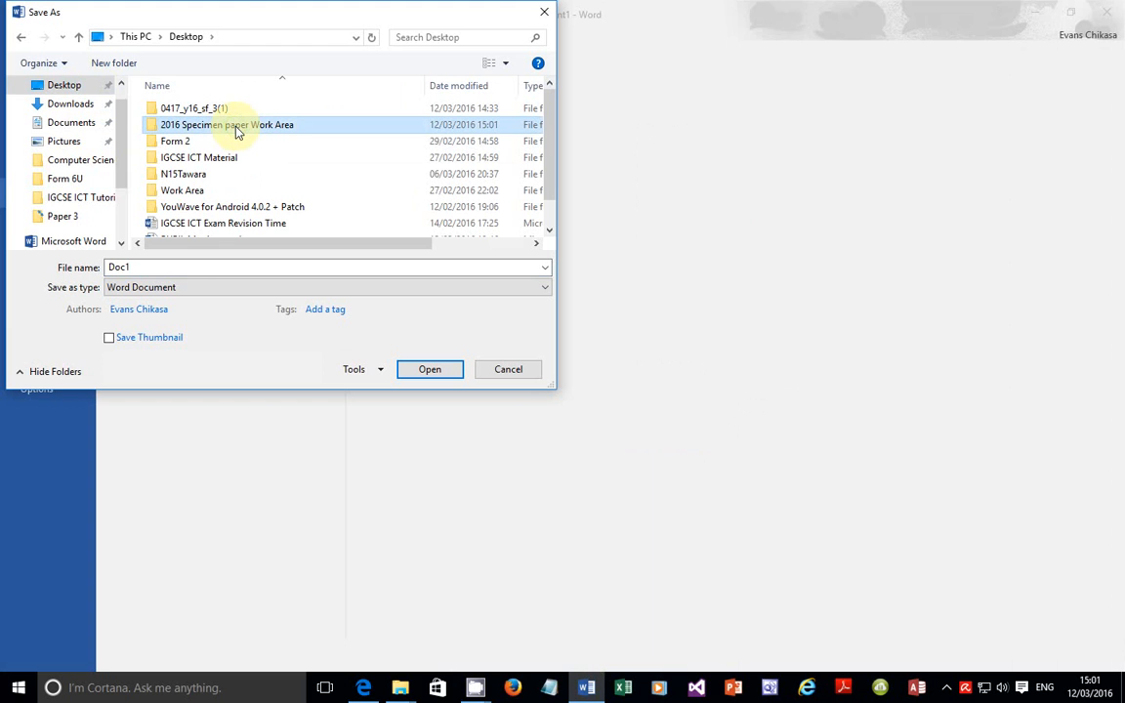
double_click(235, 130)
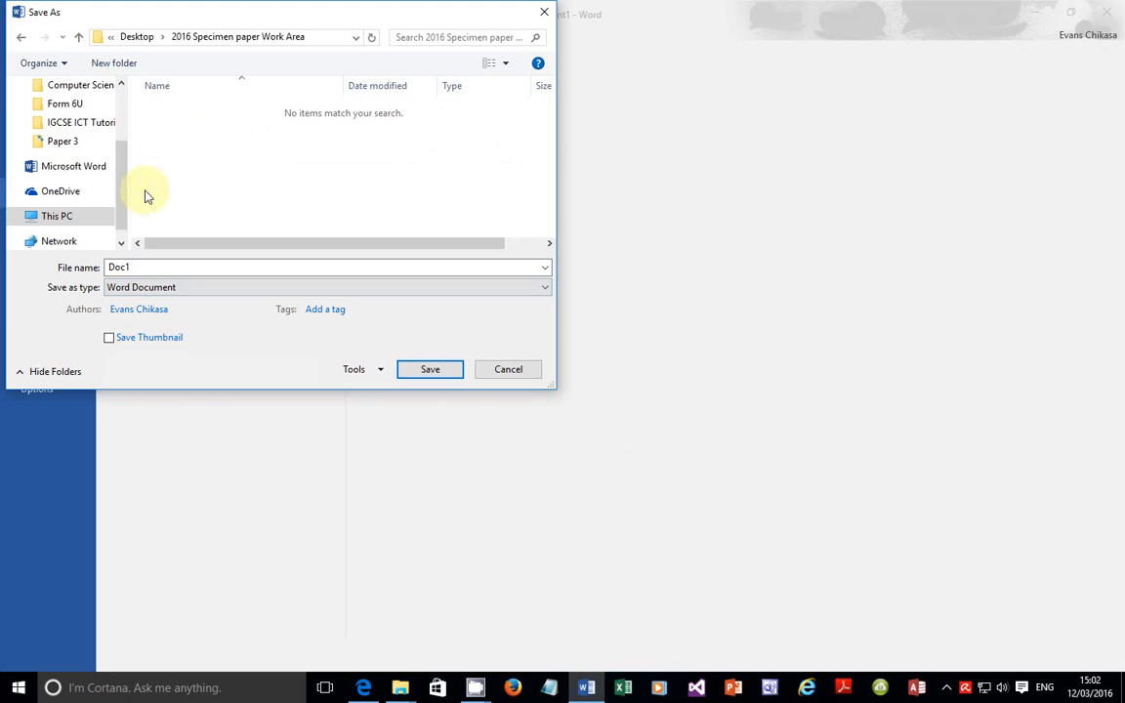
click(157, 269)
double_click(157, 269)
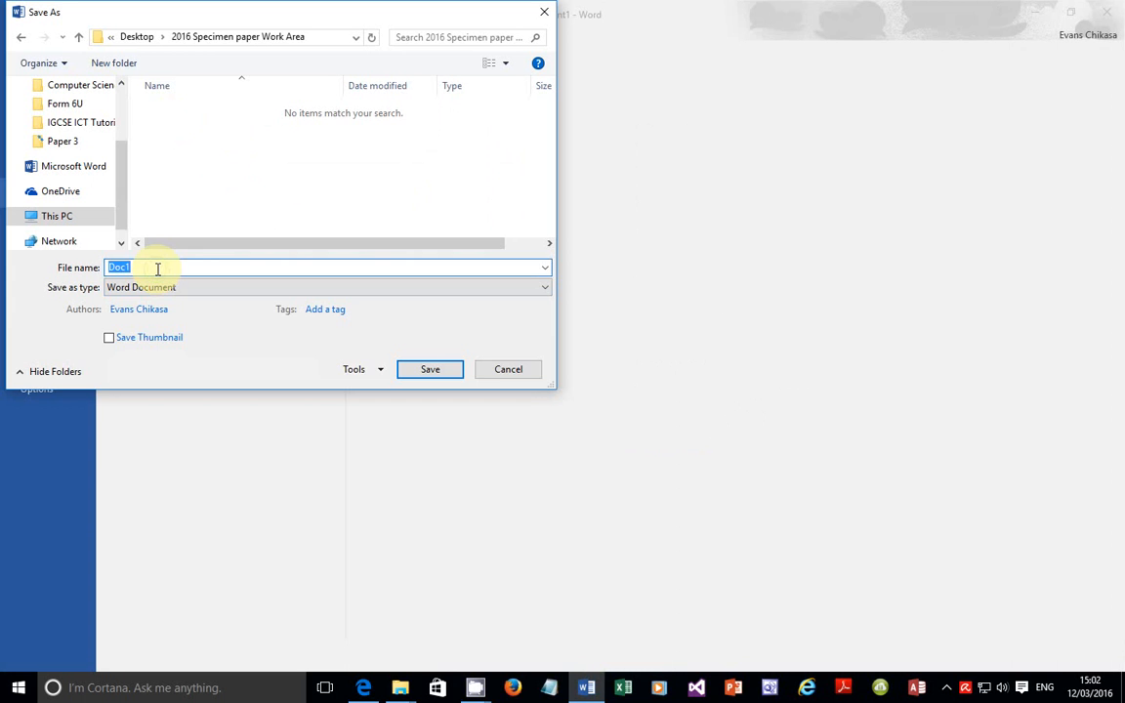
text(P3Ev)
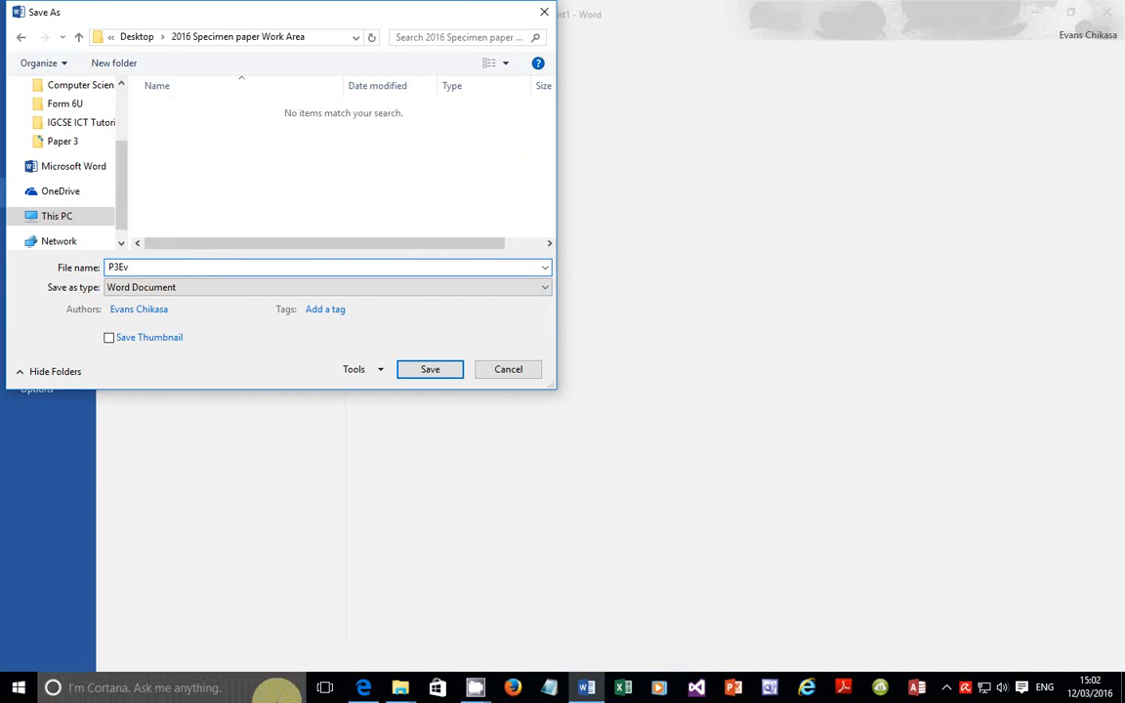
Step: Save the document as P3EVIDENCE0001, copying 'P3EVIDENCE' from the task paper
click(364, 687)
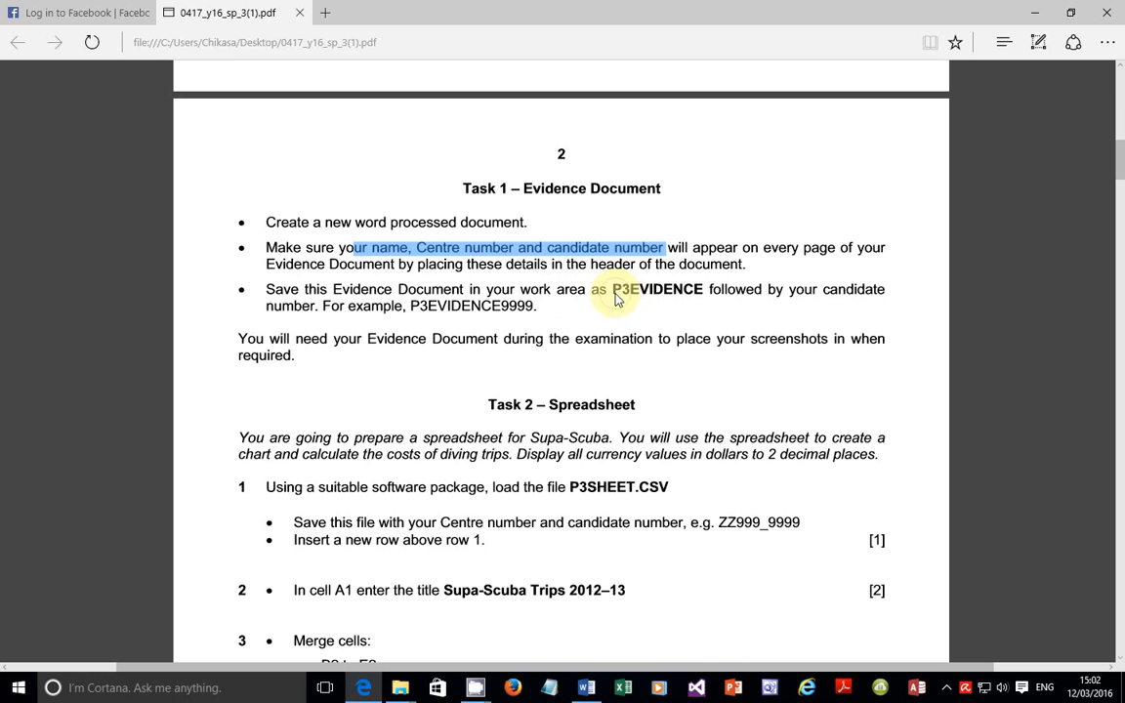
drag(613, 290, 702, 292)
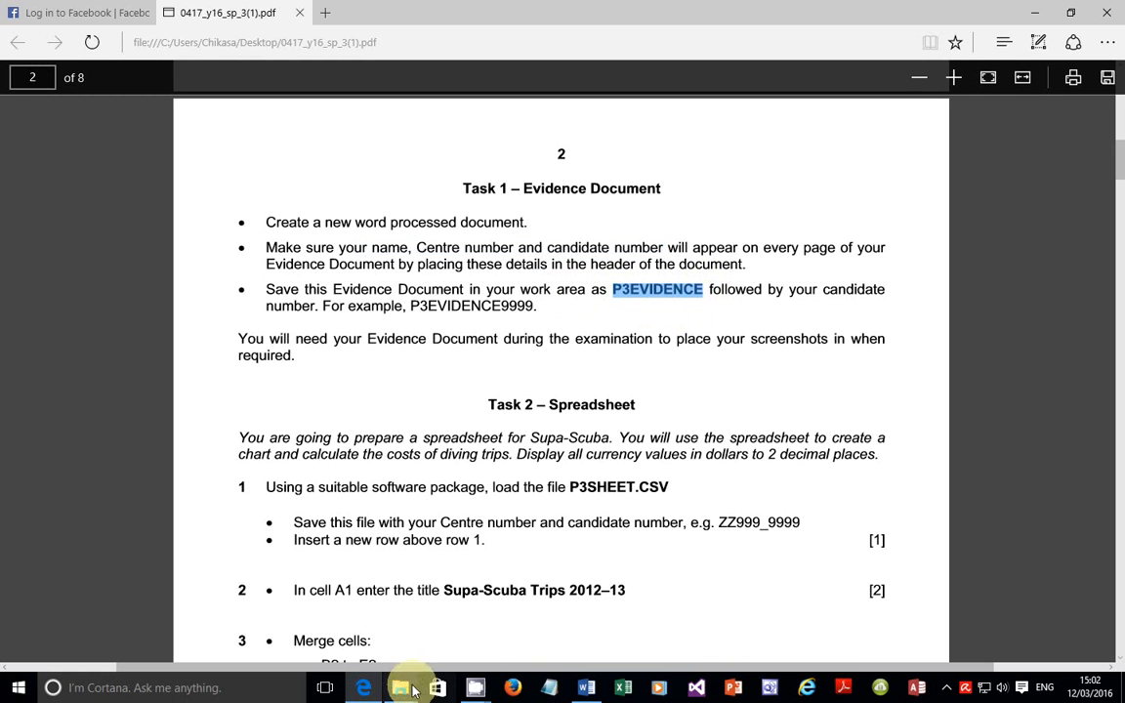
right_click(674, 297)
click(710, 310)
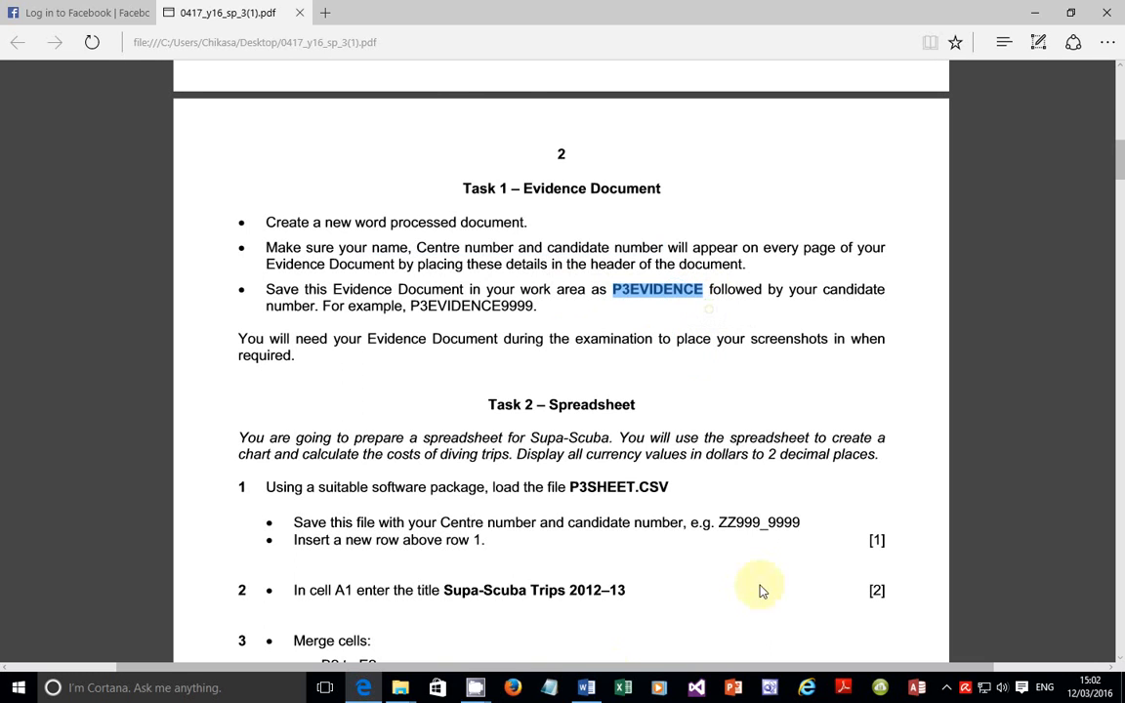
click(586, 686)
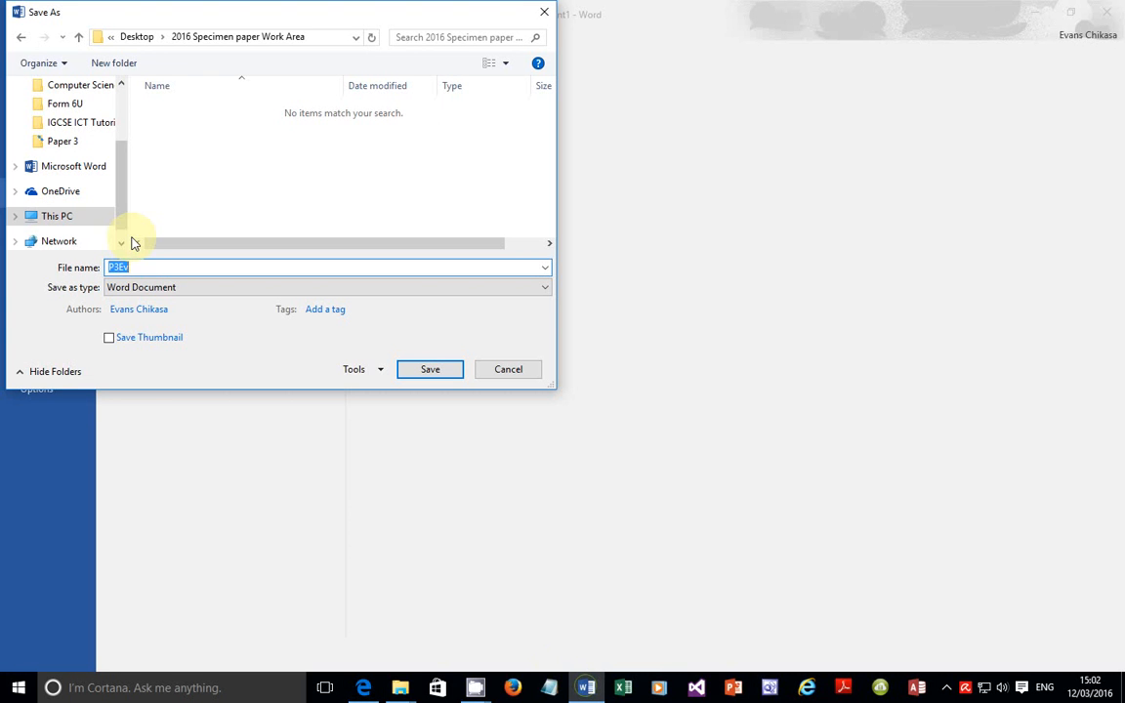
key(ctrl+v)
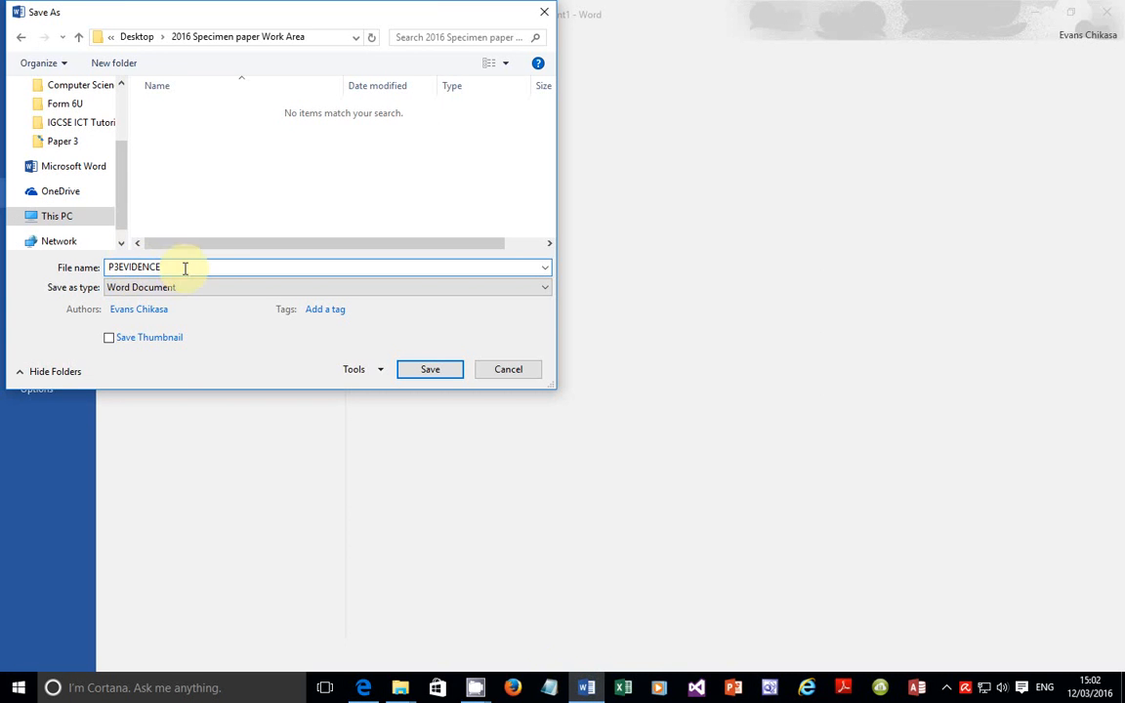
text(0001)
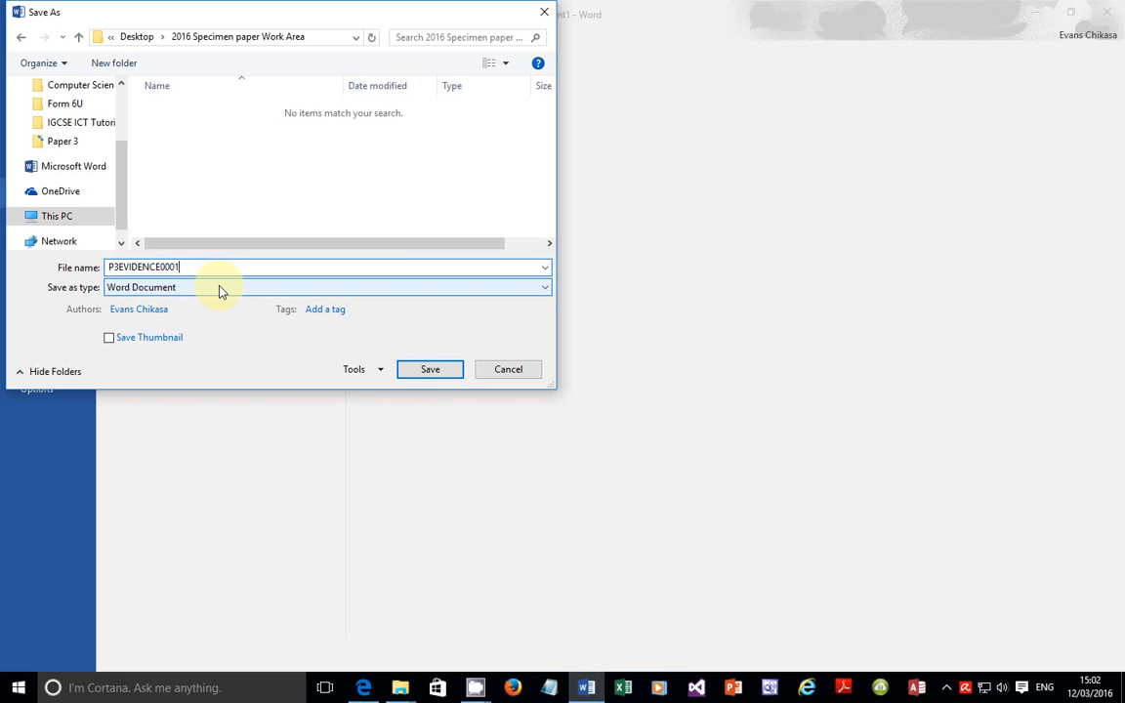
click(422, 373)
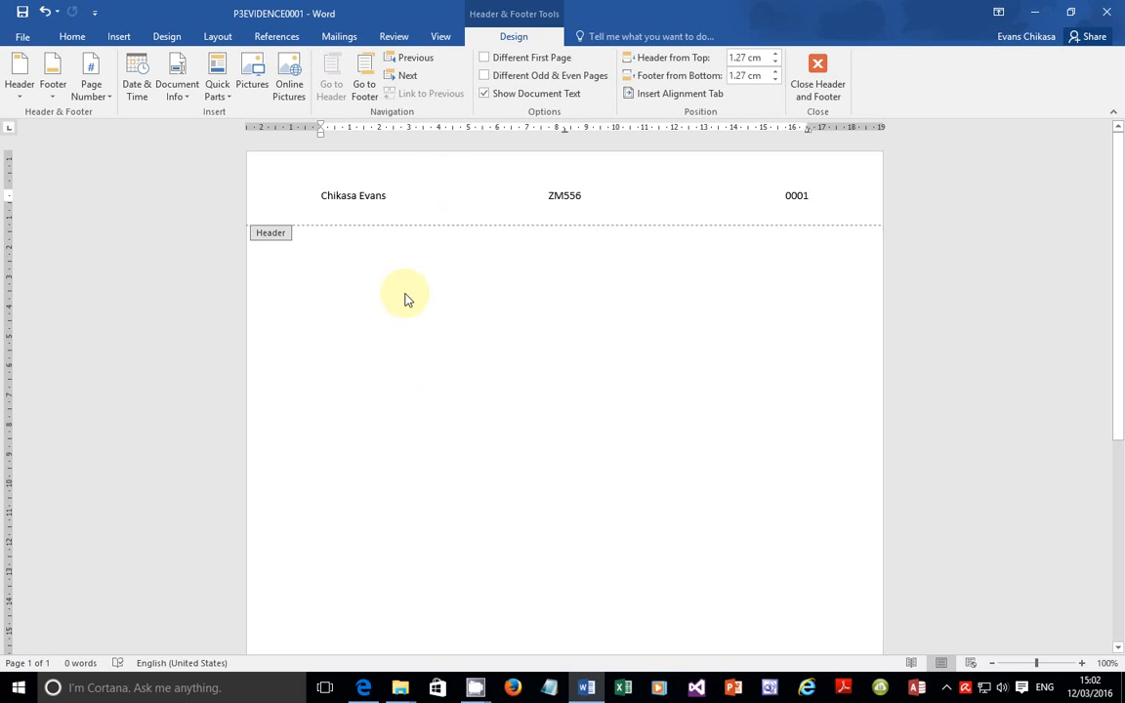
Step: Leave the header for the document body, then return to the task paper in Edge
double_click(487, 282)
double_click(527, 513)
double_click(527, 511)
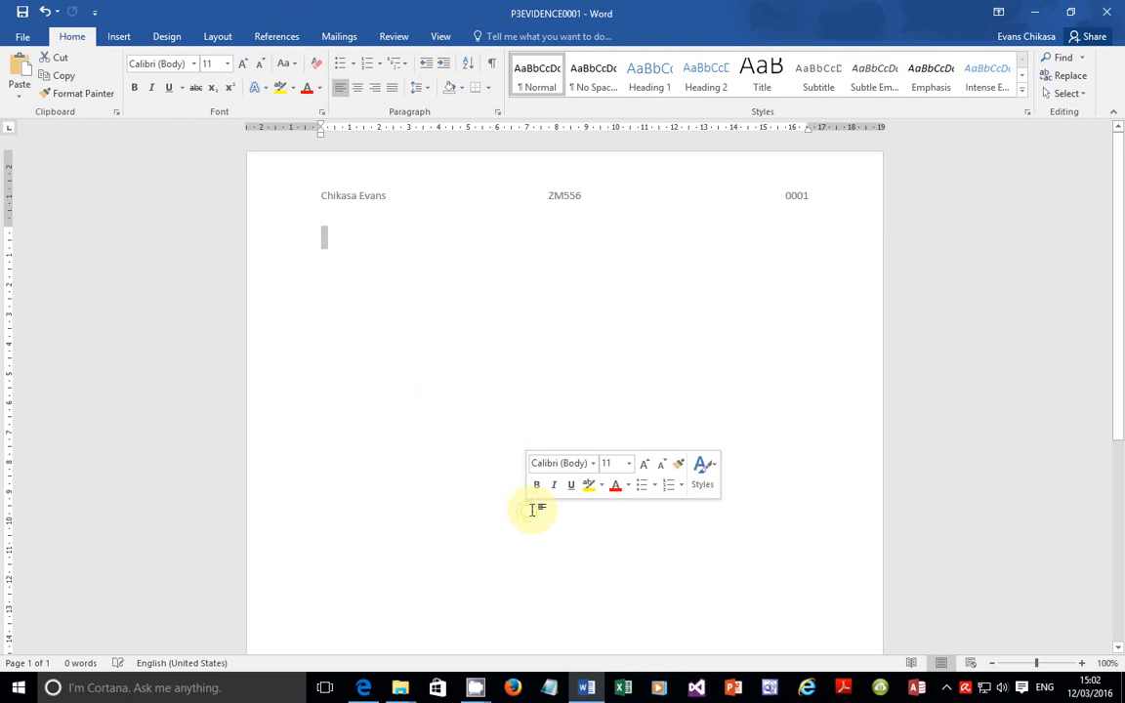
click(477, 322)
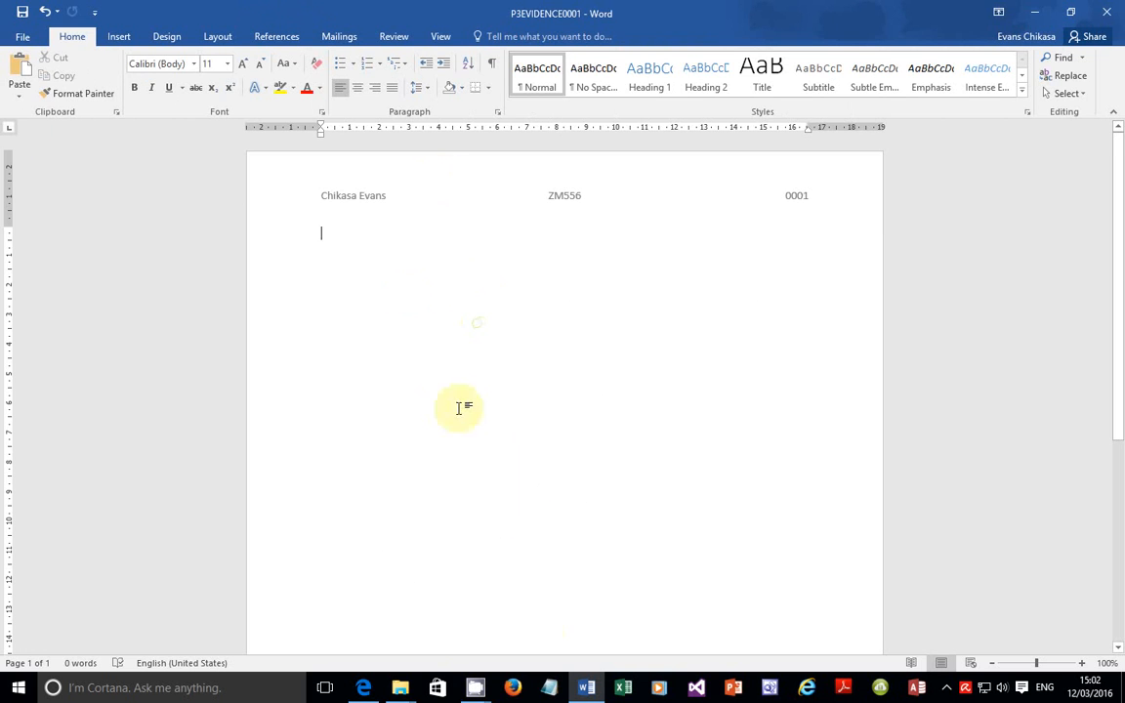
click(363, 686)
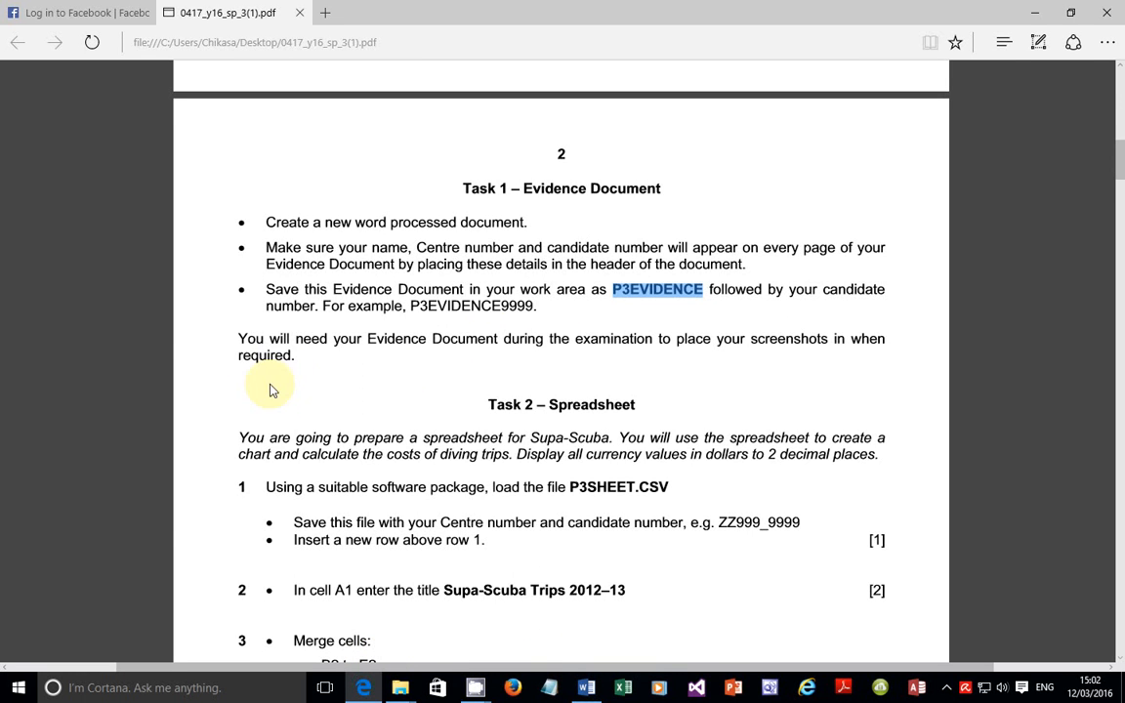
Step: Scroll to Task 2, highlight the 2-decimal dollar values instruction, then clear the highlight
scroll(321, 476, down, 3)
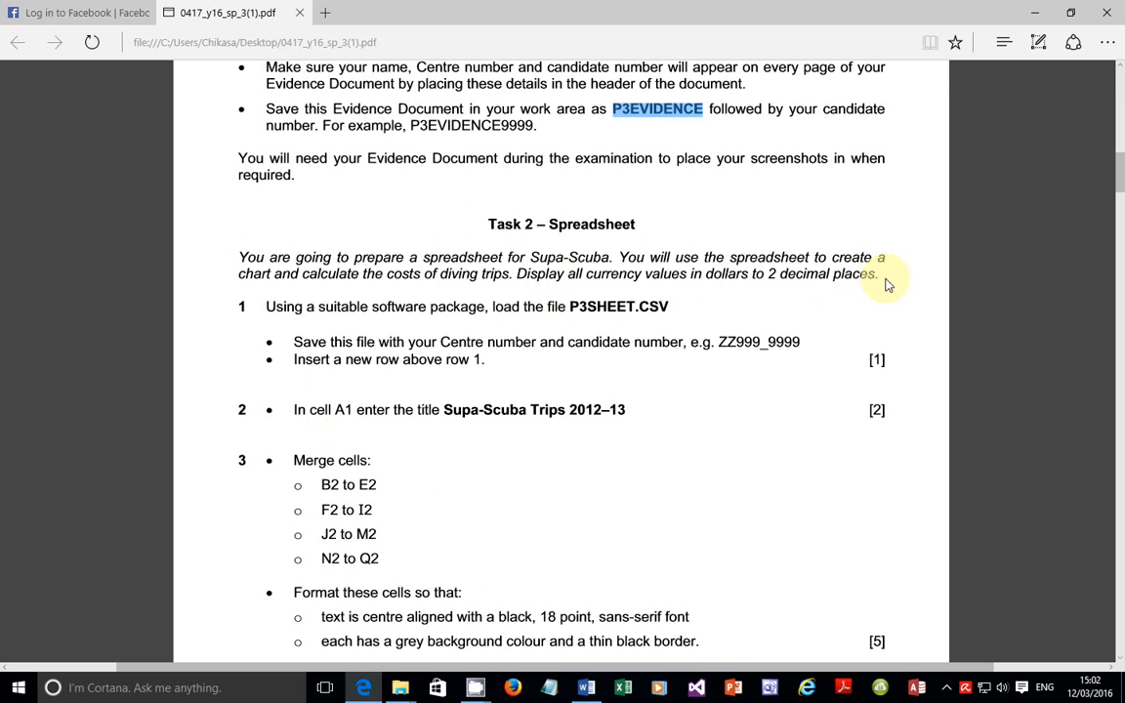
drag(882, 281, 509, 282)
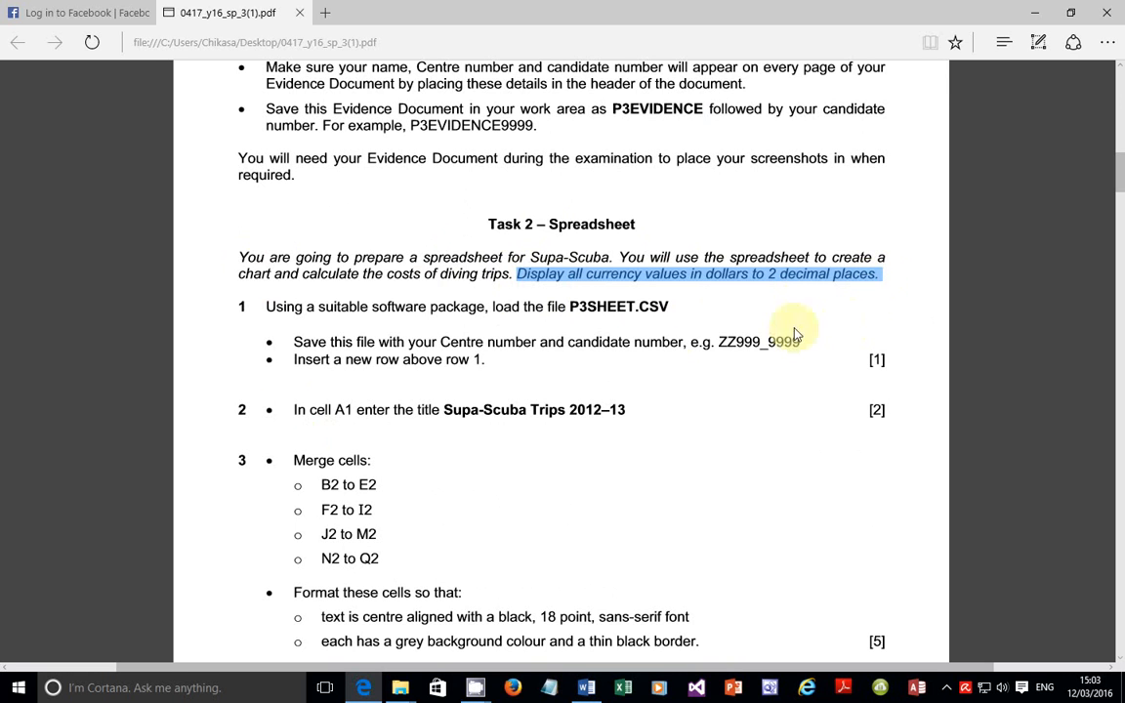
click(639, 338)
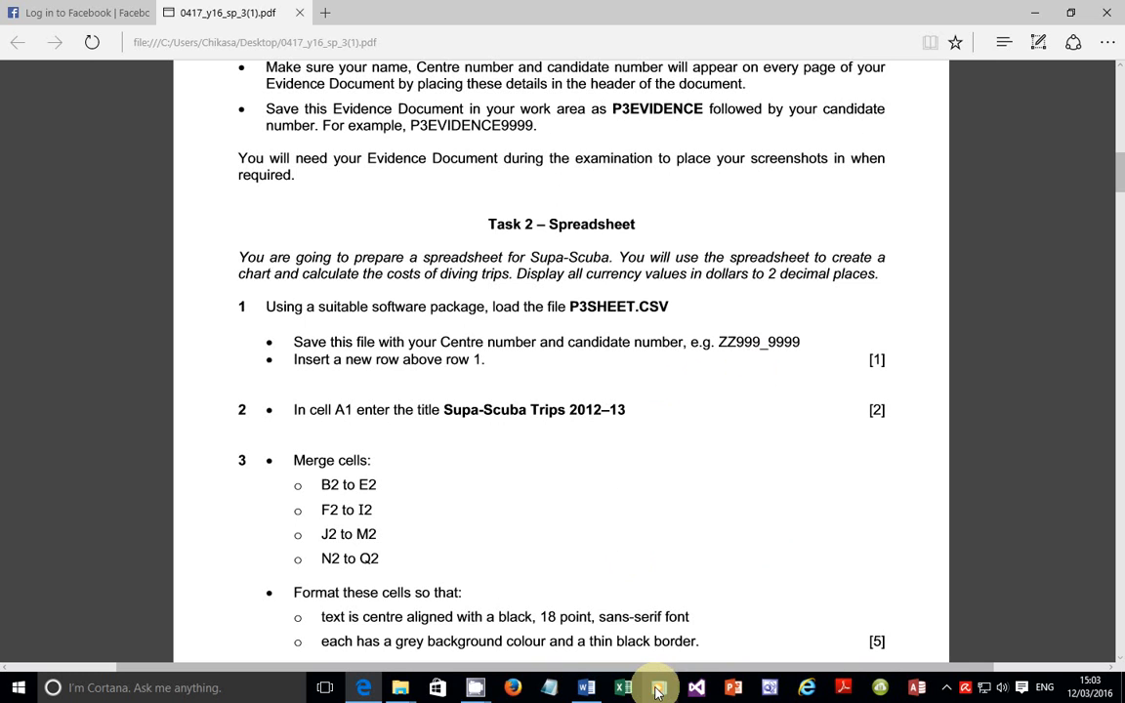
mouse_move(390, 687)
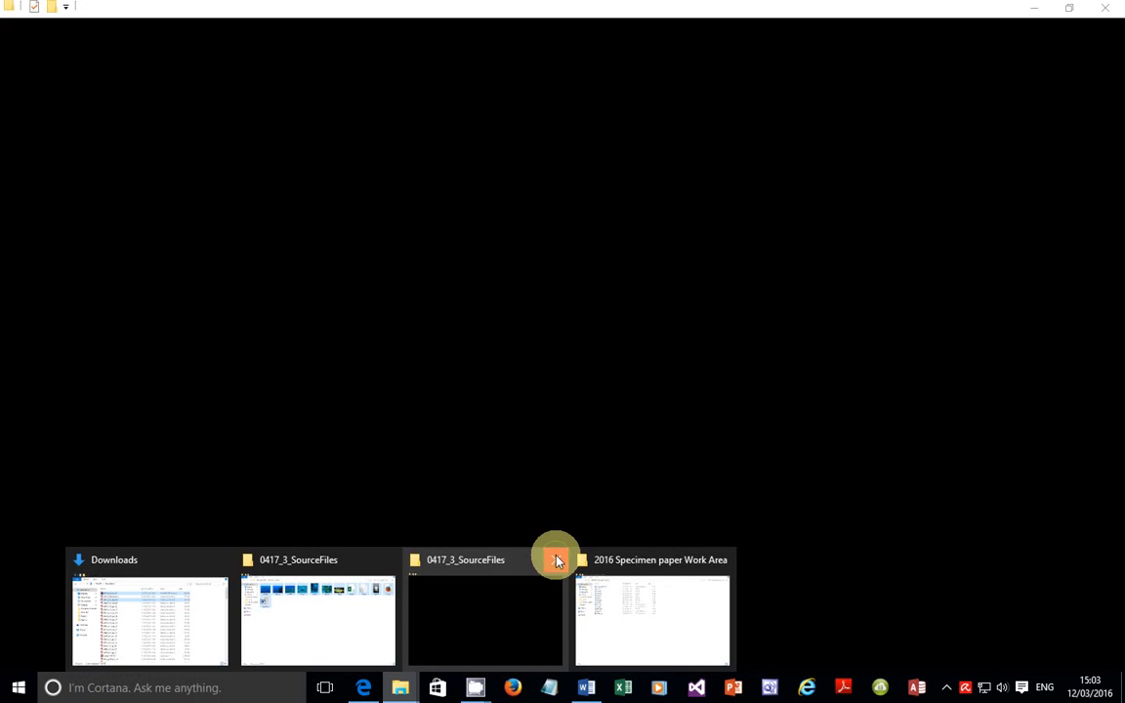
Step: Close the two spare SourceFiles windows and the Downloads window
click(555, 559)
click(472, 567)
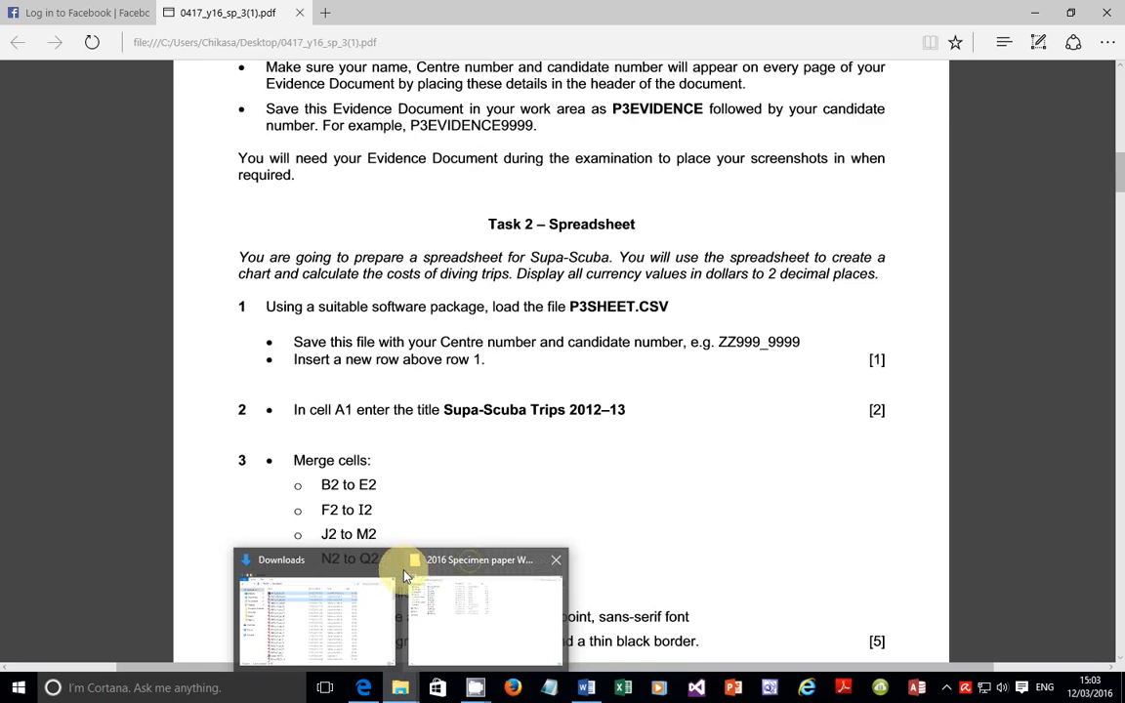
click(388, 561)
Step: Open p3sheet from the 2016 Specimen paper Work Area folder with Excel 2016
click(420, 596)
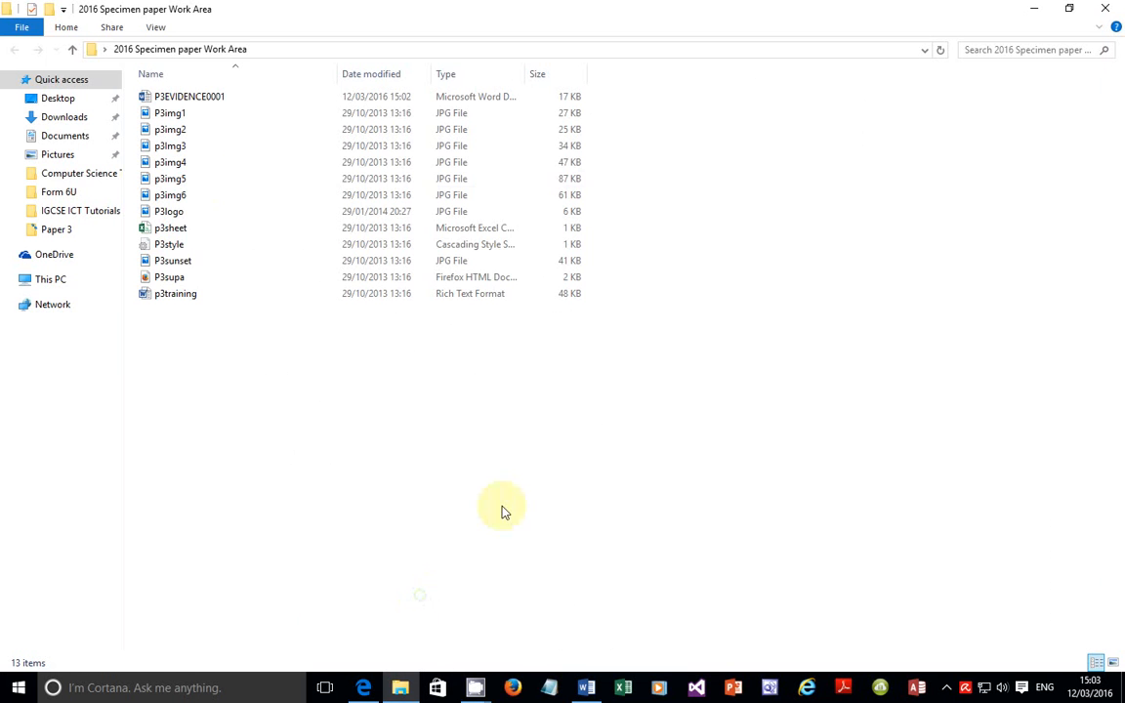
click(168, 228)
right_click(167, 230)
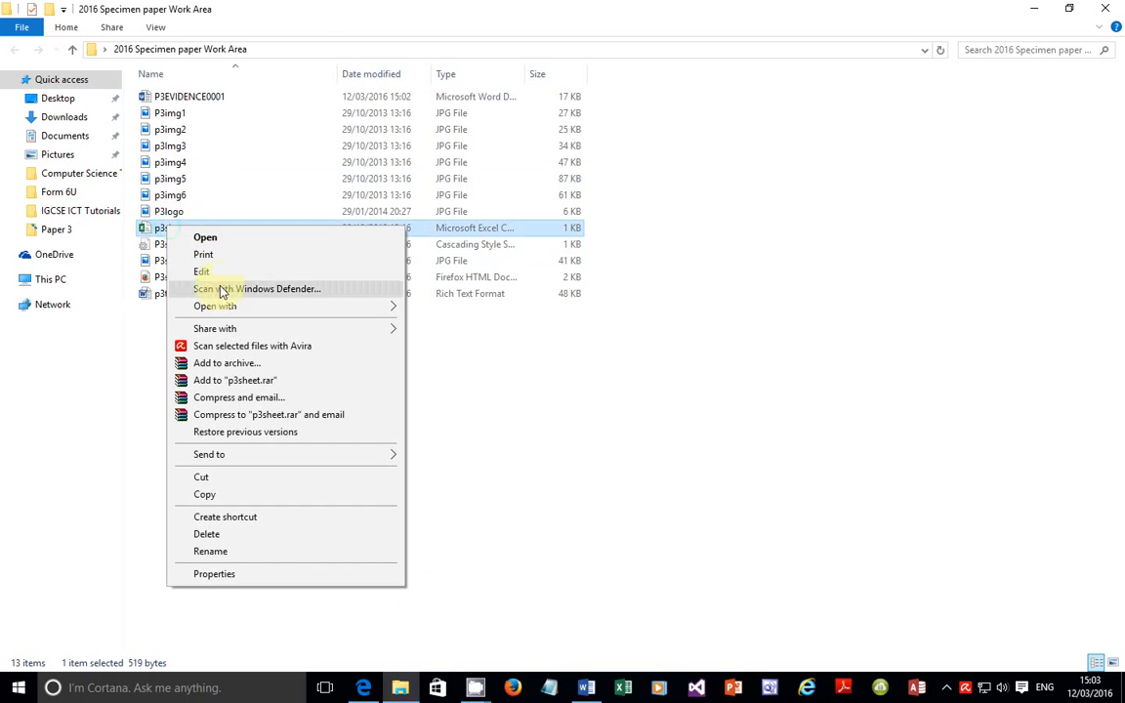
mouse_move(189, 306)
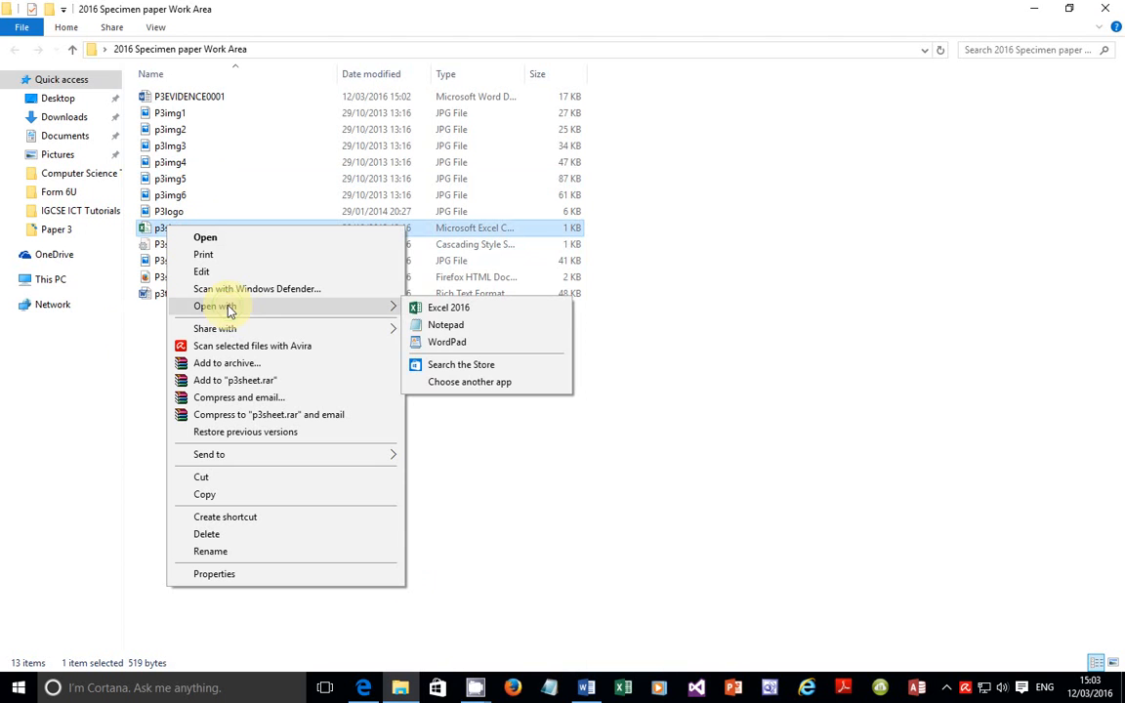
click(452, 311)
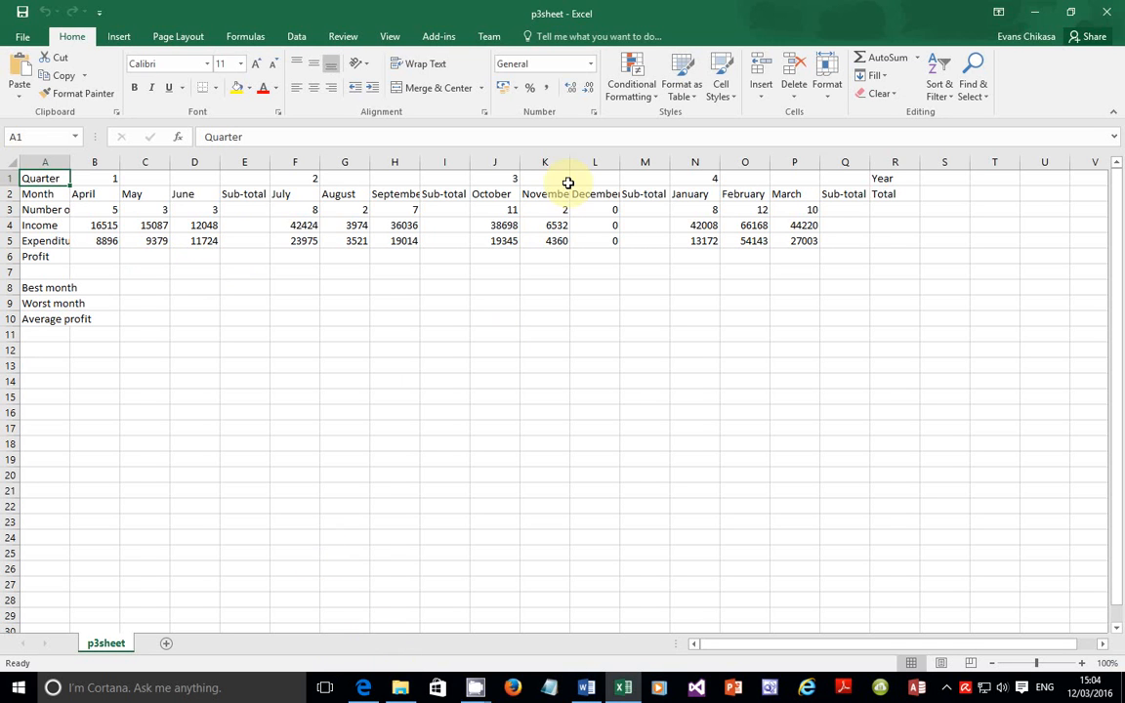
Step: Check the task paper's save instruction and ZZ999 example file name, then return to p3sheet
click(363, 688)
drag(289, 349, 786, 347)
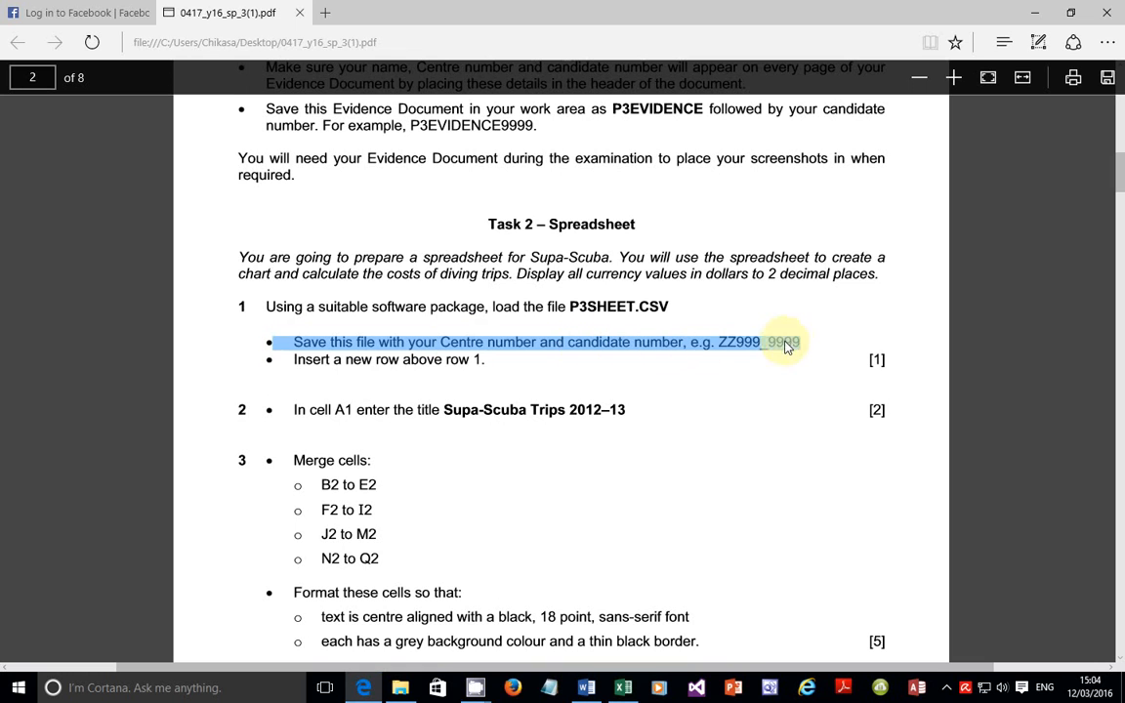
click(736, 350)
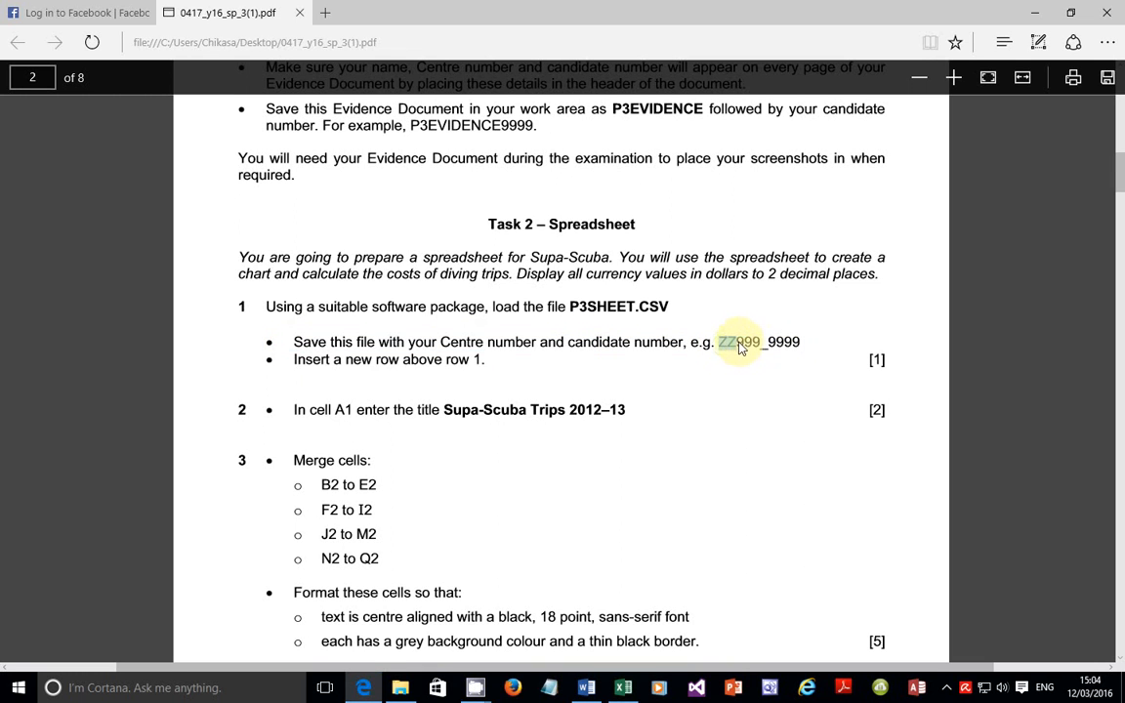
drag(759, 350, 806, 348)
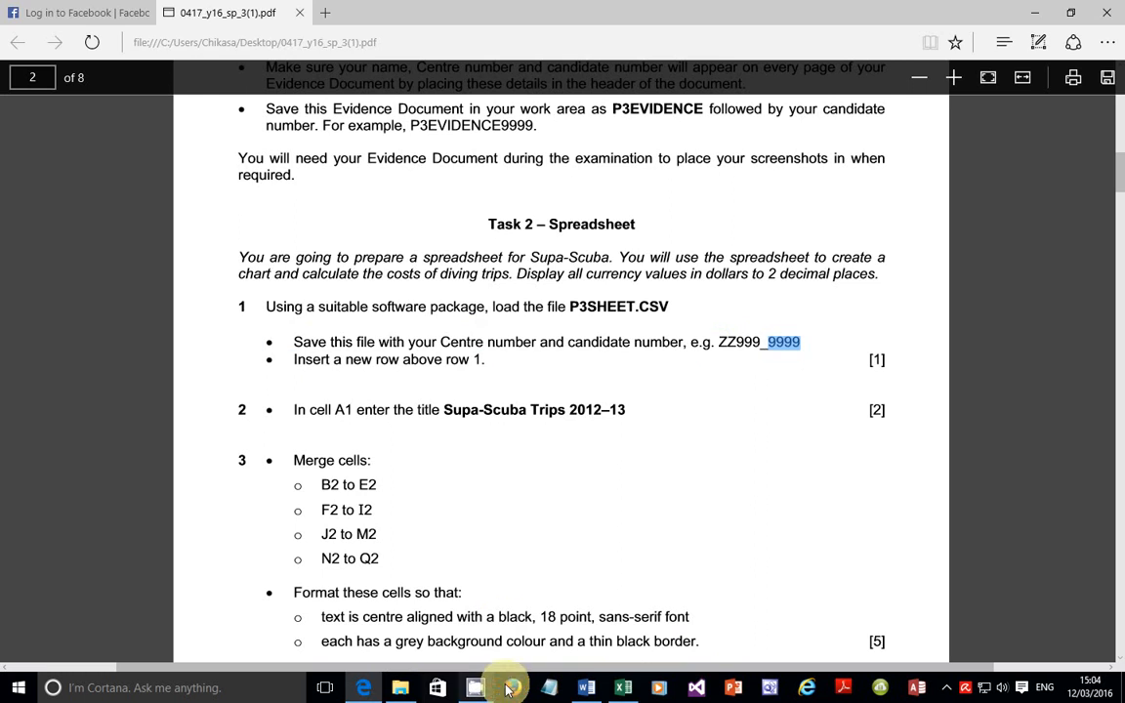
click(624, 689)
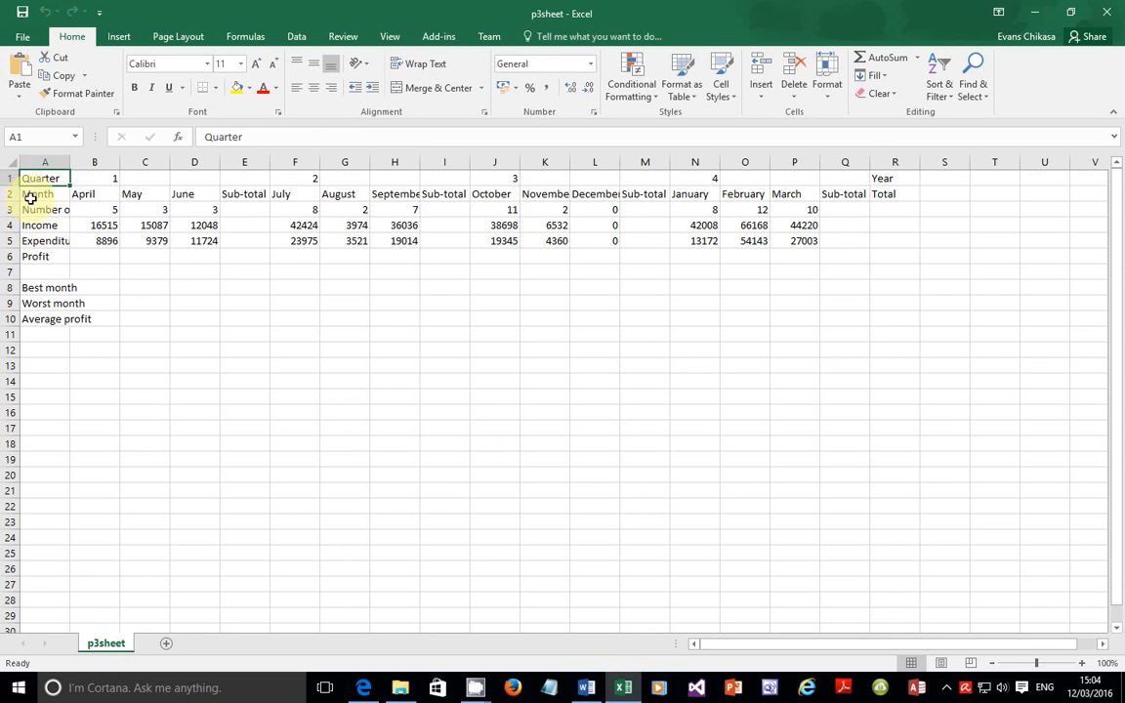
Step: Save p3sheet as an Excel Workbook named with the centre and candidate numbers
click(22, 36)
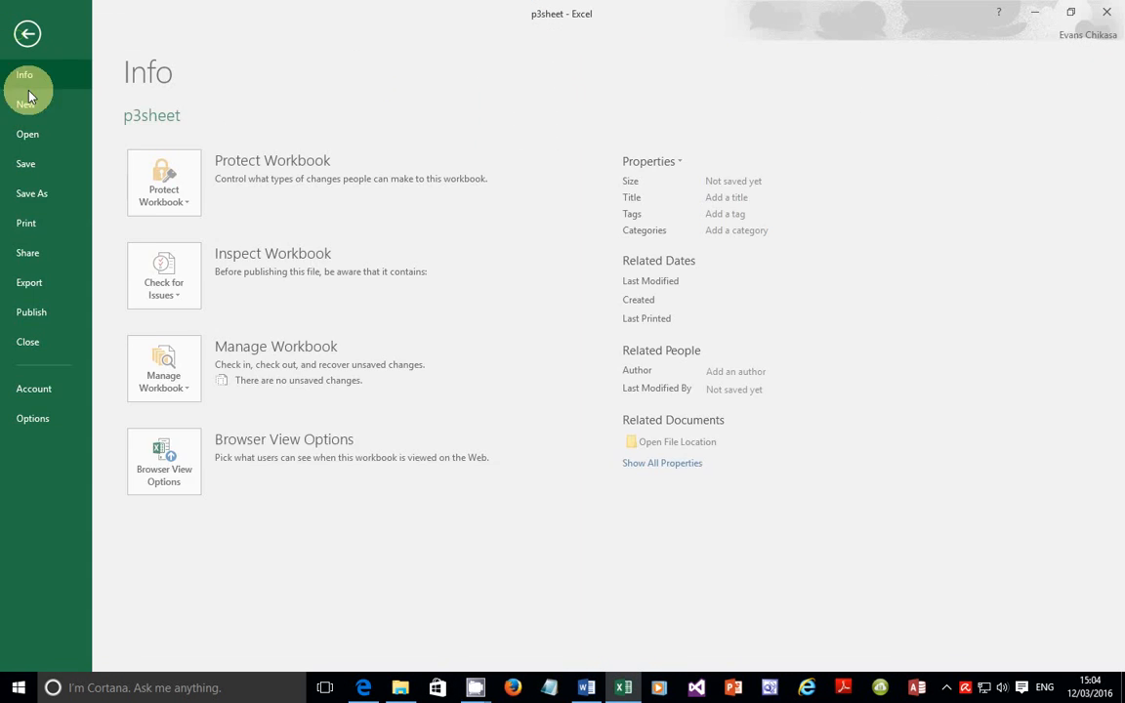
click(35, 195)
click(223, 263)
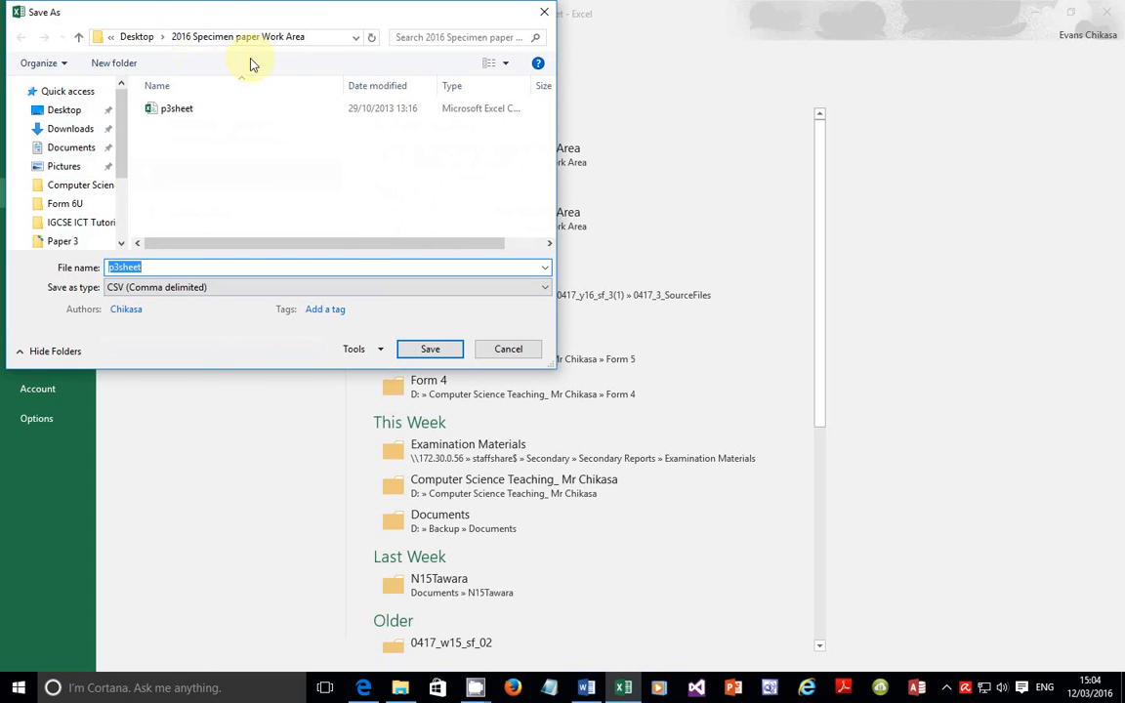
click(146, 287)
click(144, 304)
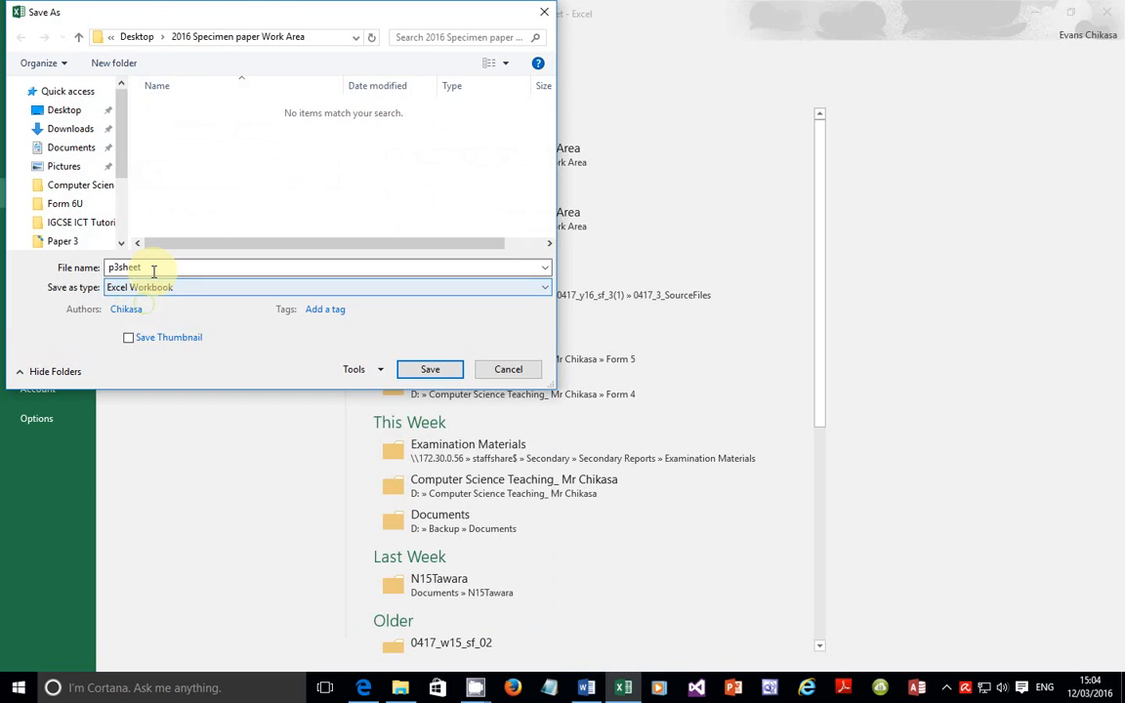
double_click(161, 267)
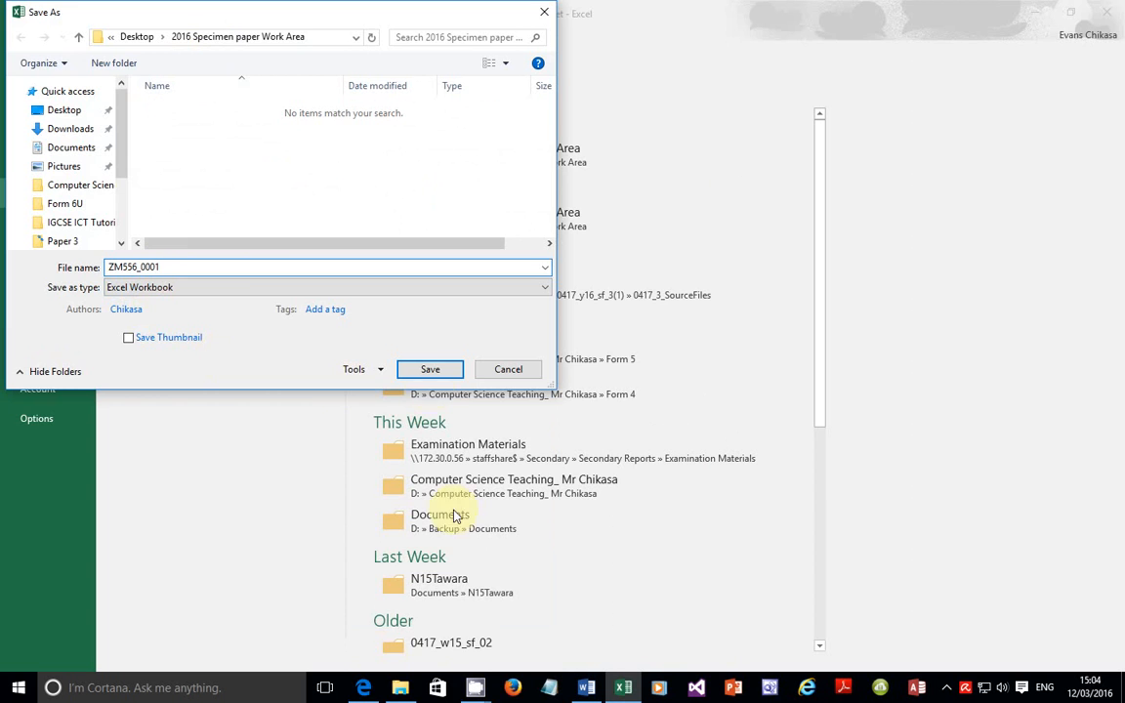
click(363, 687)
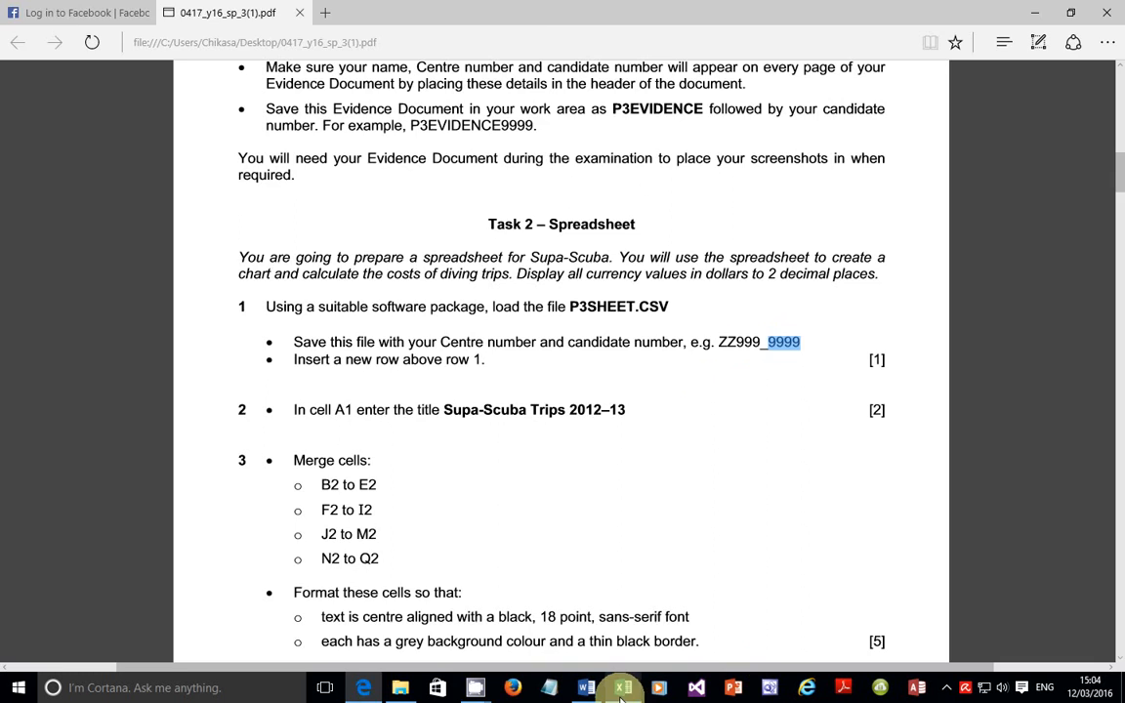
click(535, 567)
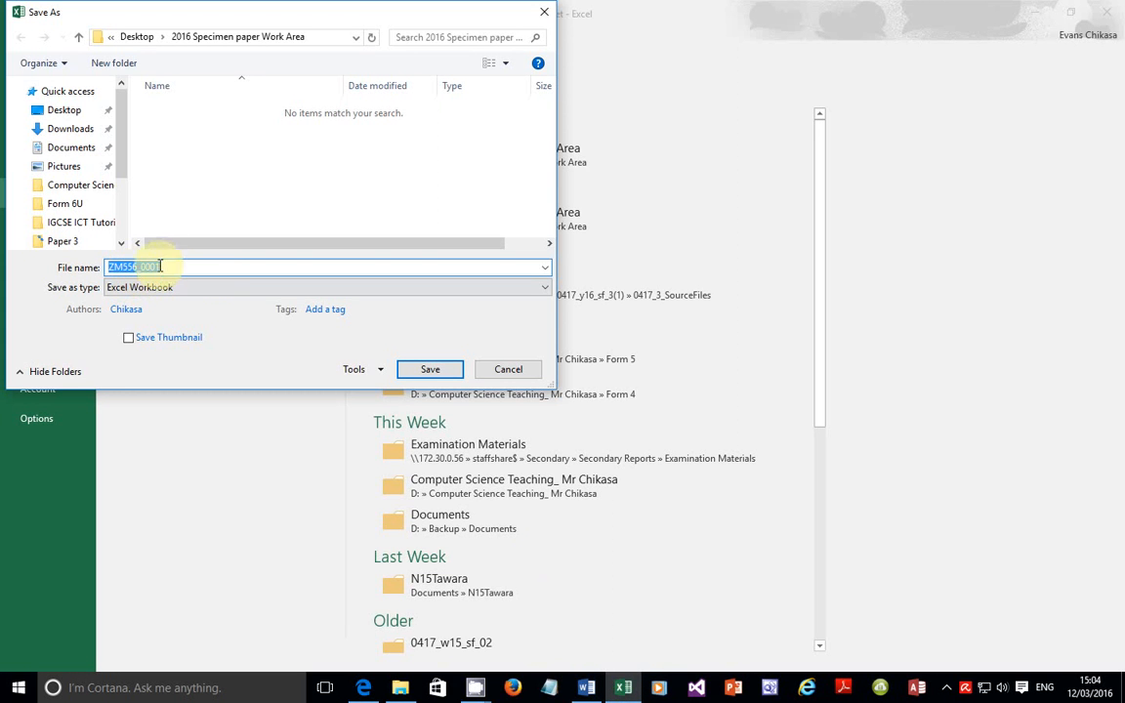
click(434, 375)
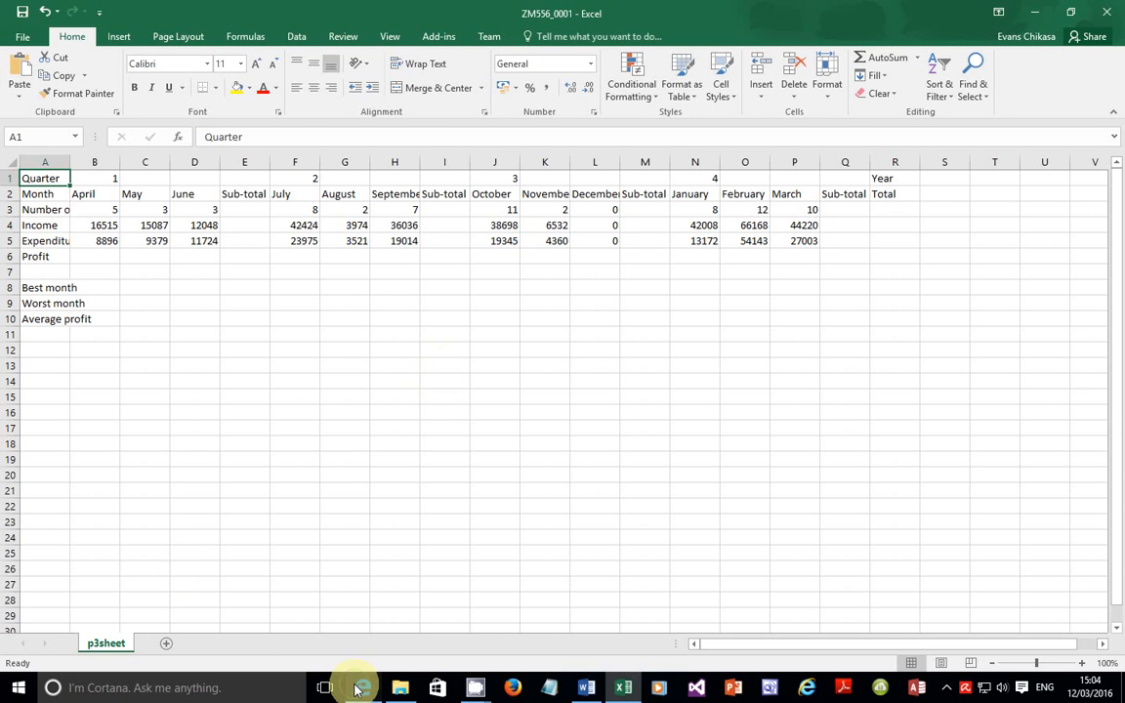
Step: Check the new-row instruction in the exam PDF, then insert a blank row above row 1
click(351, 610)
drag(288, 360, 478, 372)
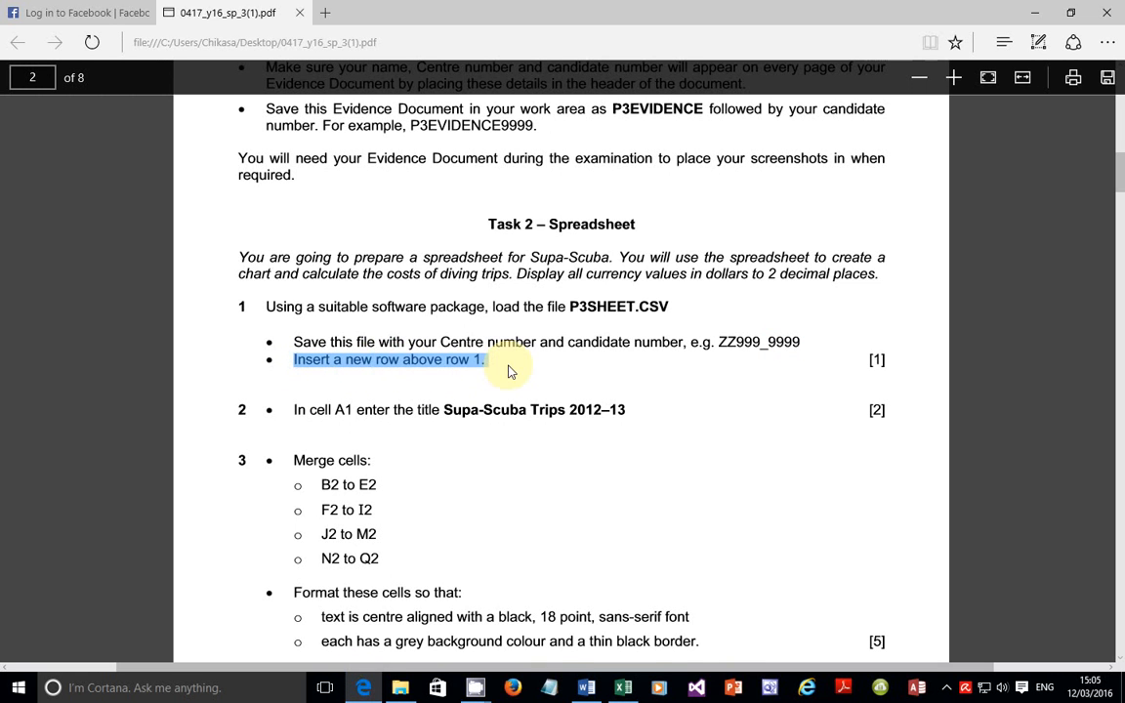
click(625, 685)
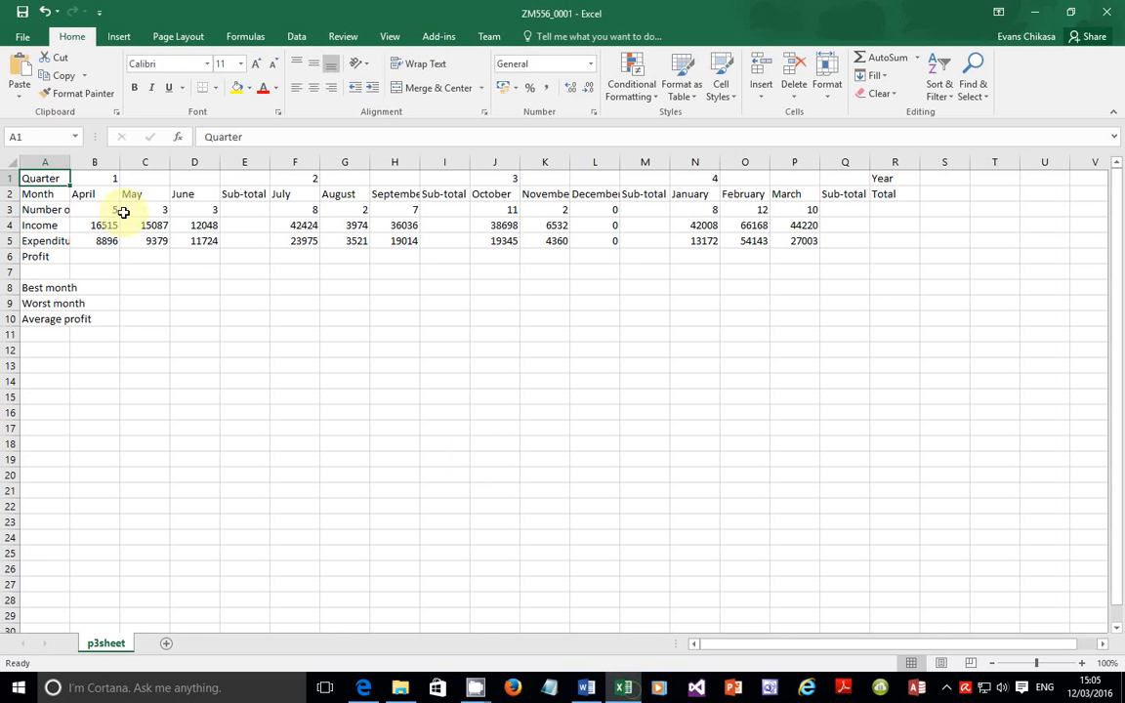
right_click(6, 177)
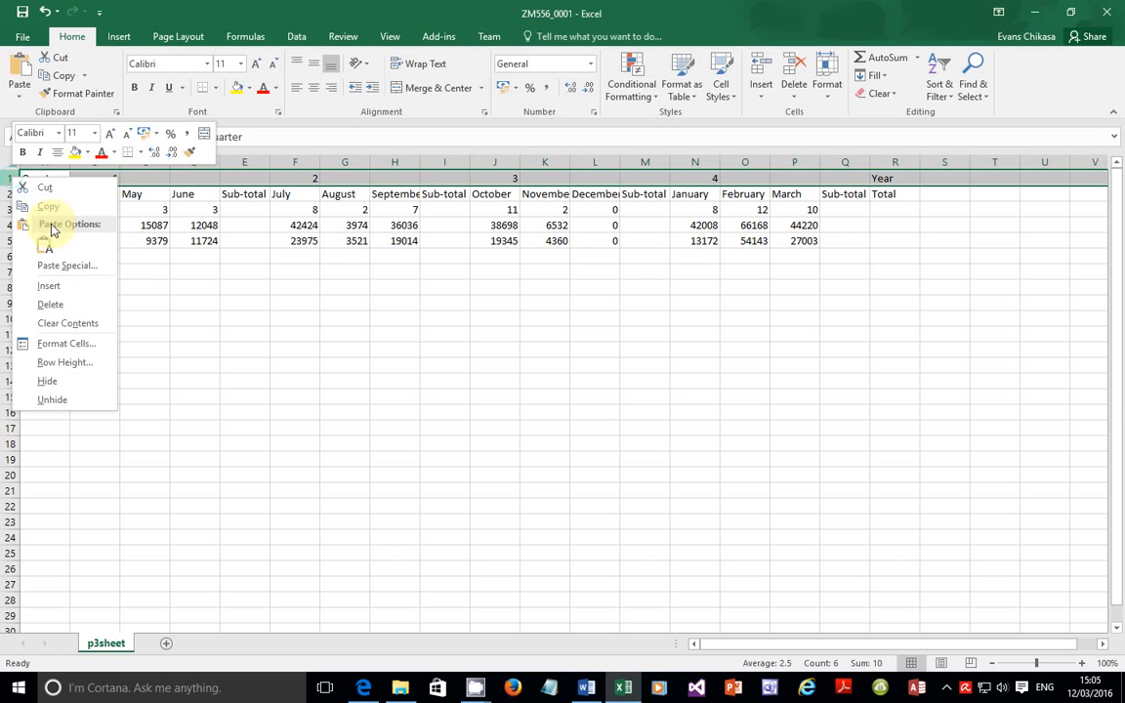
click(47, 287)
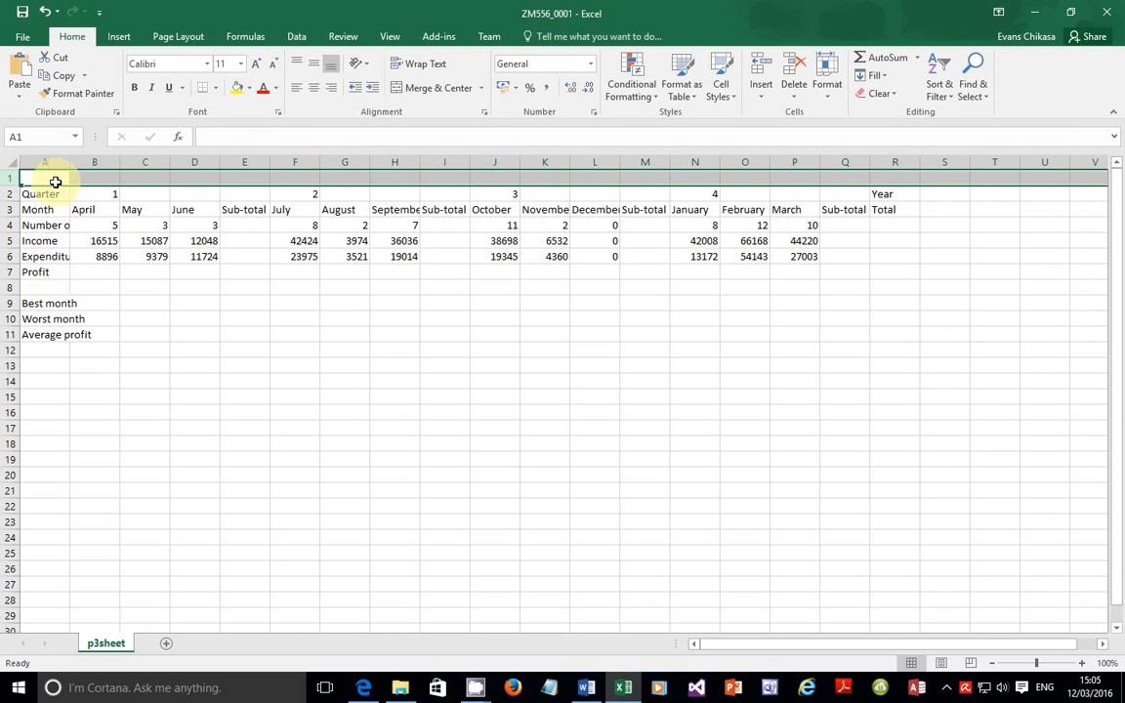
Step: Read the step 2 instruction for the cell A1 title, then return to Excel
click(362, 687)
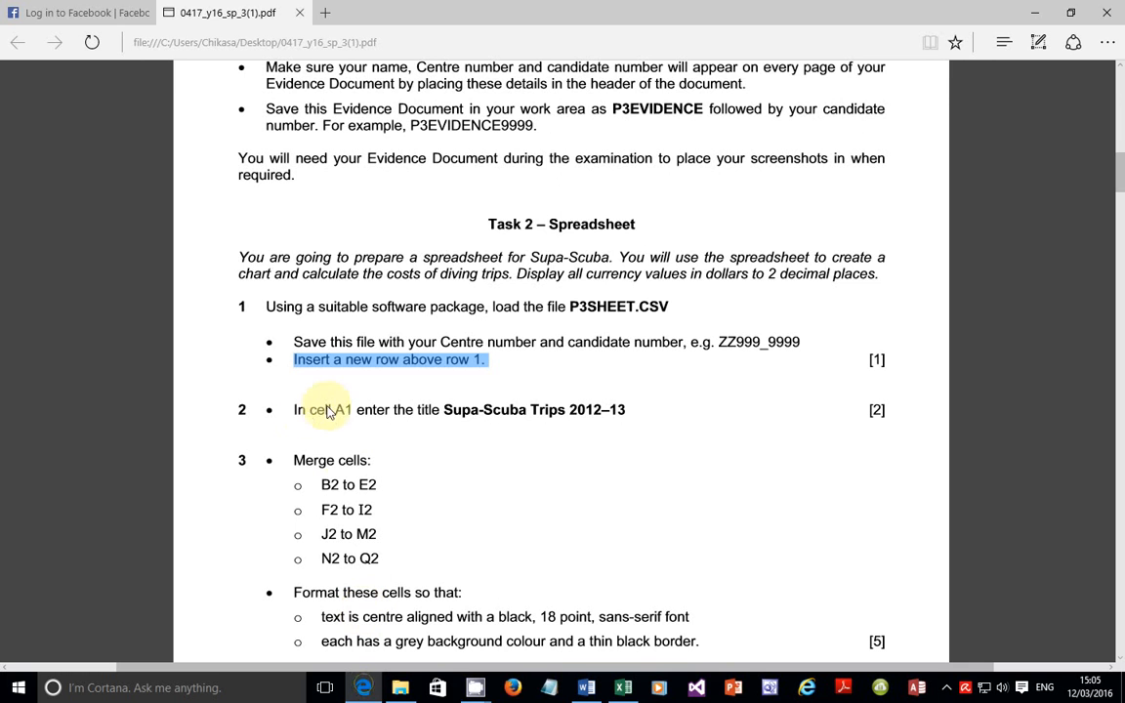
drag(295, 410, 657, 419)
click(640, 415)
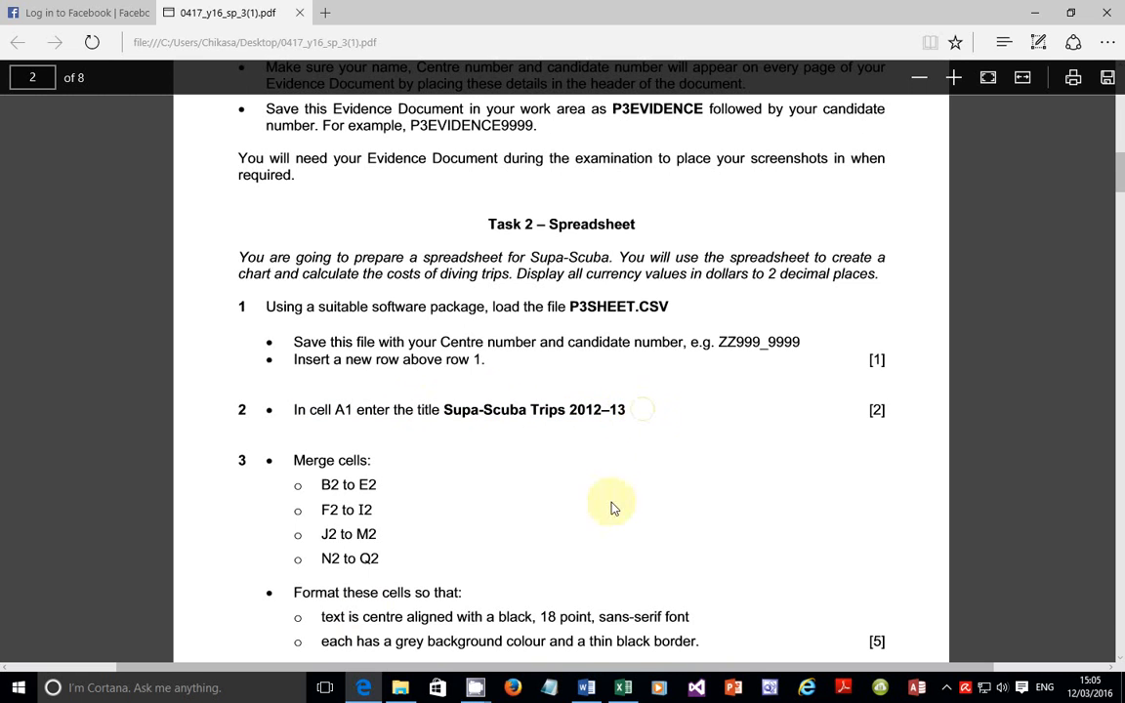
key(alt+Tab)
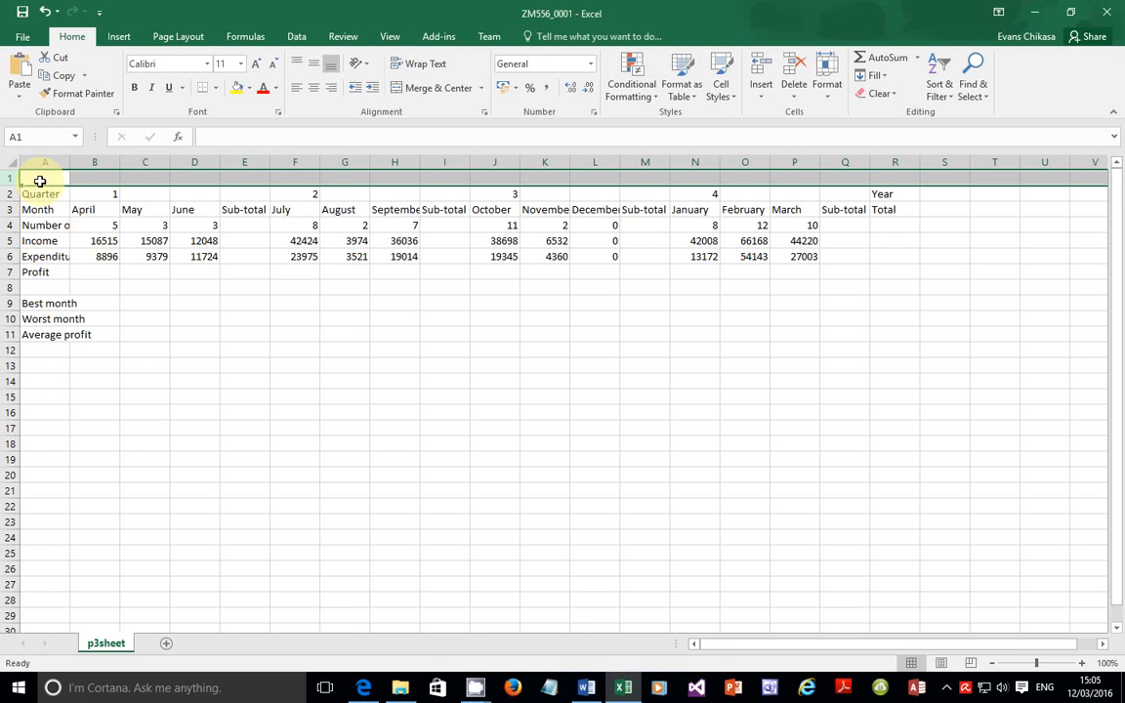
Step: Type the title Supa-Scuba Trips 2012-13 into cell A1, checking its wording in the PDF
click(40, 180)
text(Supa)
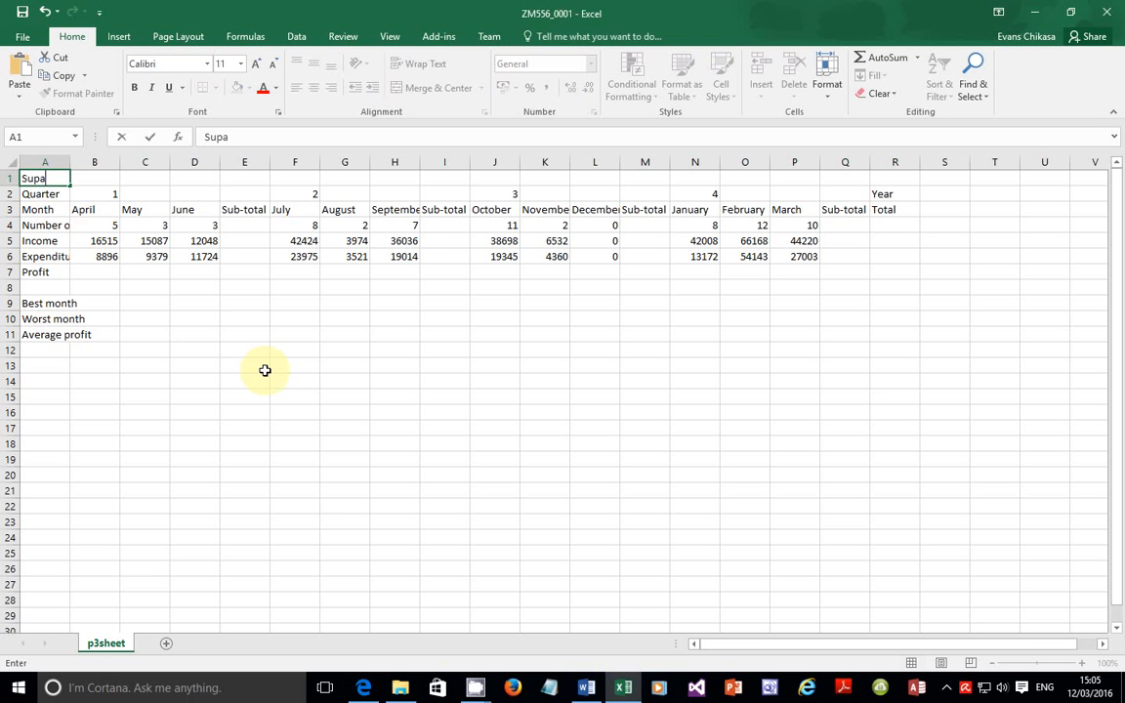
click(364, 689)
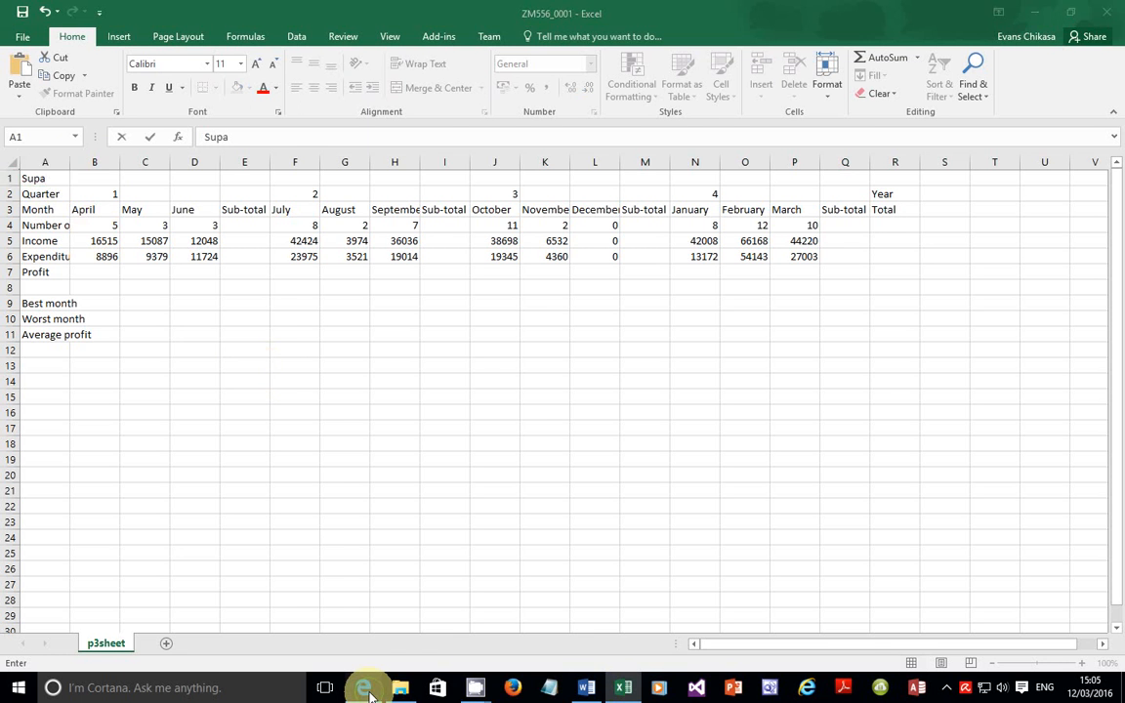
click(366, 688)
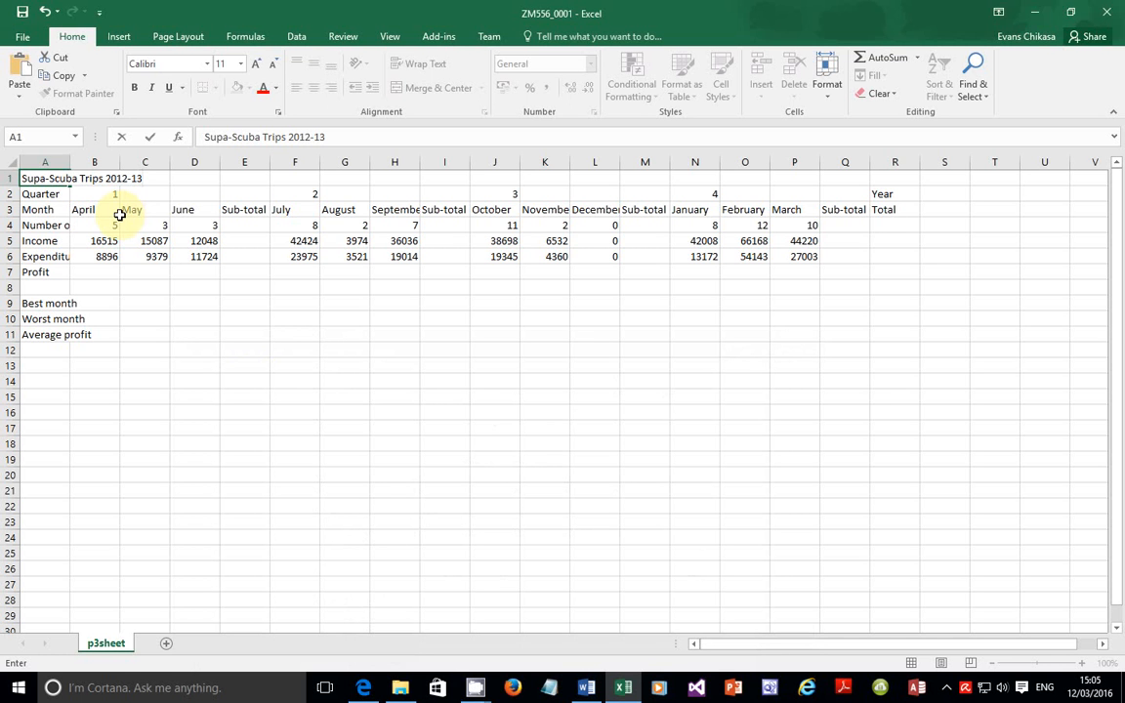
click(363, 687)
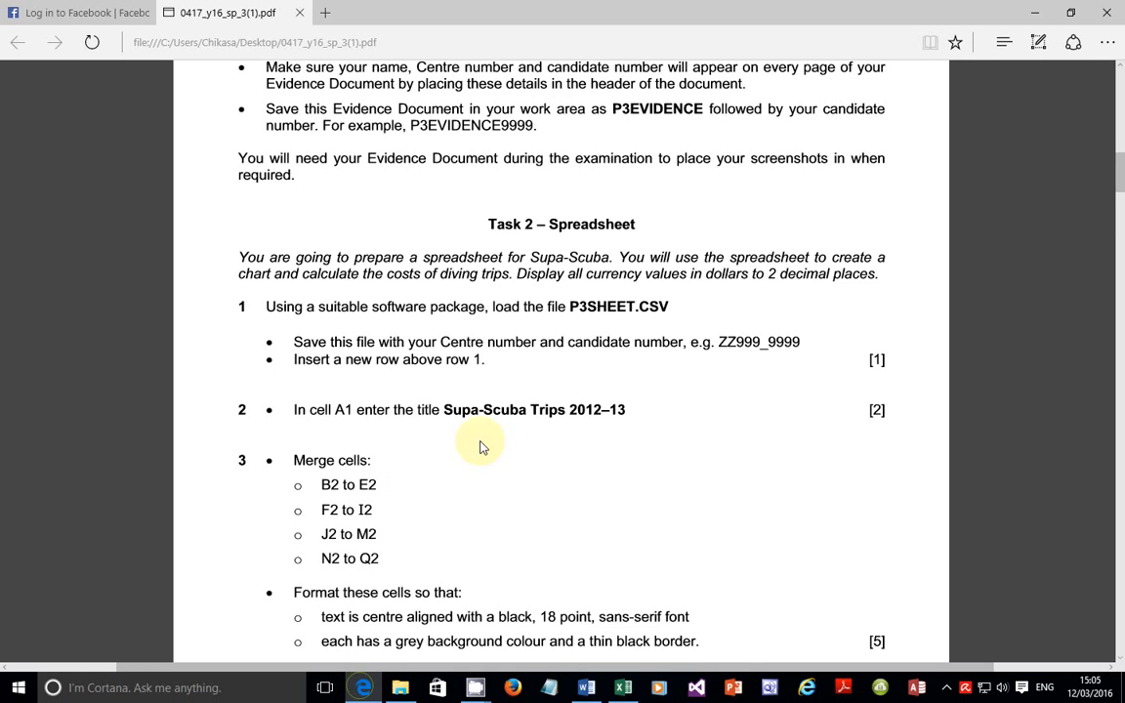
Step: Check the title wording in the PDF and confirm the Supa-Scuba Trips 2012-13 entry in A1
drag(629, 410, 451, 415)
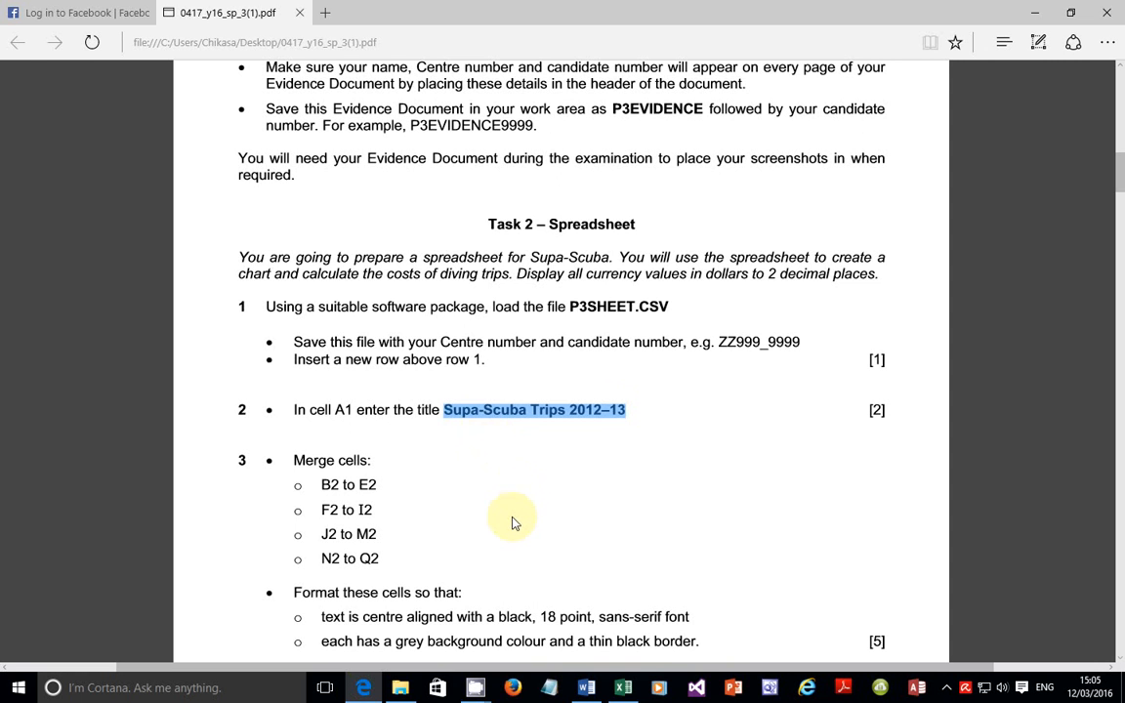
click(623, 688)
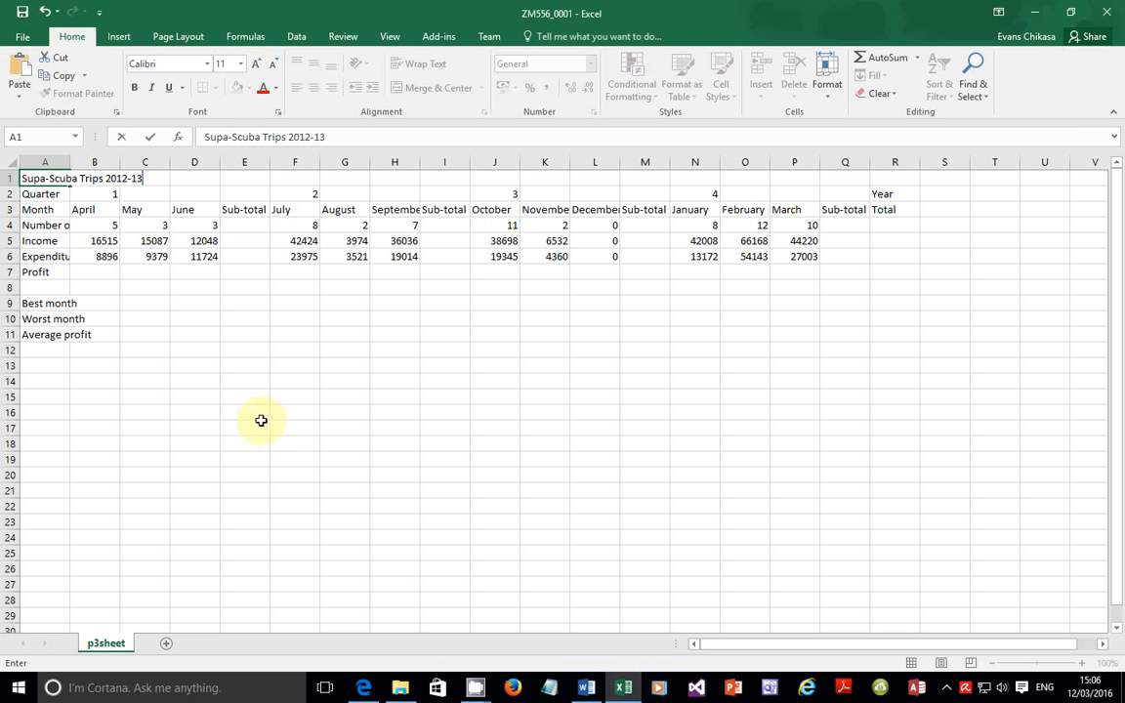
key(Return)
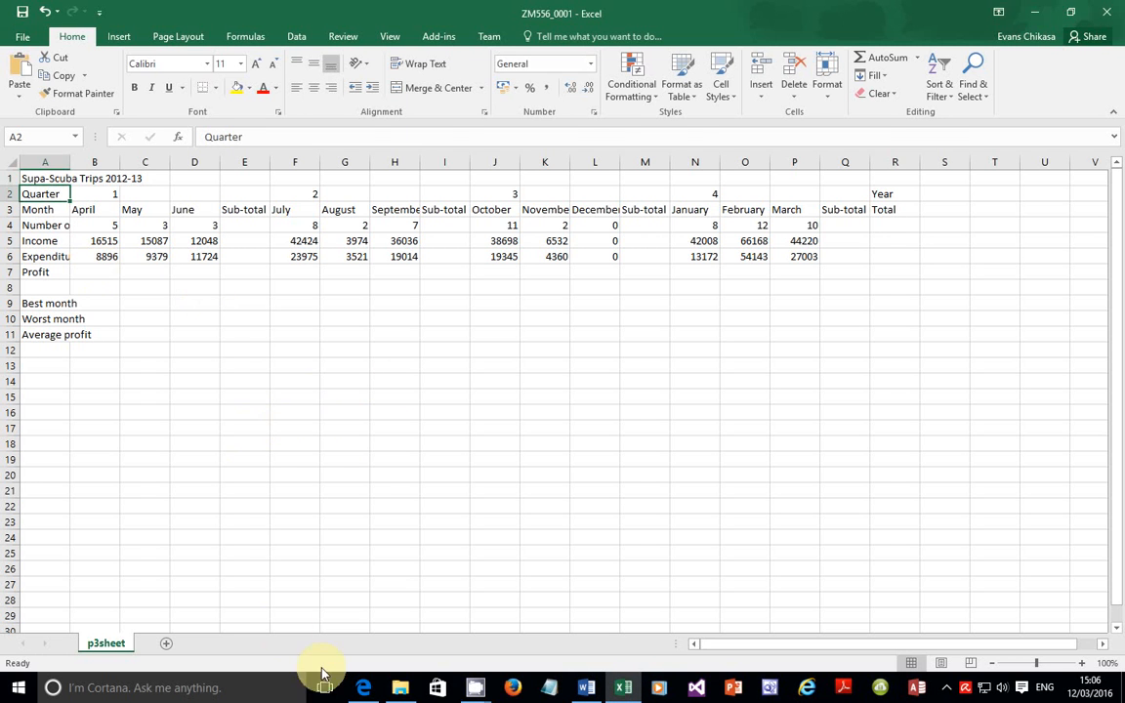
Step: Look up the merge ranges B2:E2, F2:I2, J2:M2 and N2:Q2 in the task sheet
click(363, 687)
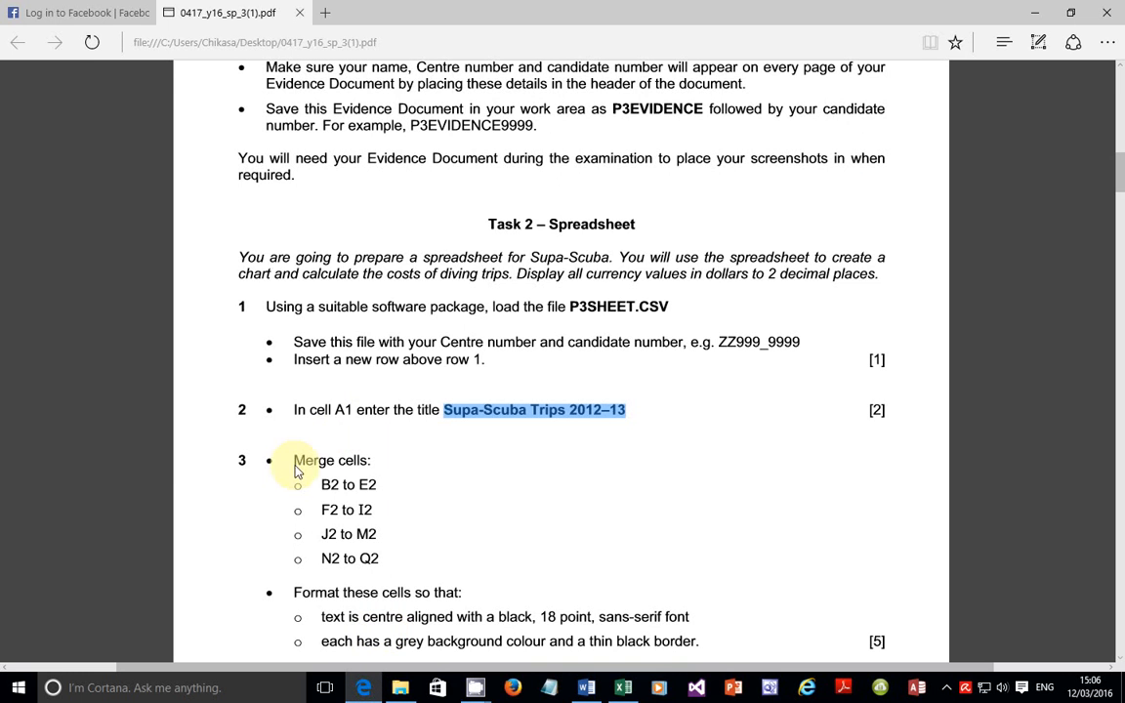
drag(293, 461, 388, 533)
click(335, 517)
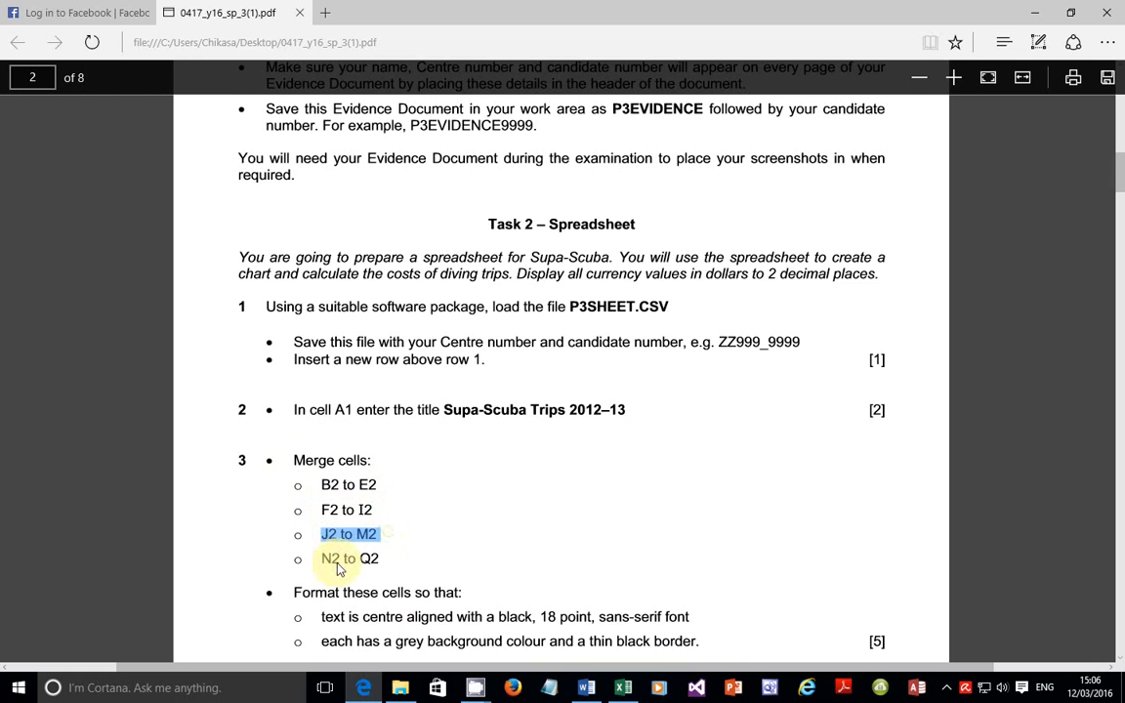
drag(323, 559, 383, 563)
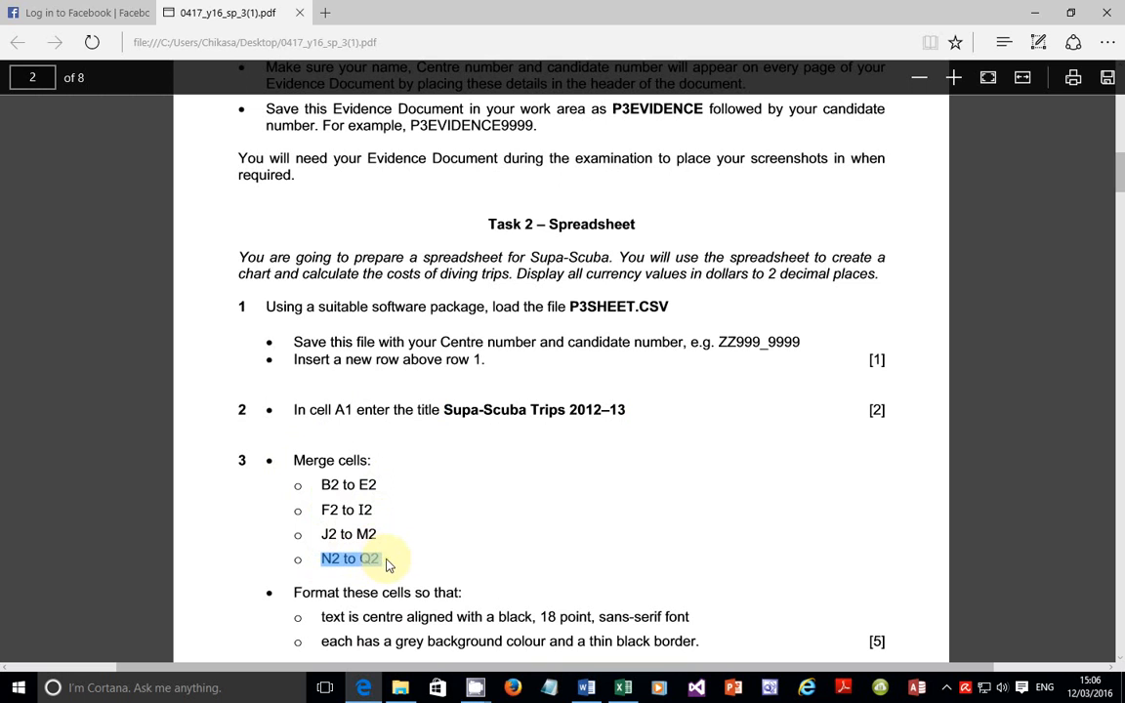
click(625, 687)
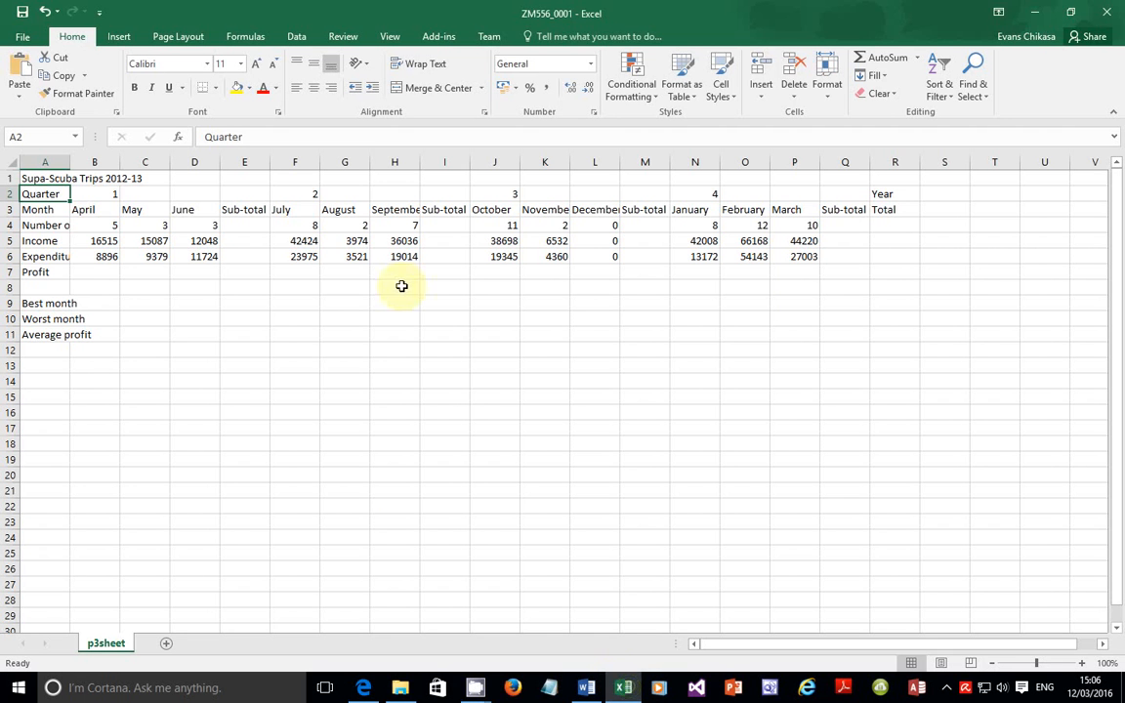
Step: Merge and centre the quarter 1 and 2 headings across B2:E2 and F2:I2
click(98, 195)
drag(112, 195, 251, 194)
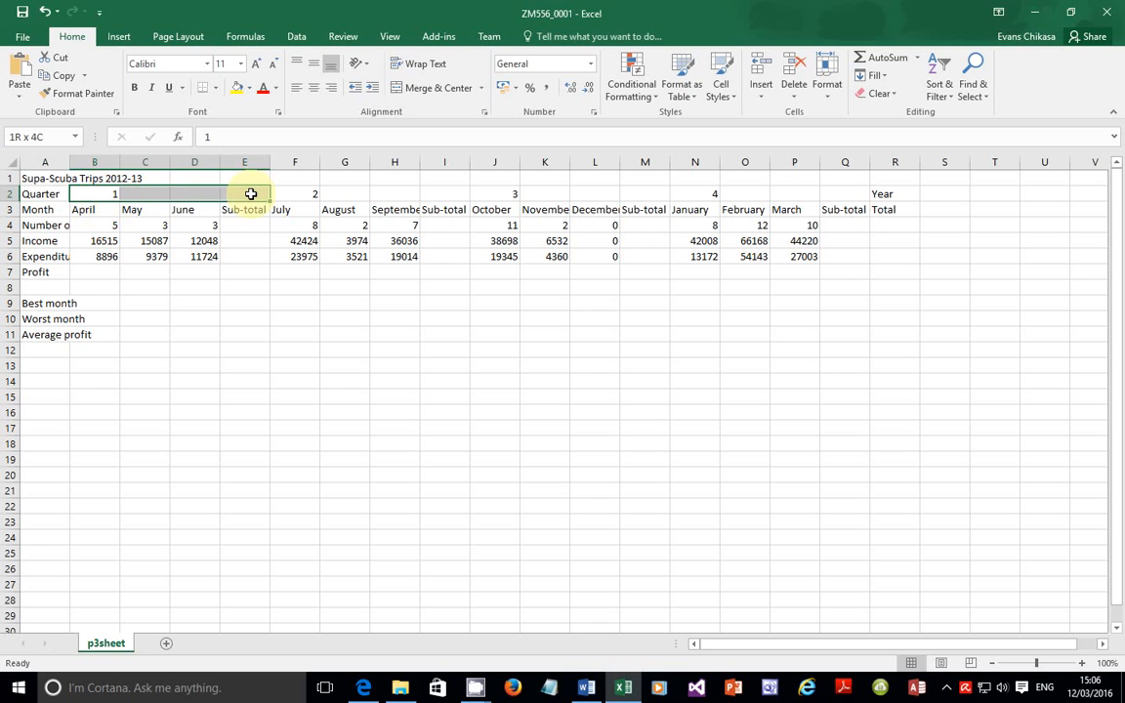
click(431, 90)
click(341, 191)
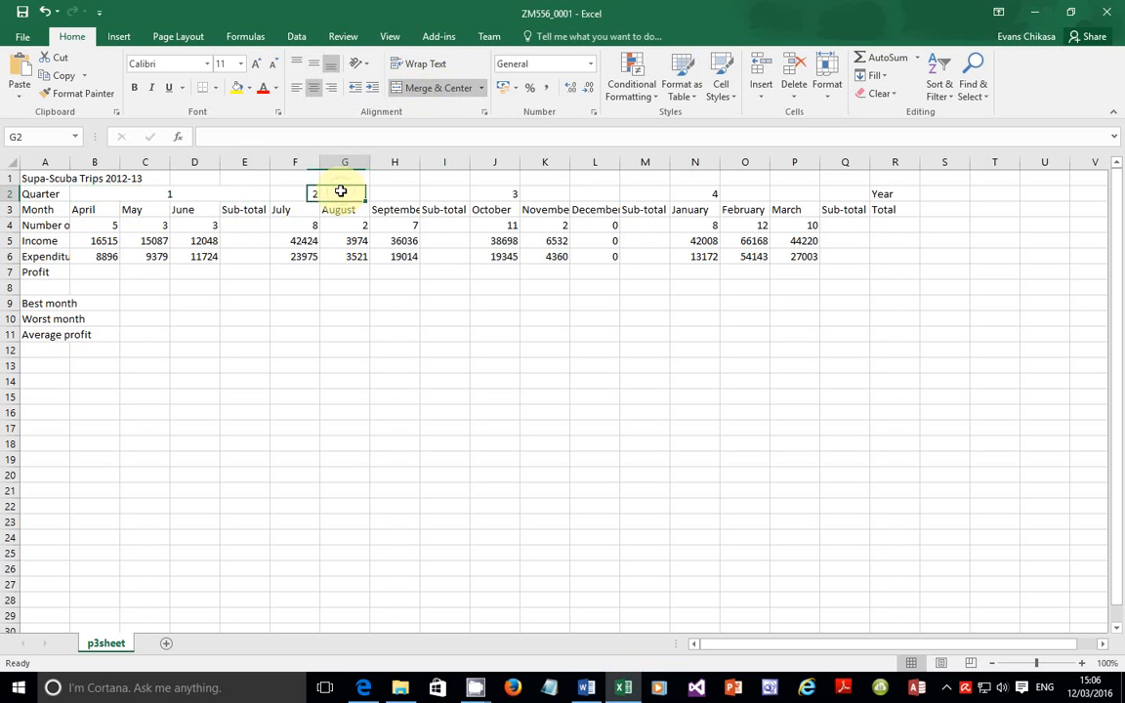
drag(297, 193, 433, 193)
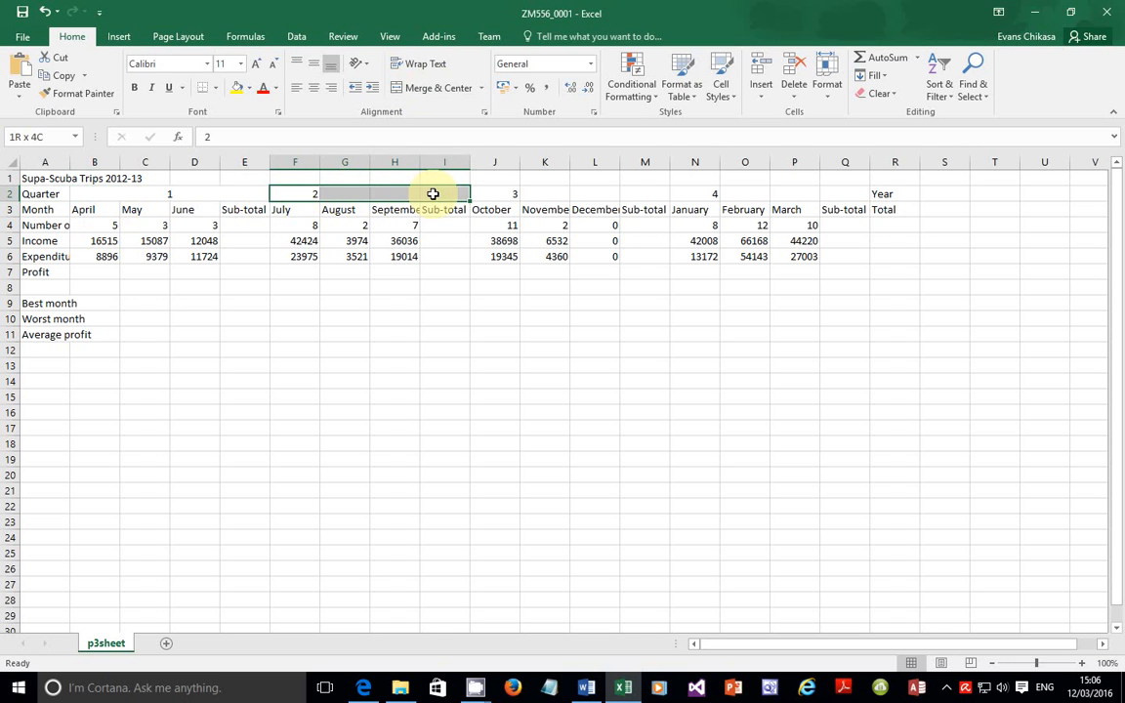
click(431, 88)
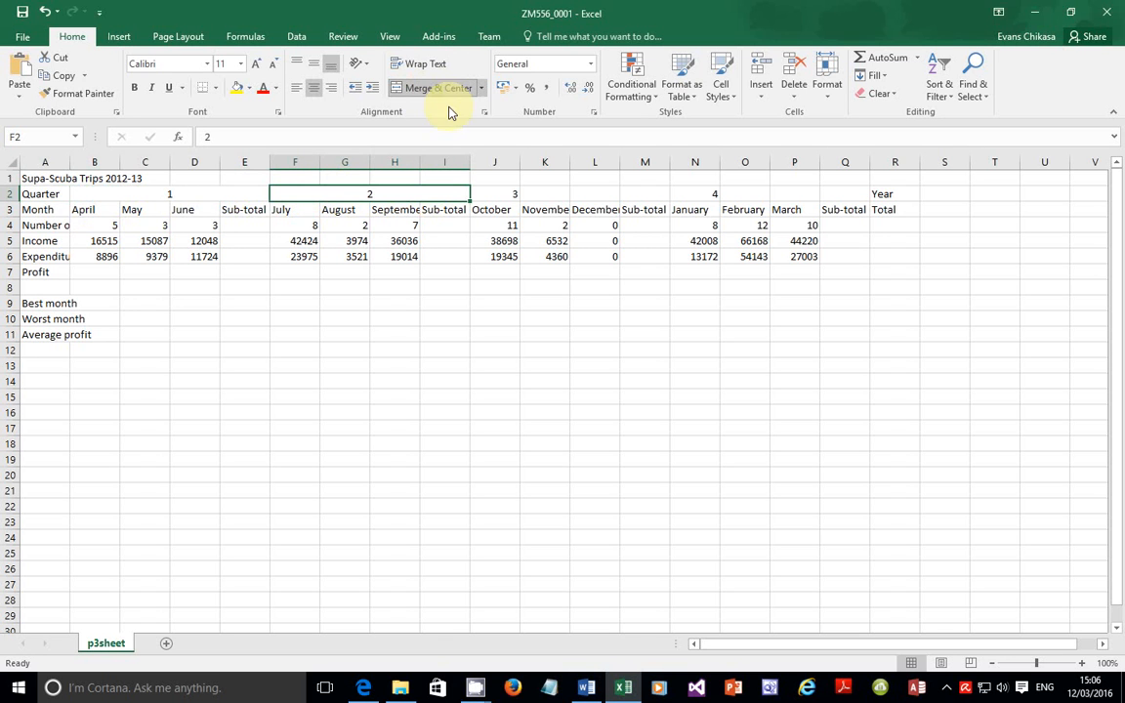
Step: Merge and centre the quarter 3 and 4 headings across J2:M2 and N2:Q2
click(504, 191)
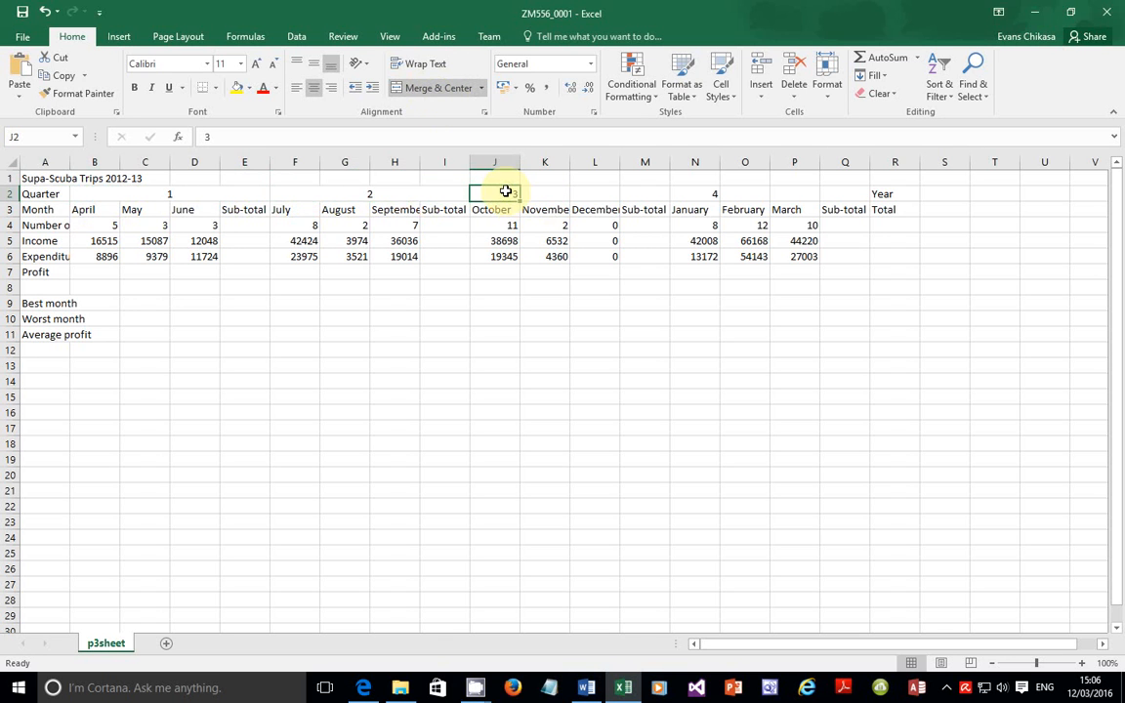
drag(518, 191, 638, 194)
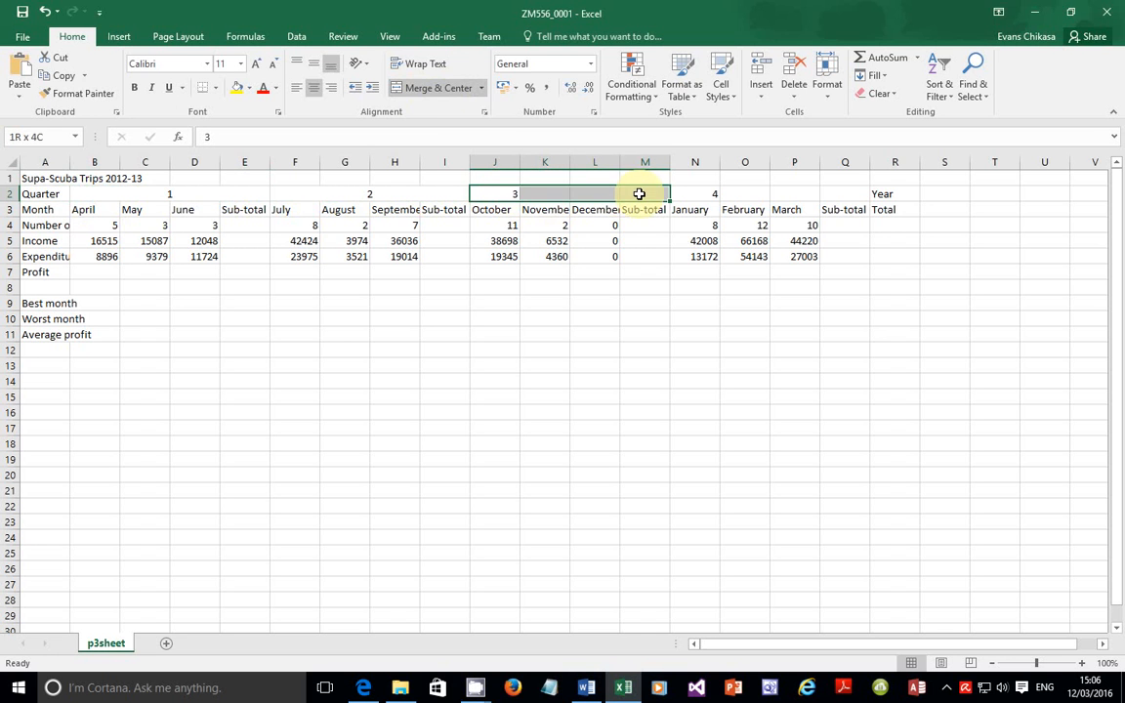
click(436, 88)
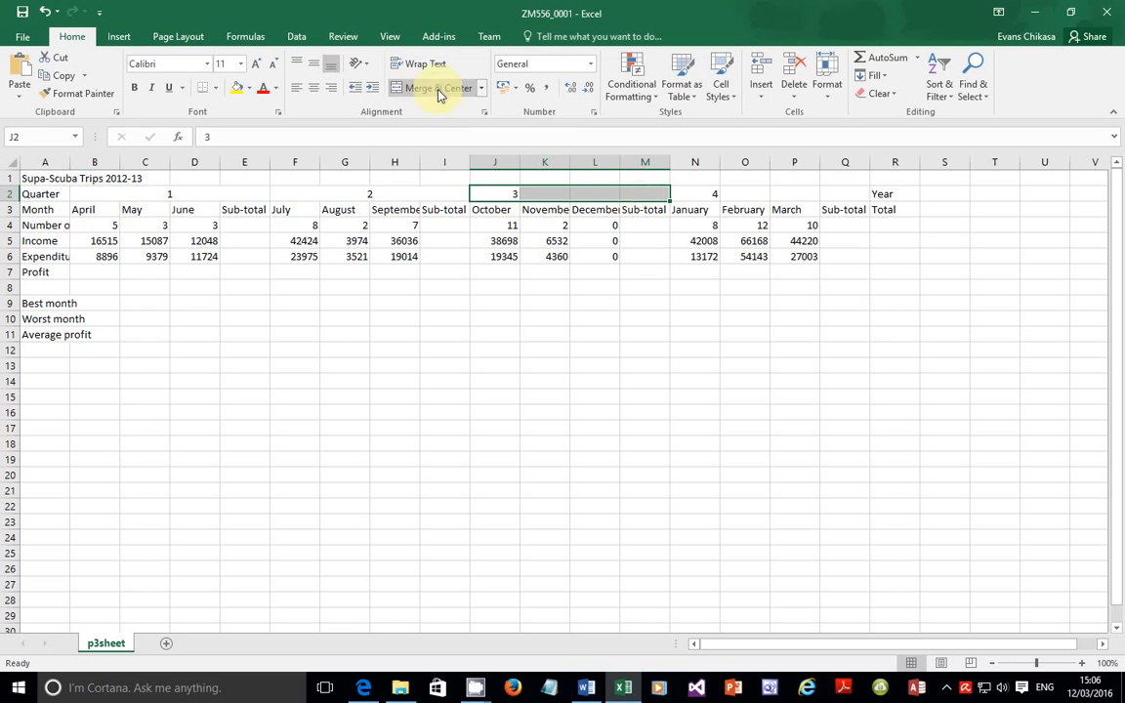
click(700, 193)
drag(703, 194, 835, 198)
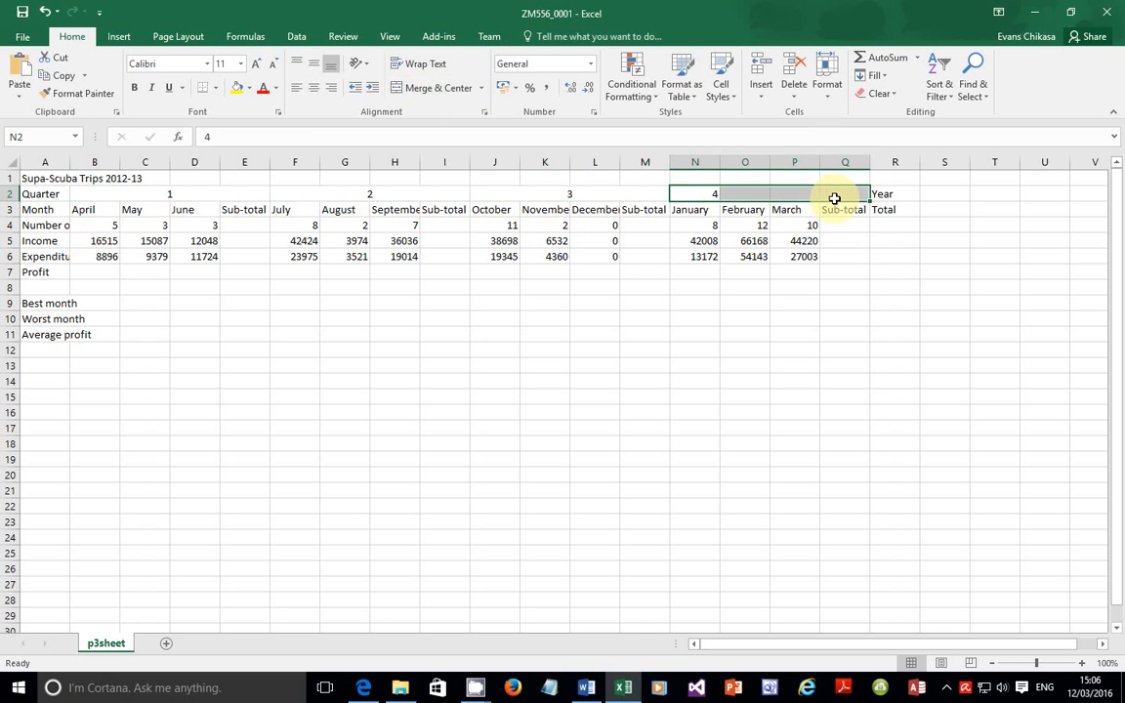
click(434, 88)
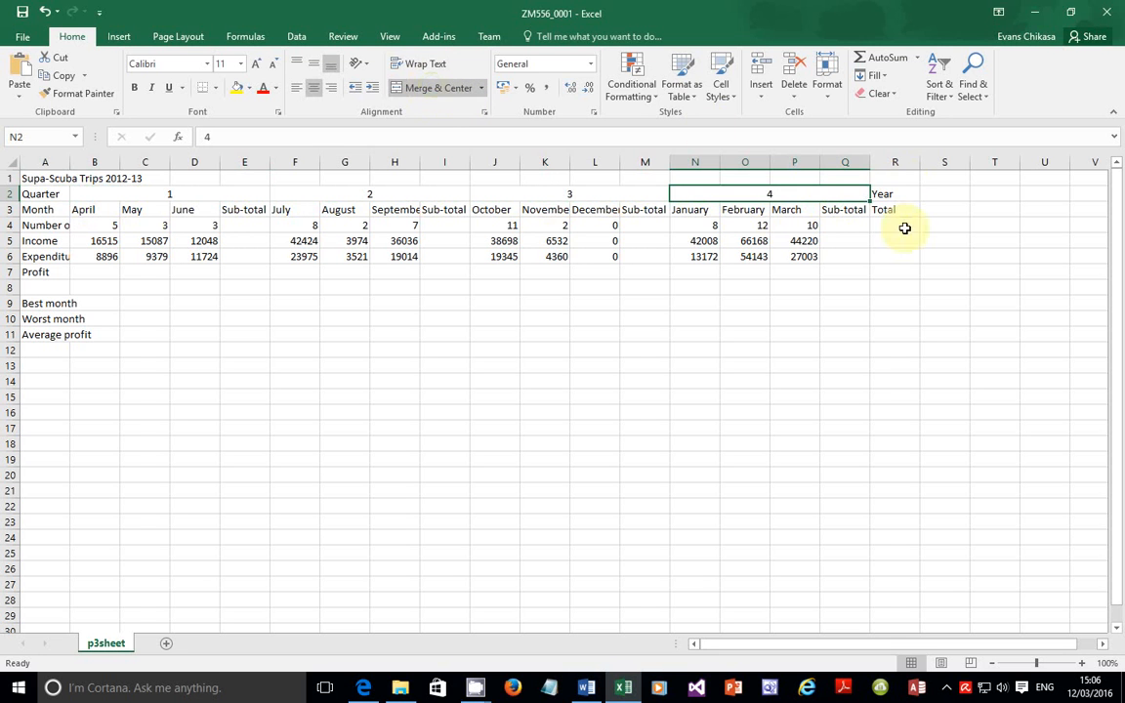
click(369, 687)
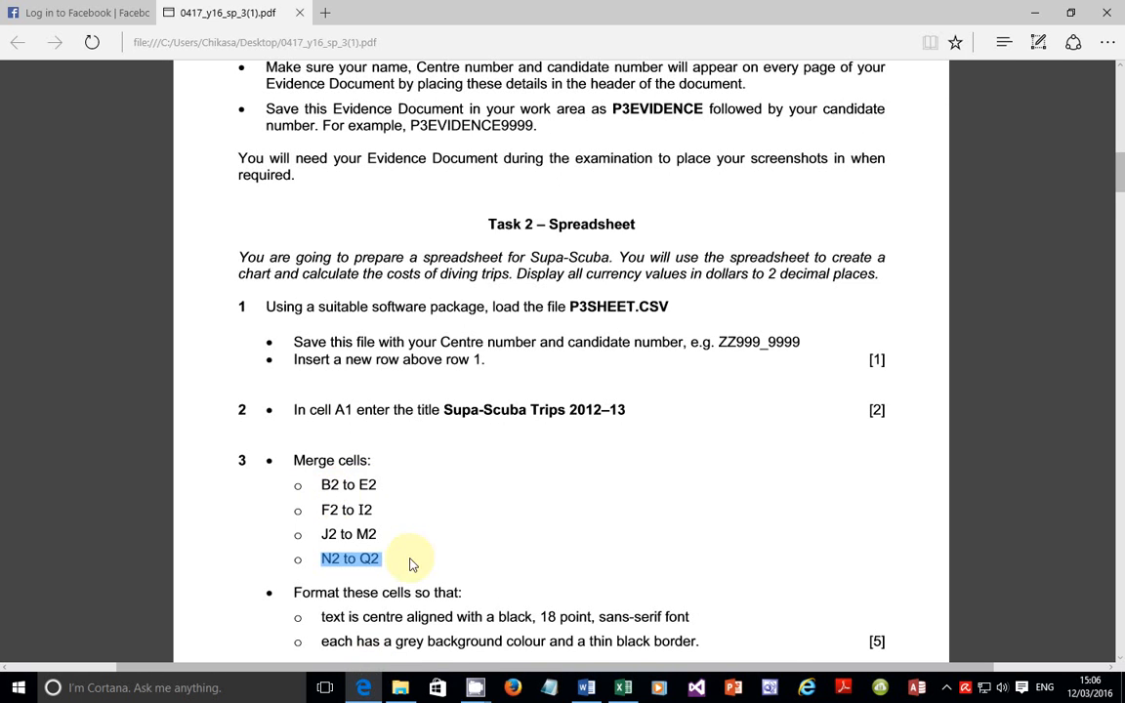
Step: Read the font size and sans-serif font requirements for the merged quarter cells
scroll(294, 502, down, 4)
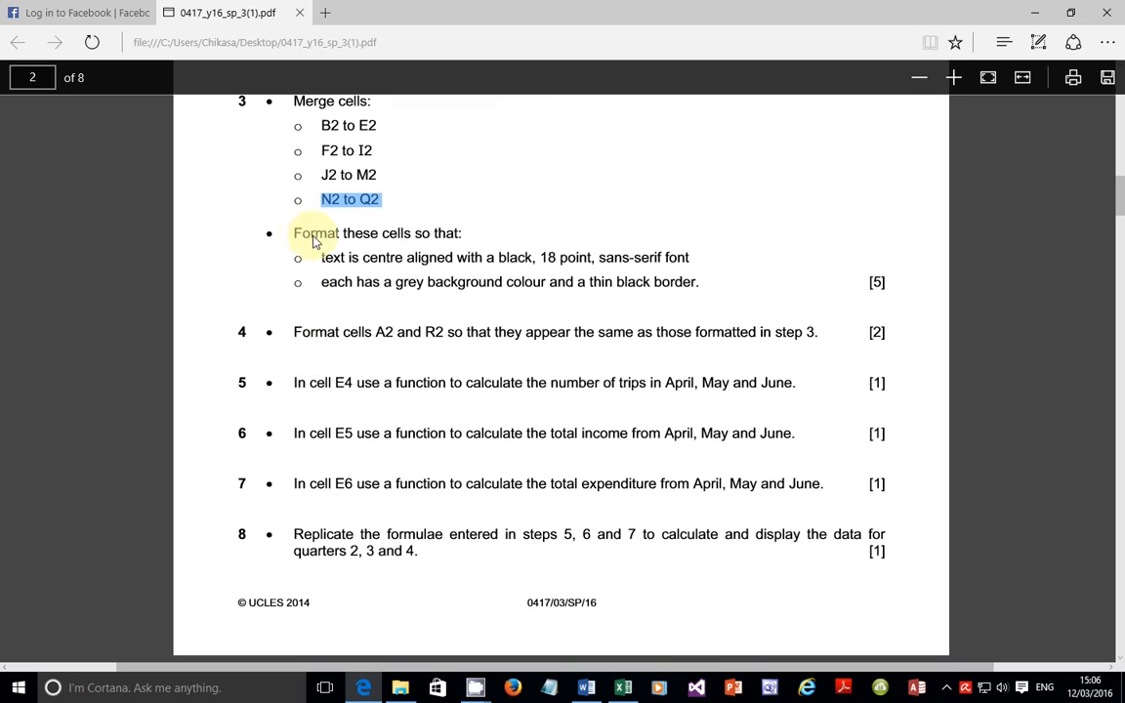
drag(321, 261, 683, 264)
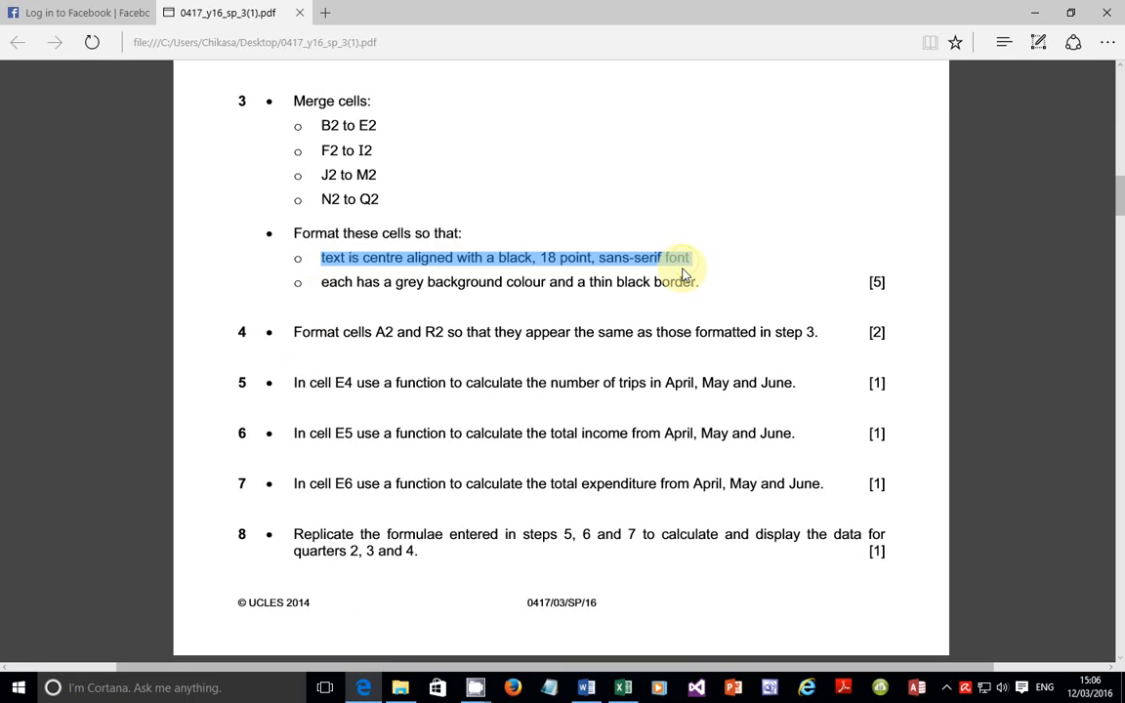
drag(537, 259, 711, 268)
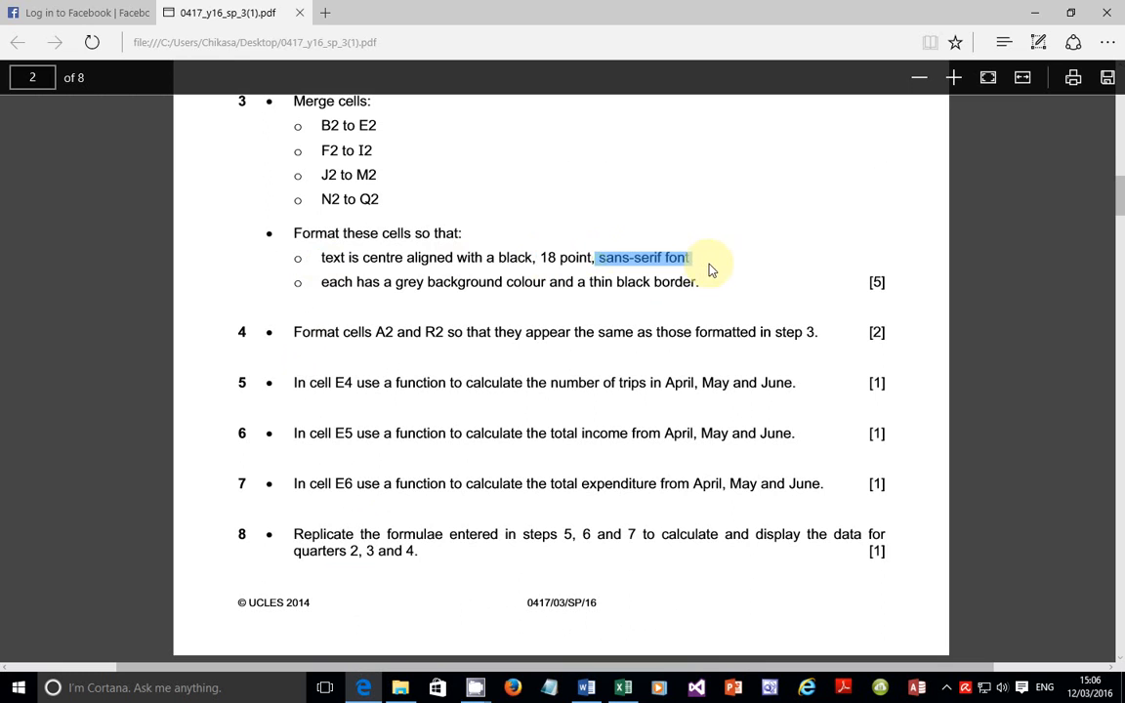
click(625, 686)
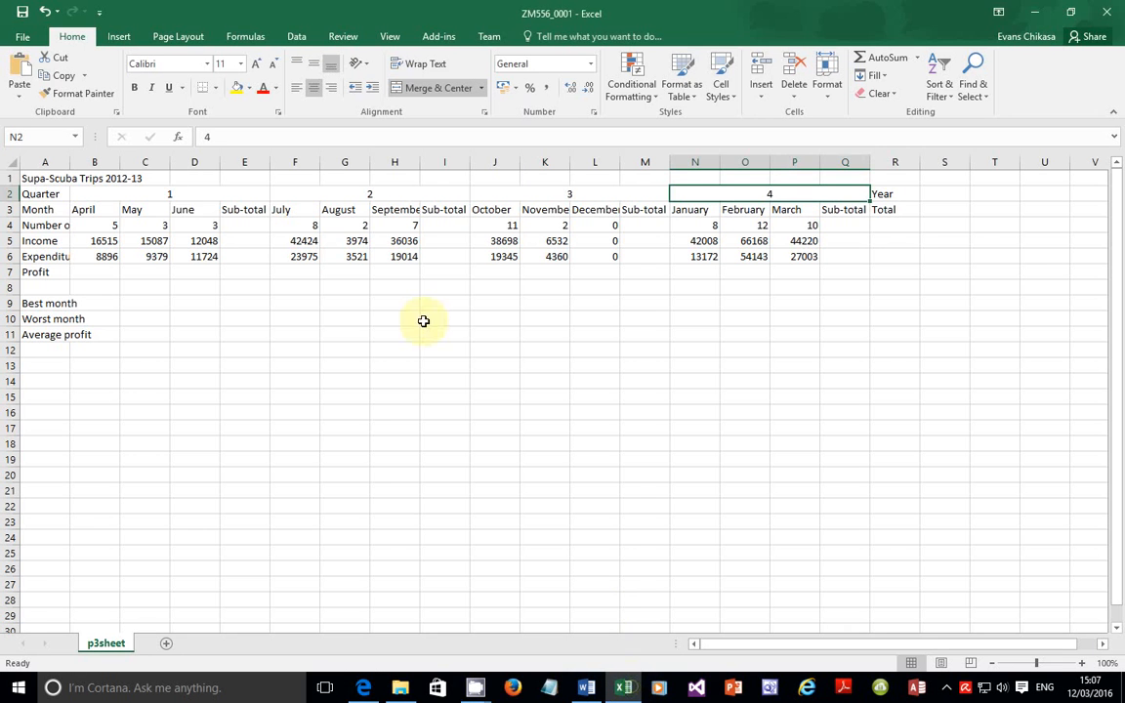
Step: Set the merged quarter headings in B2:Q2 to 18 point
click(213, 194)
click(332, 191)
click(562, 193)
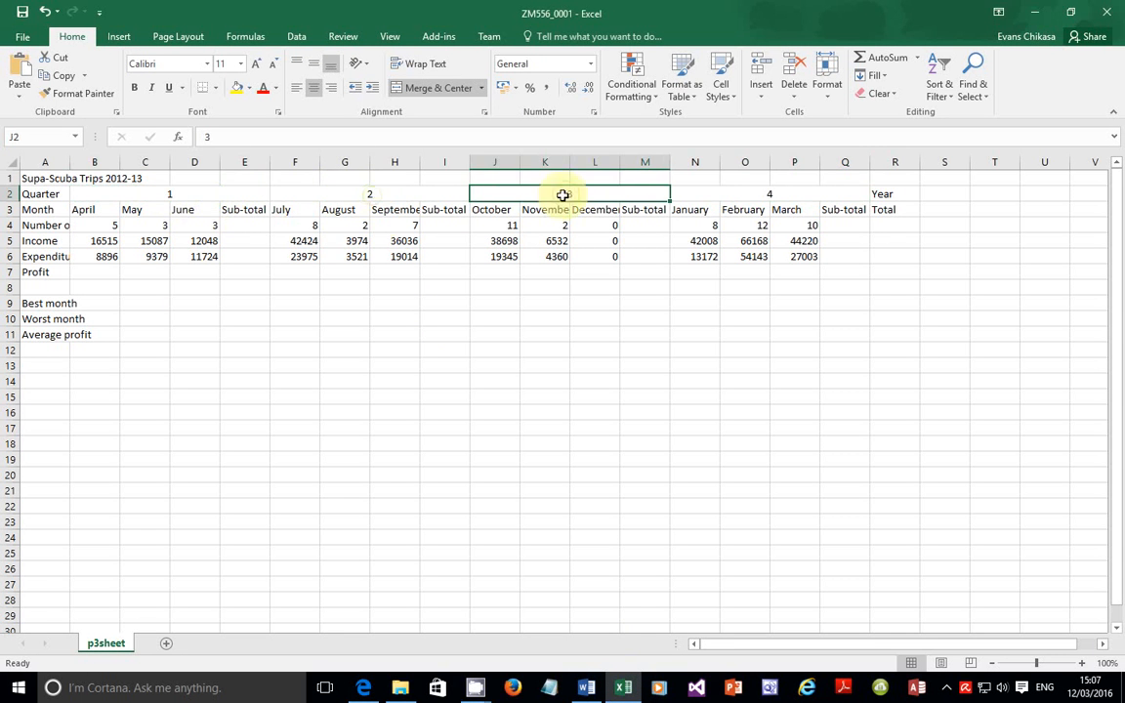
click(193, 191)
drag(243, 193, 749, 200)
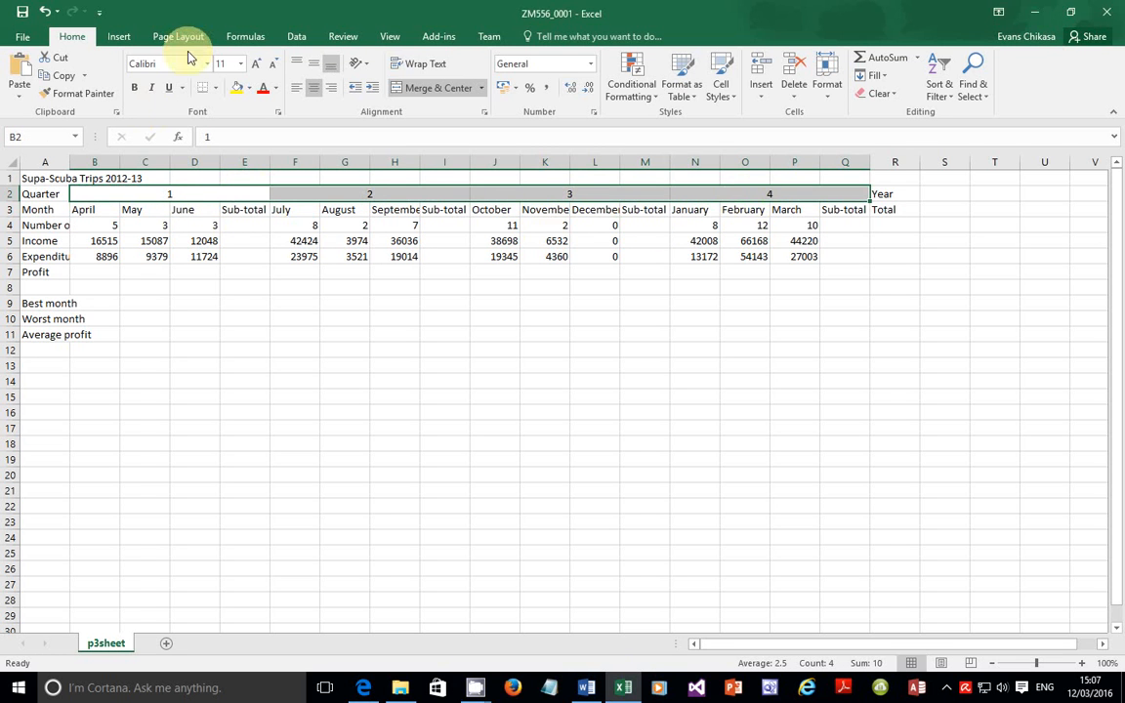
click(241, 63)
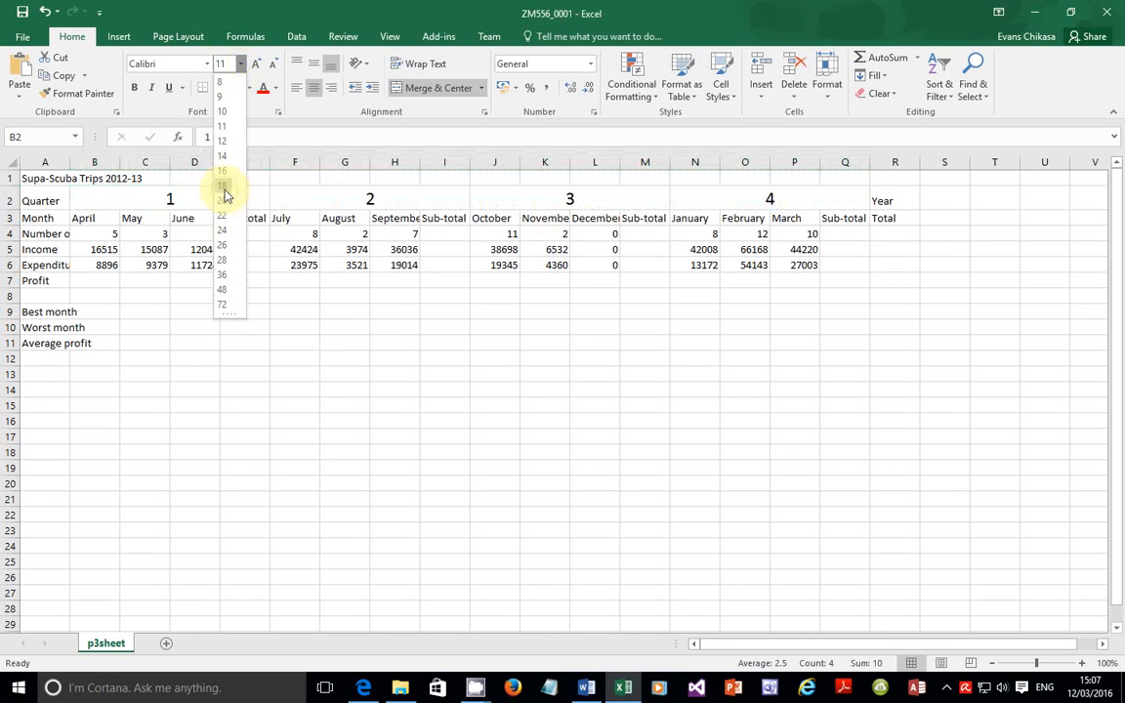
click(224, 190)
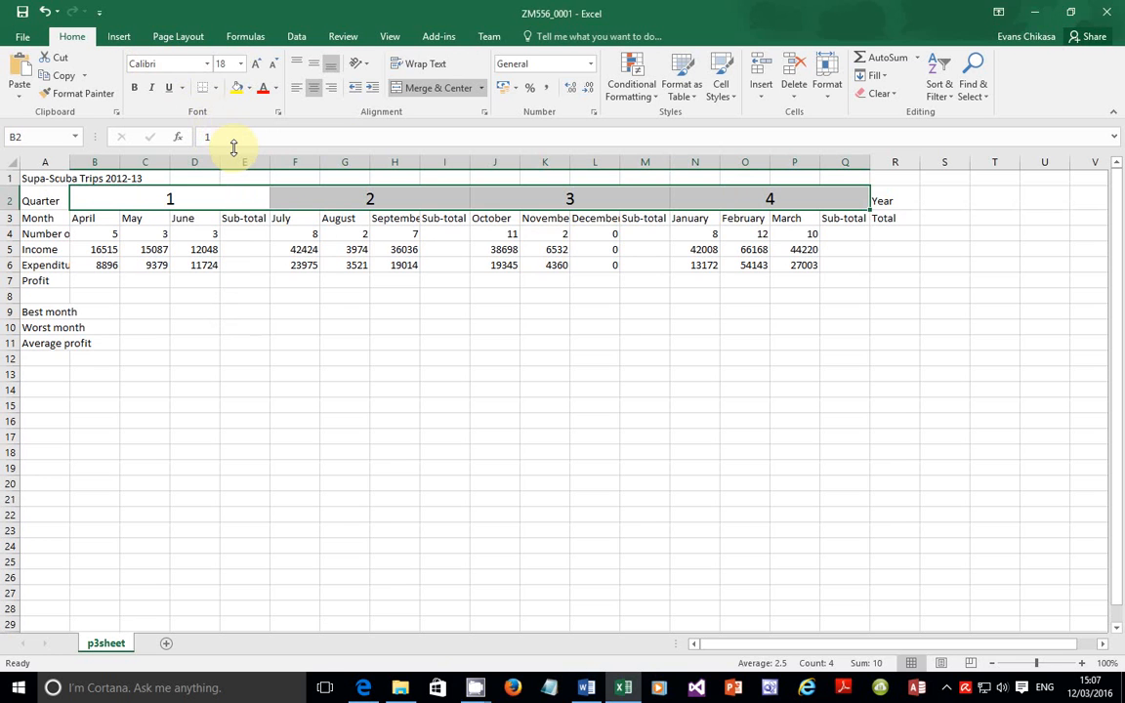
click(363, 686)
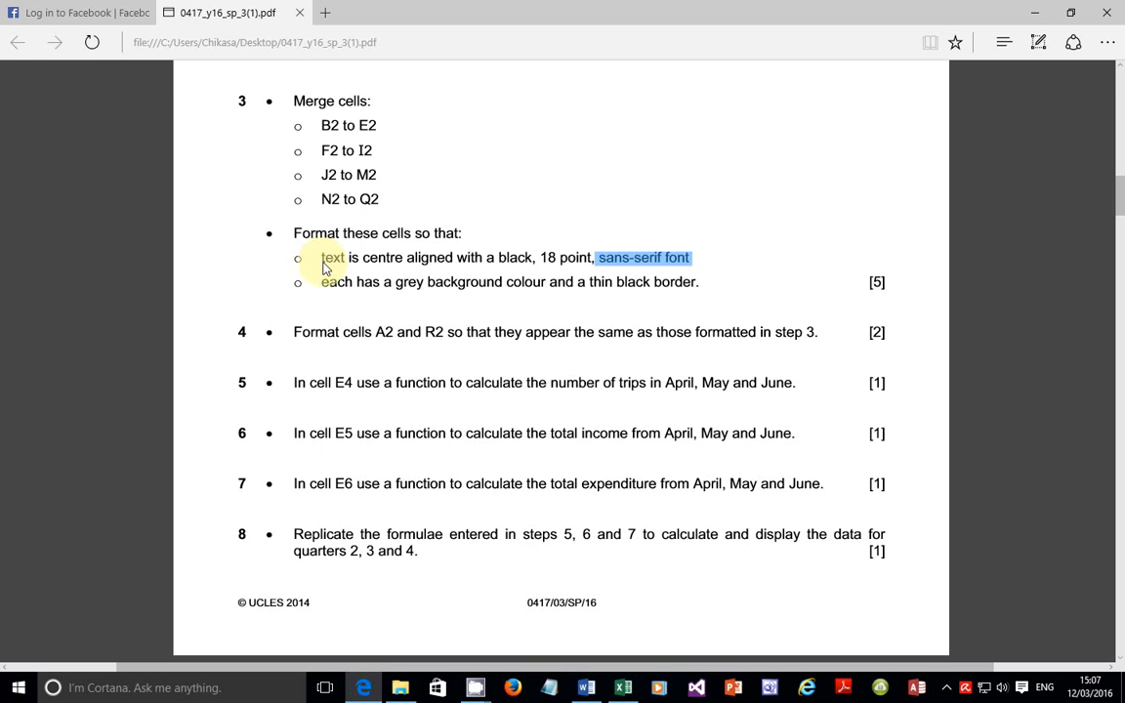
Step: Check the exam paper's grey background and thin black border requirement for the merged cells
drag(321, 259, 663, 259)
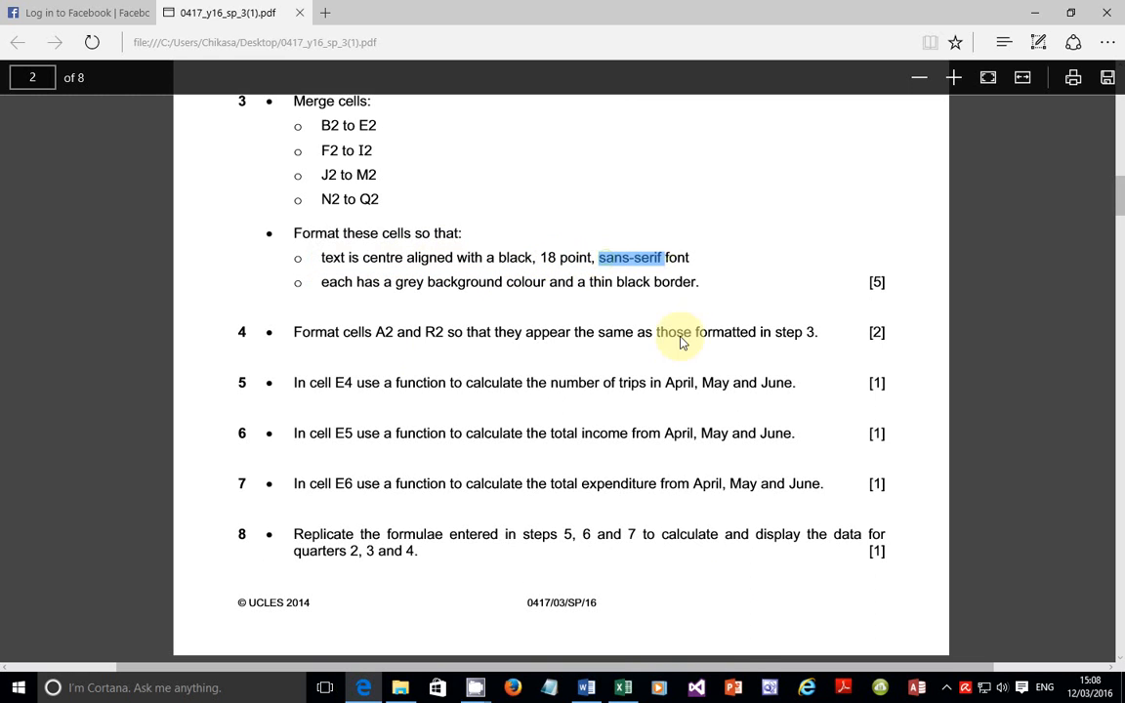
click(624, 688)
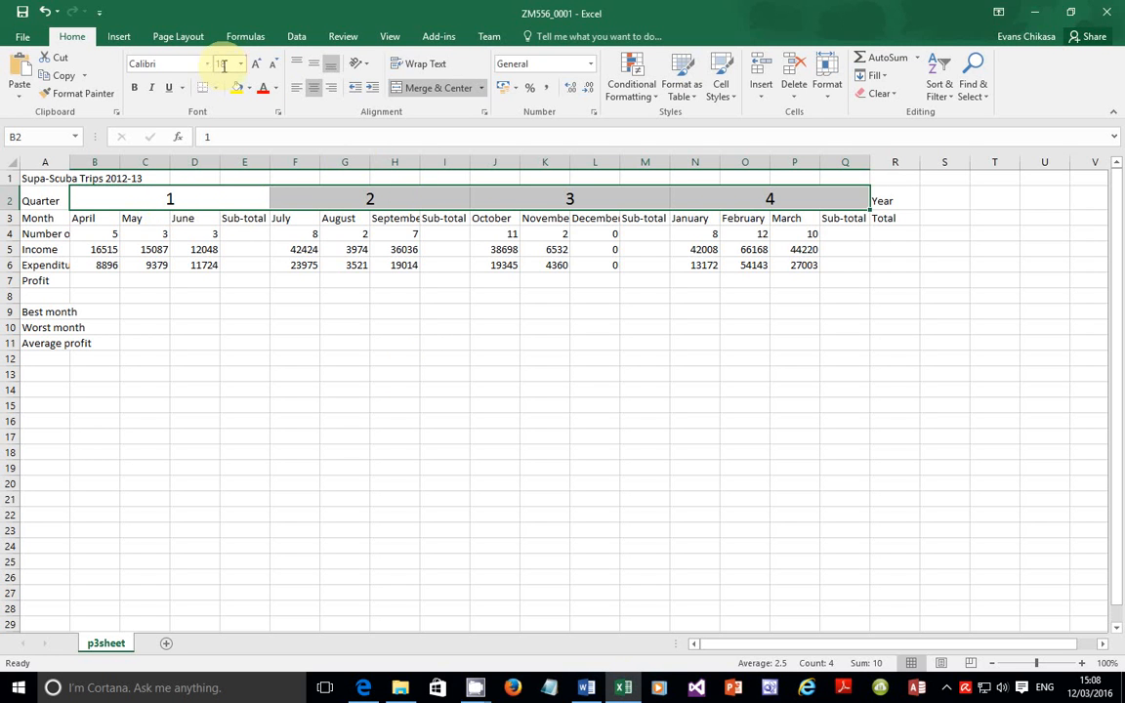
click(363, 687)
drag(323, 282, 524, 286)
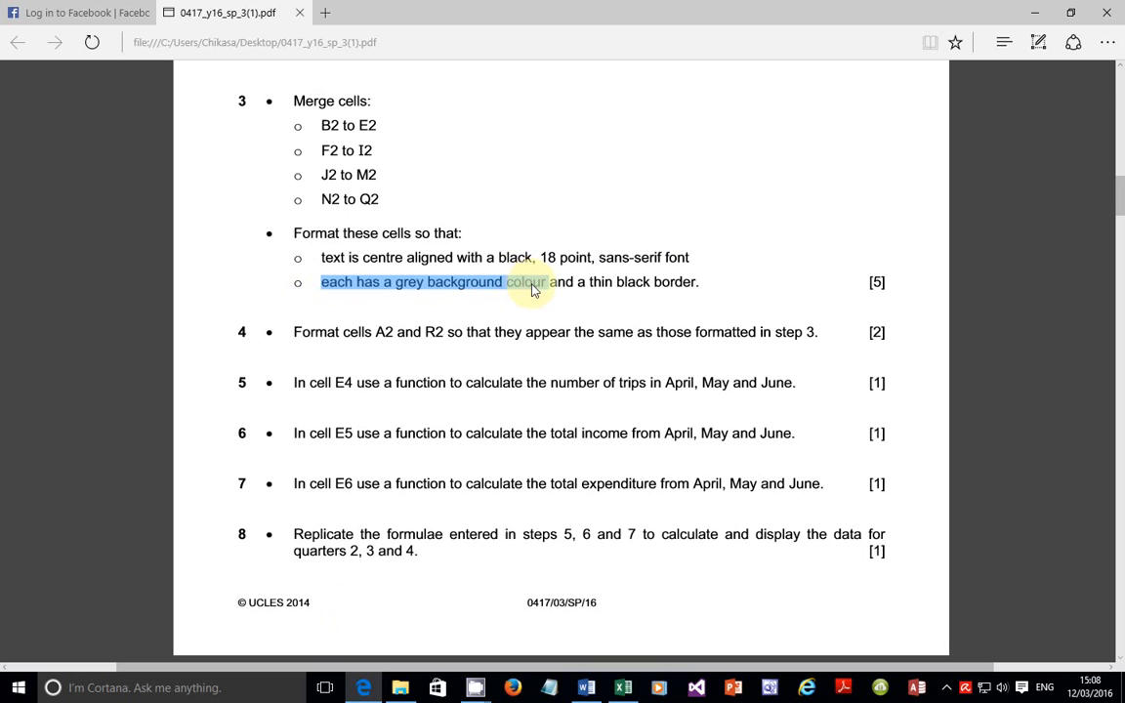
click(394, 289)
drag(387, 287, 699, 290)
click(629, 683)
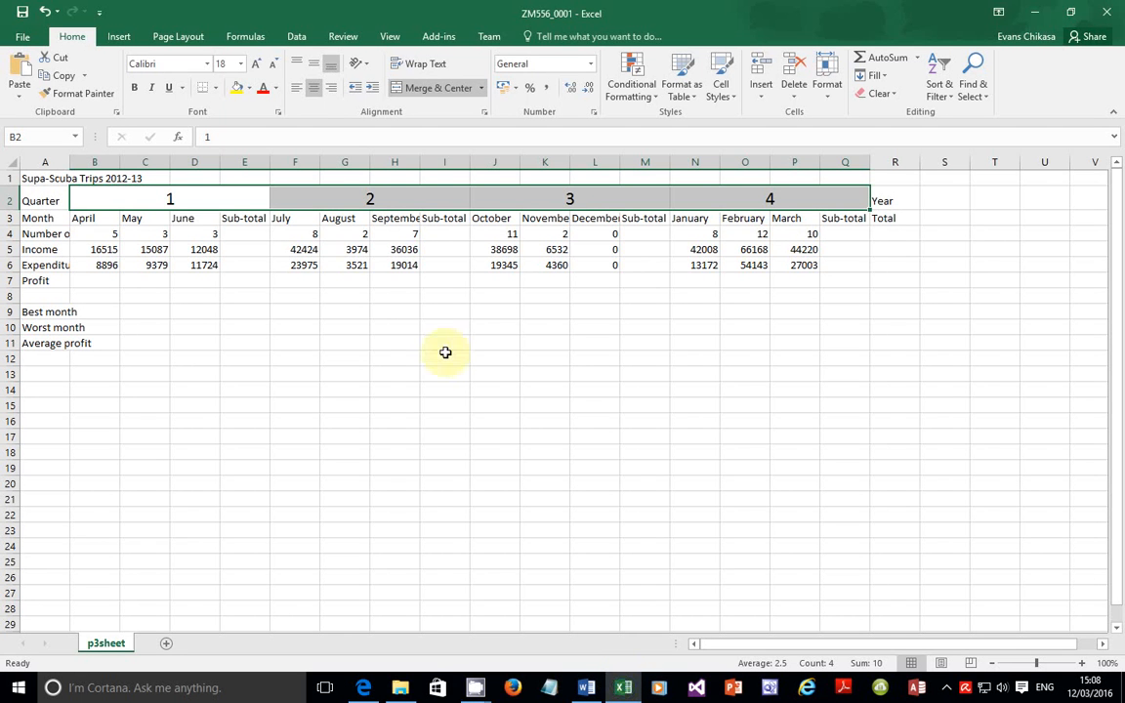
Step: Fill the merged quarter cells B2:Q2 with a grey background
click(249, 88)
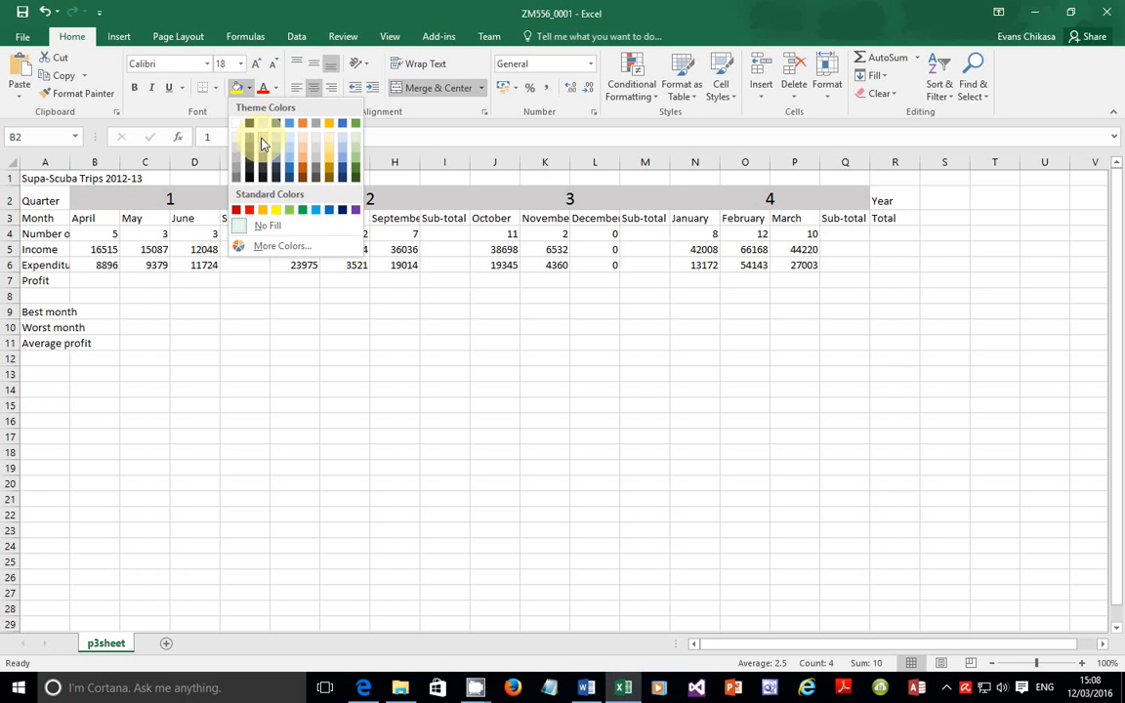
click(262, 143)
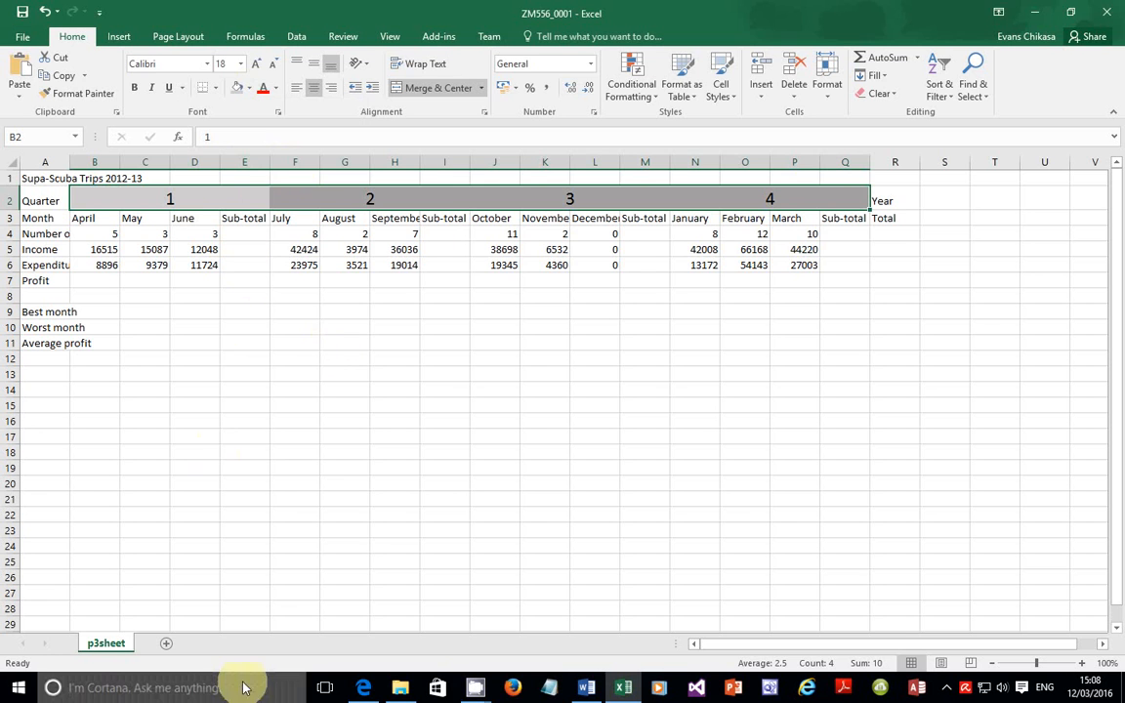
click(362, 687)
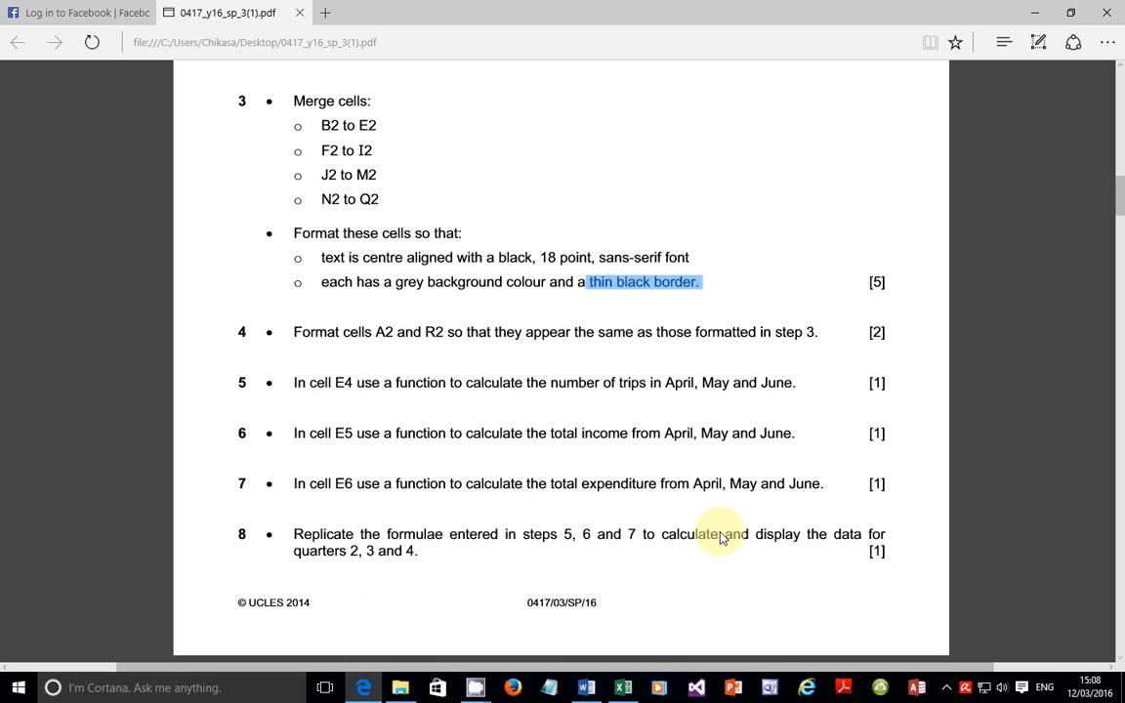
Step: Apply a thin solid black outline border around B2:Q2 through More Borders
click(623, 687)
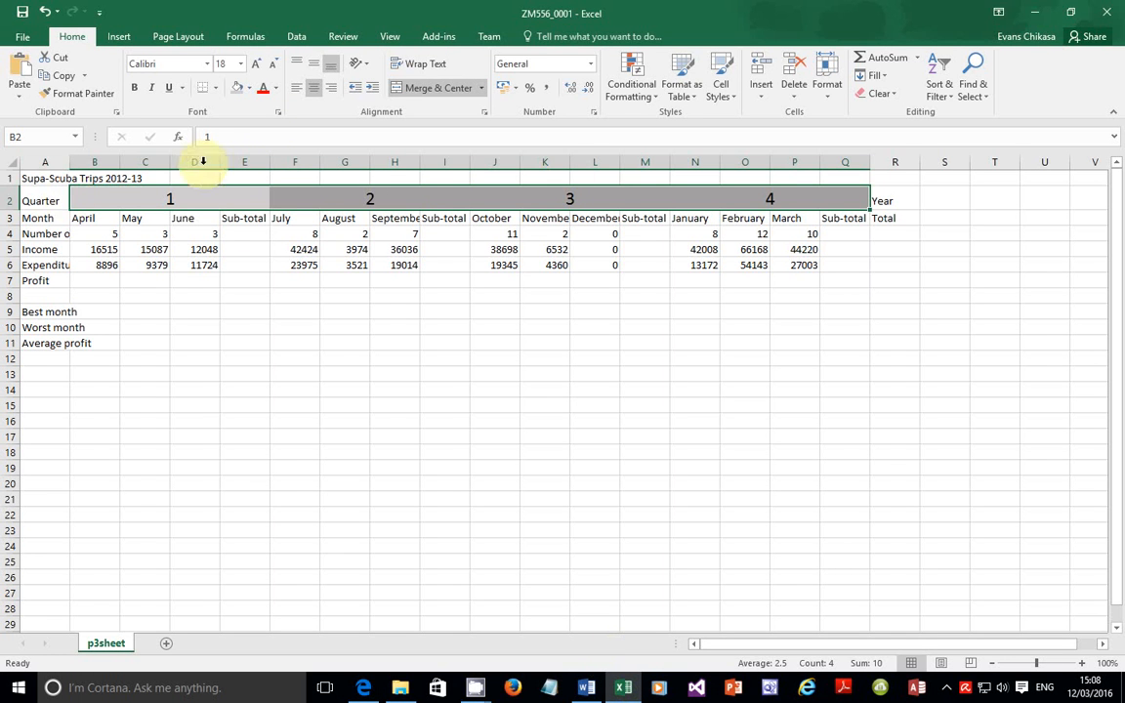
click(215, 88)
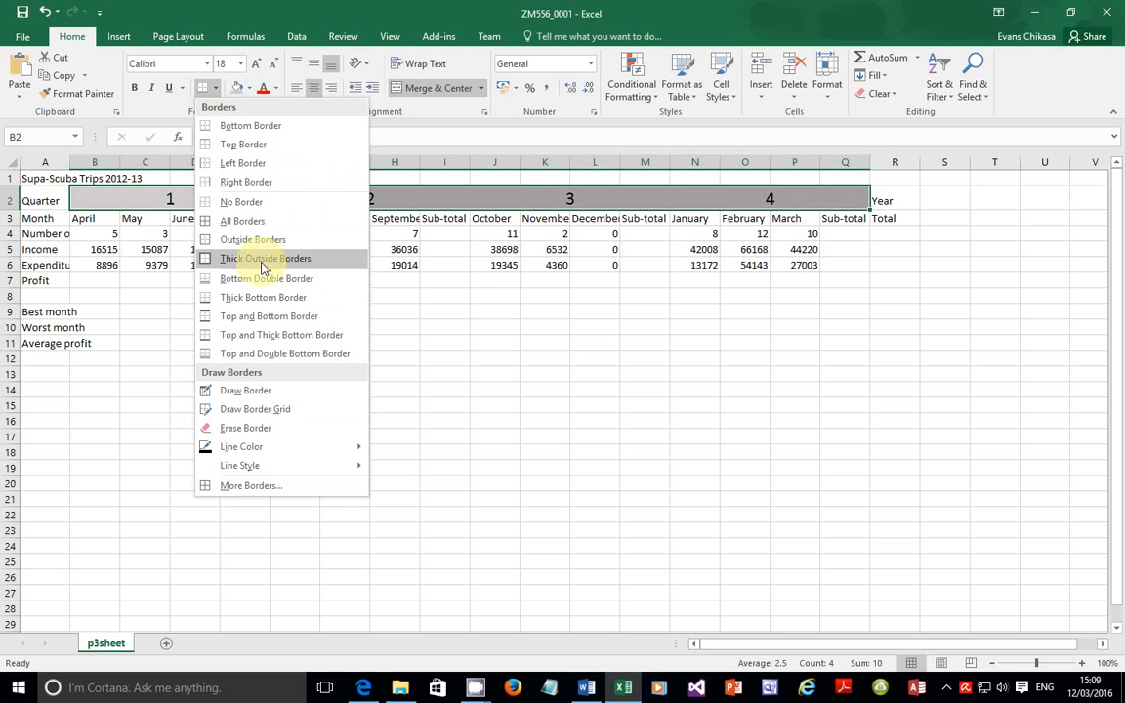
click(270, 493)
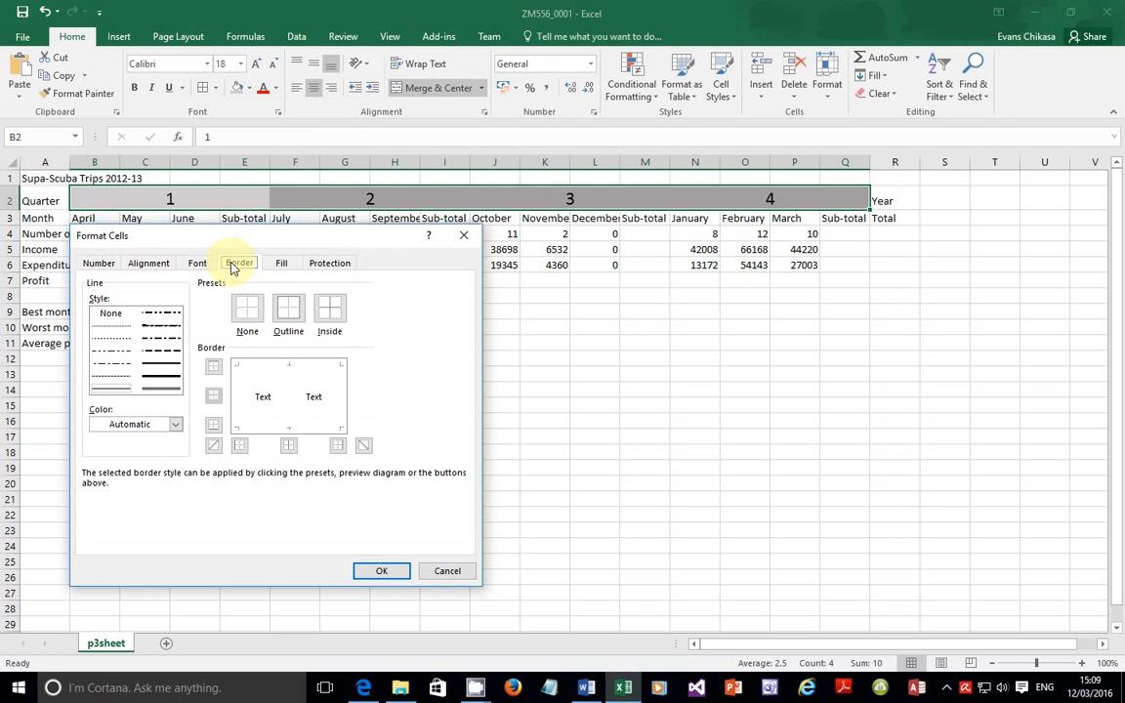
click(115, 390)
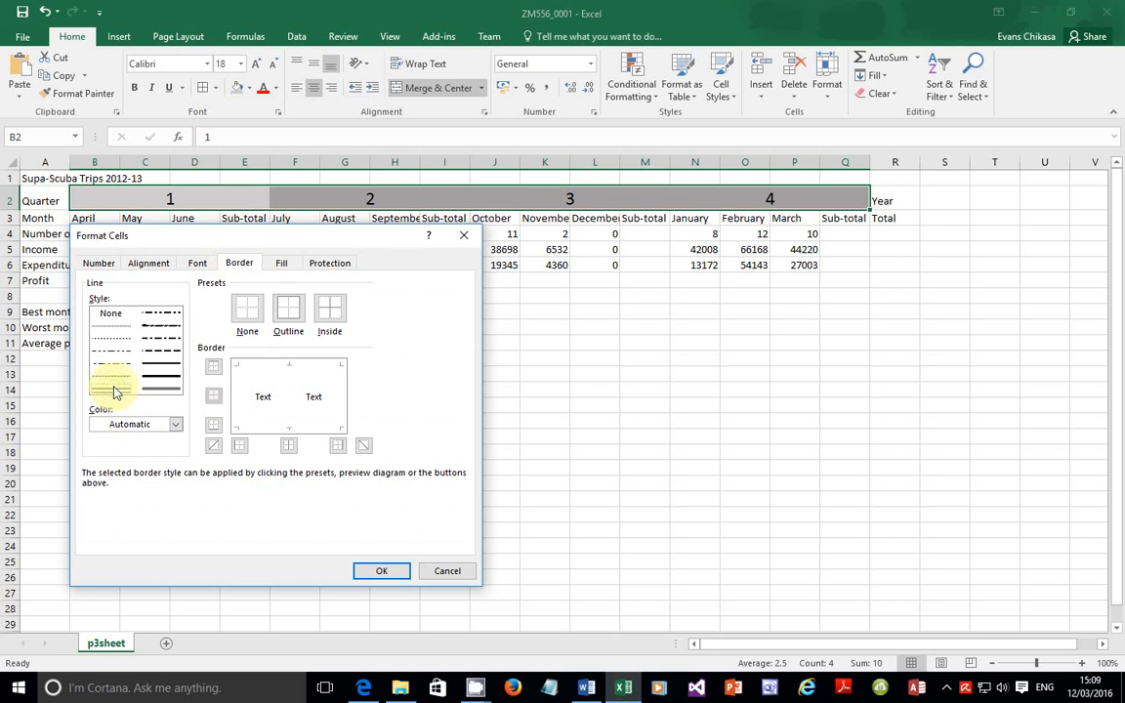
click(157, 375)
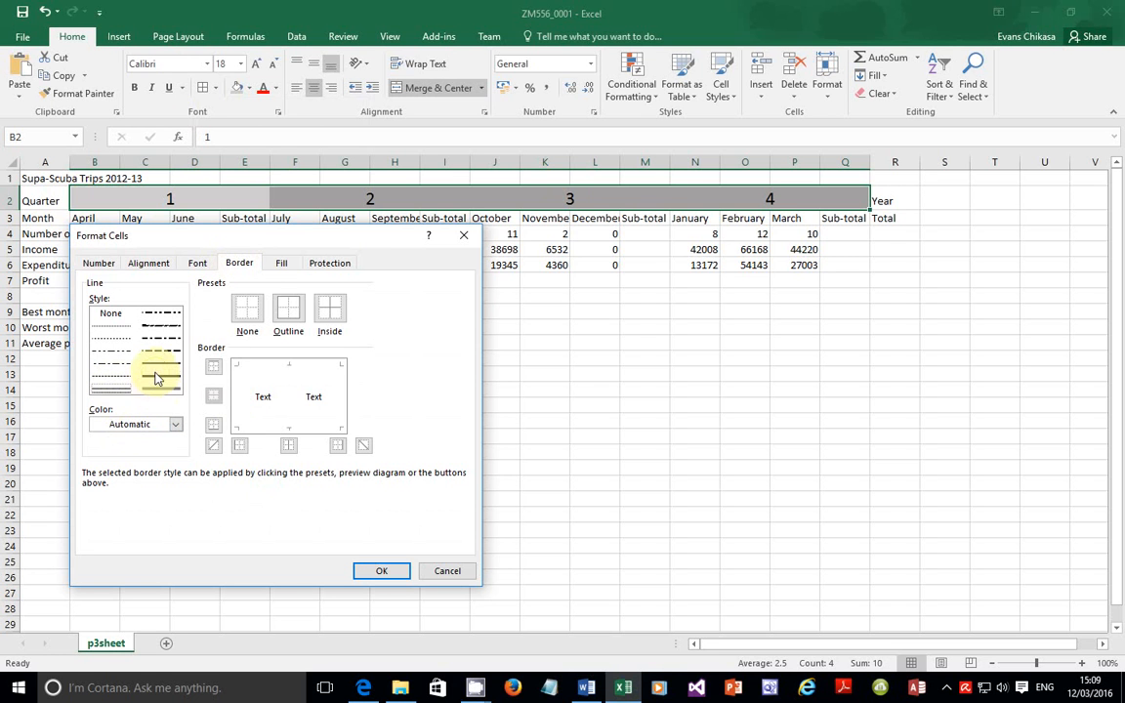
click(105, 390)
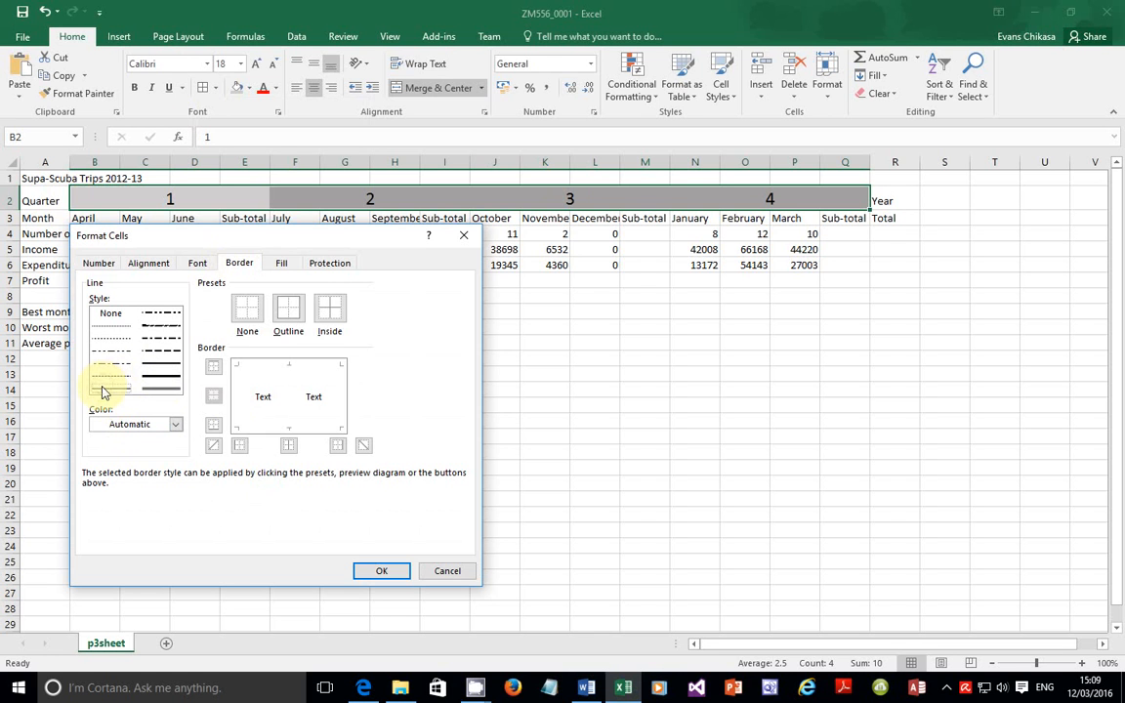
click(300, 321)
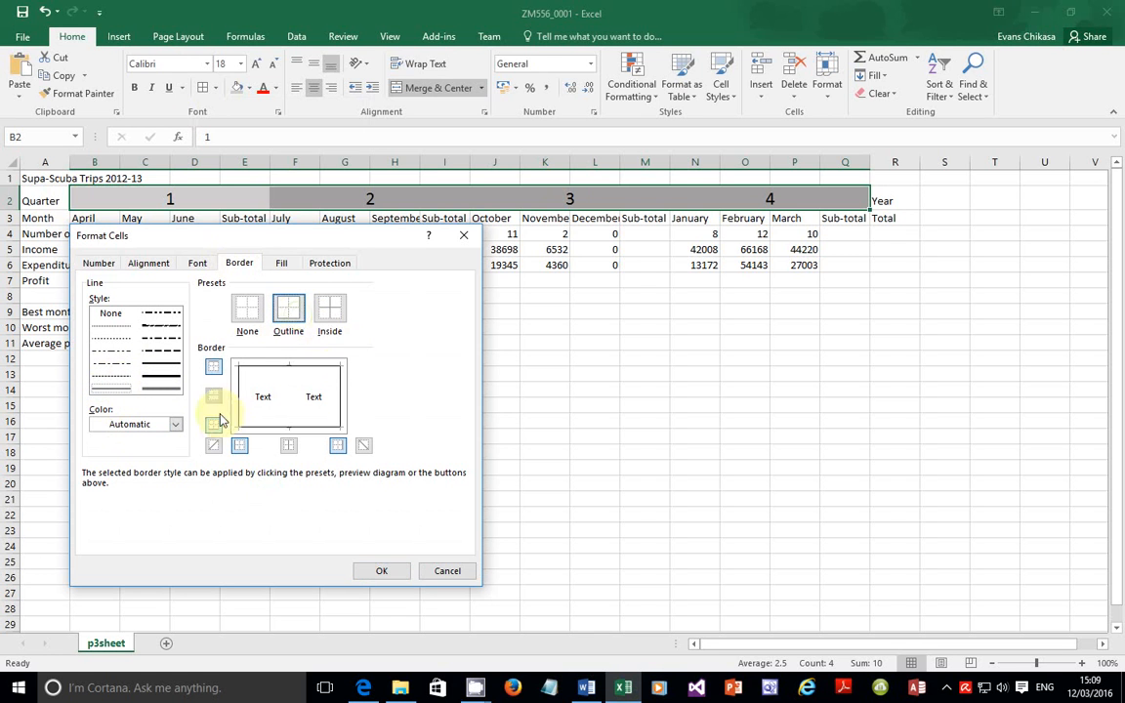
click(101, 390)
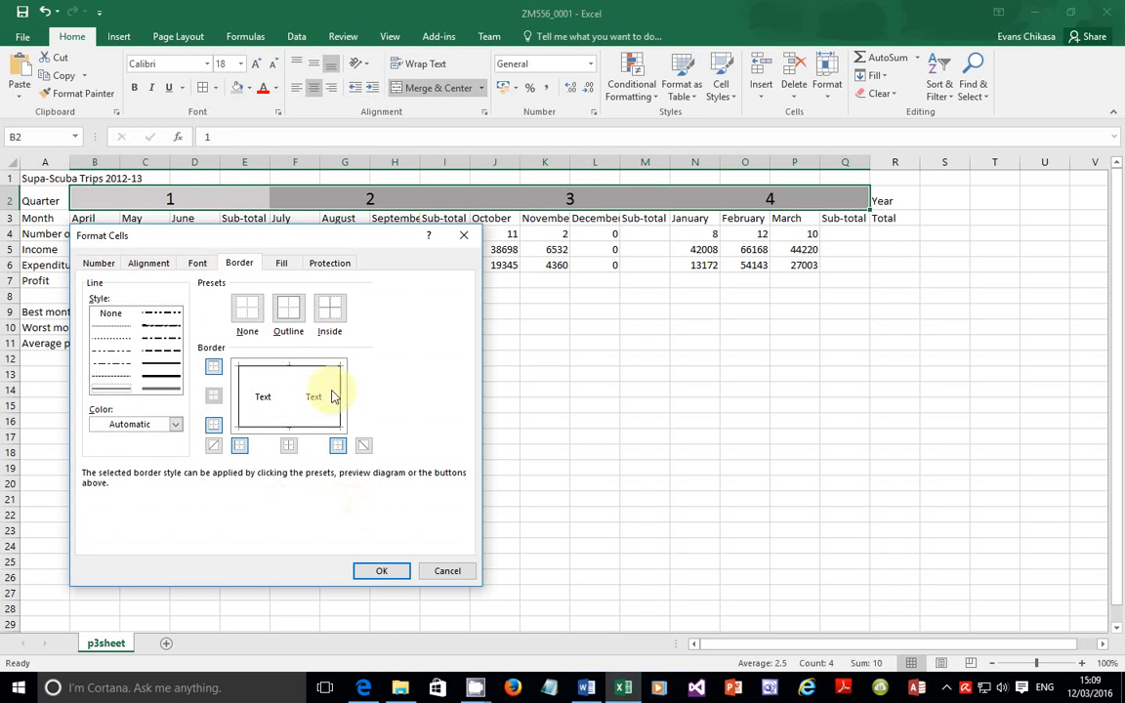
click(376, 575)
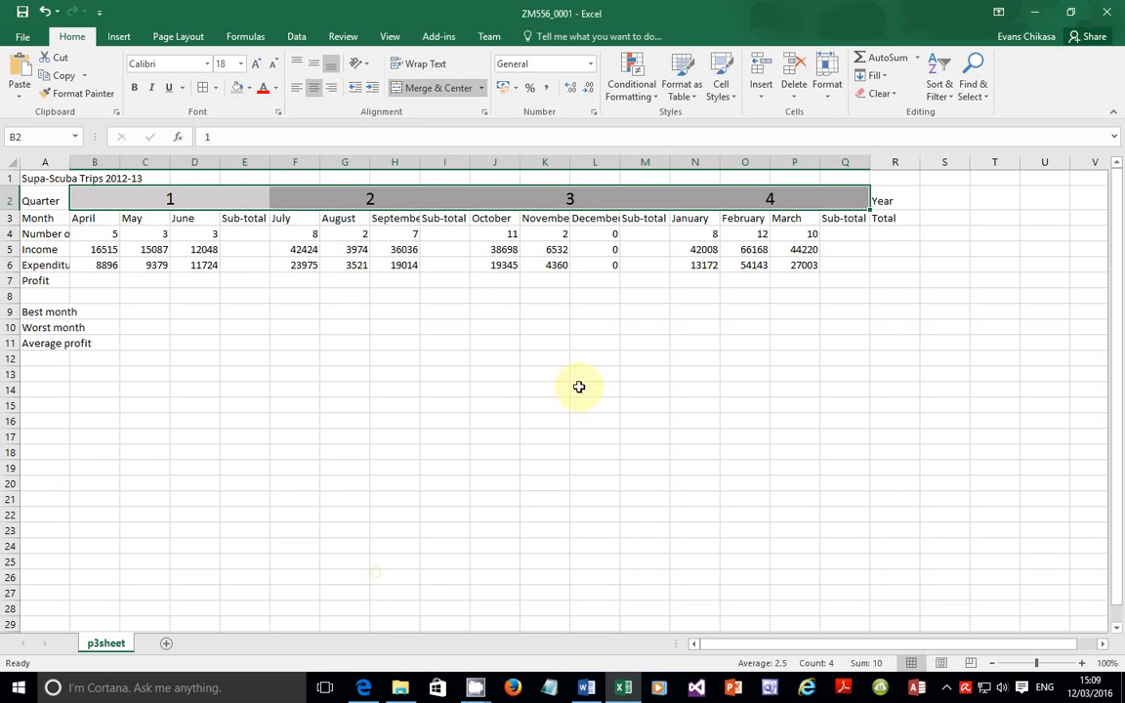
Step: Read step 4 in the exam PDF, highlighting A2, R2 and its reference to step 3
click(407, 419)
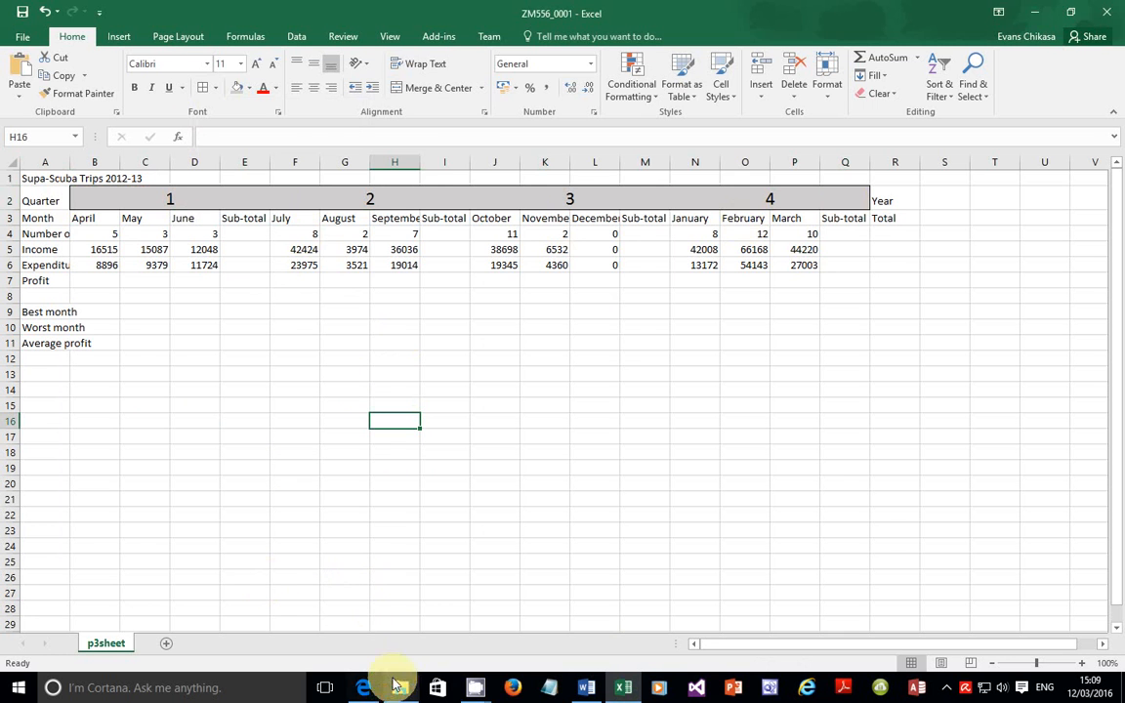
click(362, 688)
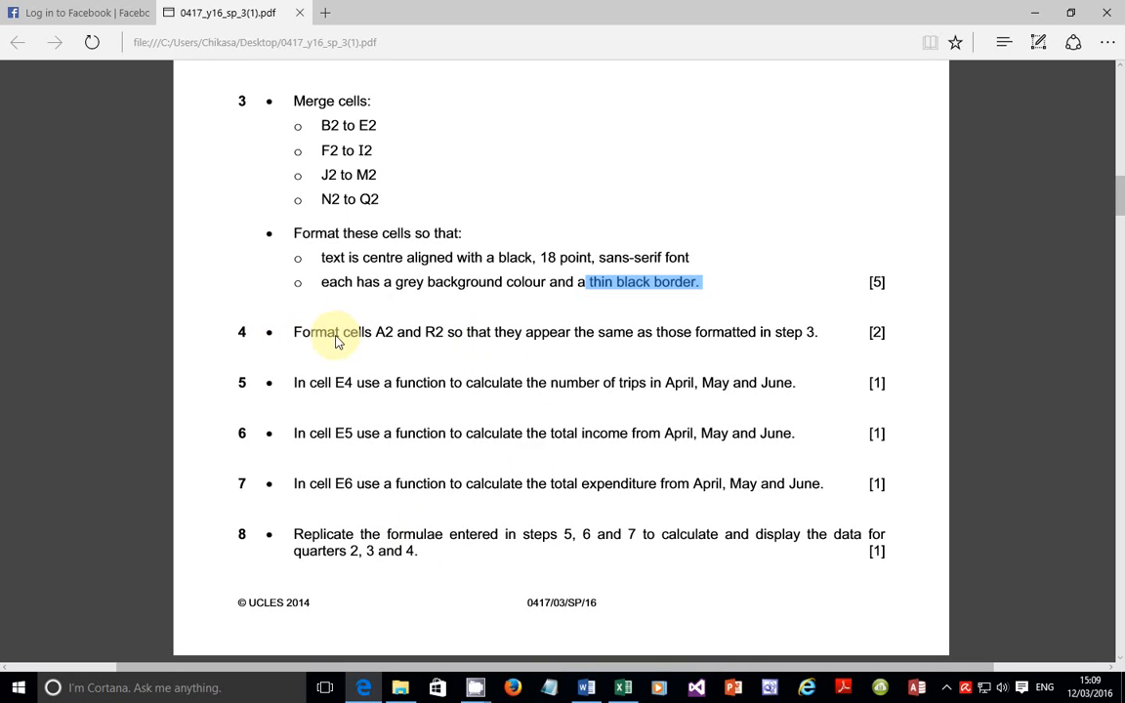
click(386, 335)
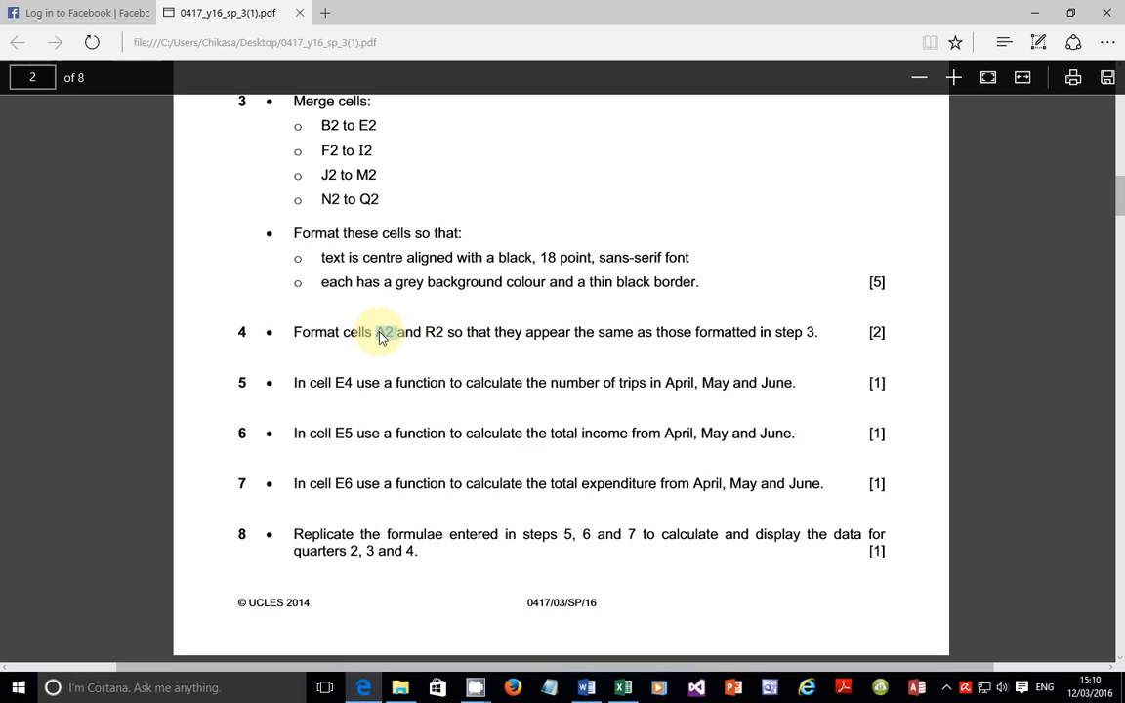
double_click(382, 333)
double_click(434, 333)
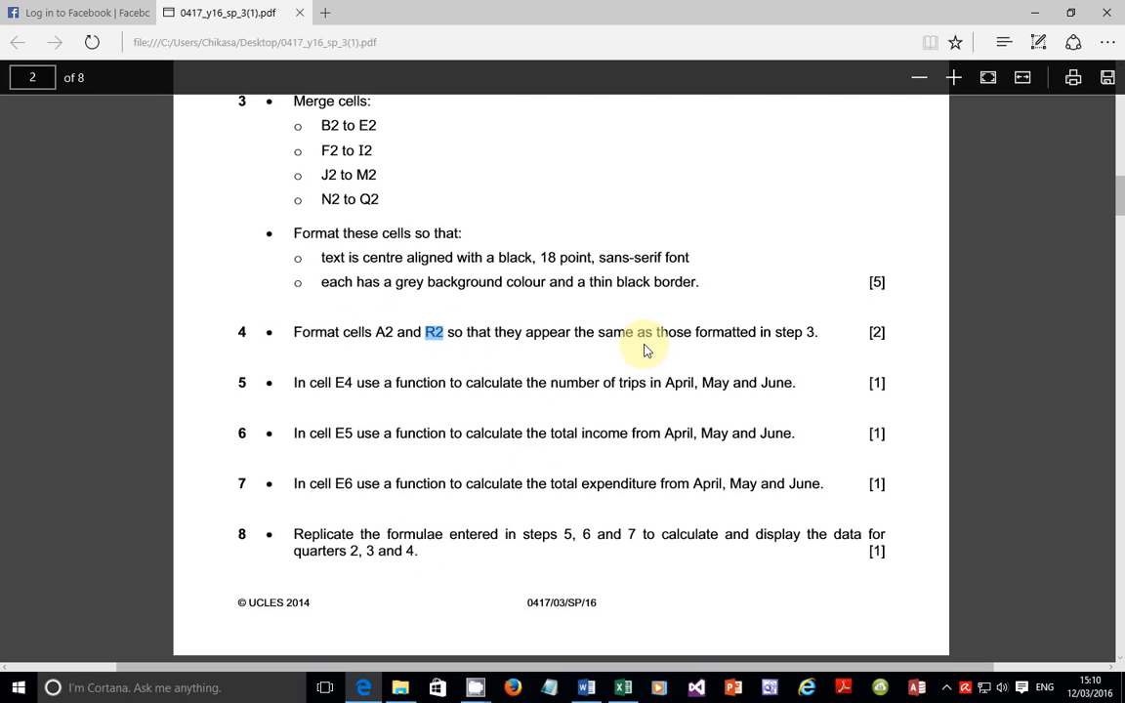
drag(775, 333, 820, 336)
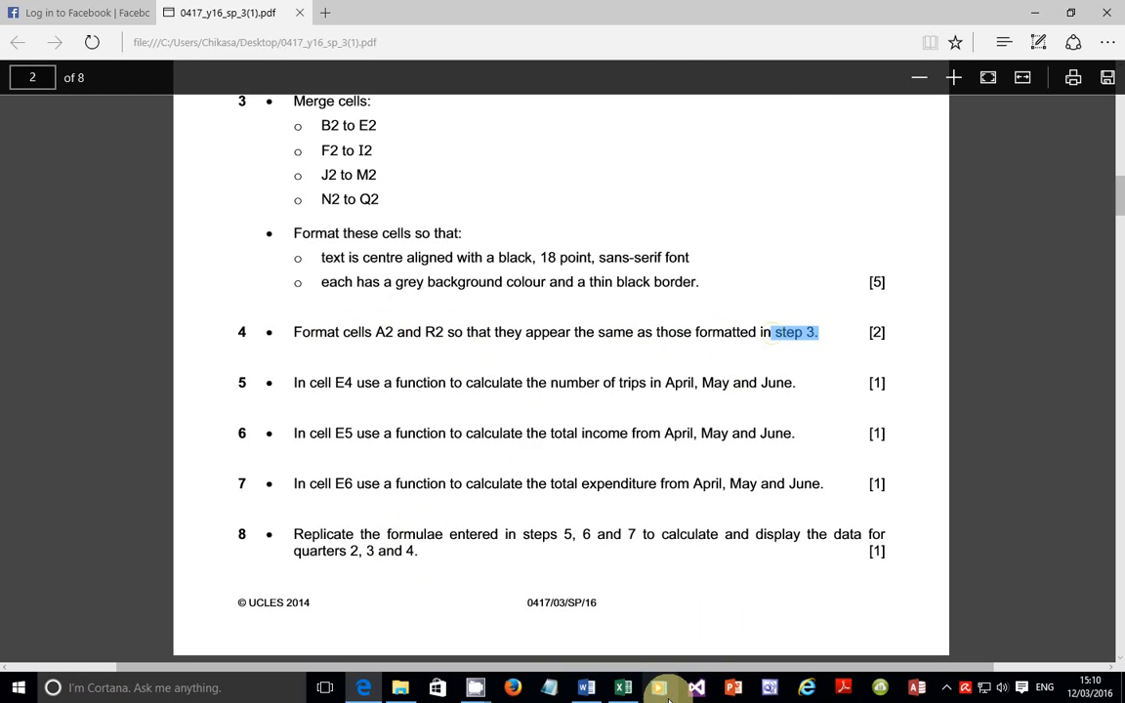
click(625, 685)
Step: Set the Quarter and Year labels in cells A2 and R2 to 18-point font
click(51, 199)
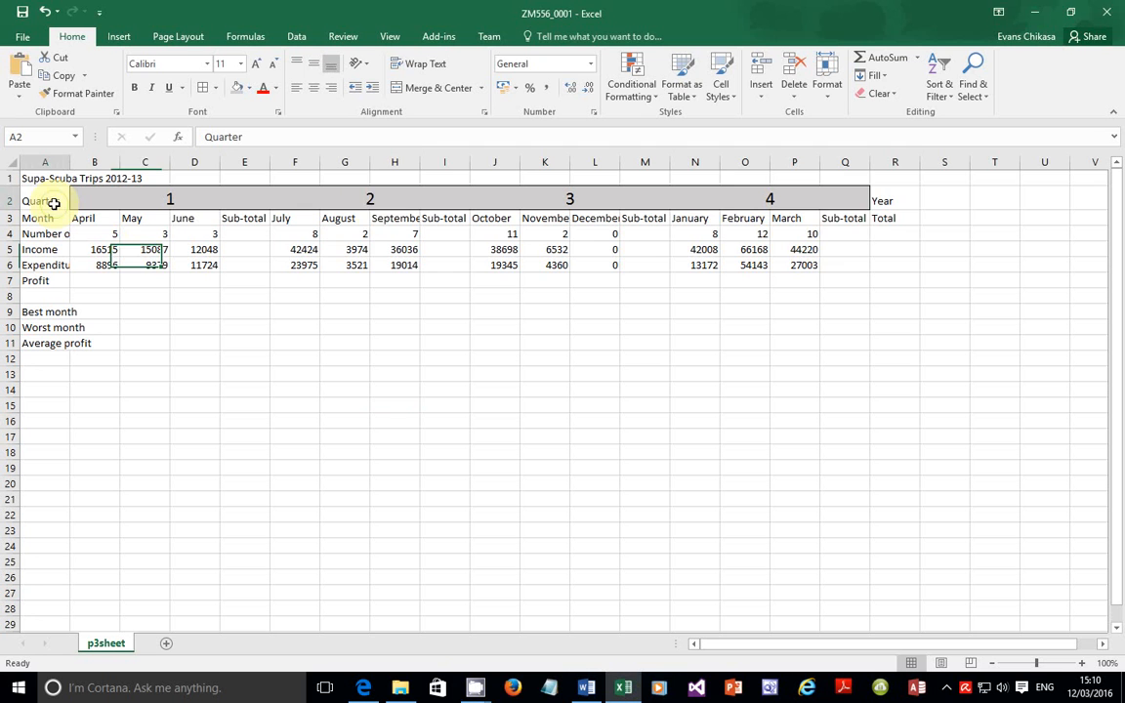
drag(885, 200, 886, 216)
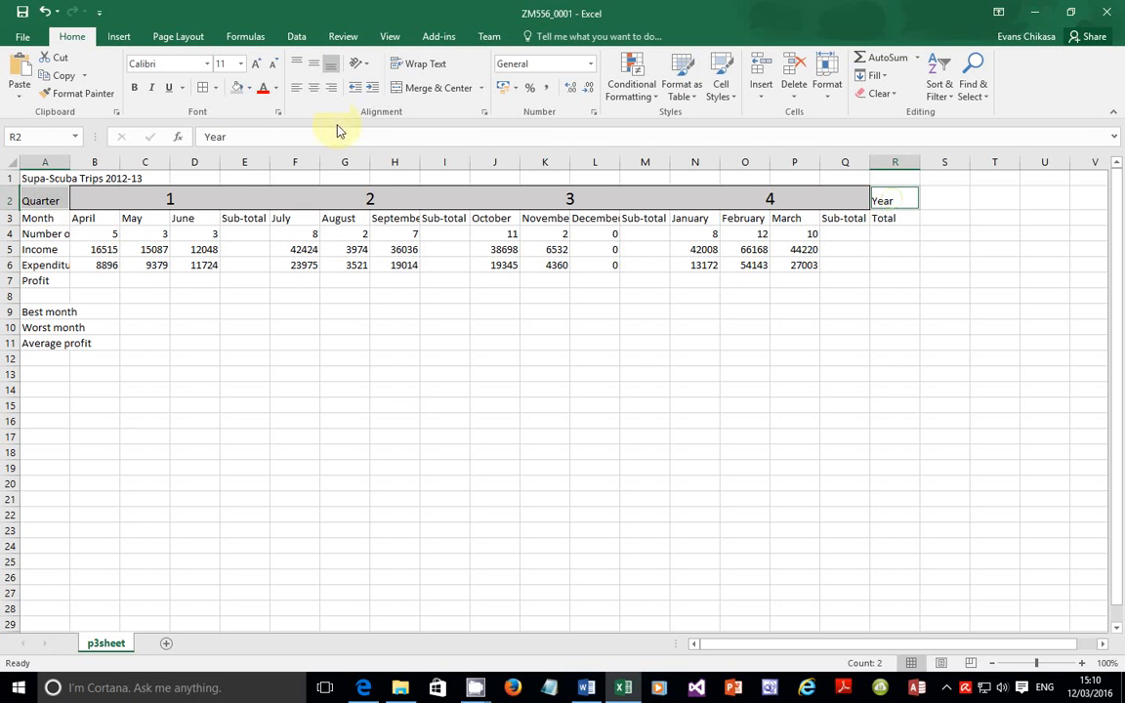
click(240, 64)
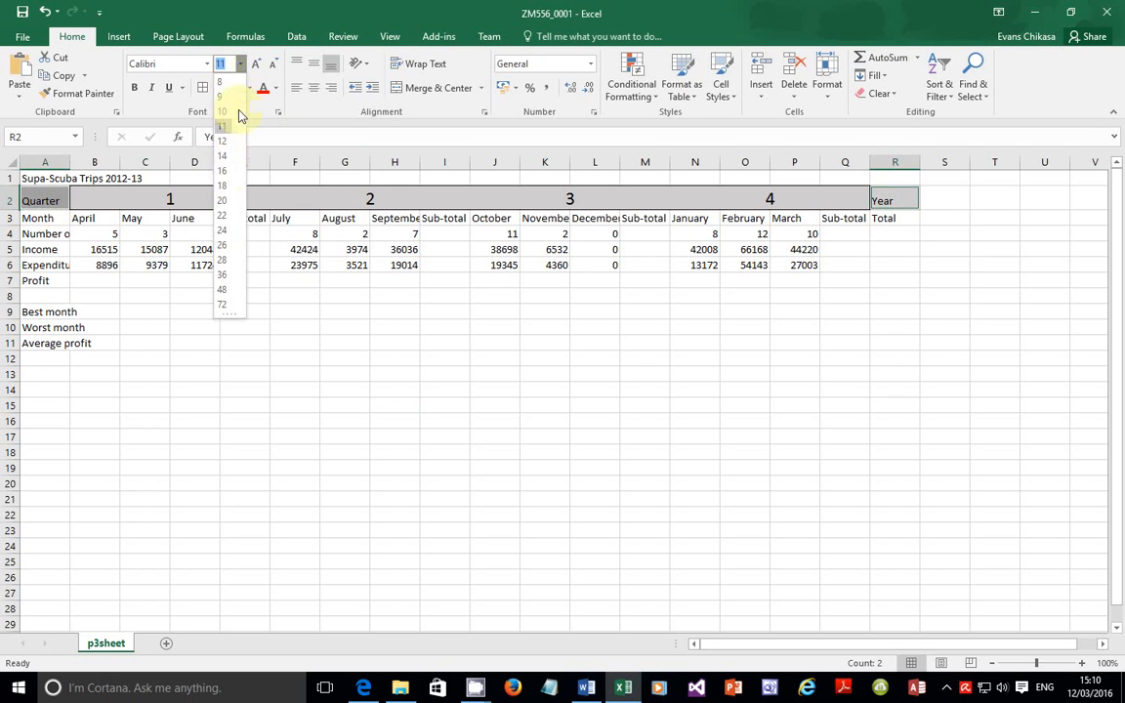
click(226, 195)
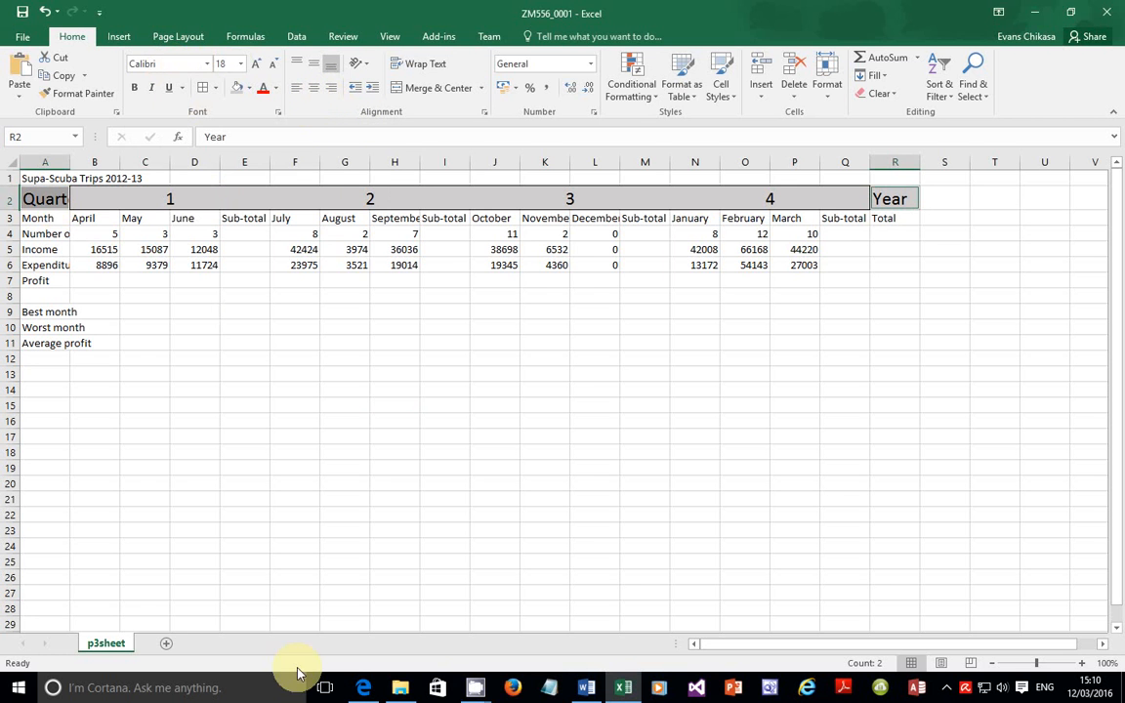
click(363, 685)
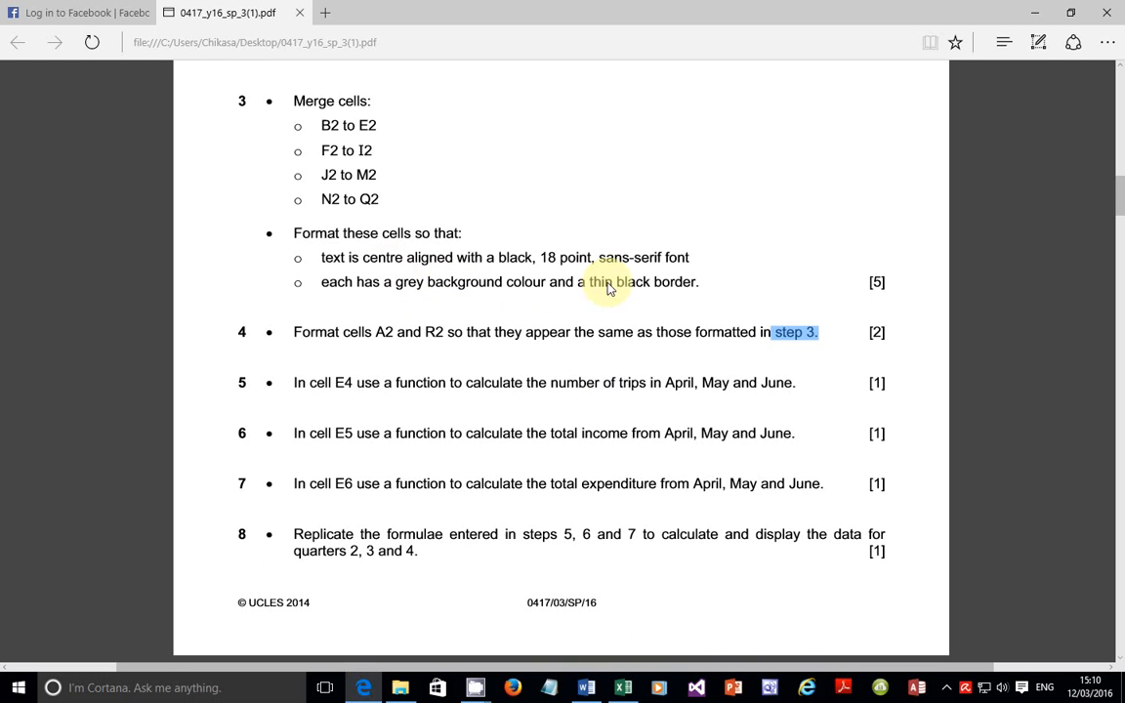
Step: Apply an Outline border from More Borders to A2 and R2 and centre-align their text
click(625, 688)
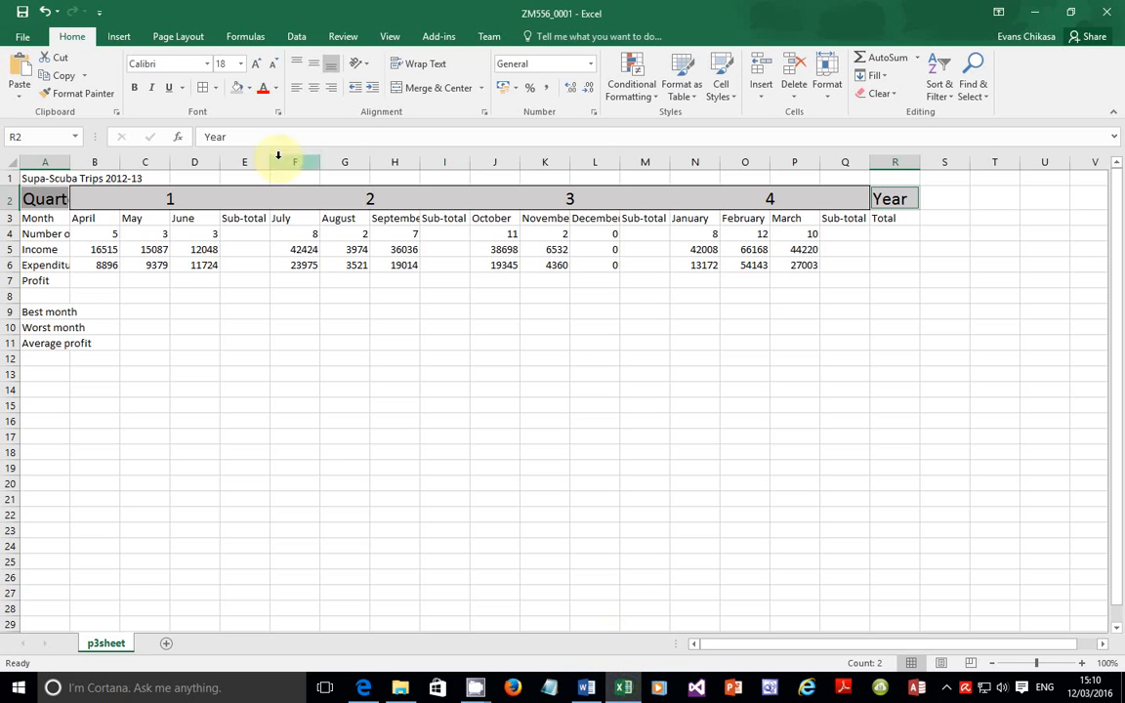
click(216, 88)
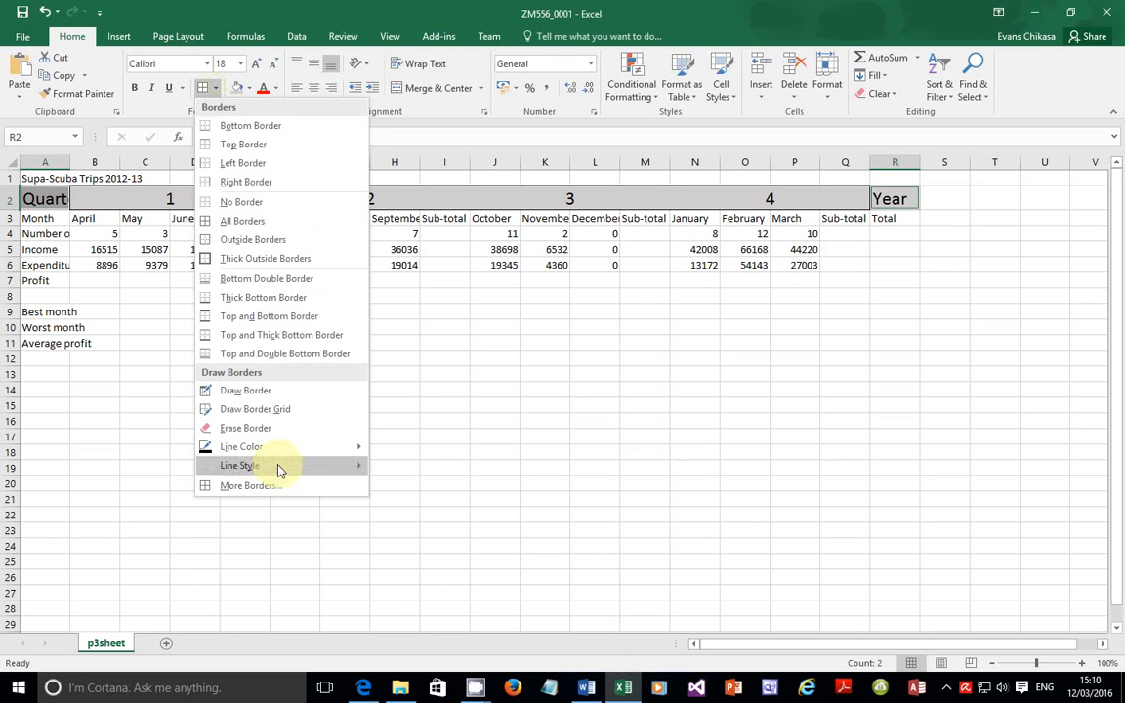
click(261, 487)
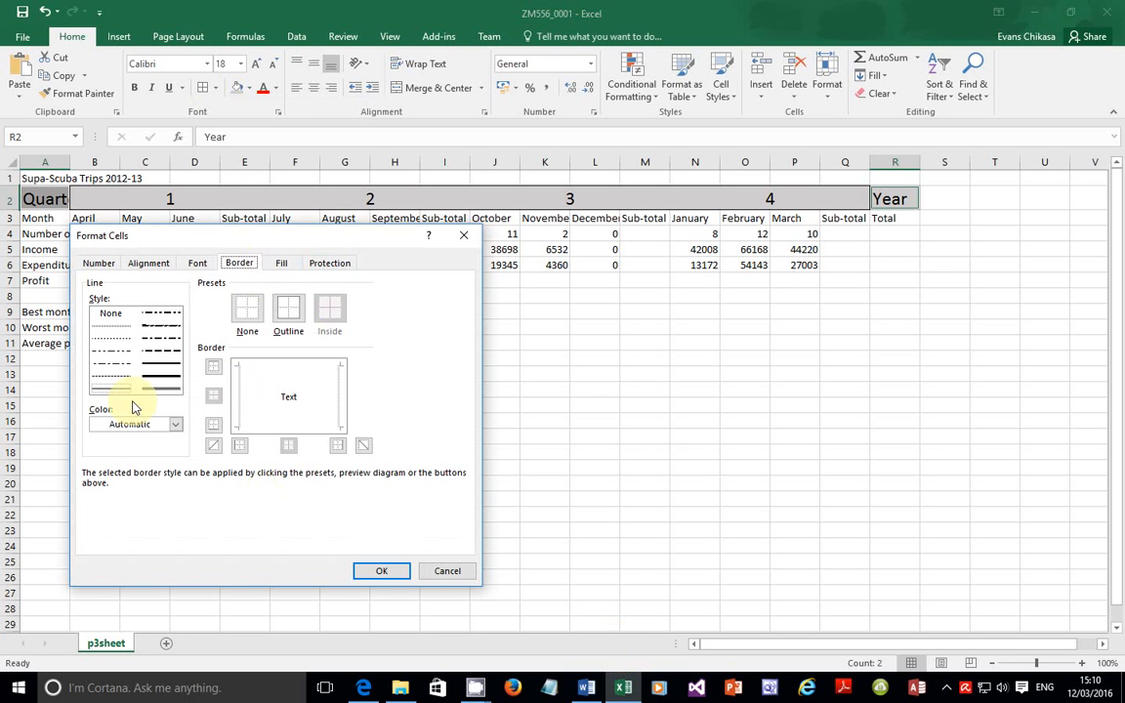
click(288, 309)
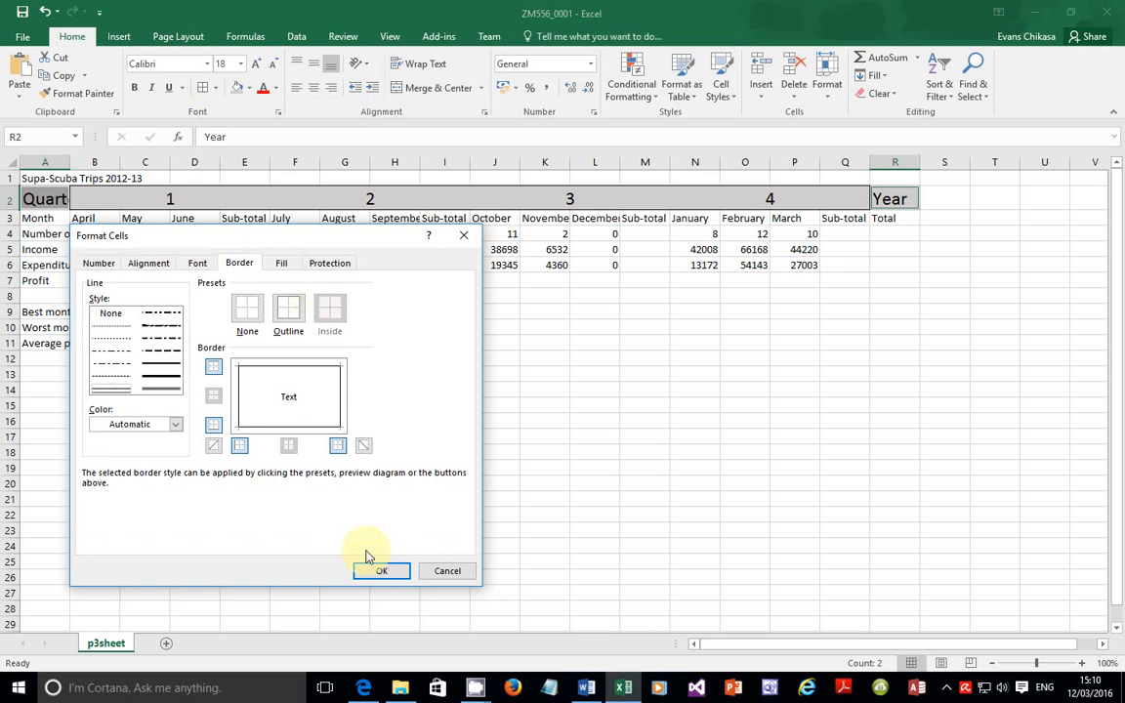
click(377, 572)
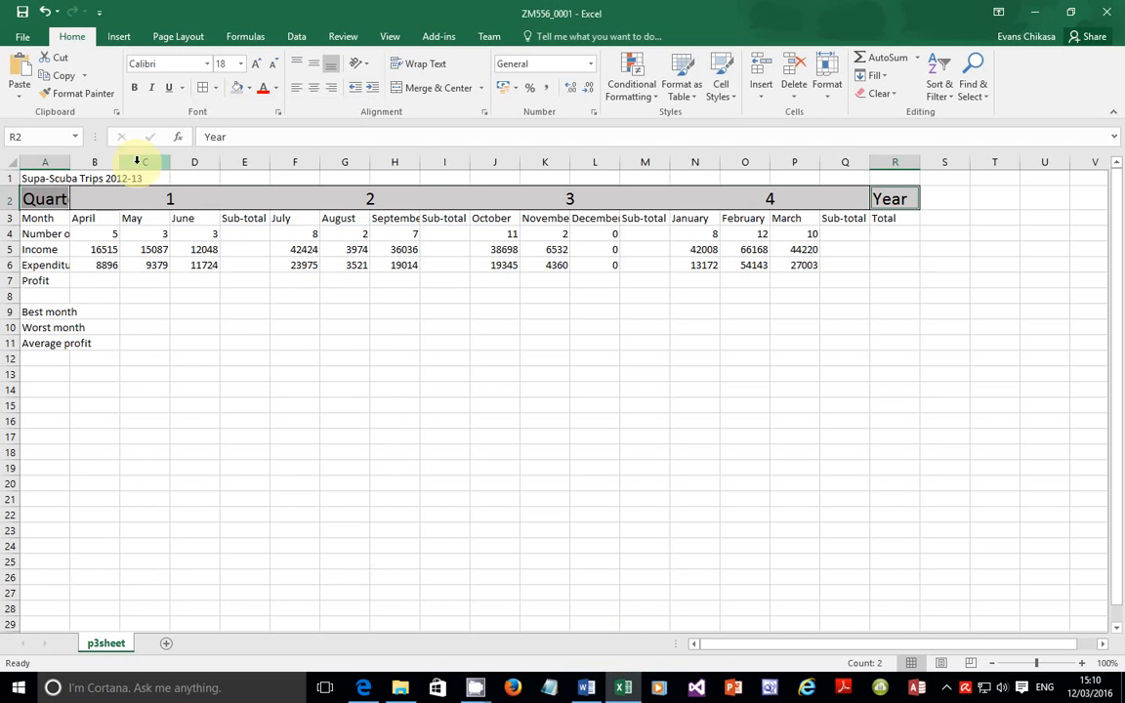
click(313, 90)
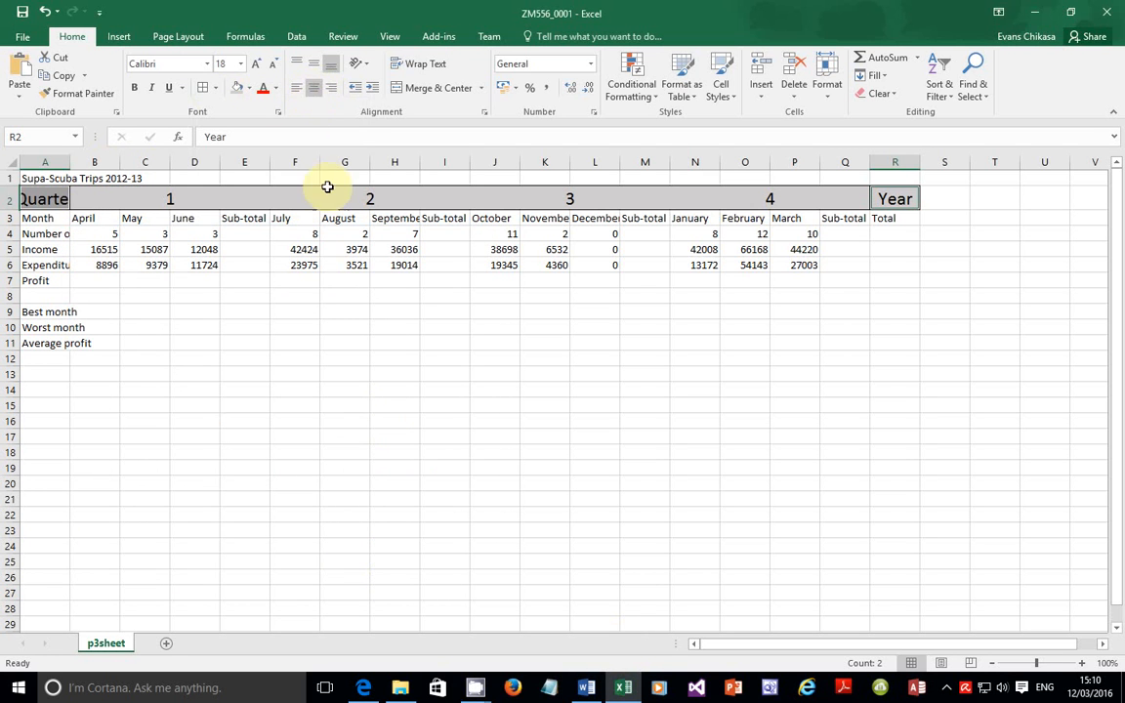
click(367, 689)
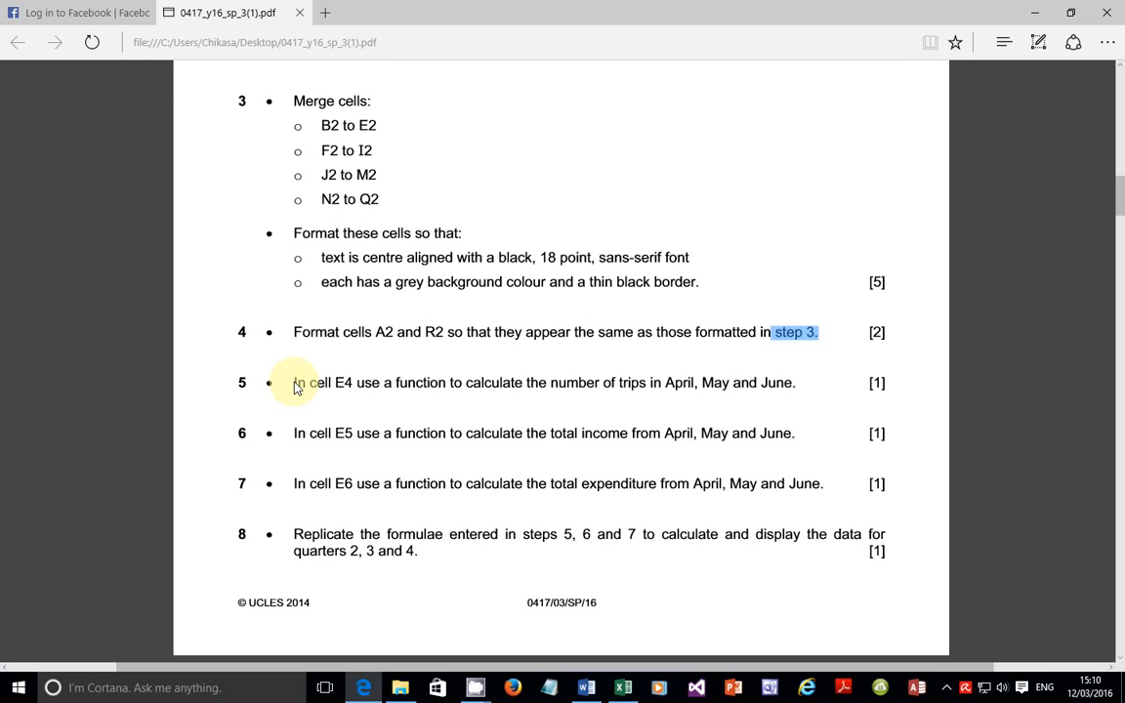
drag(295, 386, 791, 392)
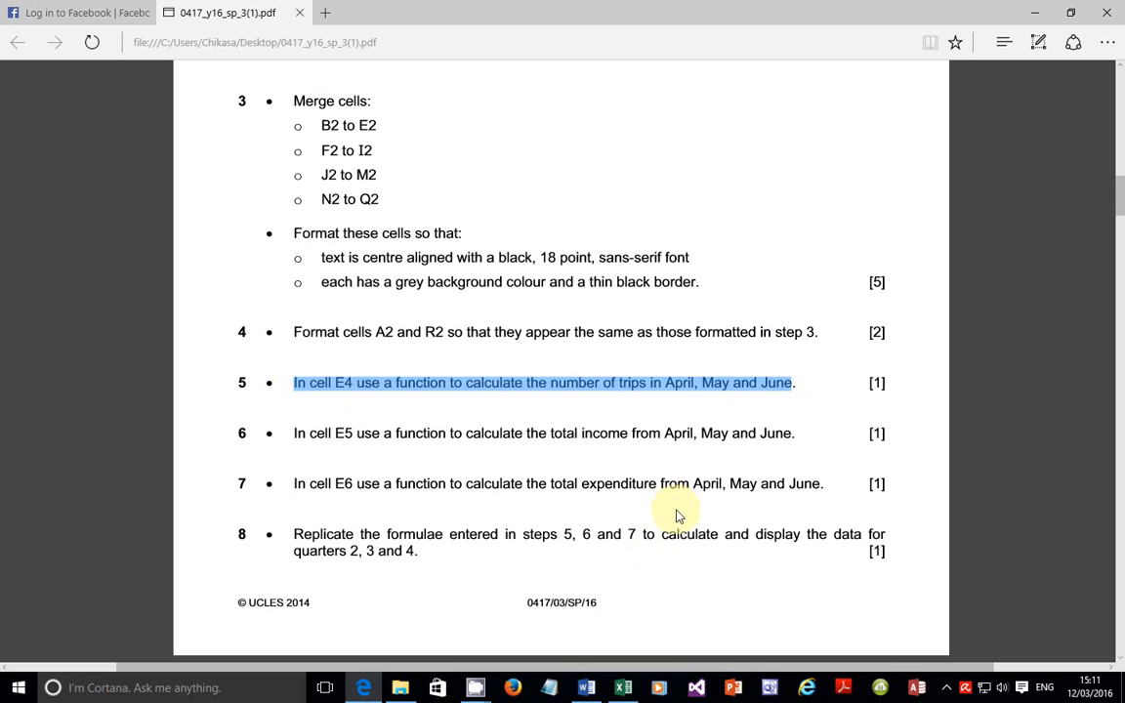
Step: Inspect the April–June trip and income figures in B4:D5 before totalling them in E4
click(620, 691)
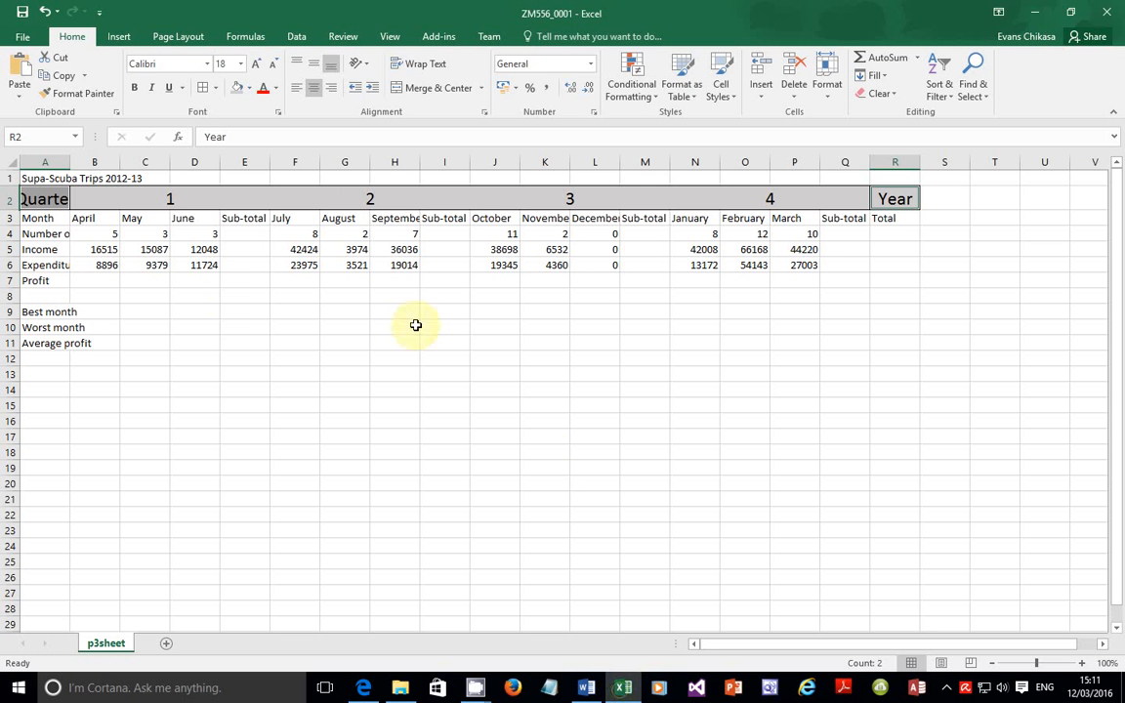
click(249, 237)
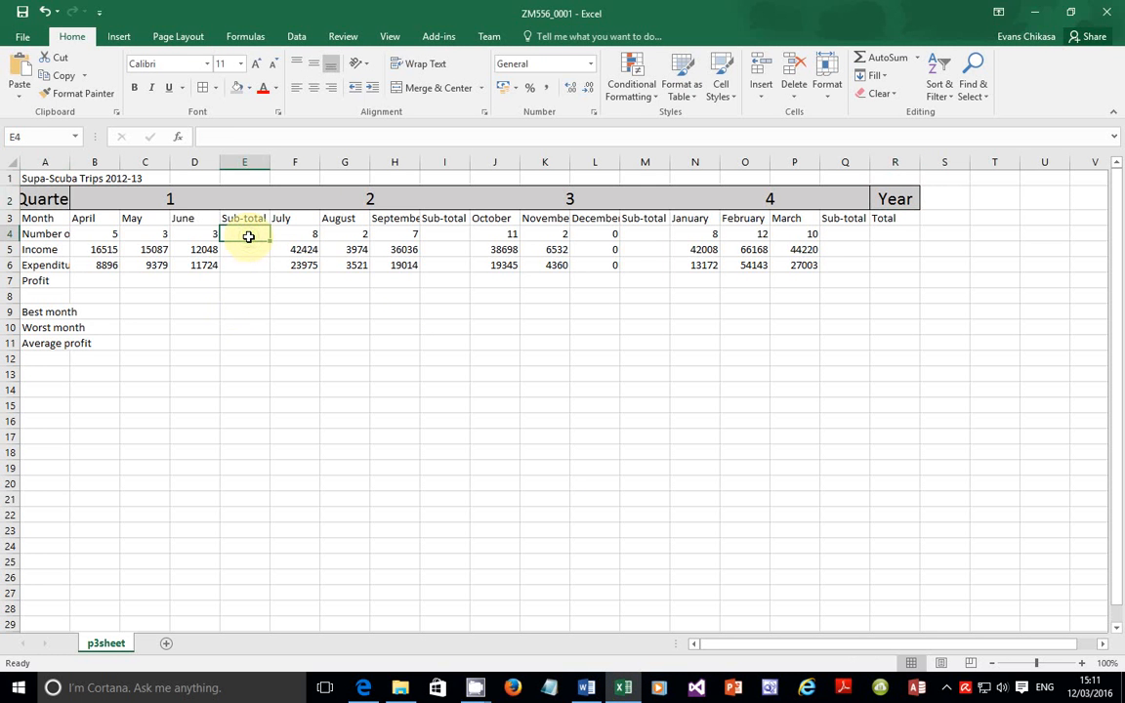
click(102, 234)
click(145, 234)
click(183, 233)
click(116, 234)
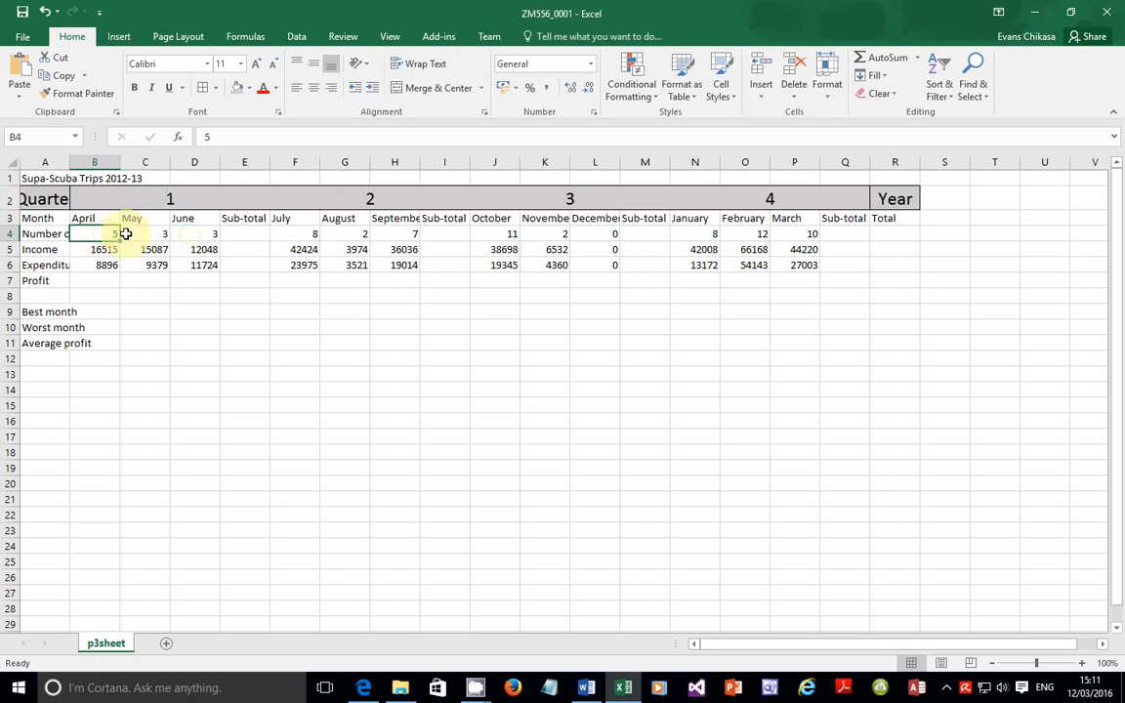
drag(126, 234, 210, 233)
click(244, 235)
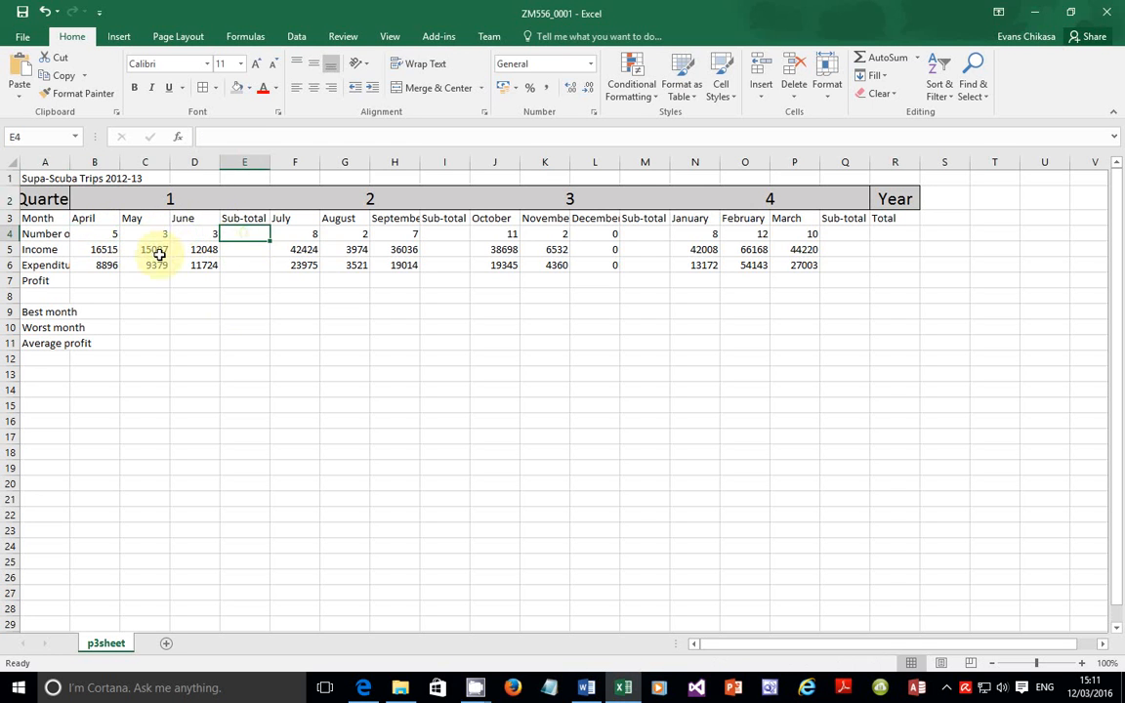
drag(101, 250, 206, 246)
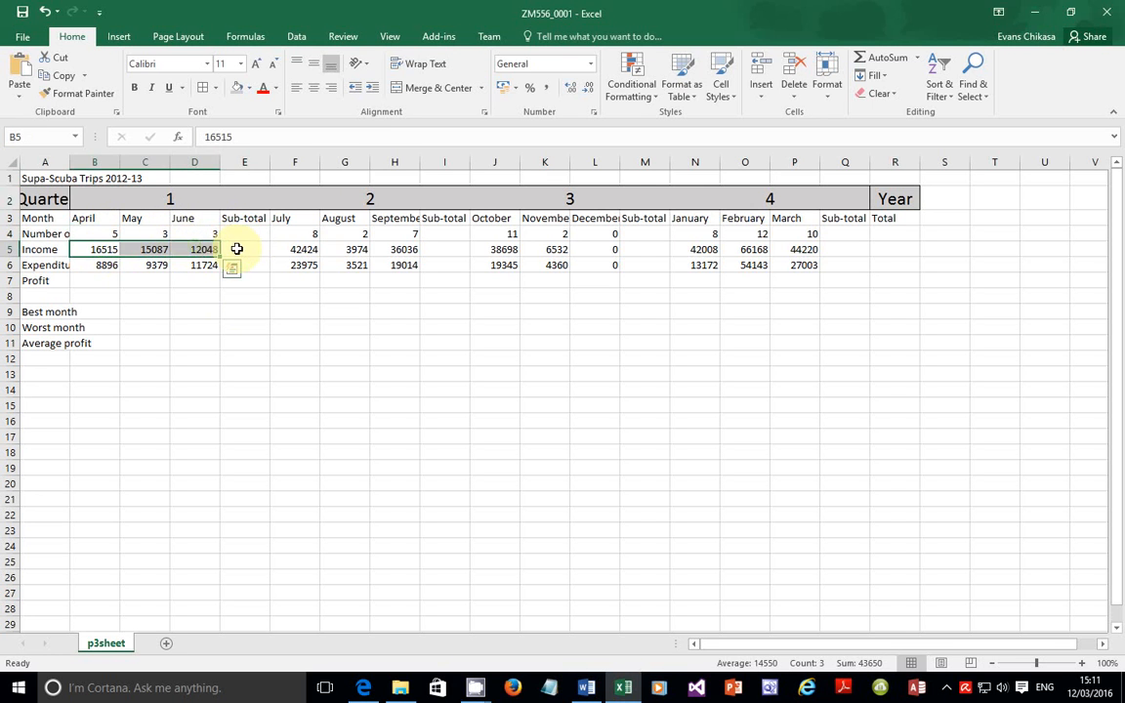
click(236, 249)
click(248, 234)
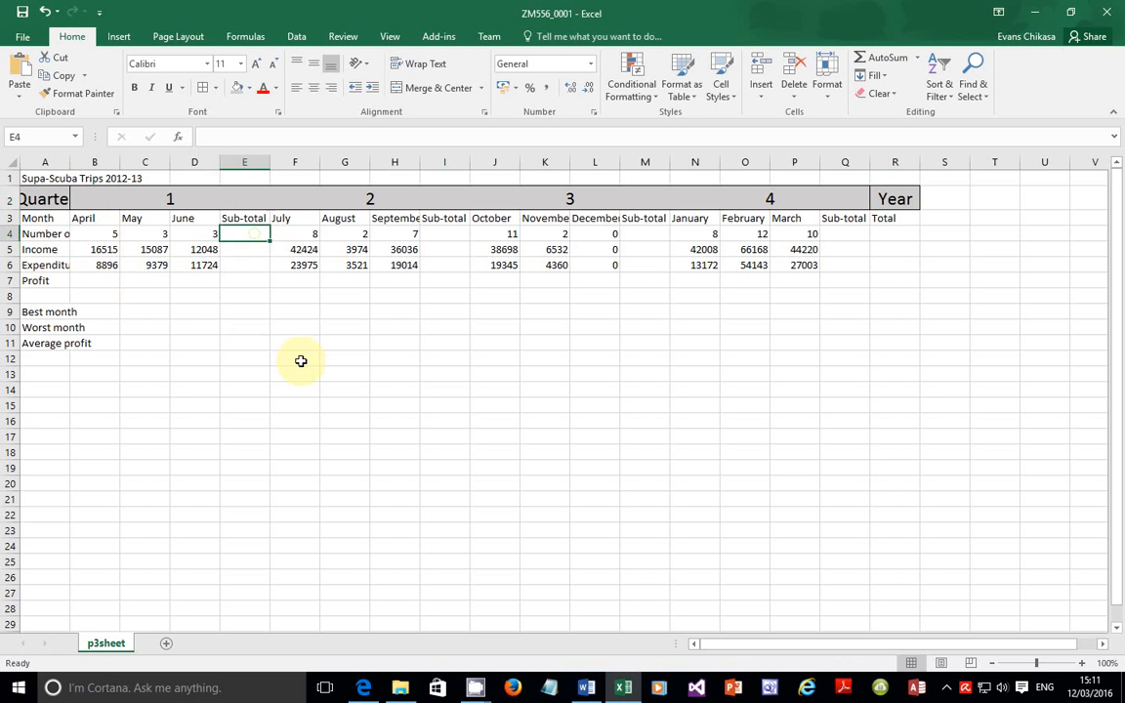
Step: Enter =SUM(B4:D4) in E4 so the quarter 1 trips total 11
text(=Sum)
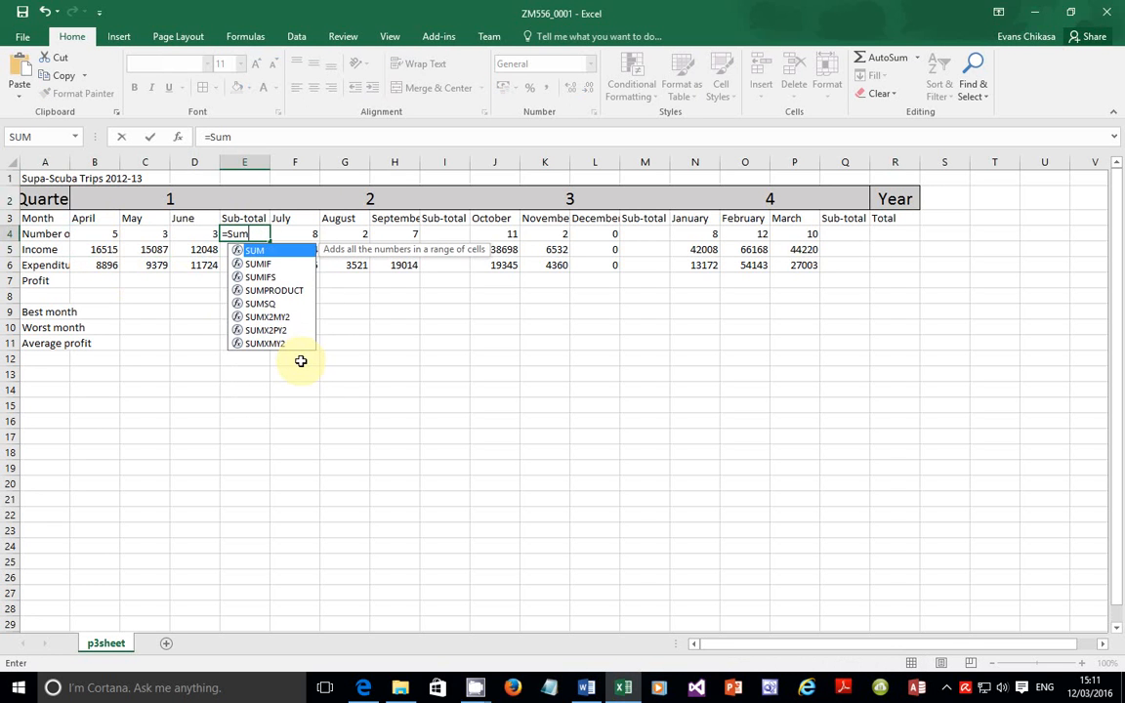
text(()
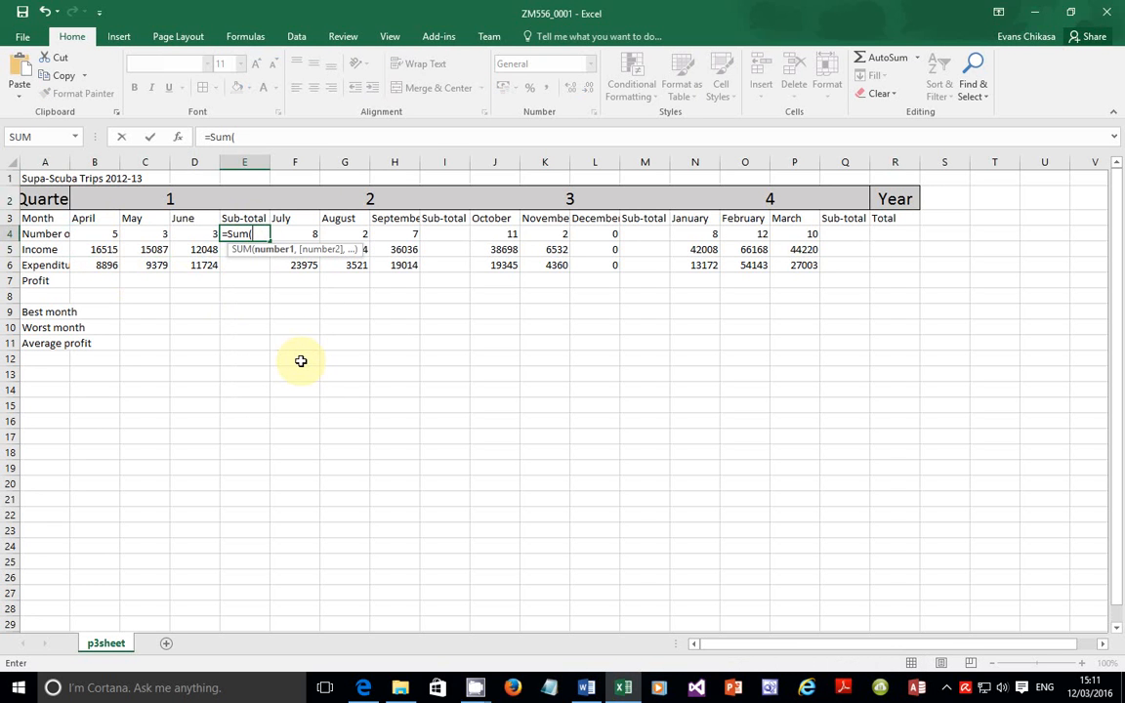
text(b4)
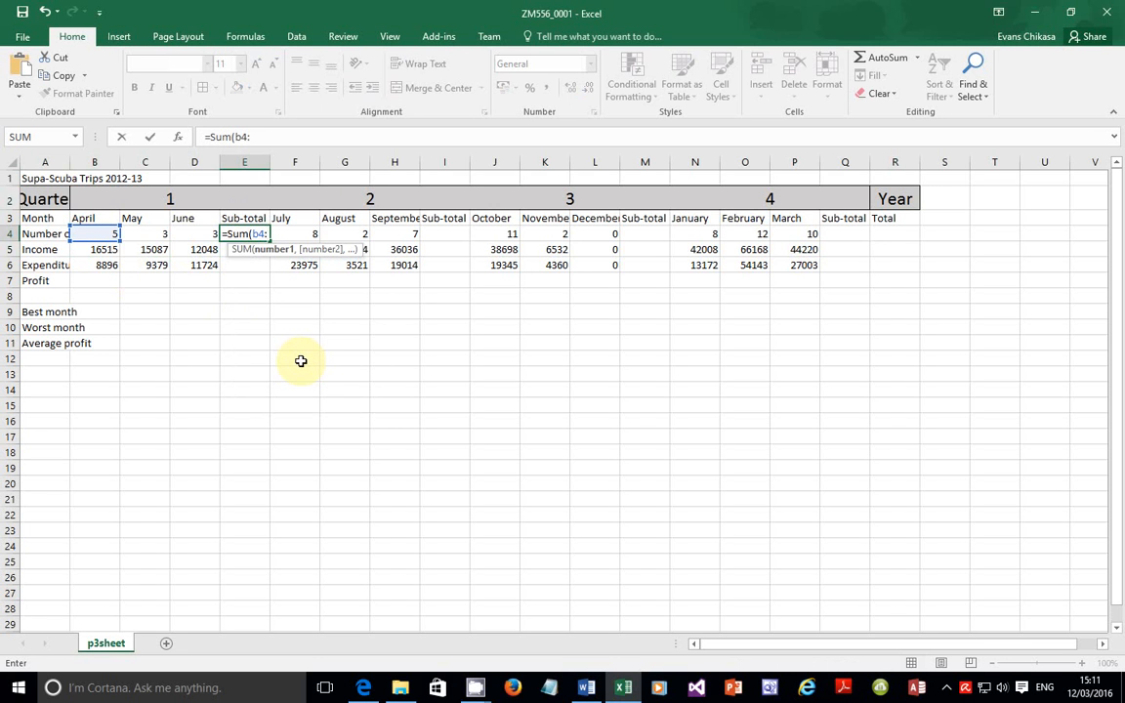
text(:d4)
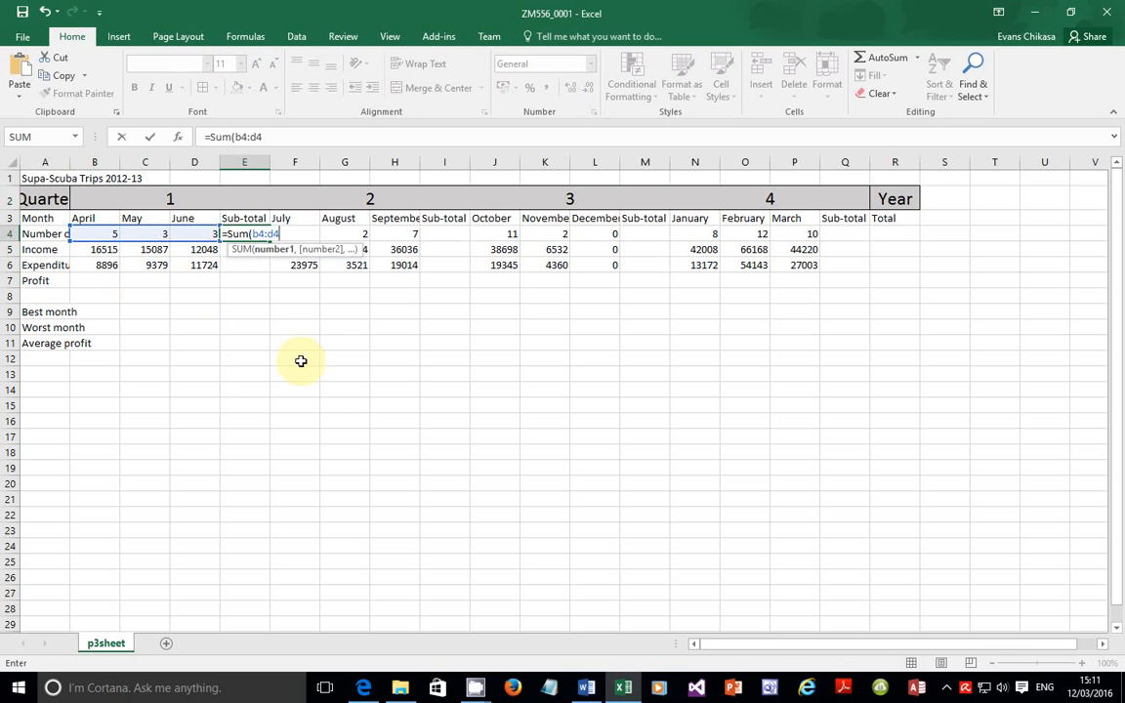
key(Return)
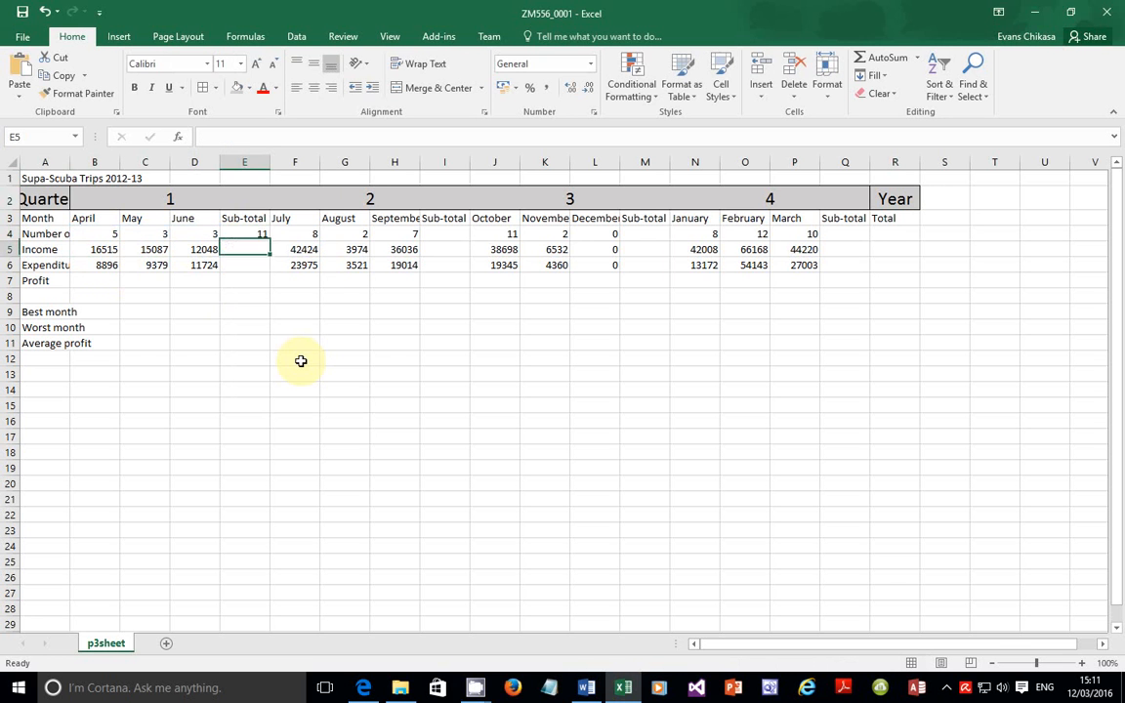
click(249, 232)
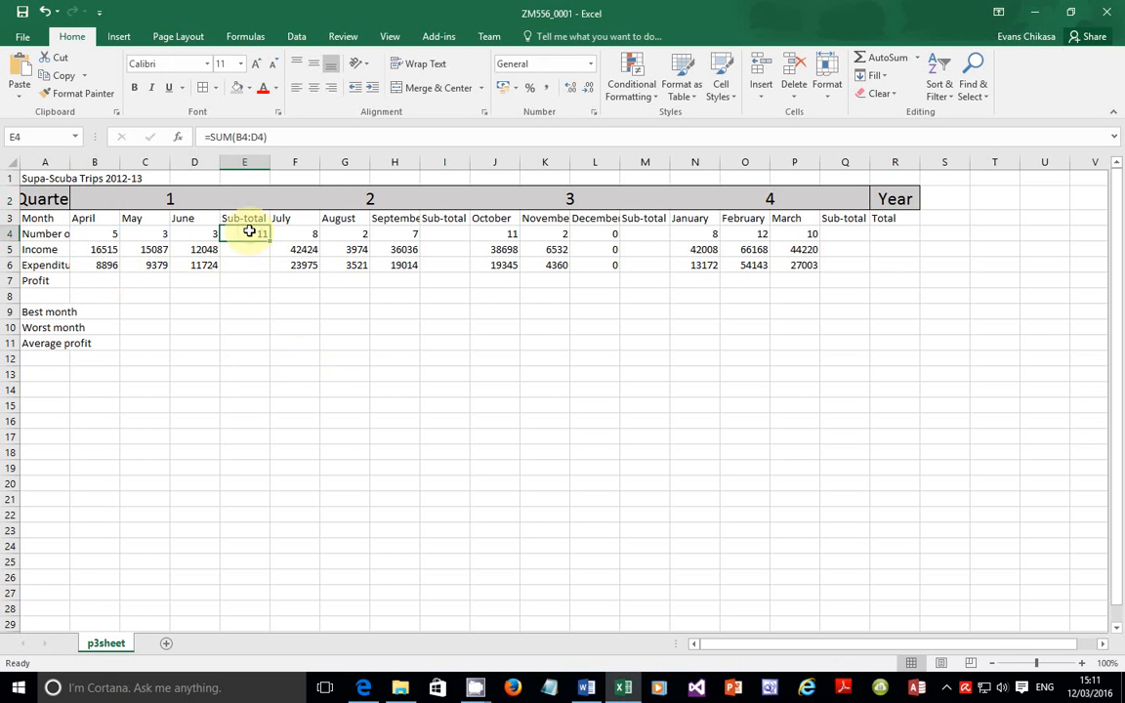
click(369, 675)
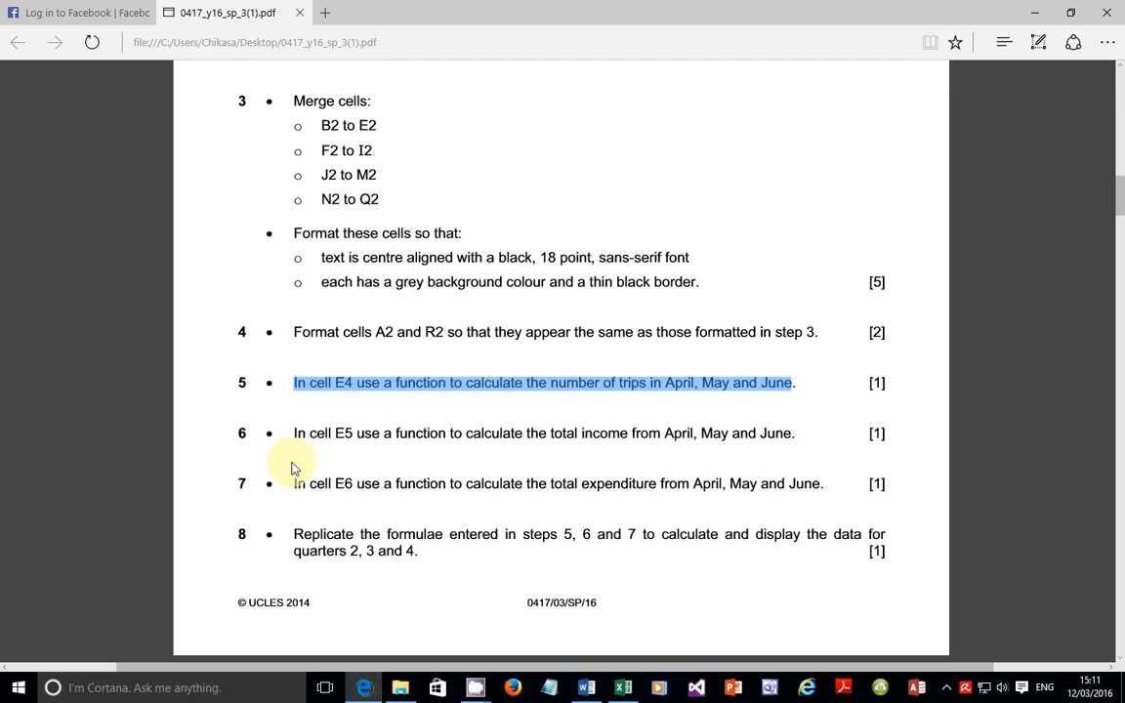
Step: Highlight steps 6 and 7 on income and expenditure totals, then select cell E5 in Excel
drag(296, 435, 778, 431)
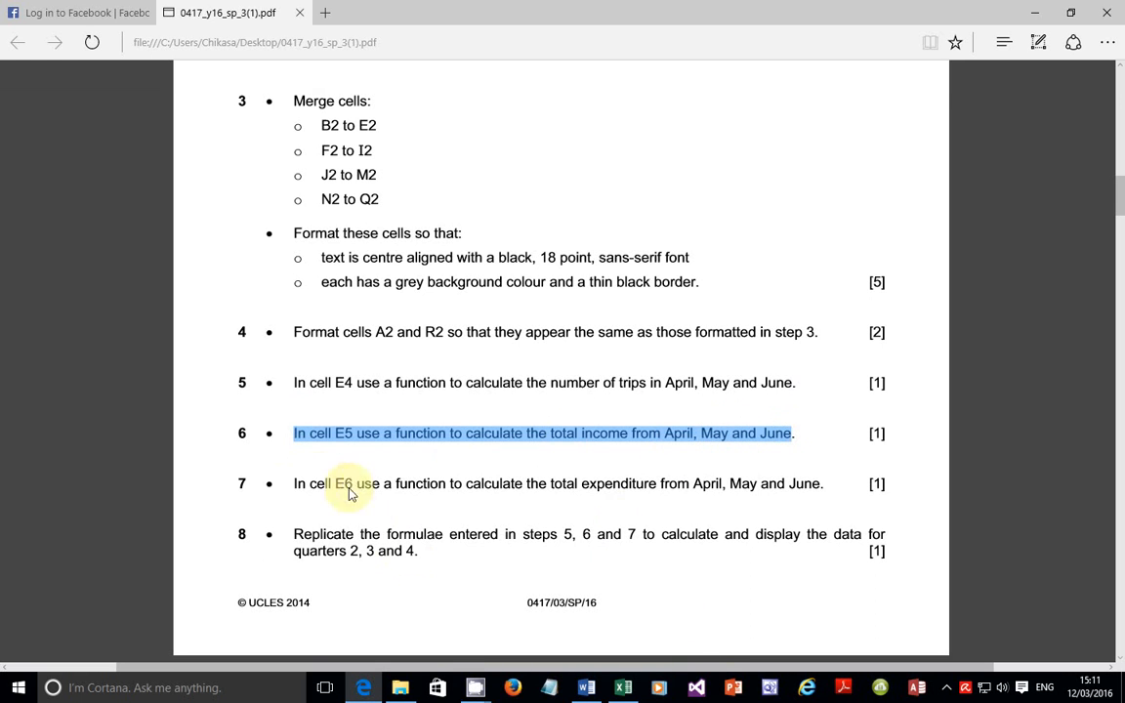
drag(294, 484, 686, 490)
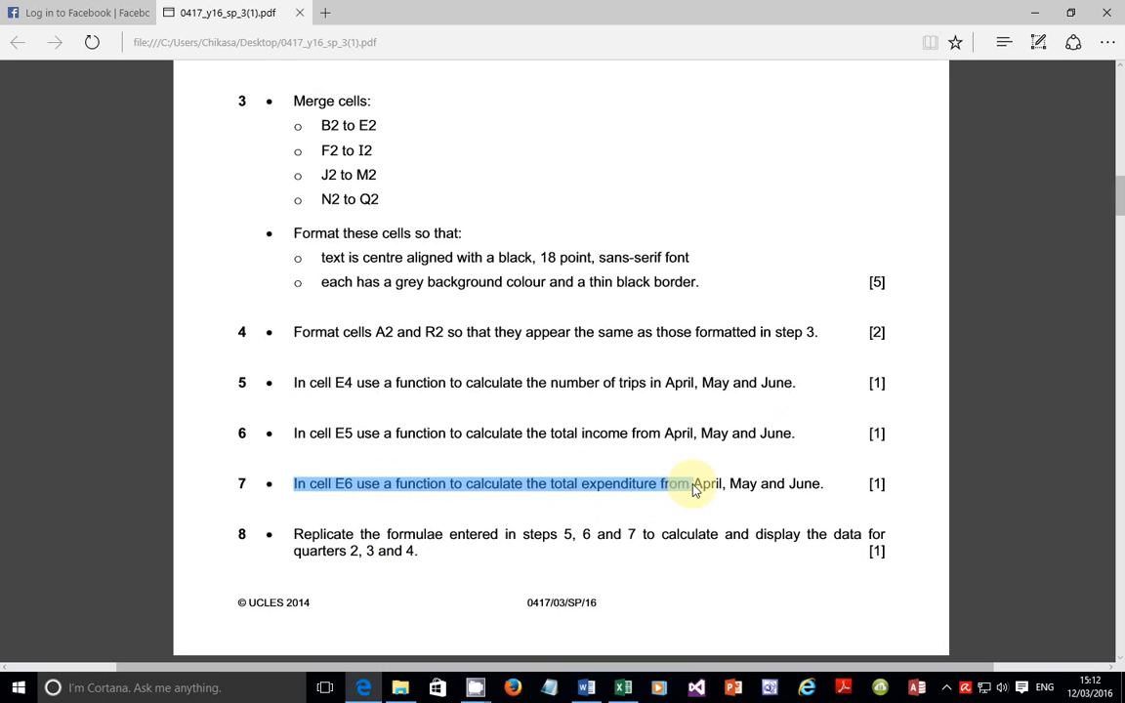
drag(692, 488, 756, 487)
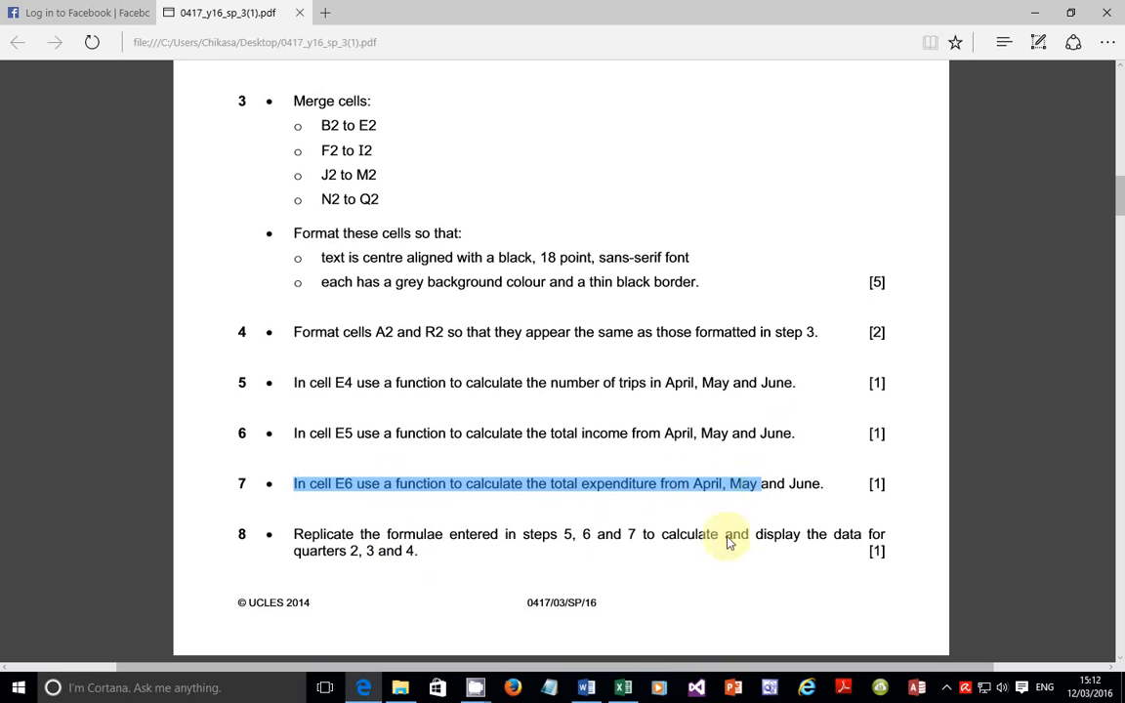
click(623, 683)
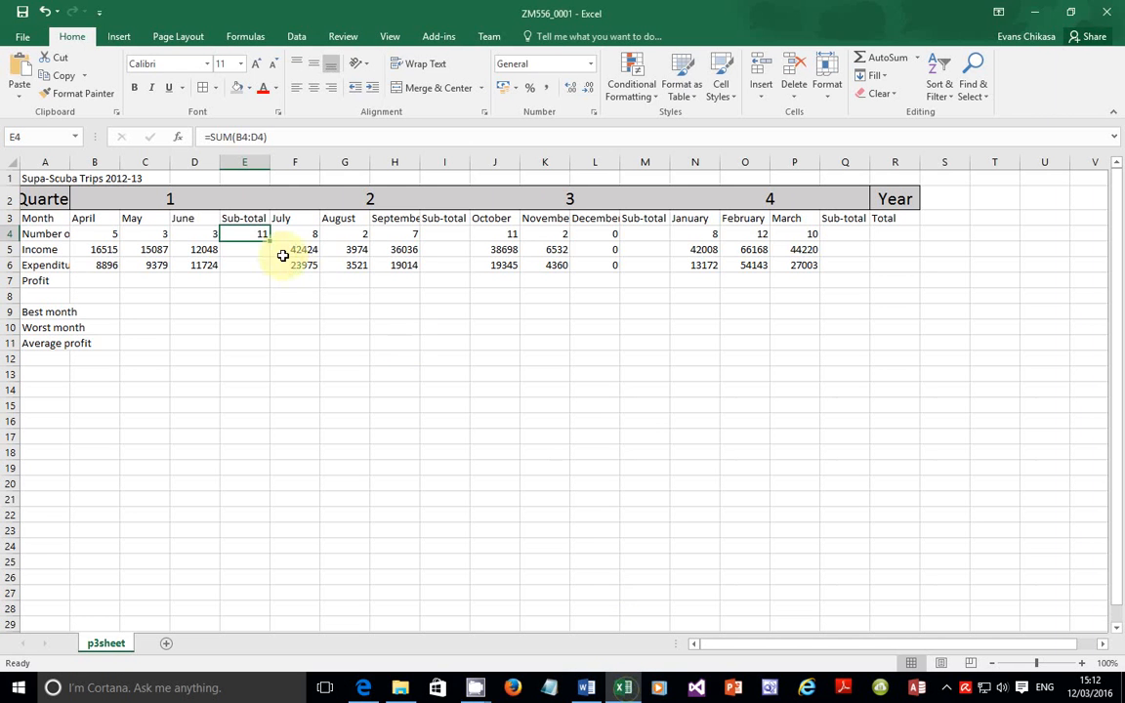
click(248, 248)
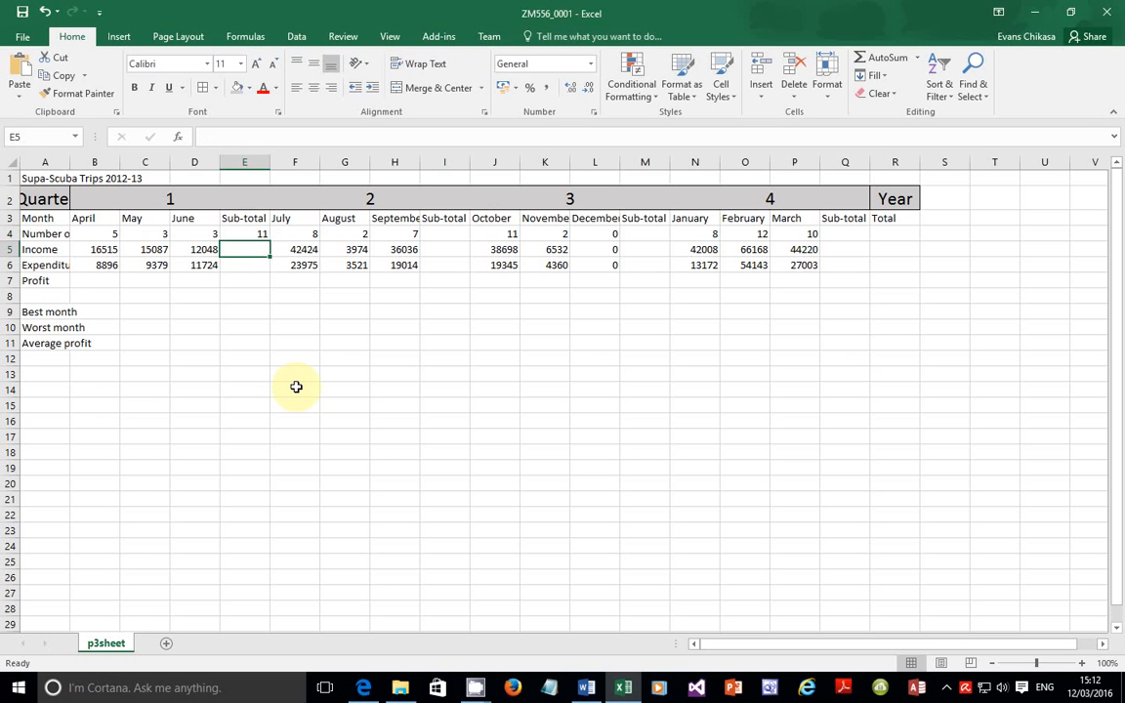
Step: Enter =SUM(B5:D5) in E5 (43650) and fill it down to E6 (29999)
text(+)
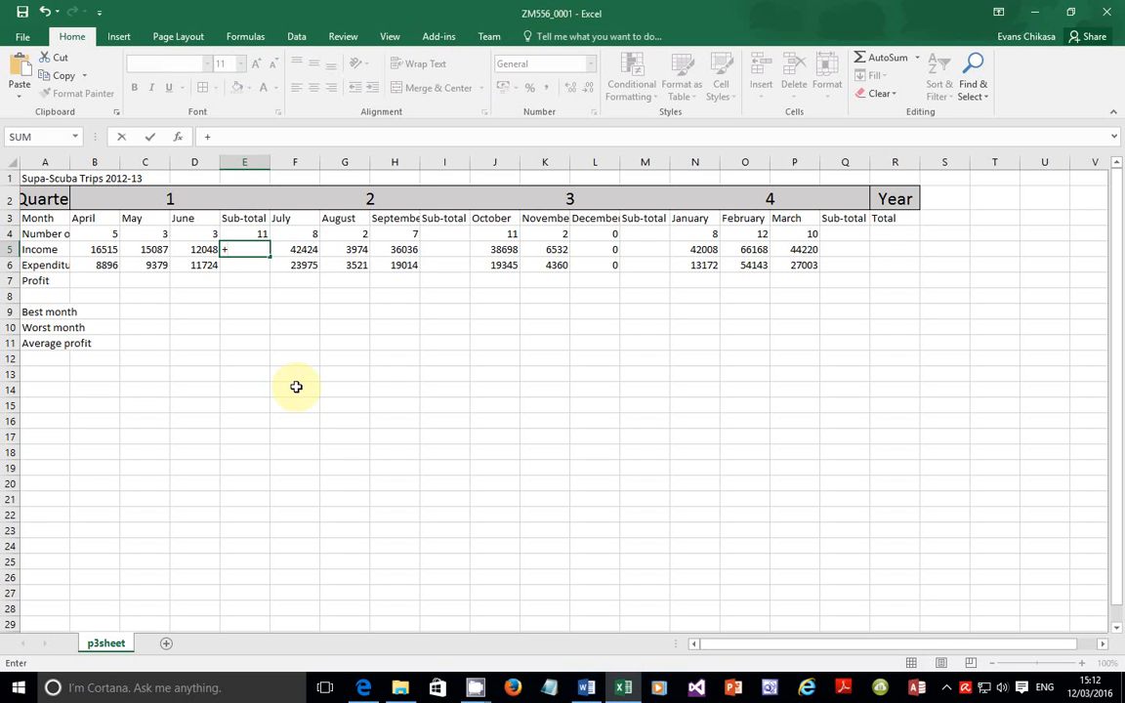
key(BackSpace)
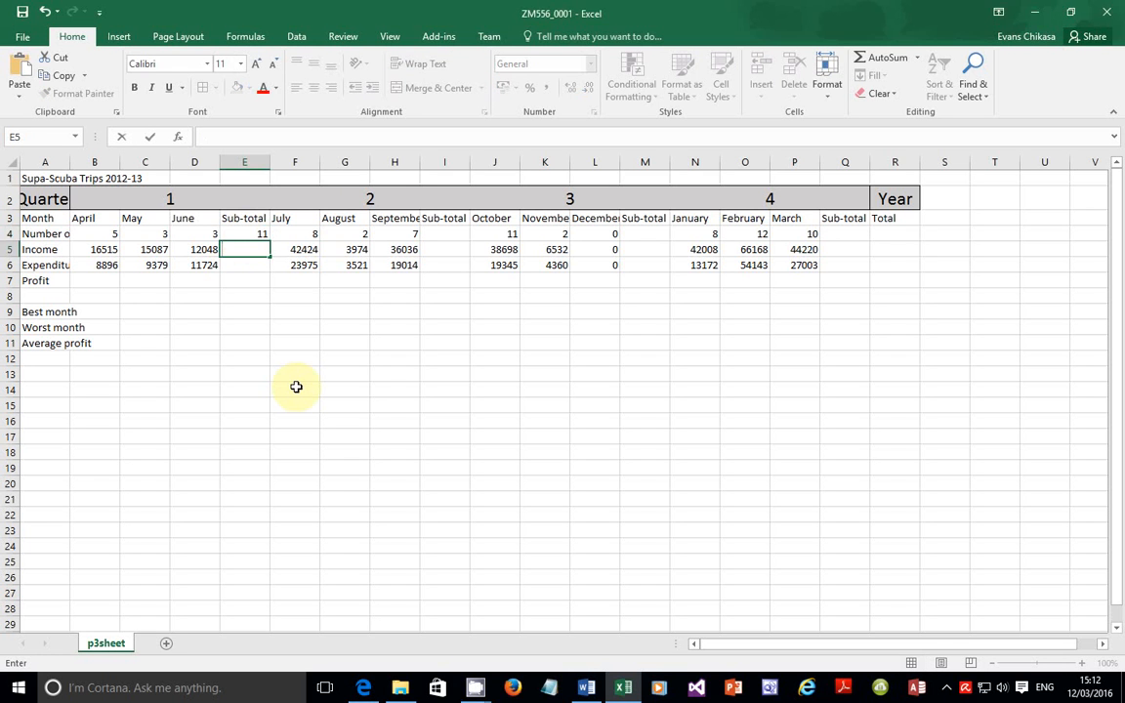
text(=Su)
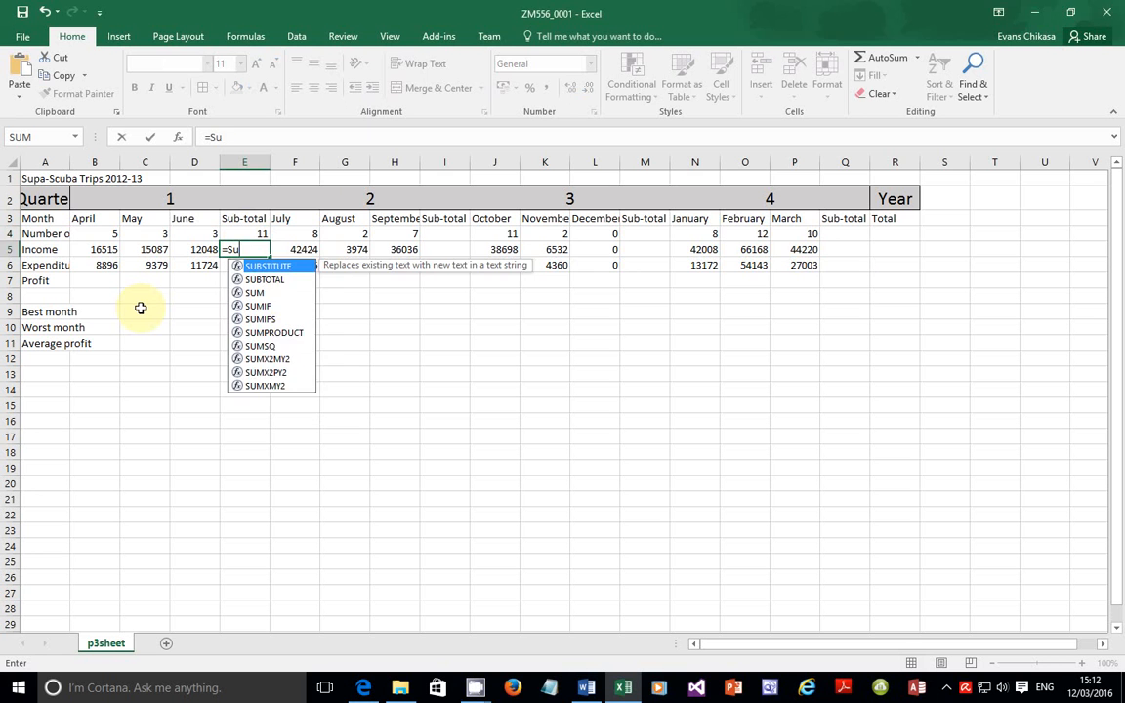
text(m()
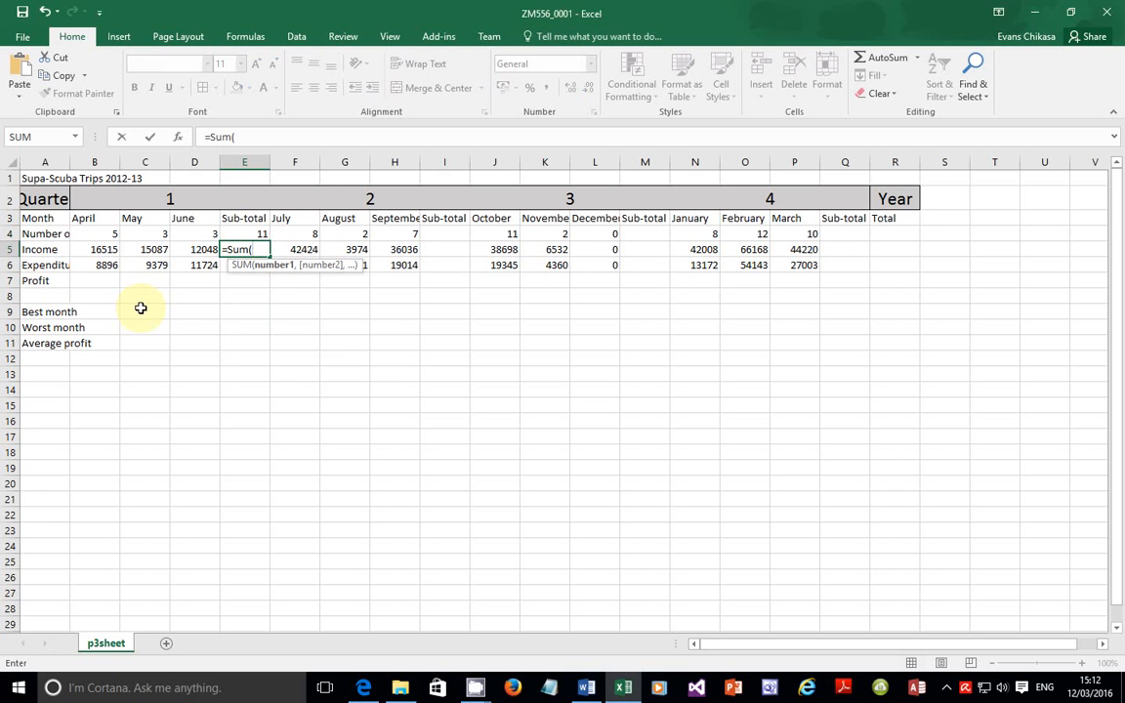
text(b5)
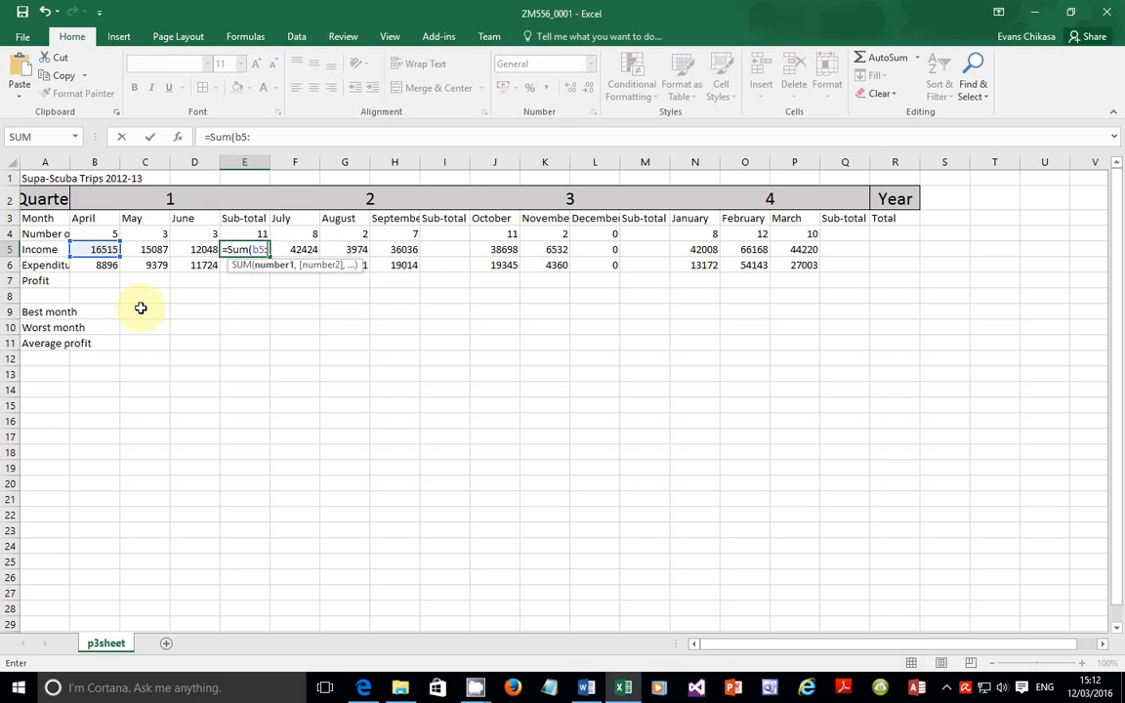
text(:d5)
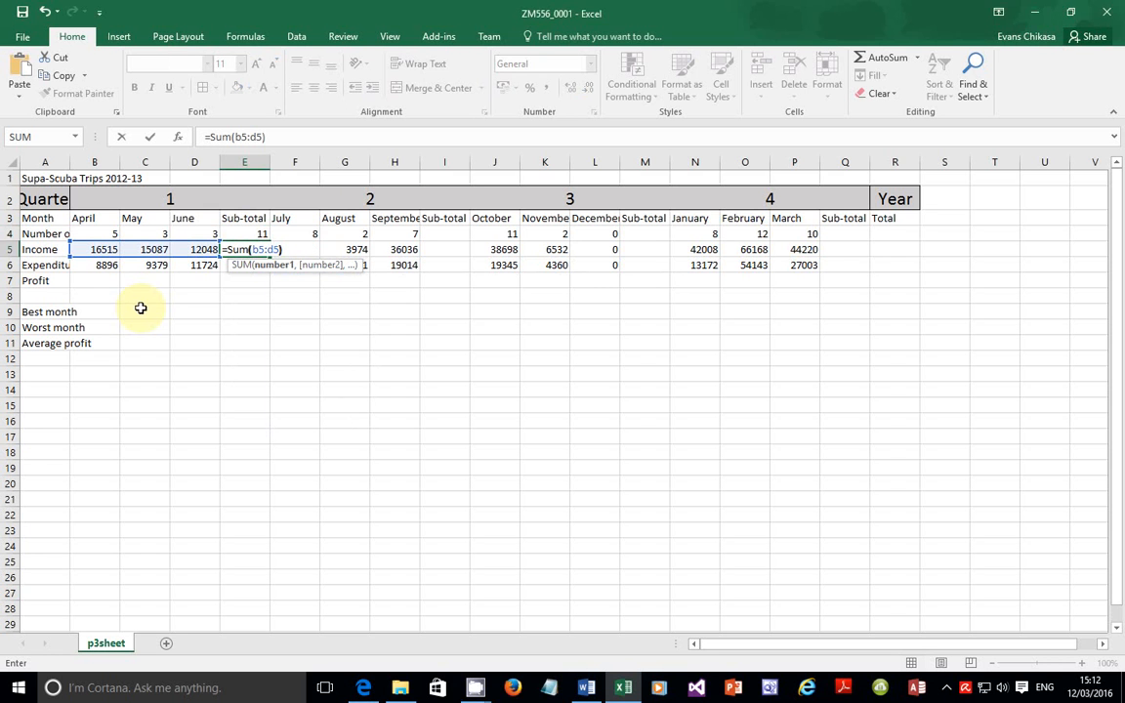
key(Return)
click(261, 250)
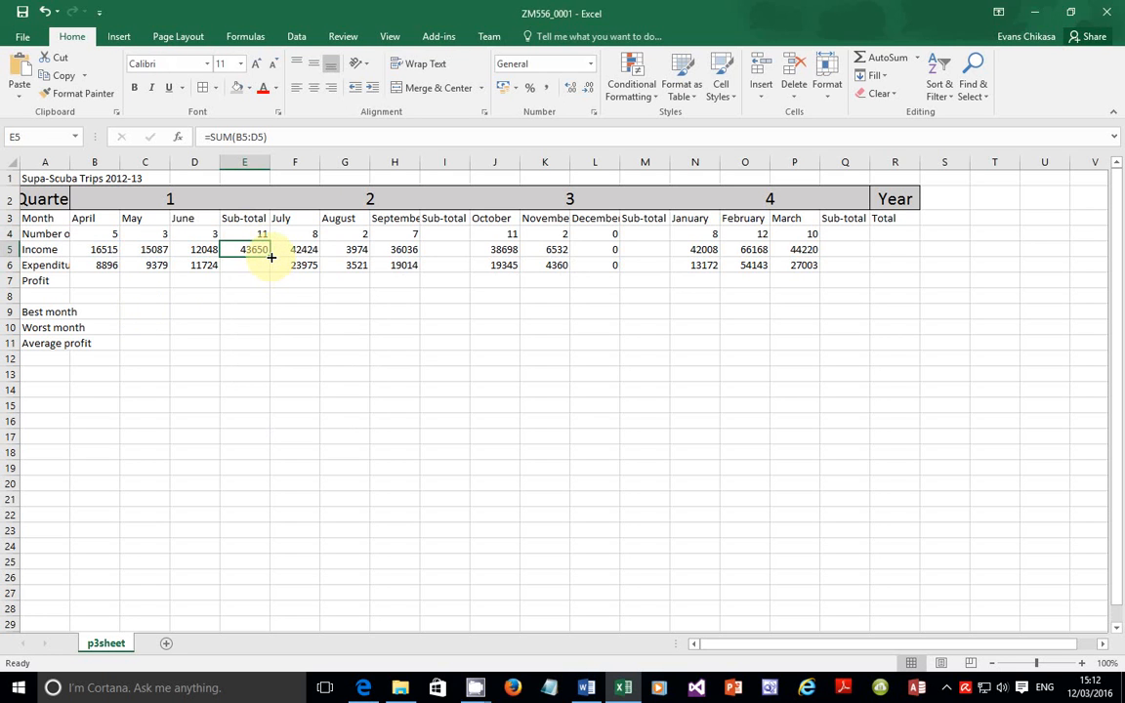
drag(271, 257, 268, 270)
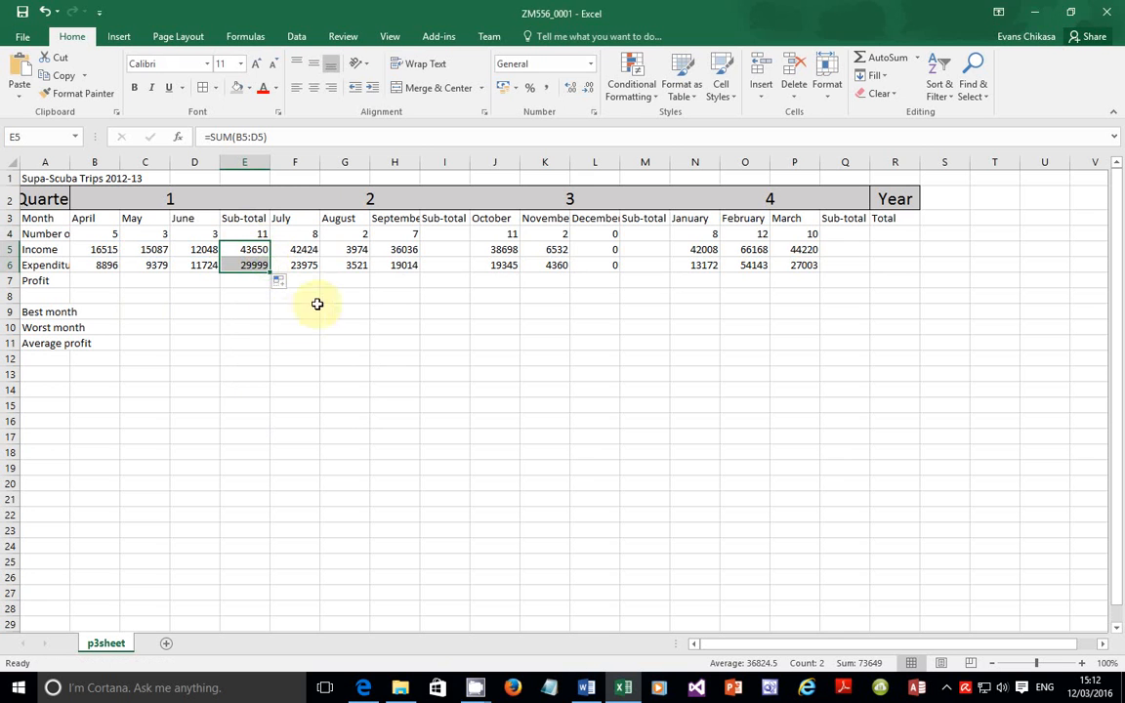
click(363, 687)
Step: Scroll to and highlight step 8 about replicating the formulae for quarters 2, 3 and 4
scroll(309, 525, down, 3)
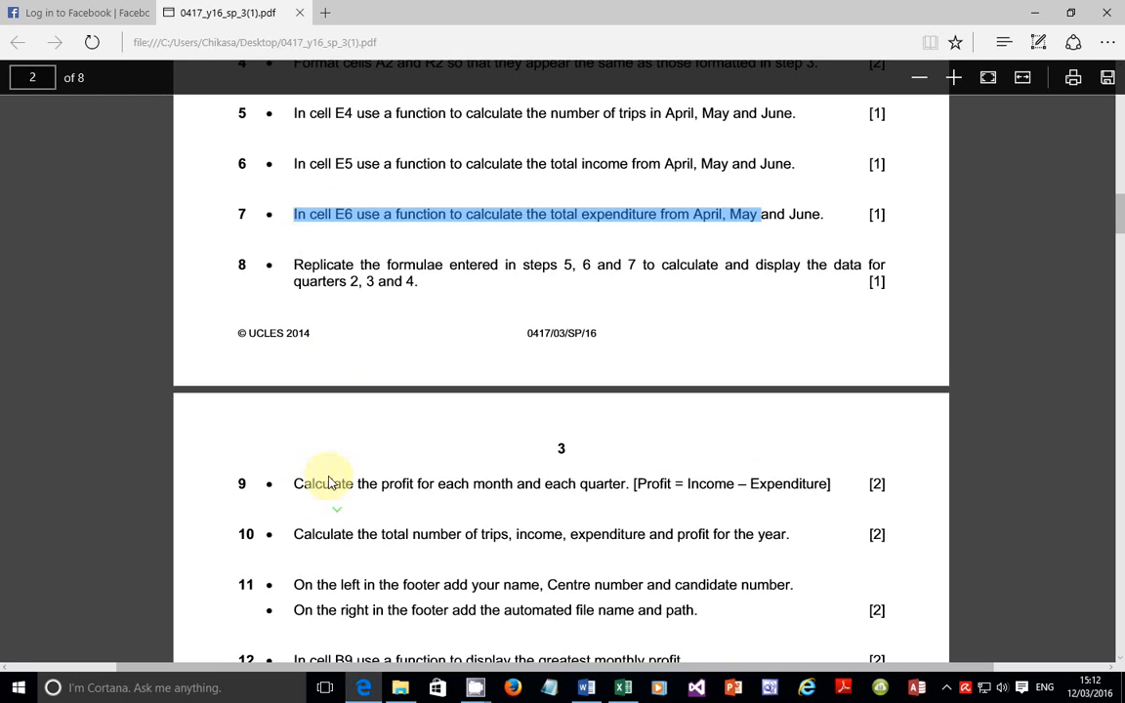
click(300, 269)
drag(301, 269, 822, 283)
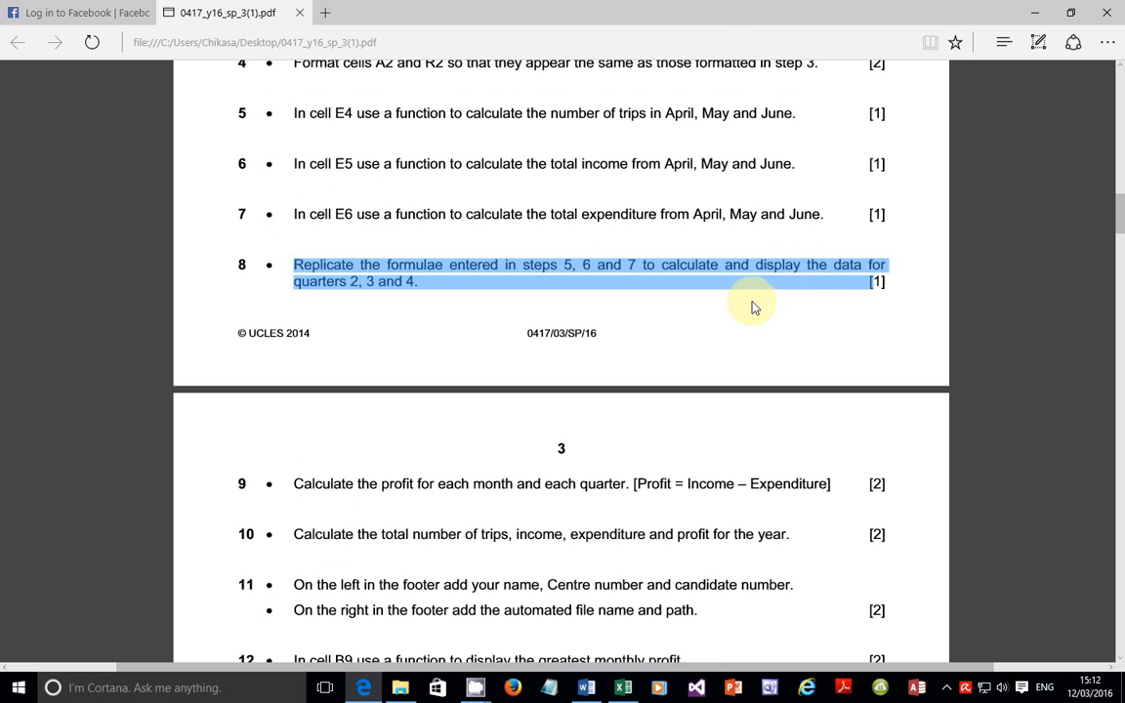
Step: Copy the E4:E6 subtotal formulas and paste them into I4:I6, M4:M6 and Q4:Q6
click(622, 688)
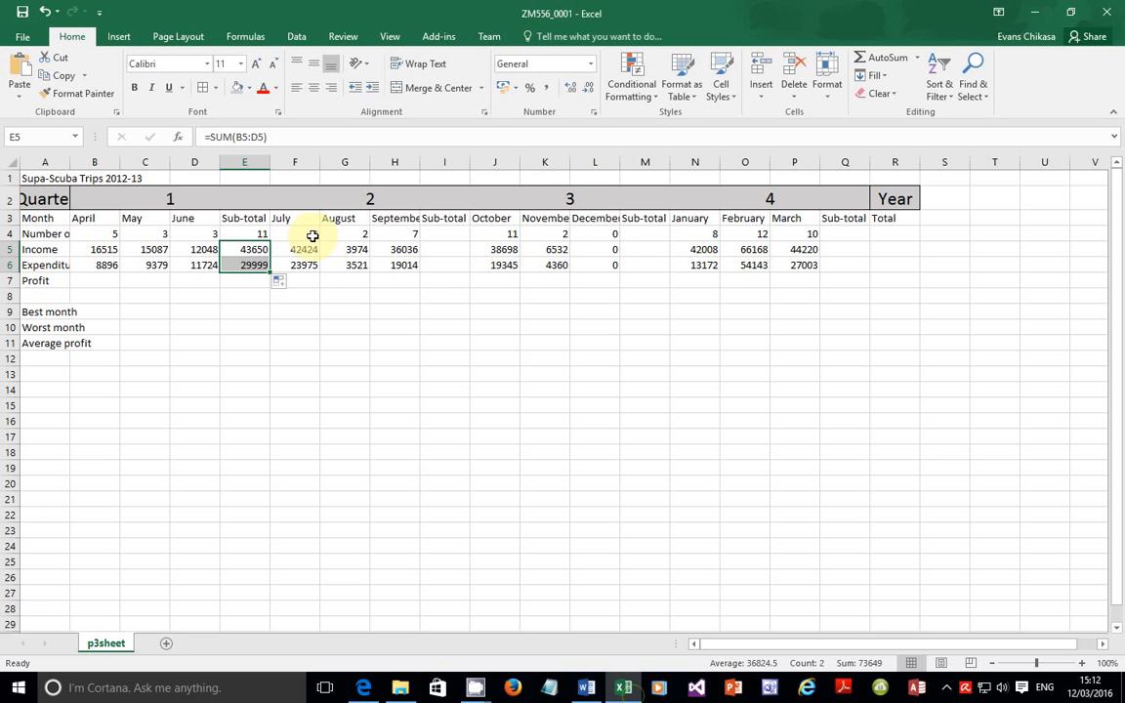
drag(256, 234, 252, 260)
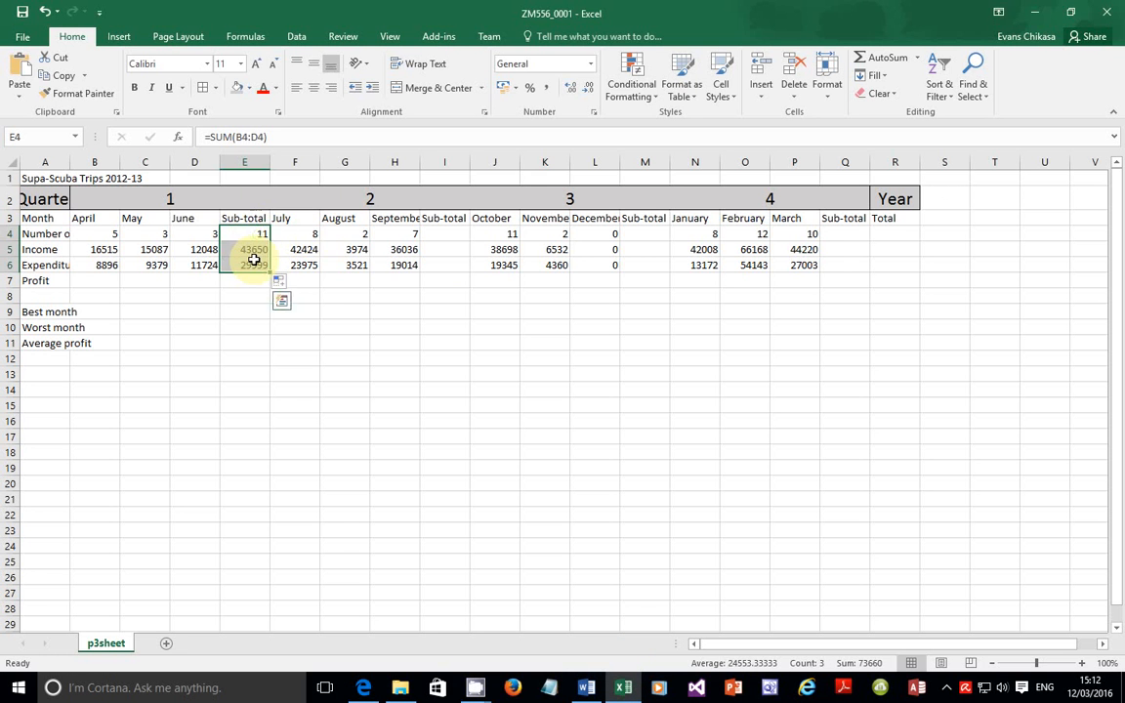
right_click(252, 260)
click(289, 291)
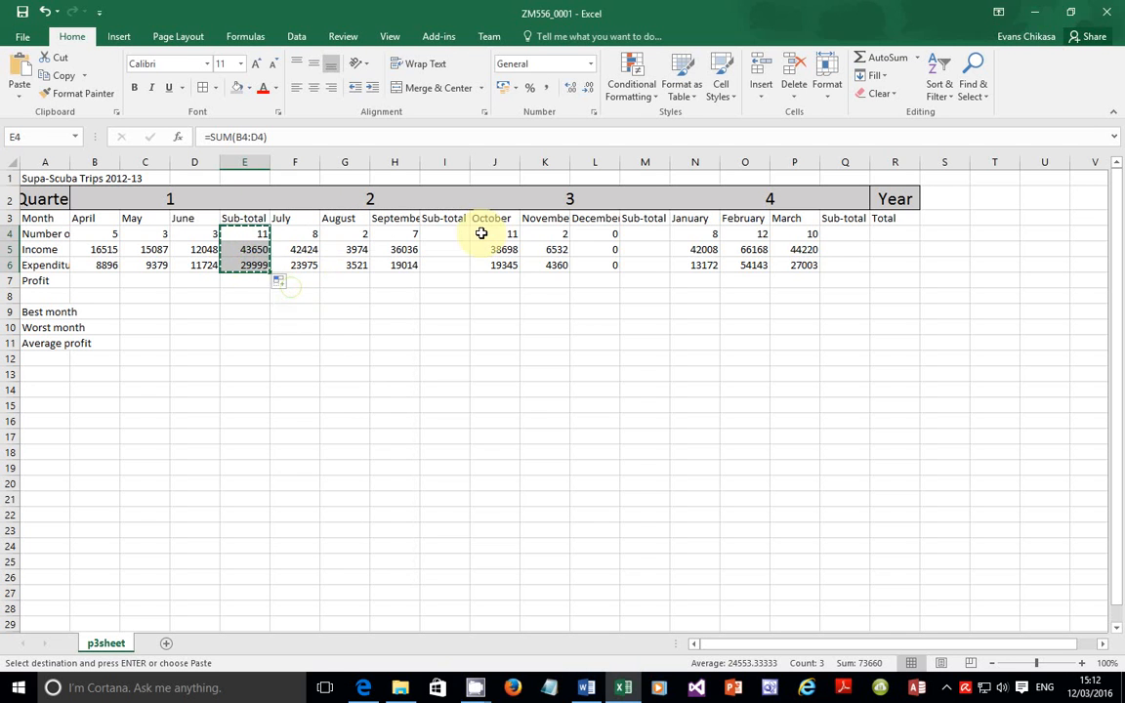
right_click(447, 235)
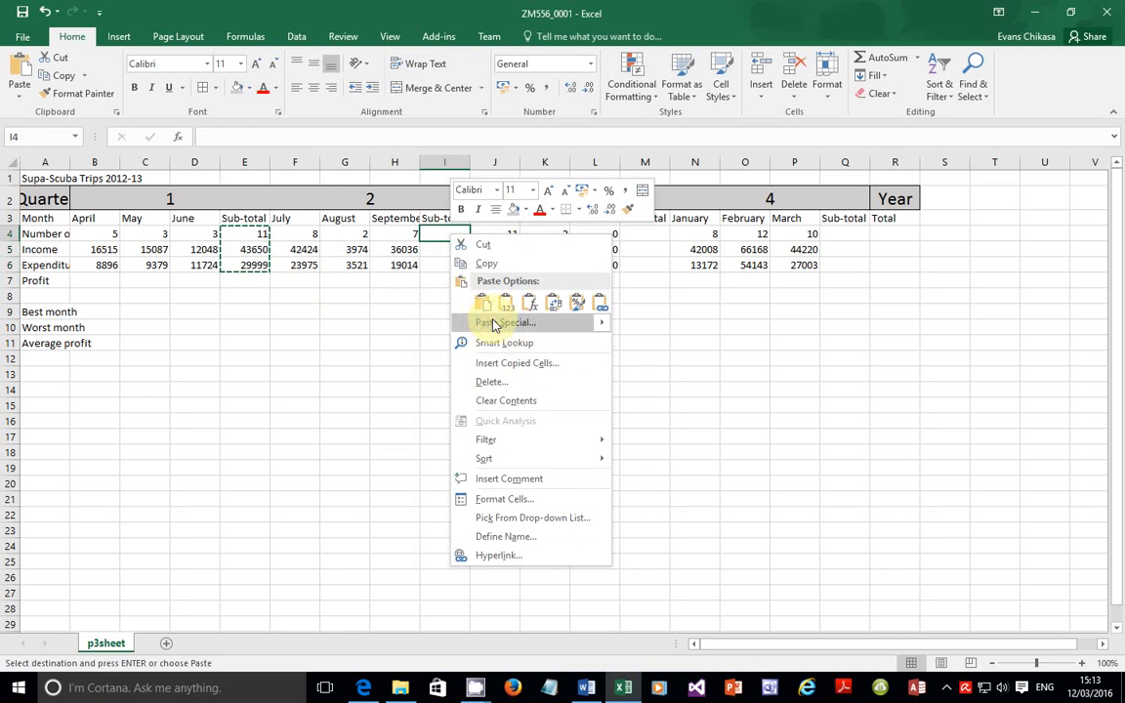
click(484, 305)
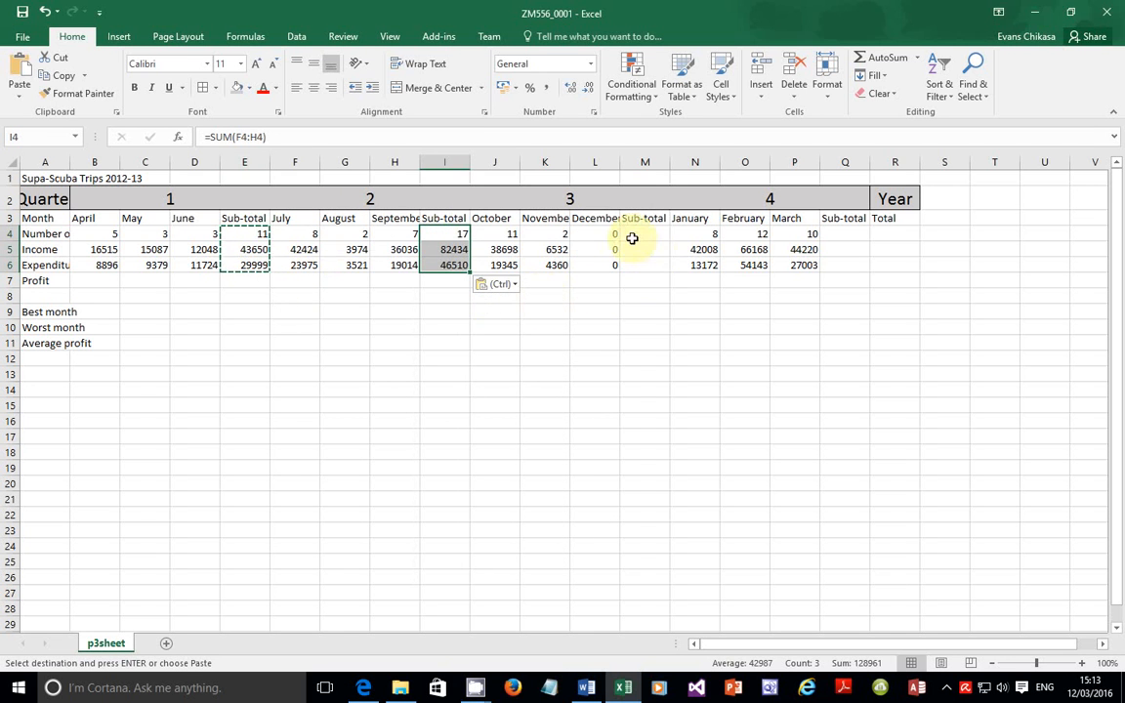
right_click(459, 238)
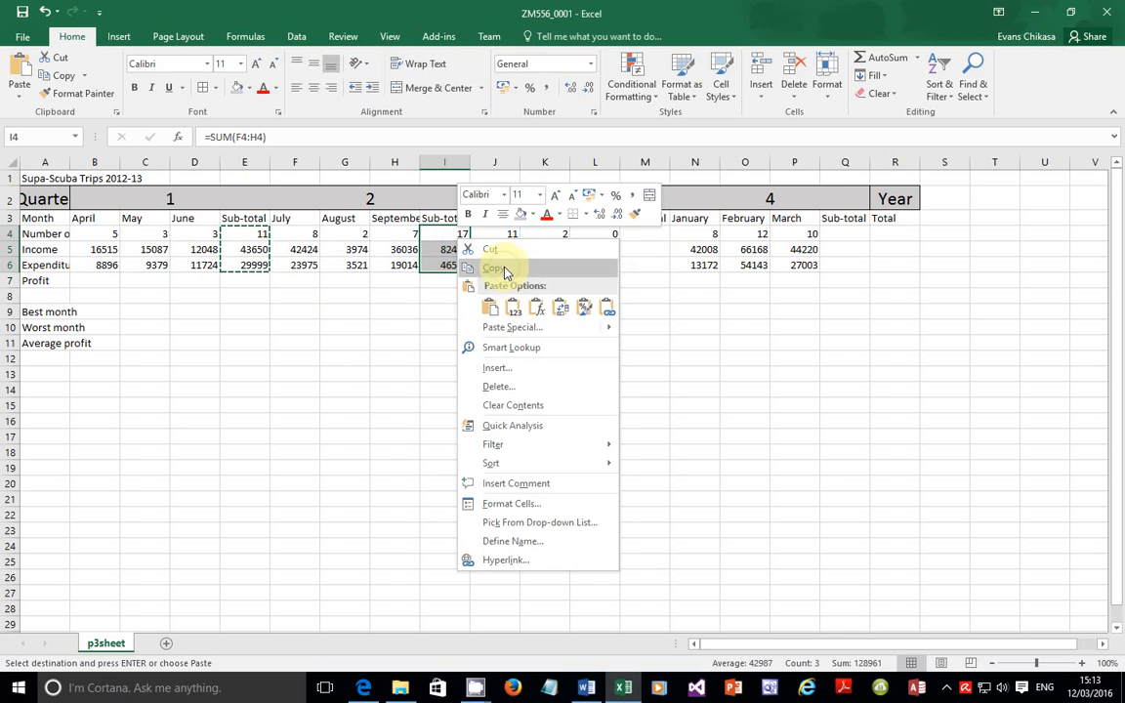
key(Escape)
click(643, 234)
right_click(646, 237)
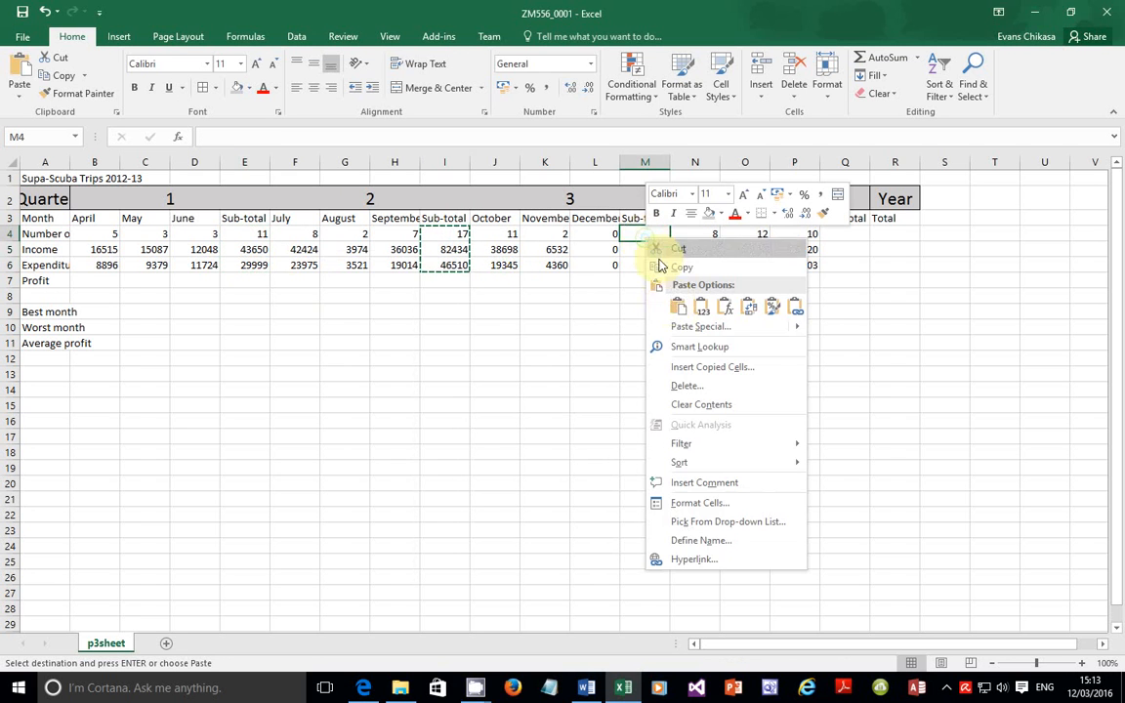
click(679, 312)
right_click(829, 238)
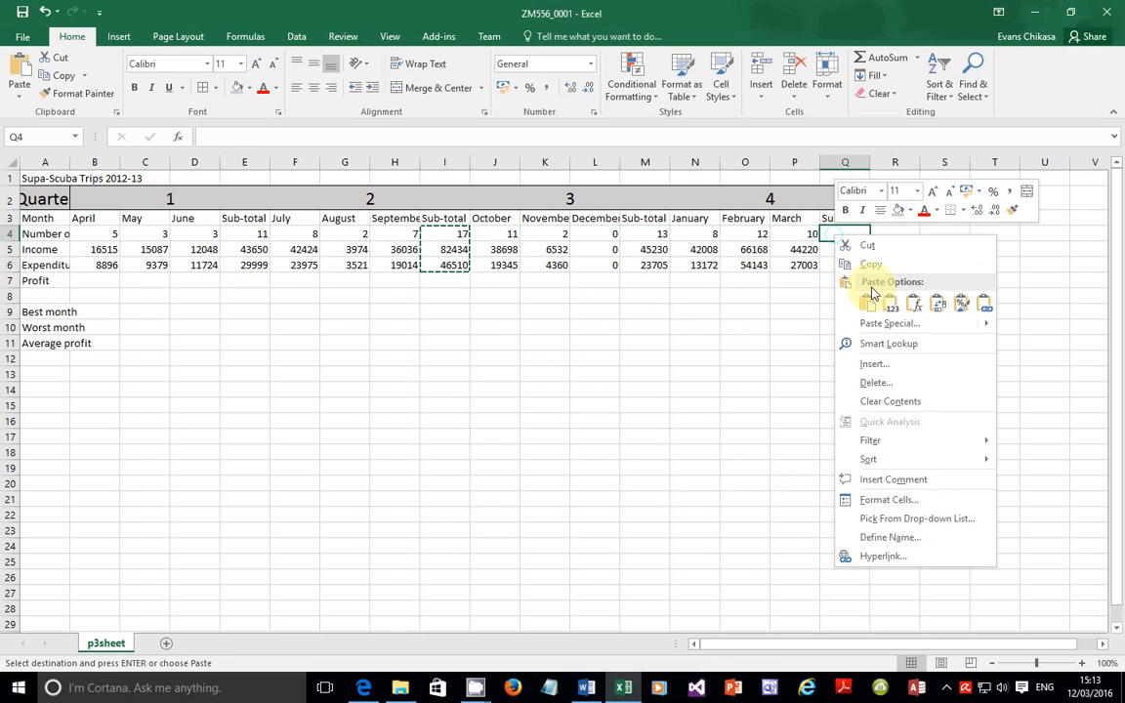
click(871, 309)
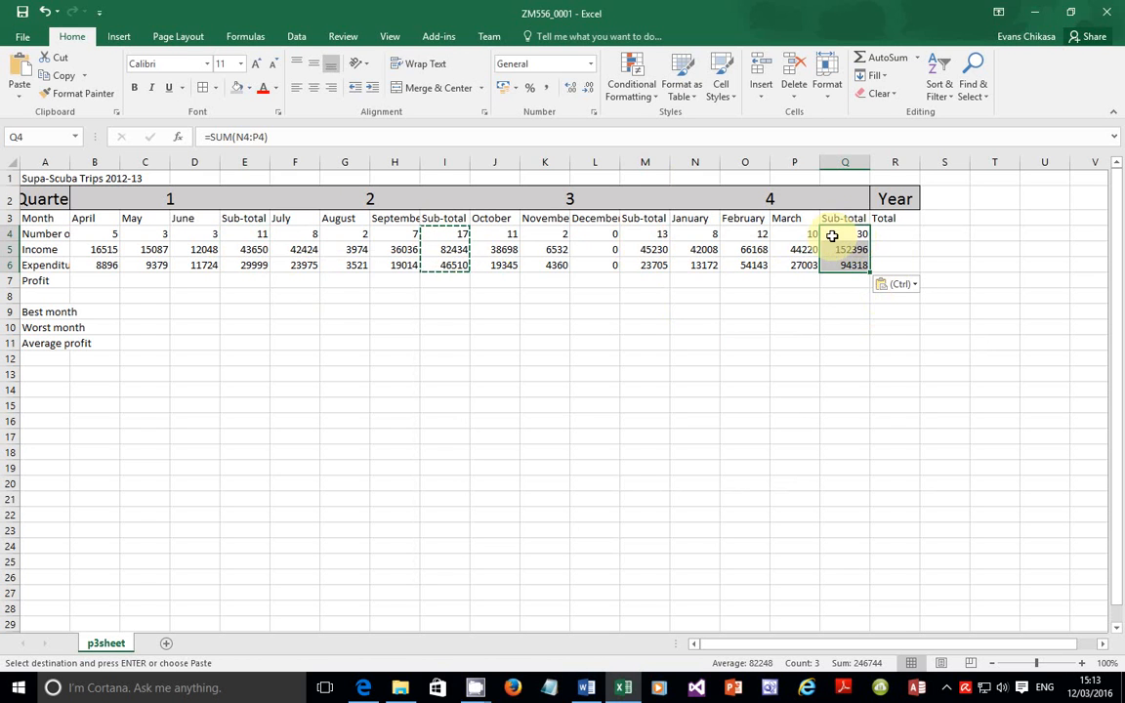
Step: Check the replicated subtotals in Q4 and I4, confirming I4 holds =SUM(F4:H4)
click(848, 237)
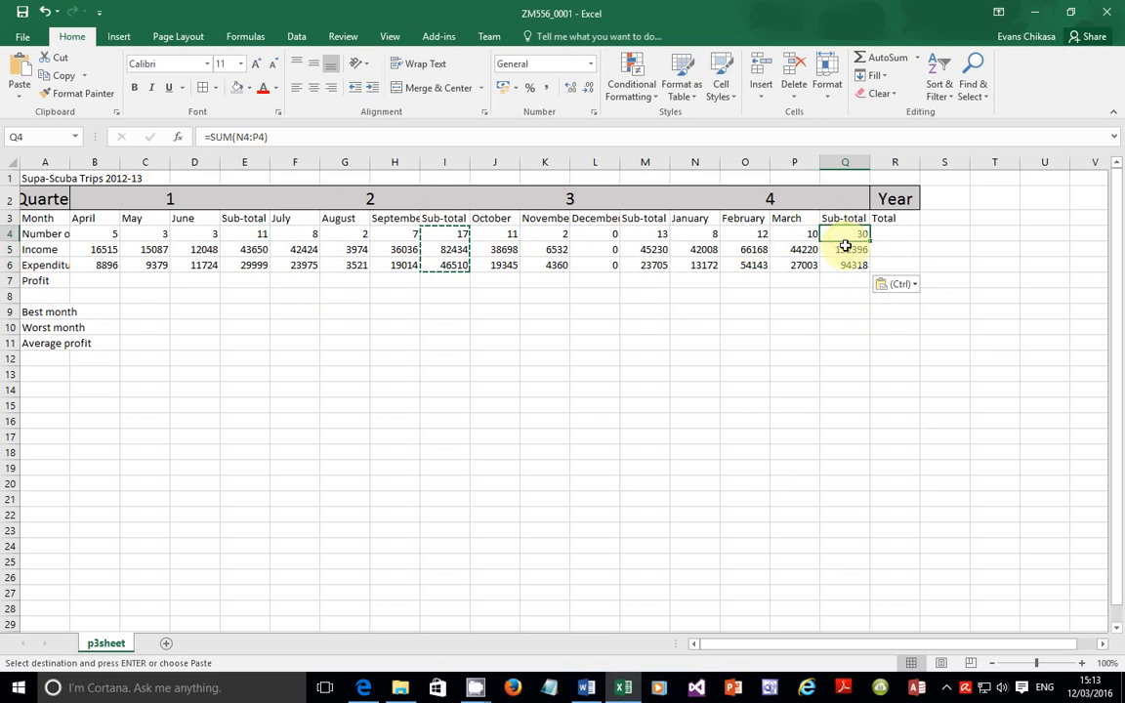
click(446, 239)
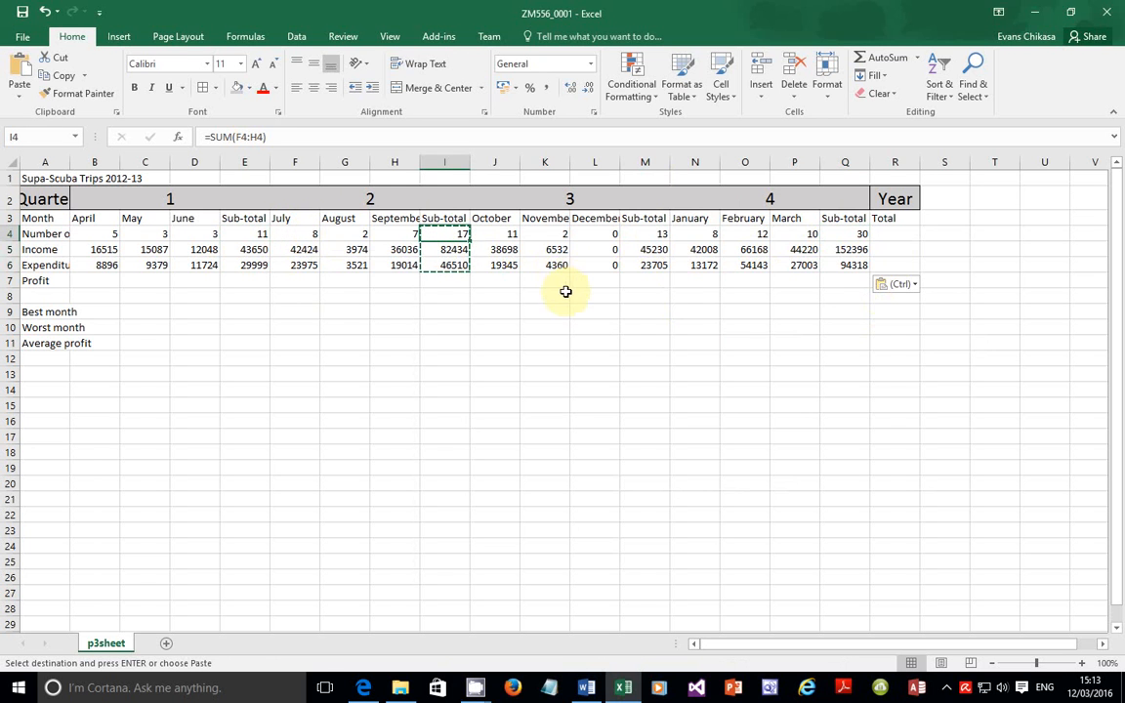
click(329, 138)
key(Return)
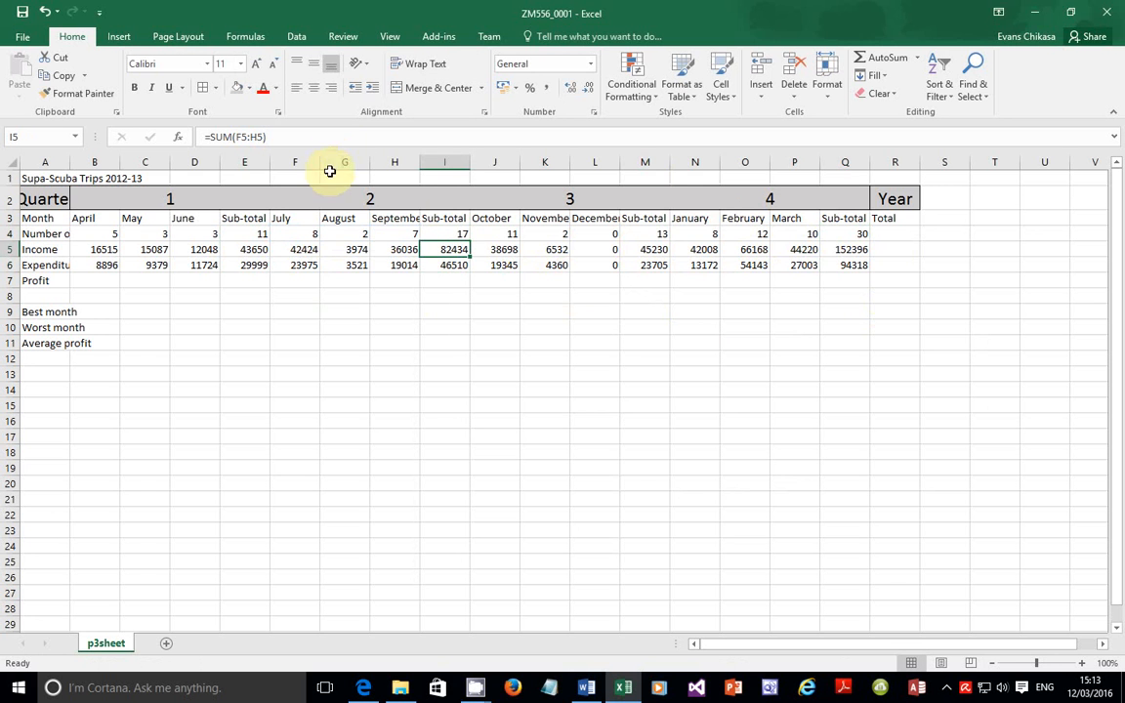
Step: Highlight step 9 and its Profit = Income – Expenditure rule on page 3 of the PDF
click(363, 687)
scroll(390, 381, down, 3)
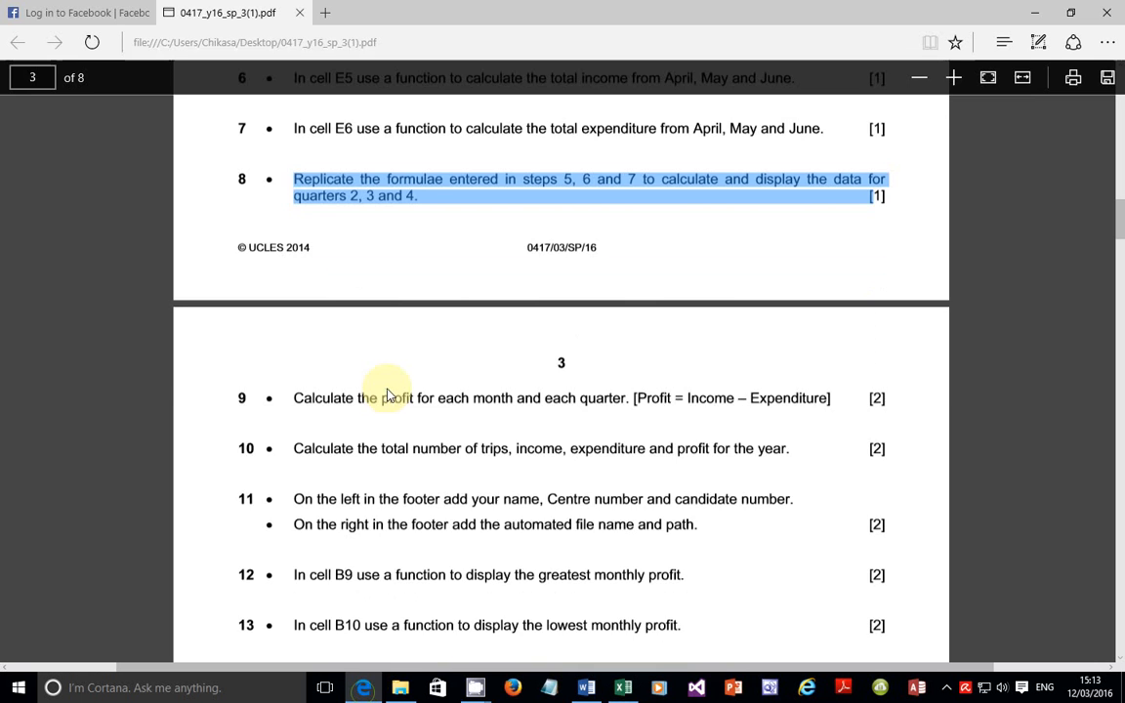
drag(295, 216, 732, 214)
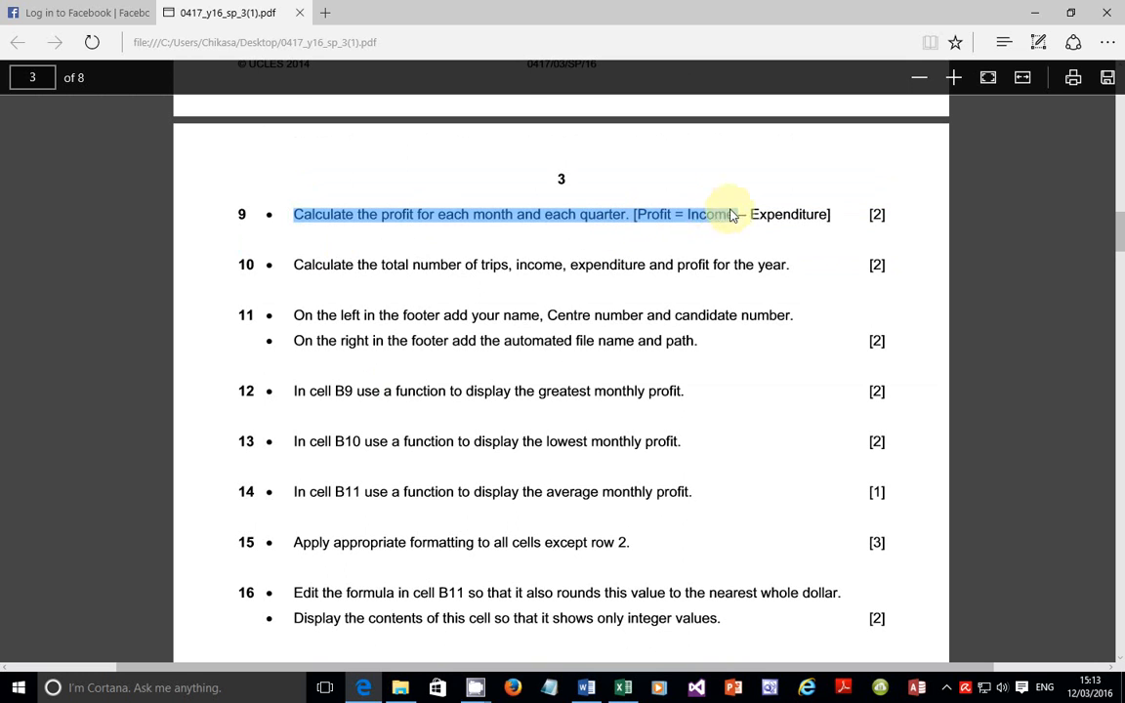
drag(634, 216, 820, 226)
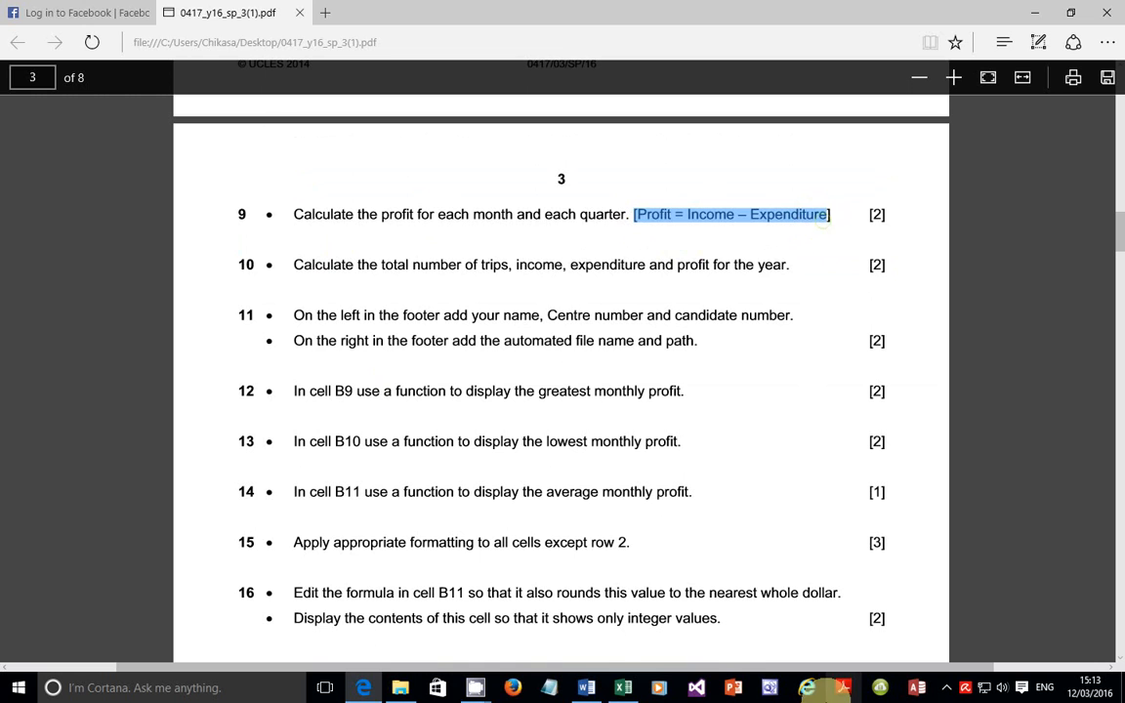
click(625, 689)
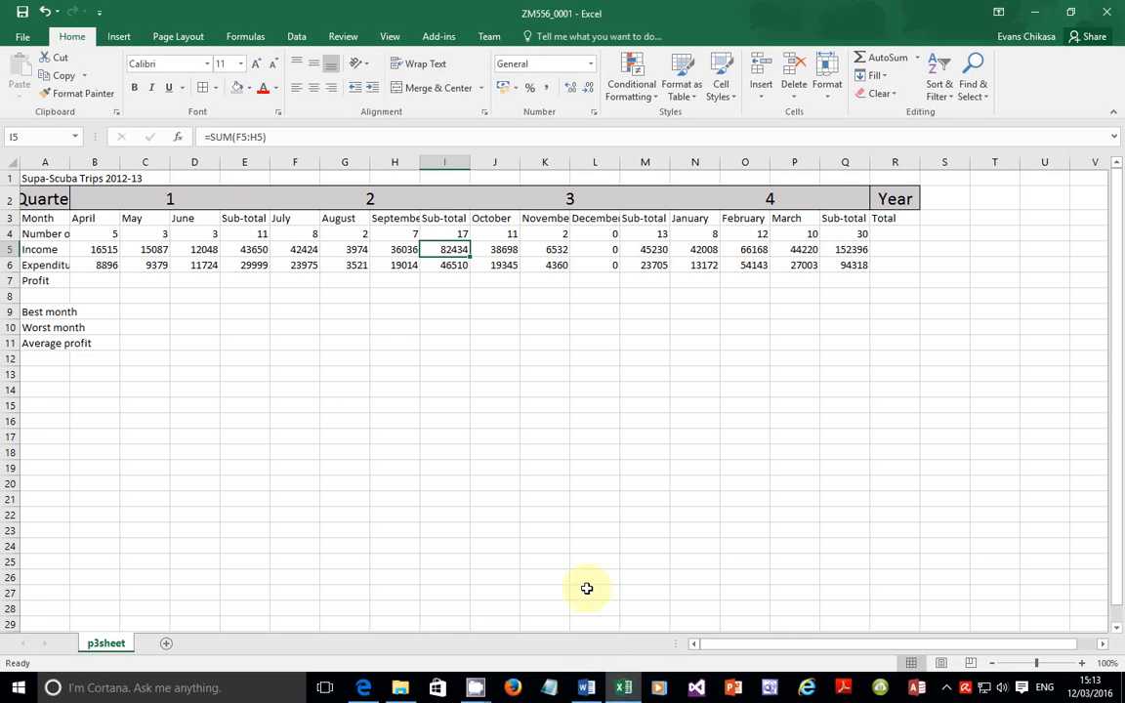
Step: Enter =B5-B6 in B7 to calculate April's profit
click(104, 280)
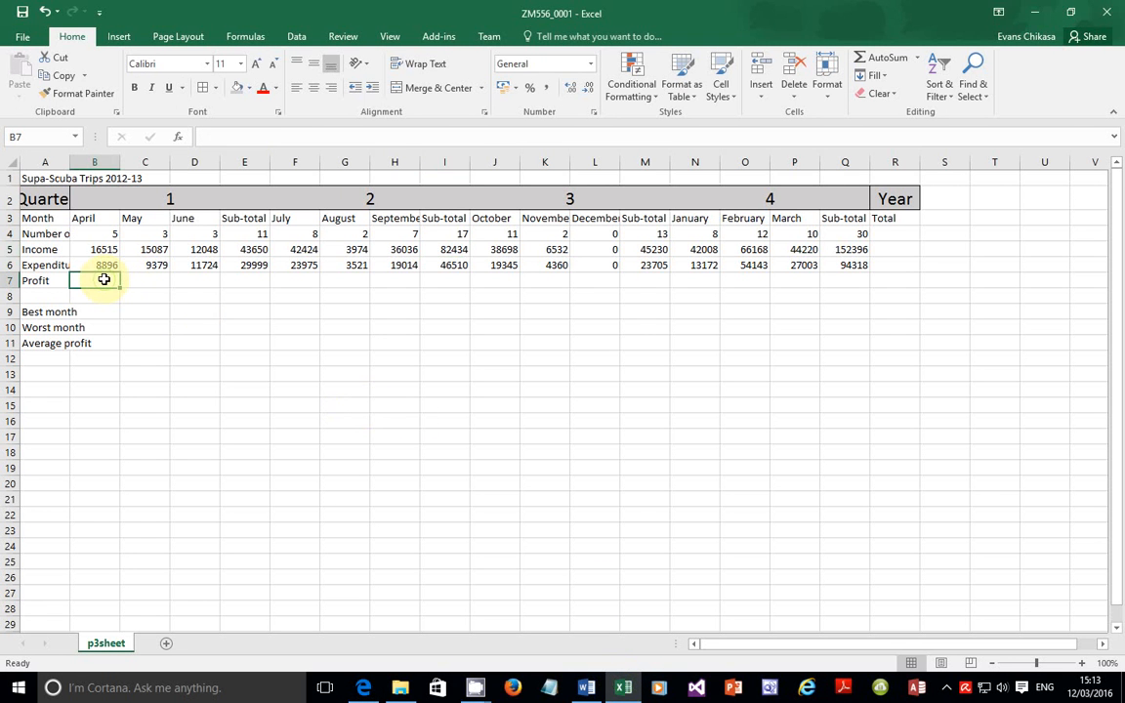
click(103, 249)
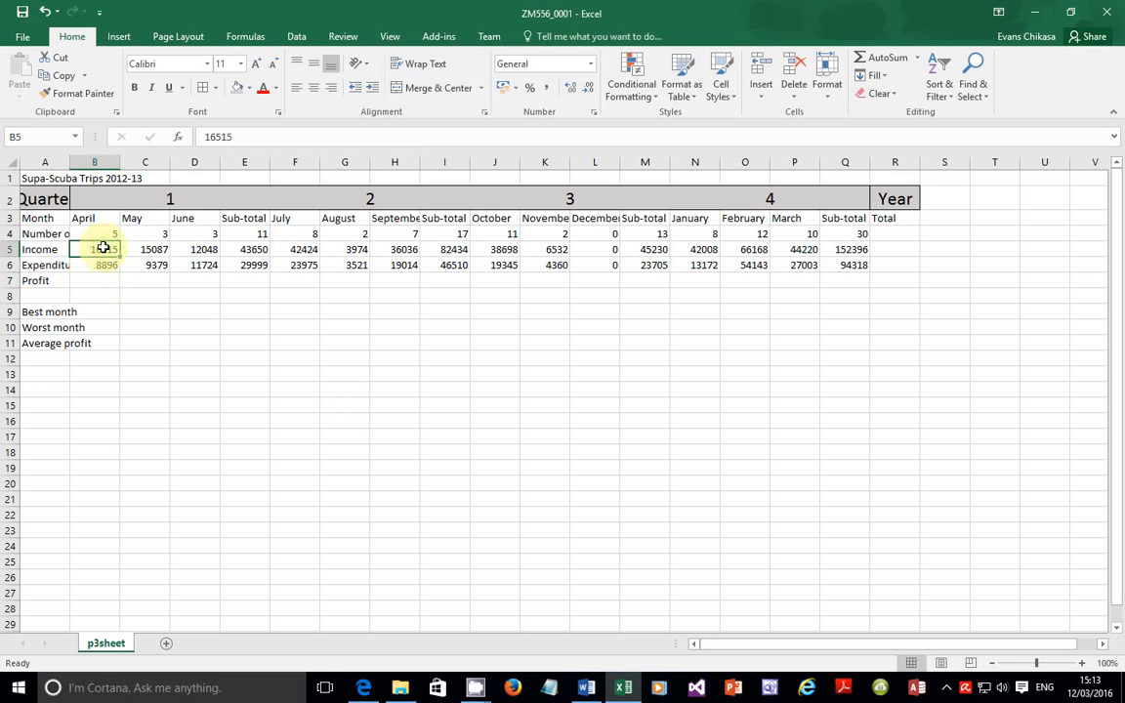
click(104, 263)
click(104, 280)
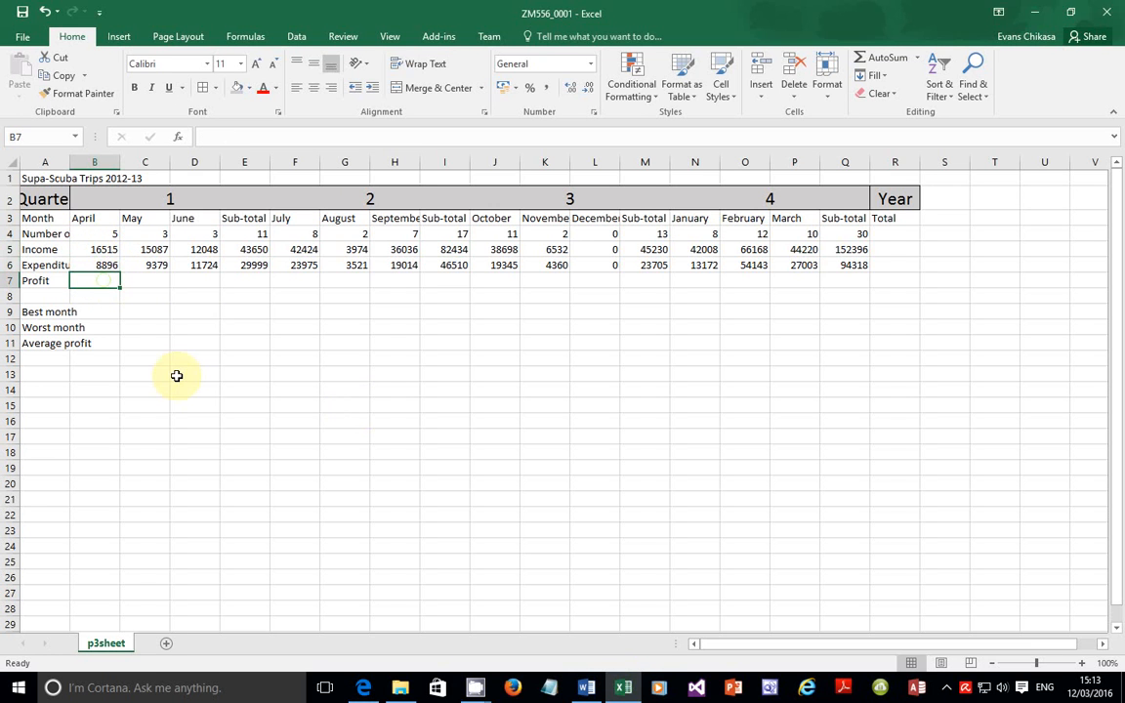
text(=)
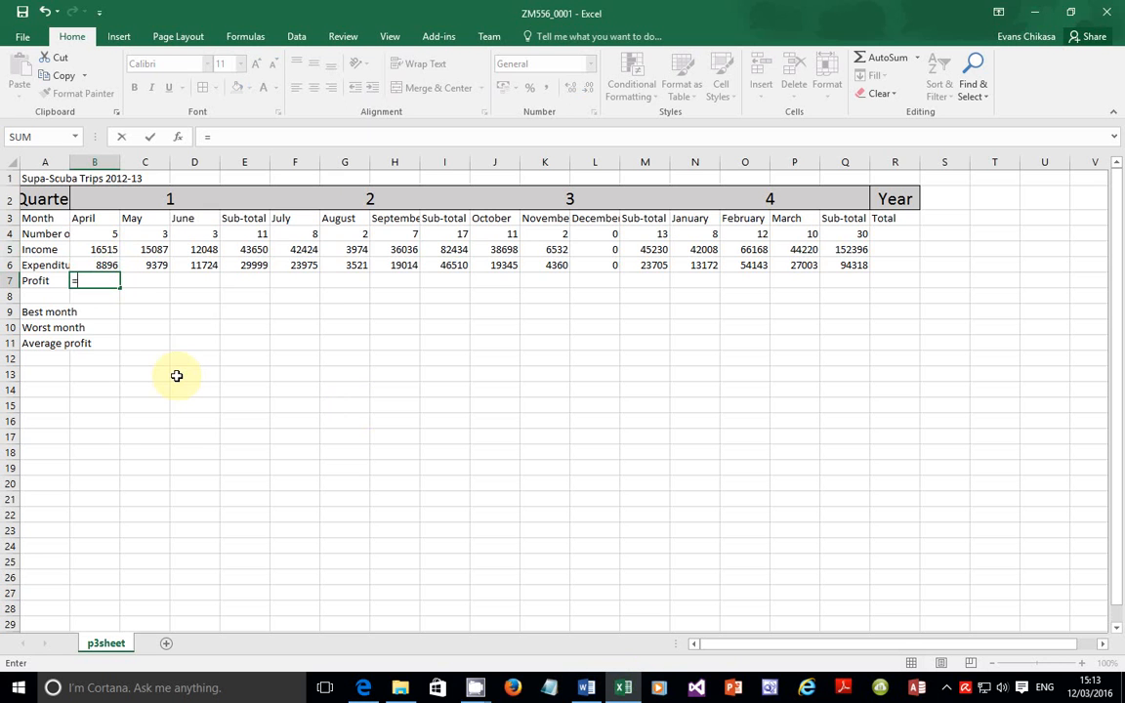
text(b5-)
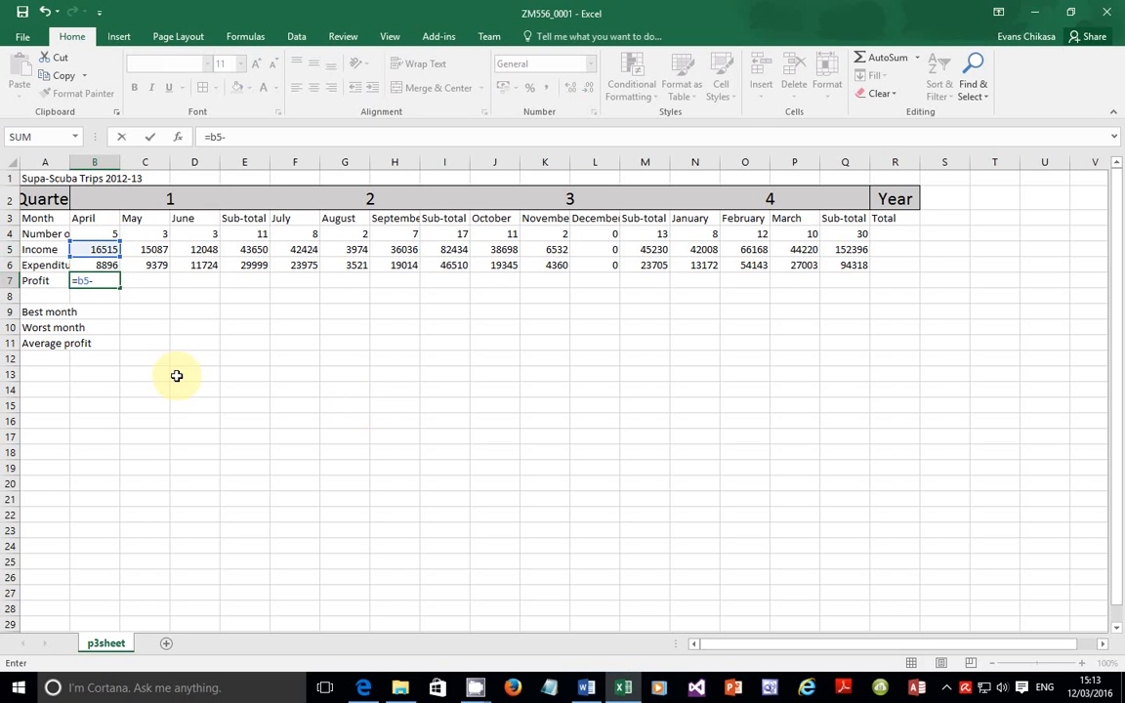
text(b6)
key(Return)
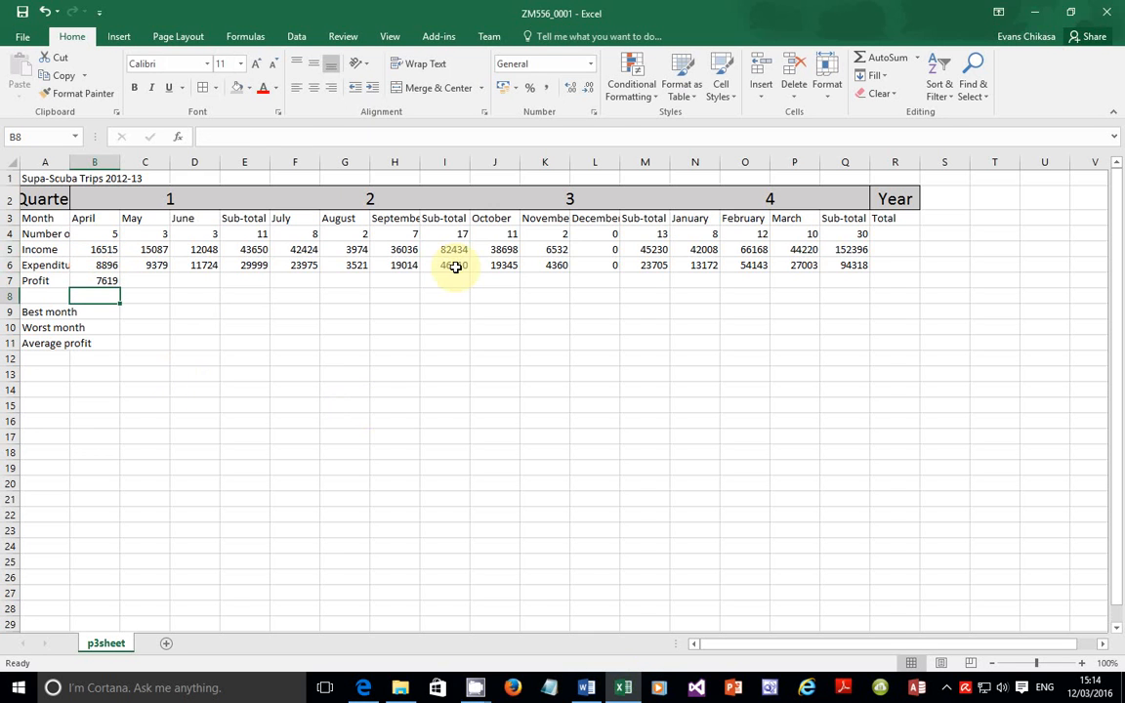
Step: Fill B7's profit formula across row 7 through Q7
click(363, 684)
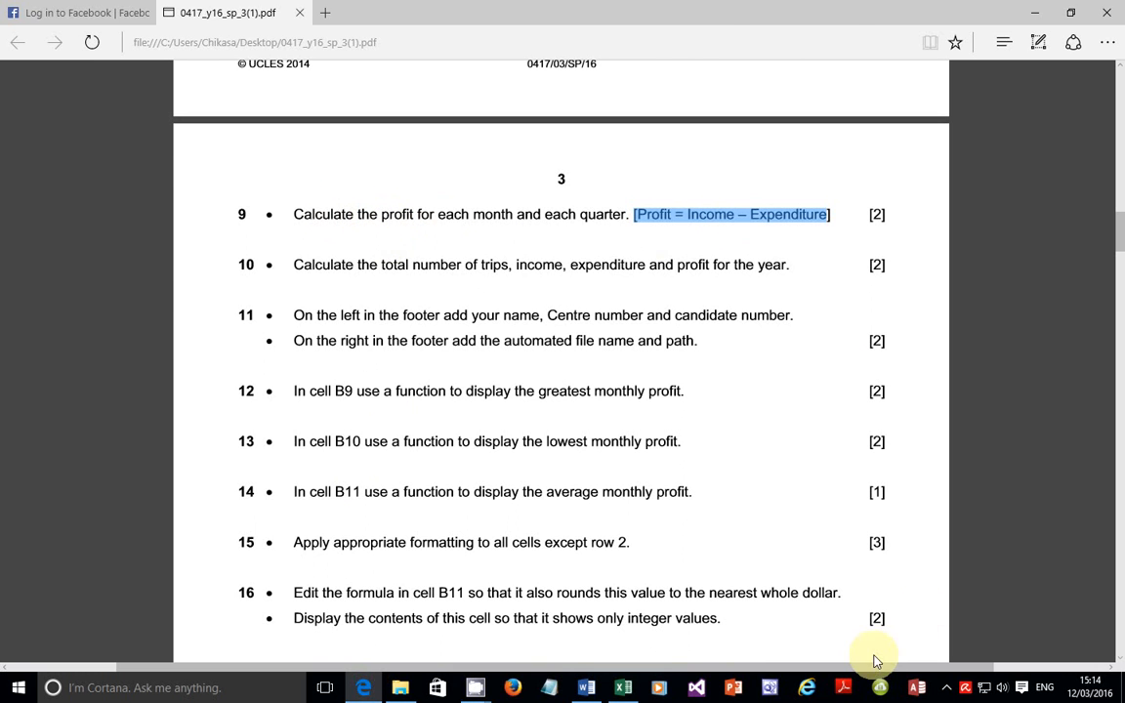
click(625, 685)
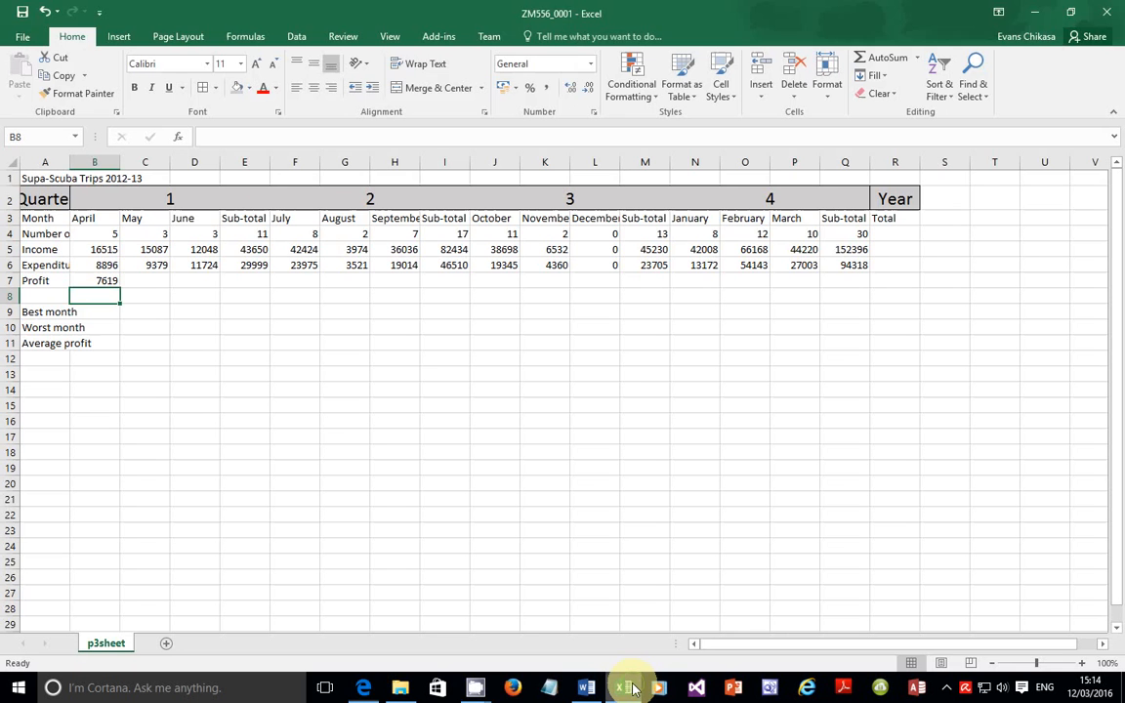
click(107, 281)
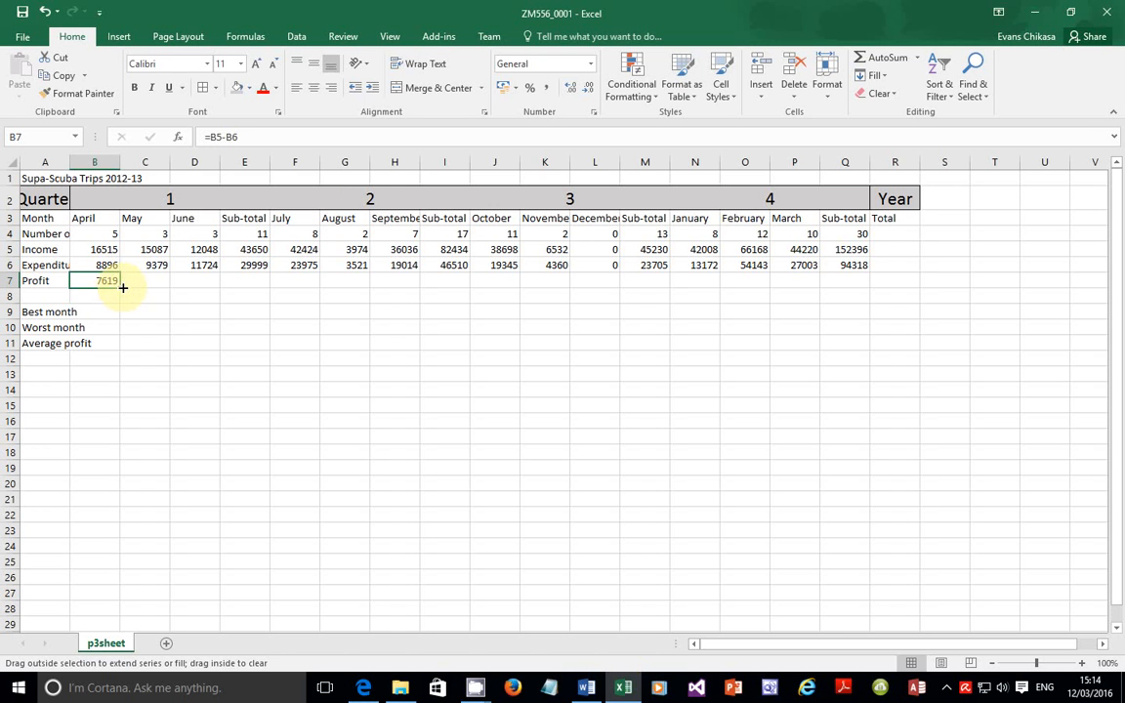
drag(142, 286, 851, 272)
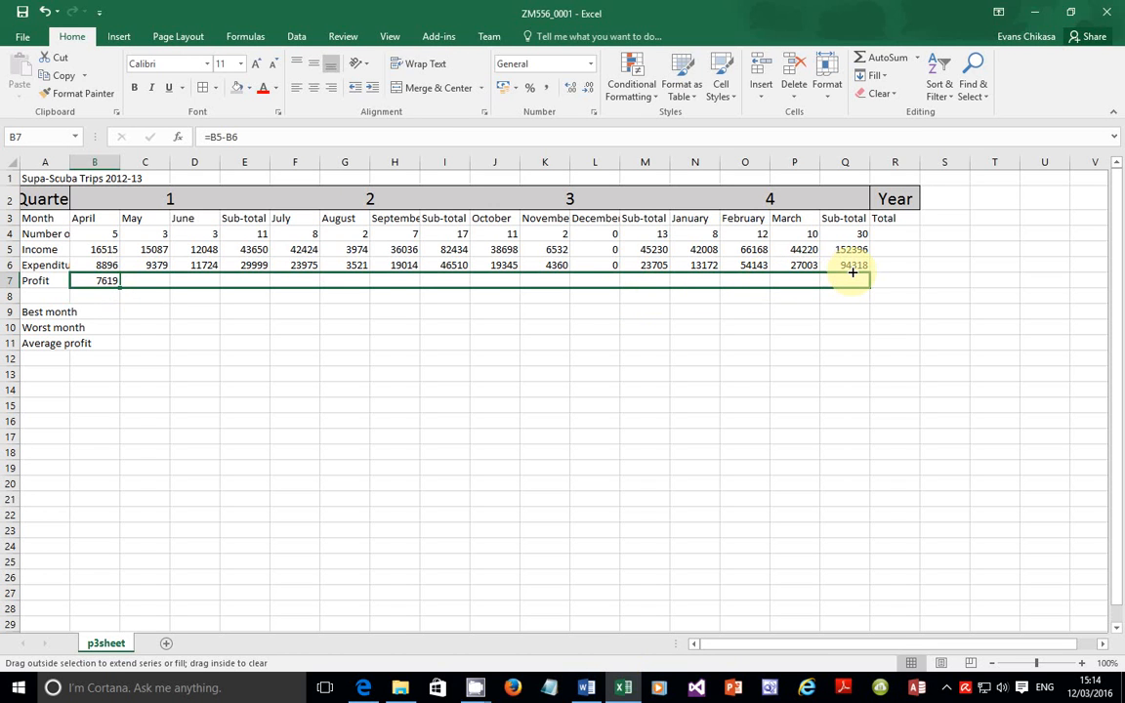
drag(851, 272, 854, 276)
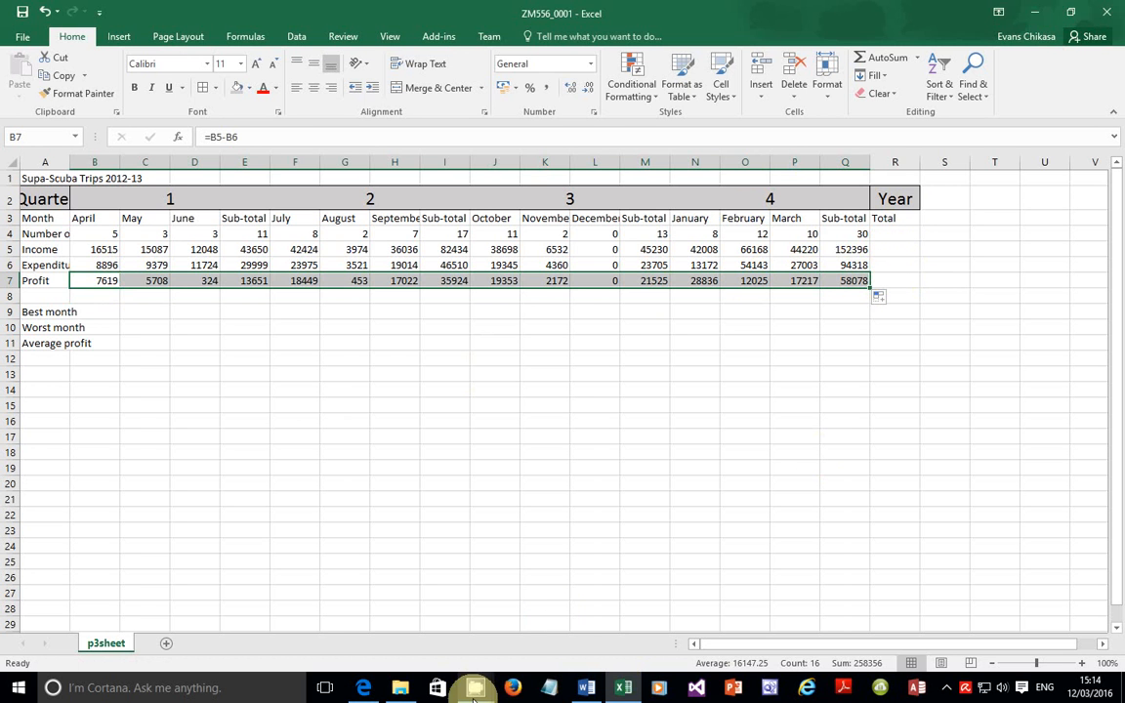
Step: Highlight step 10 on the year totals in the exam PDF
click(367, 686)
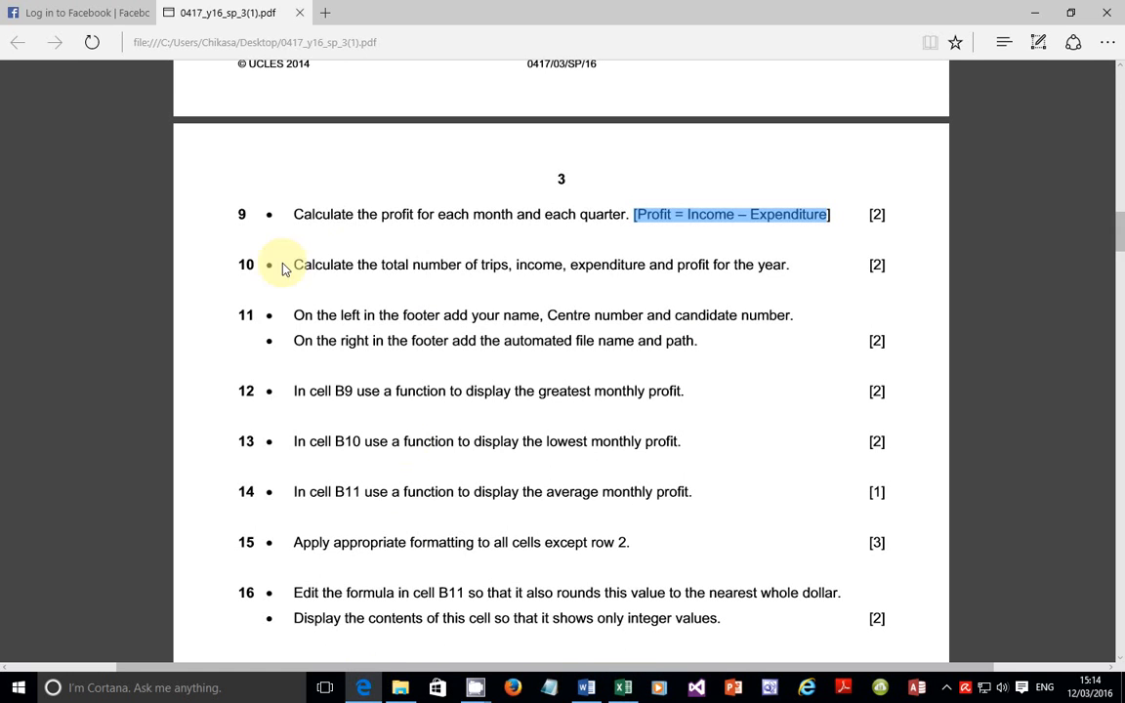
drag(297, 266, 789, 267)
click(623, 687)
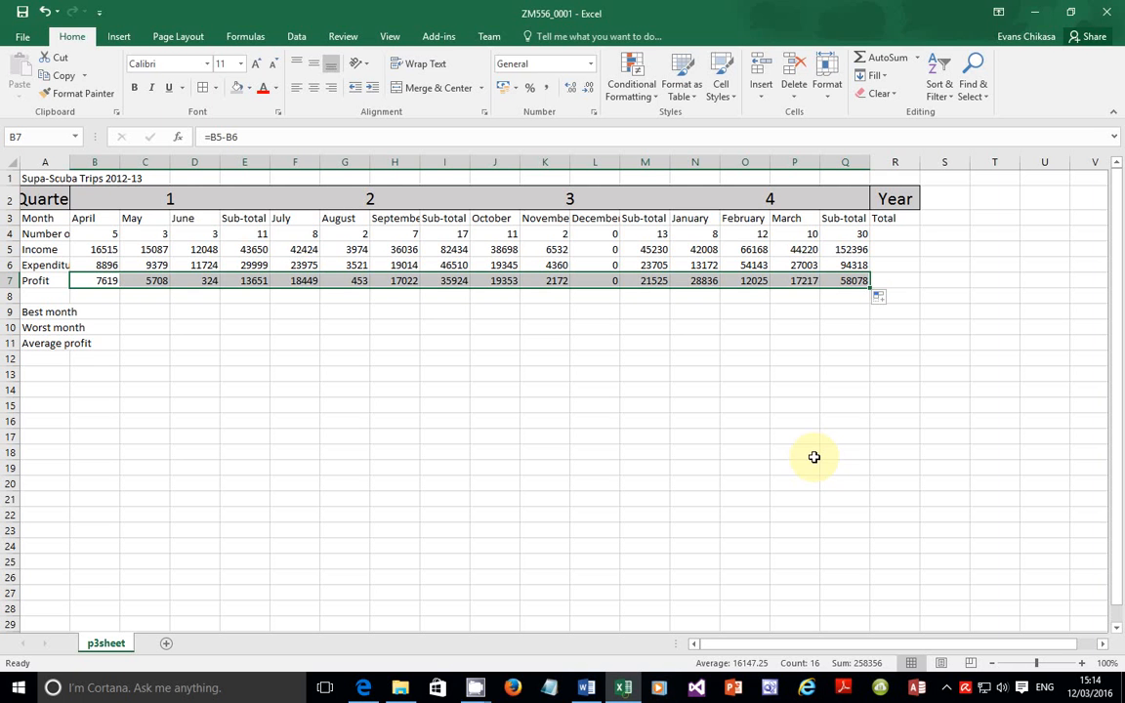
Step: Enter =E4+I4+M4+Q4 in R4 to total the year's trips, giving 71
click(895, 236)
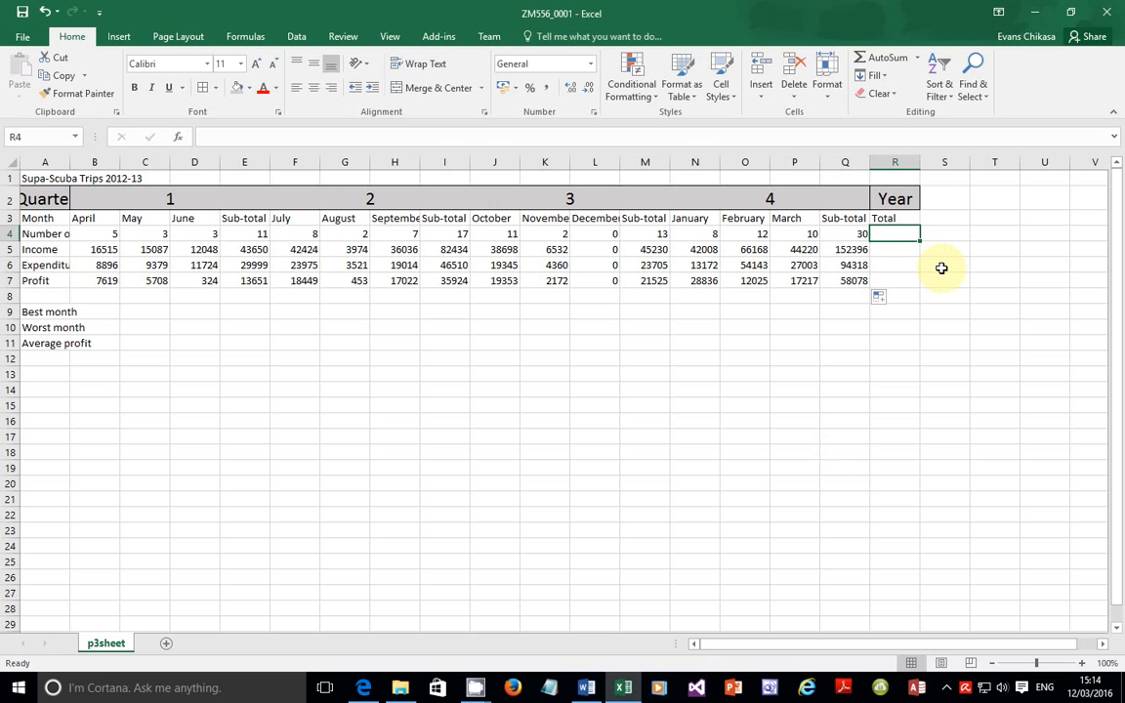
text(=)
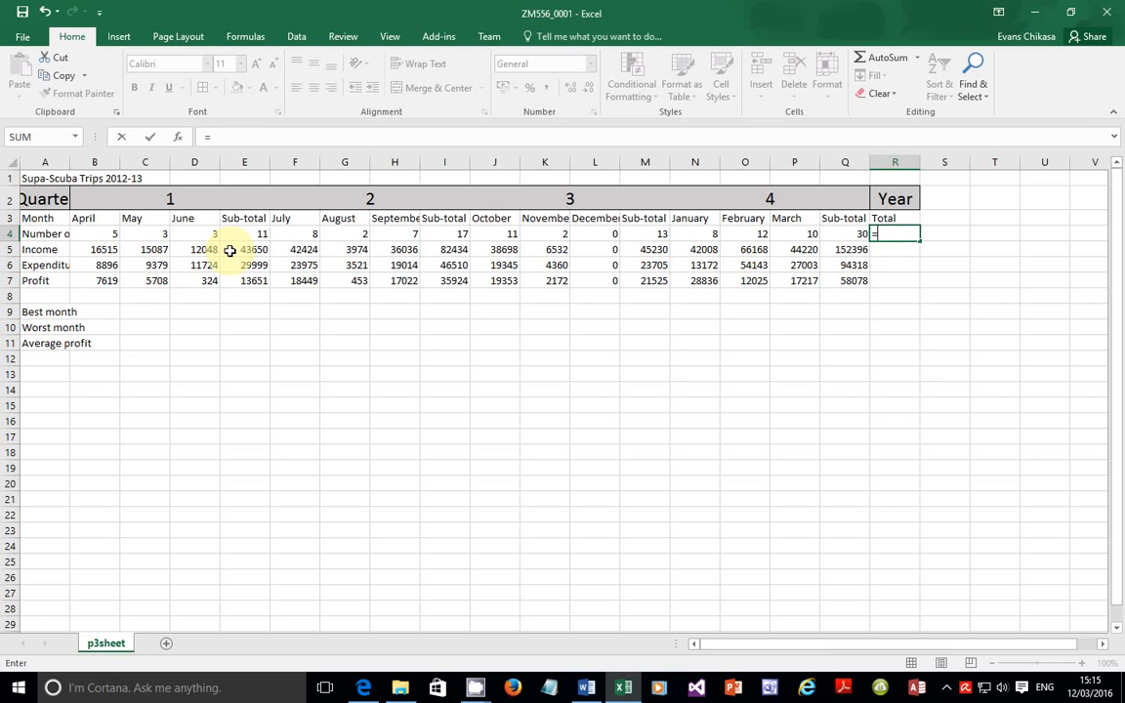
text(E4)
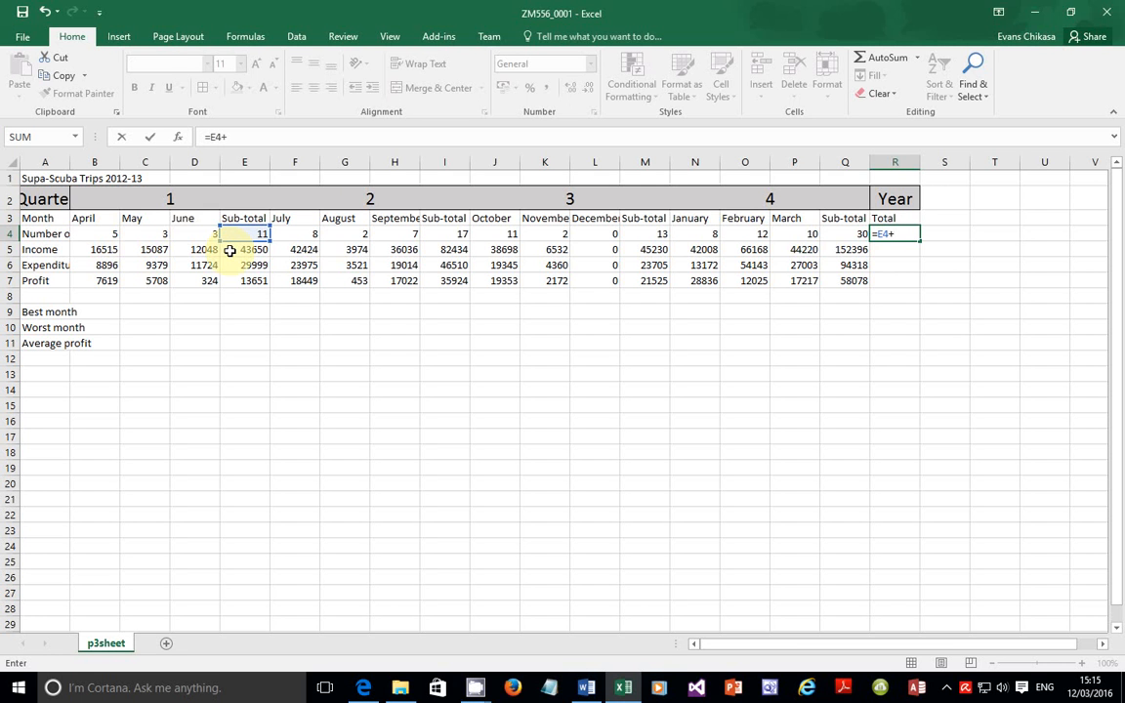
text(+I)
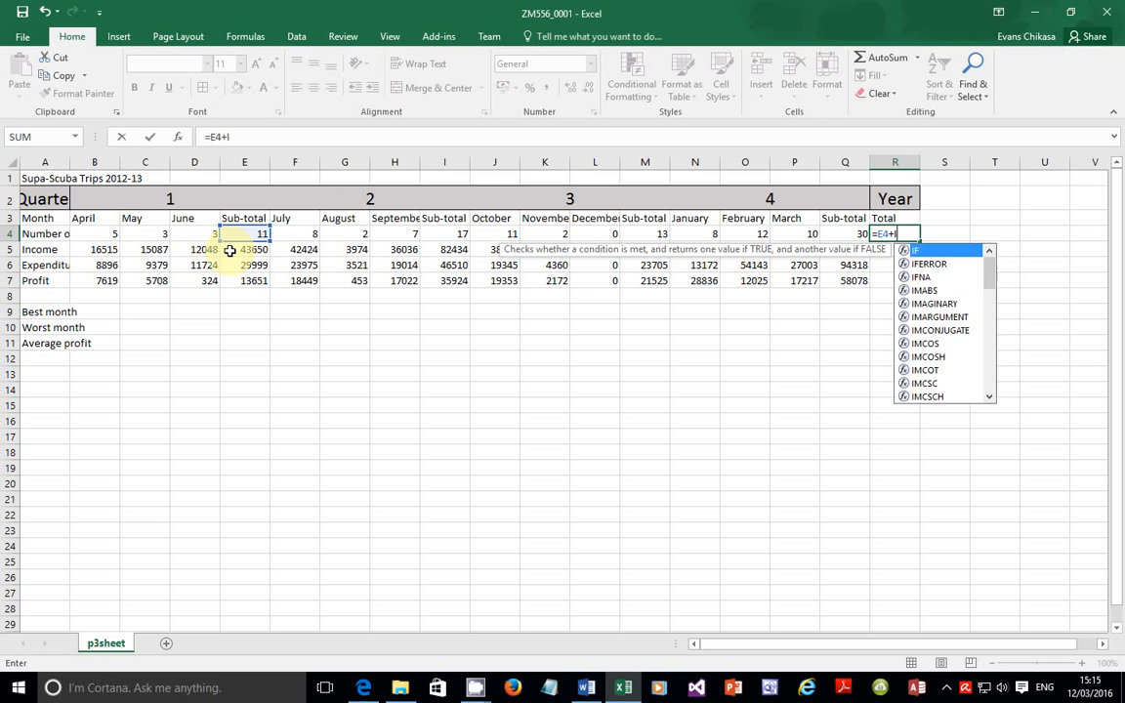
text(4)
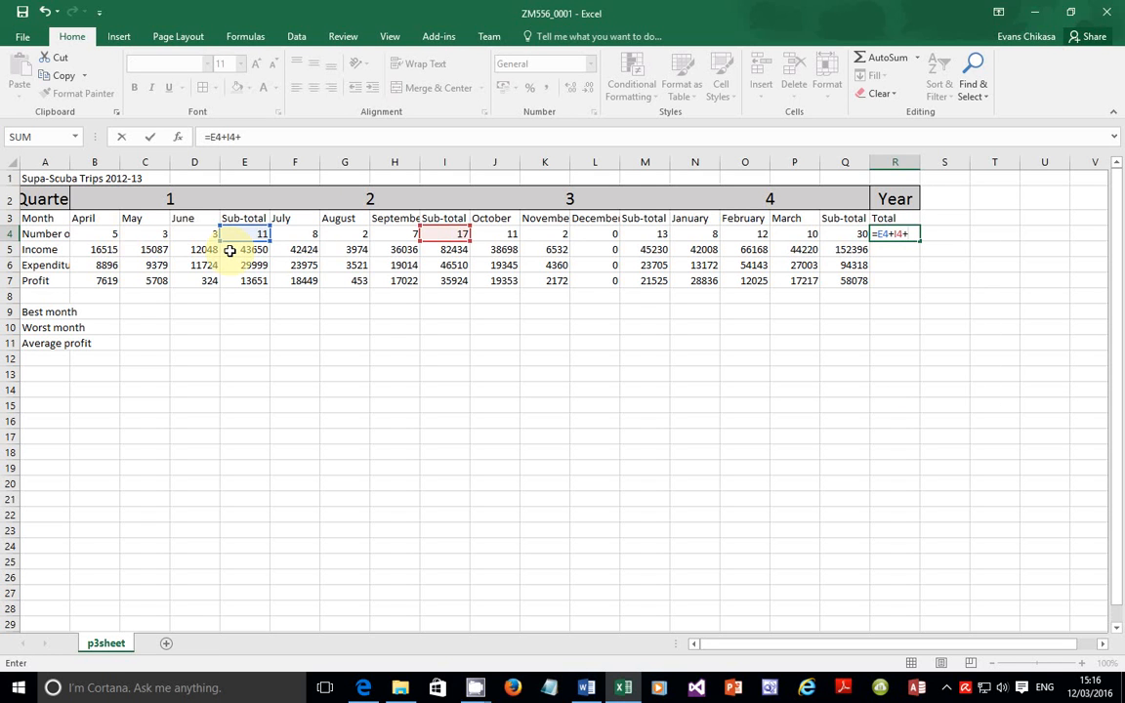
text(+M4)
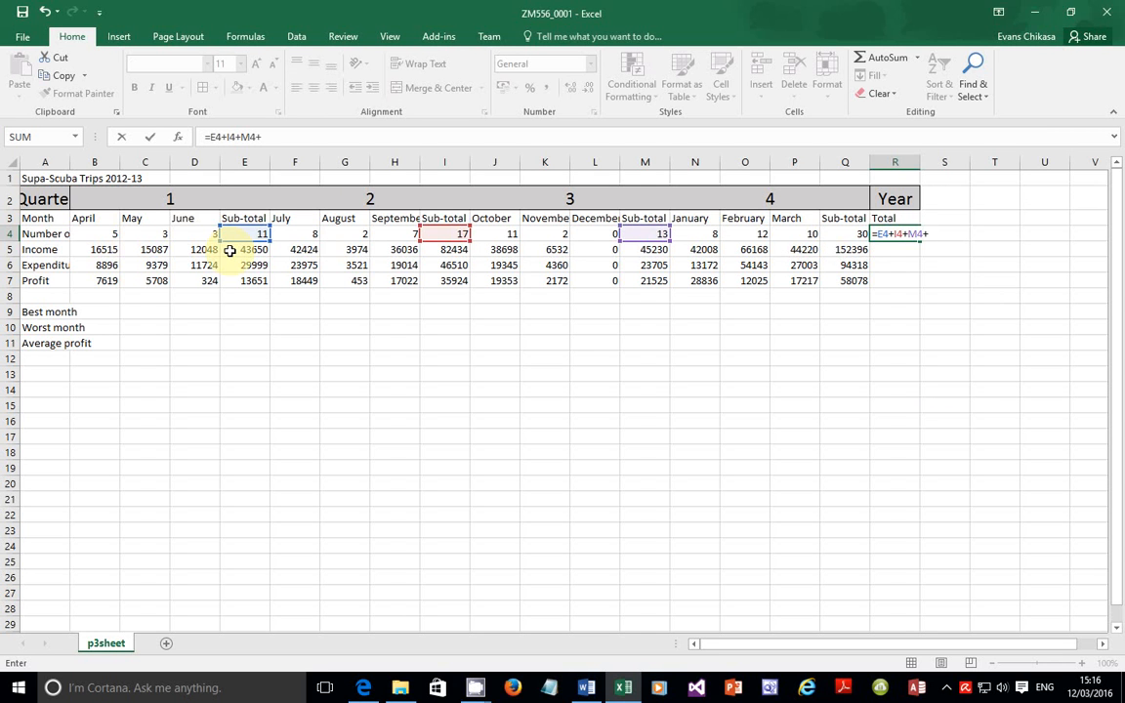
text(+Q4)
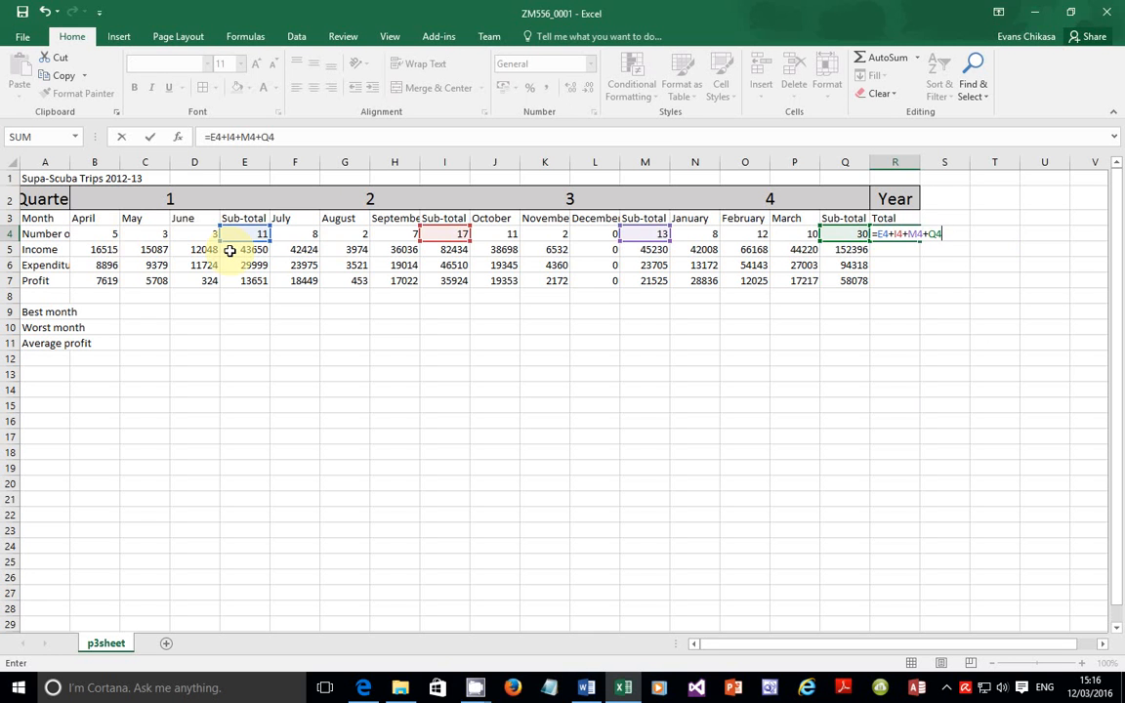
key(Return)
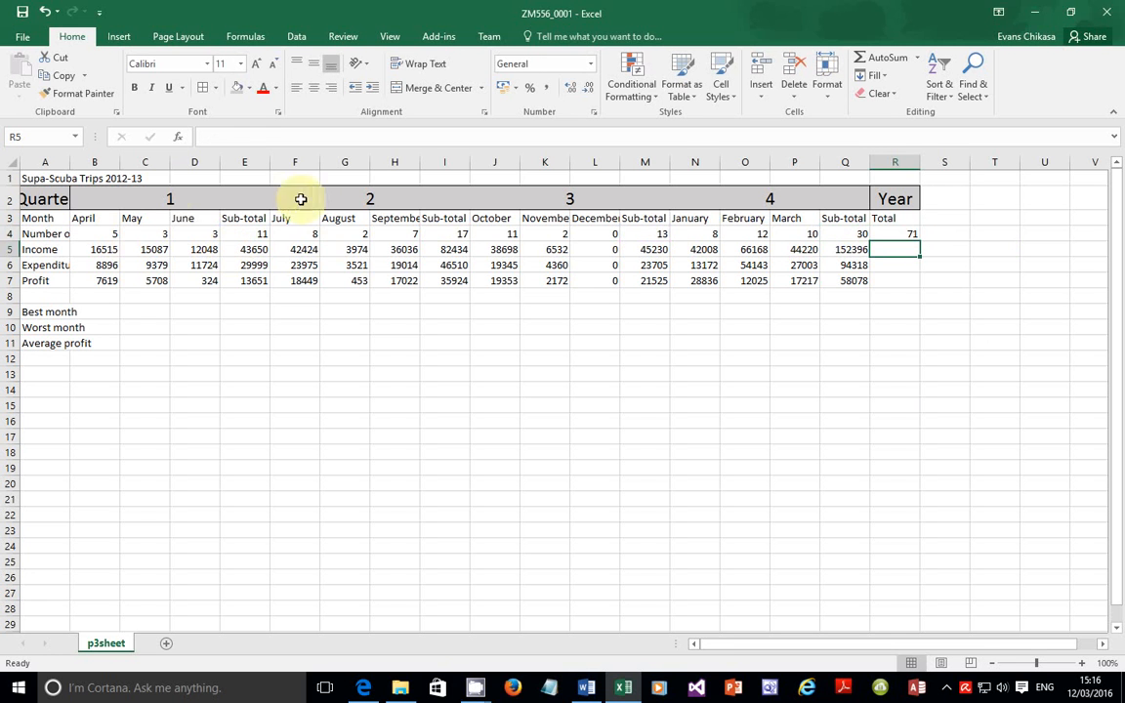
click(906, 235)
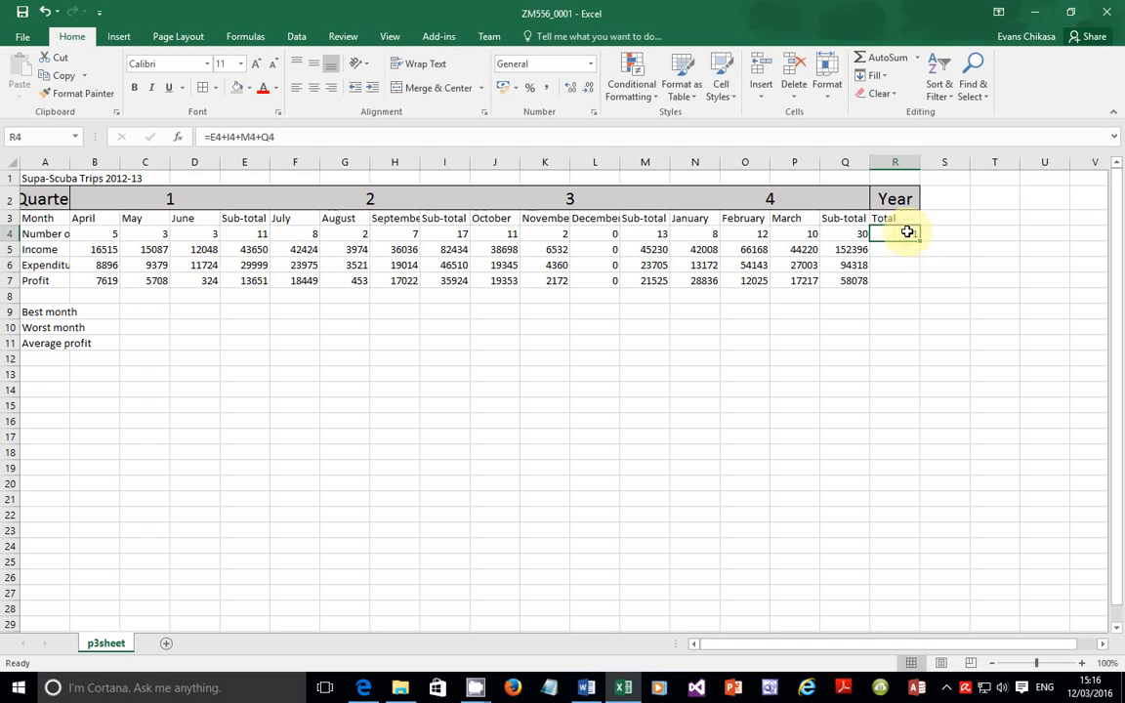
Step: Check the four quarters' trips and income sub-total formulas, then fill R4's formula down to R7
click(257, 236)
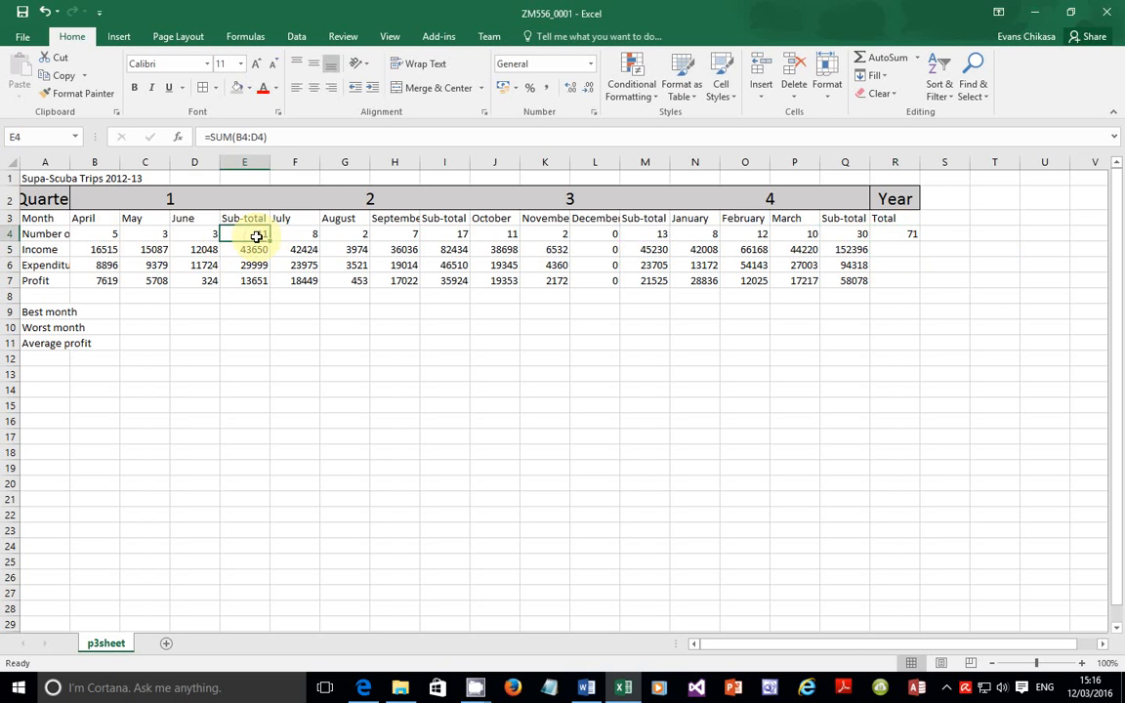
click(441, 234)
click(649, 235)
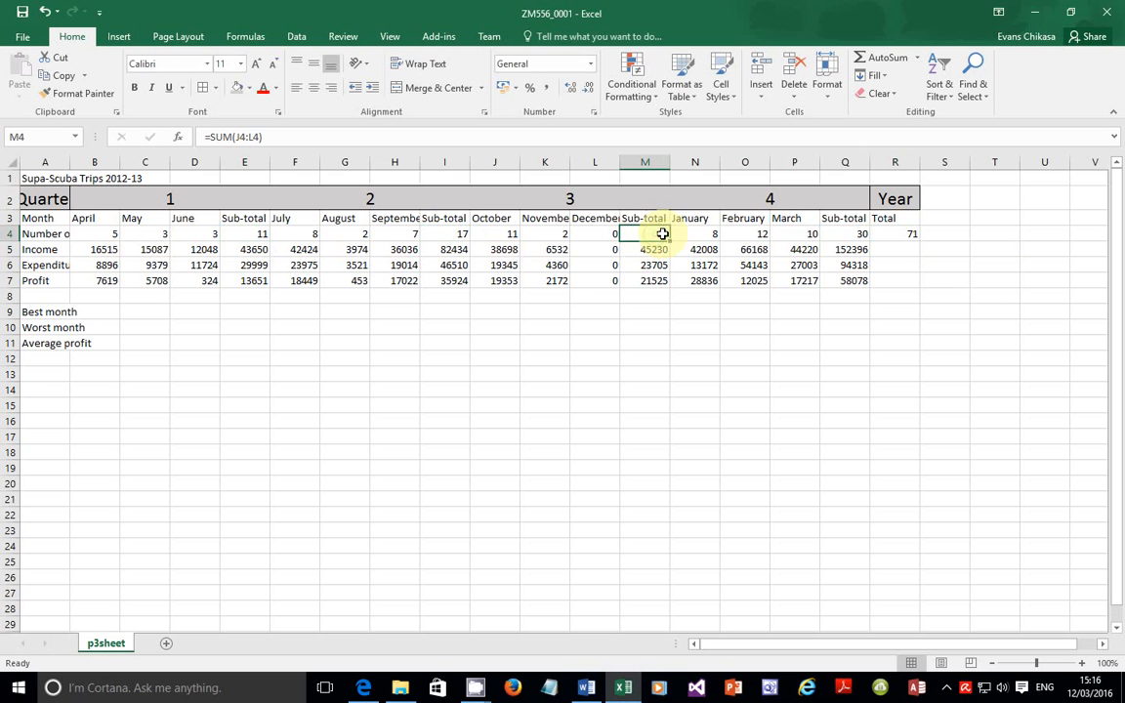
click(847, 234)
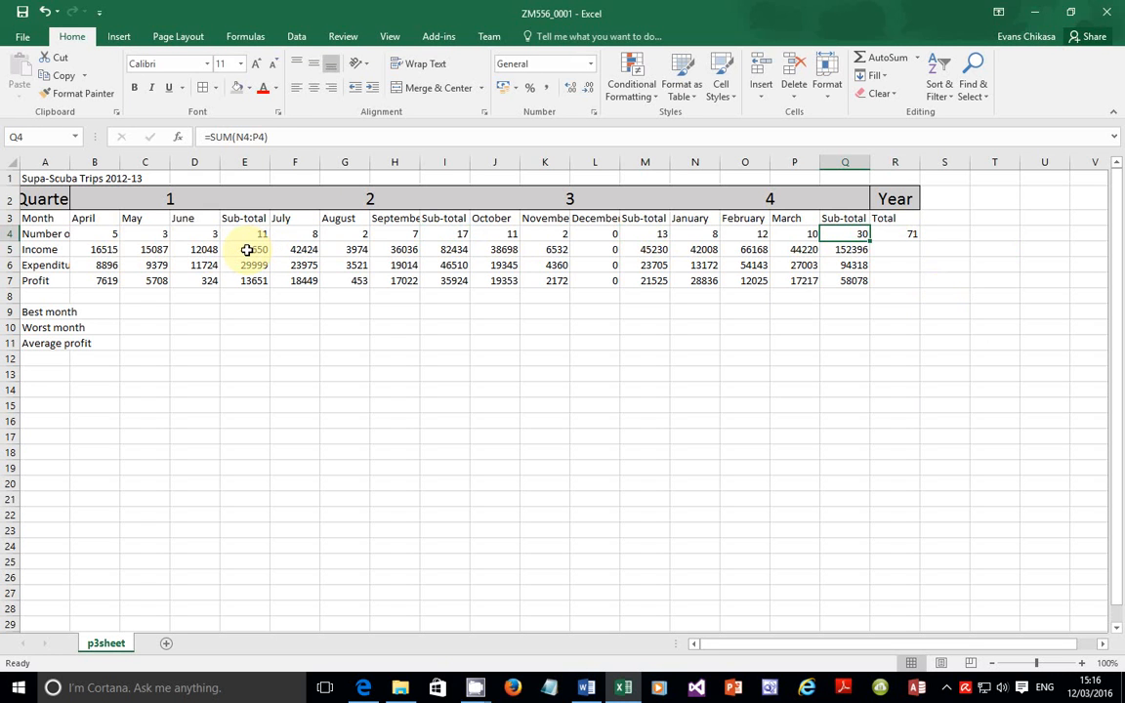
click(247, 250)
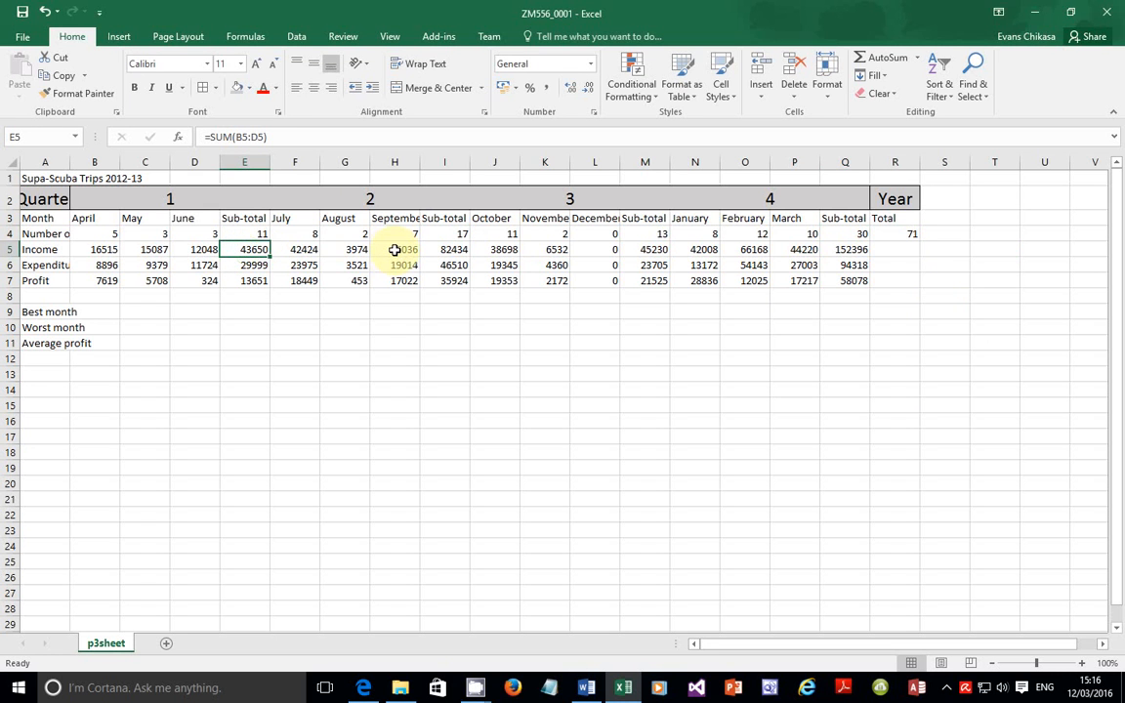
click(445, 250)
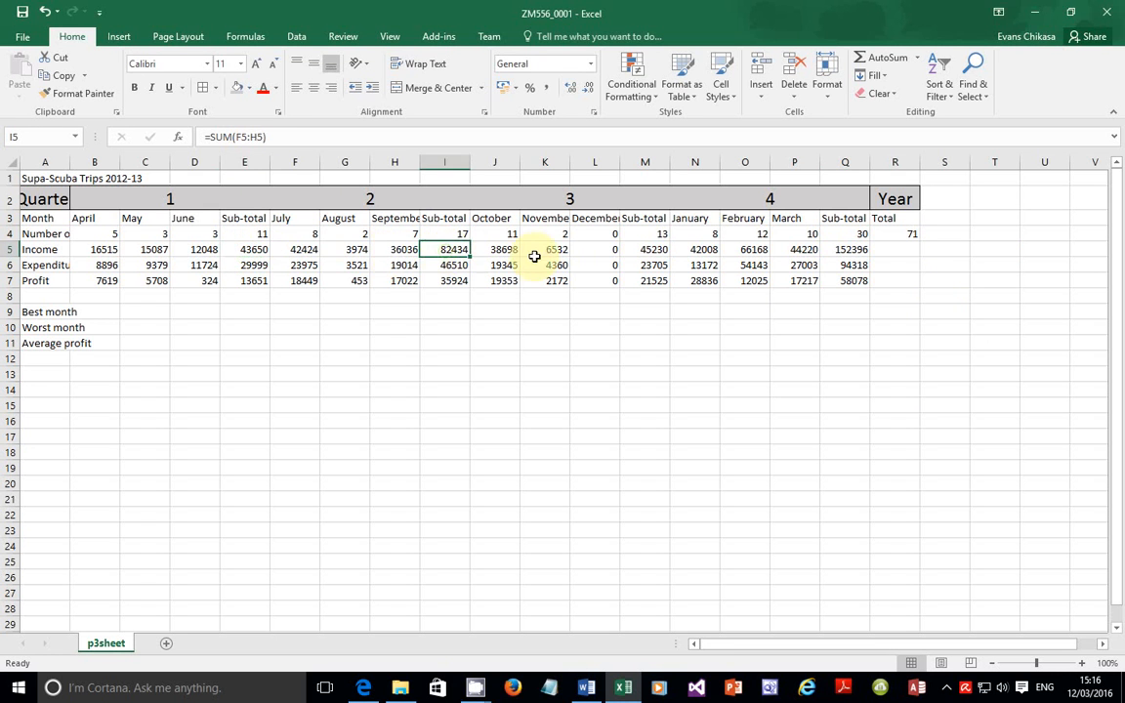
click(655, 250)
click(845, 250)
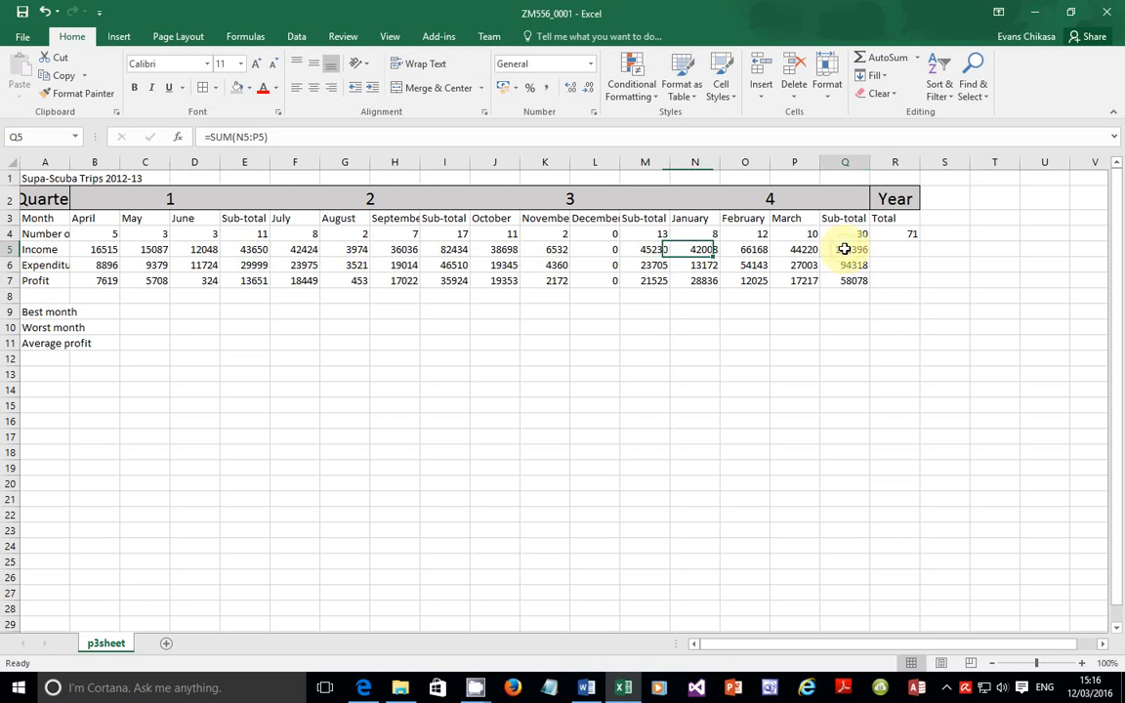
click(909, 235)
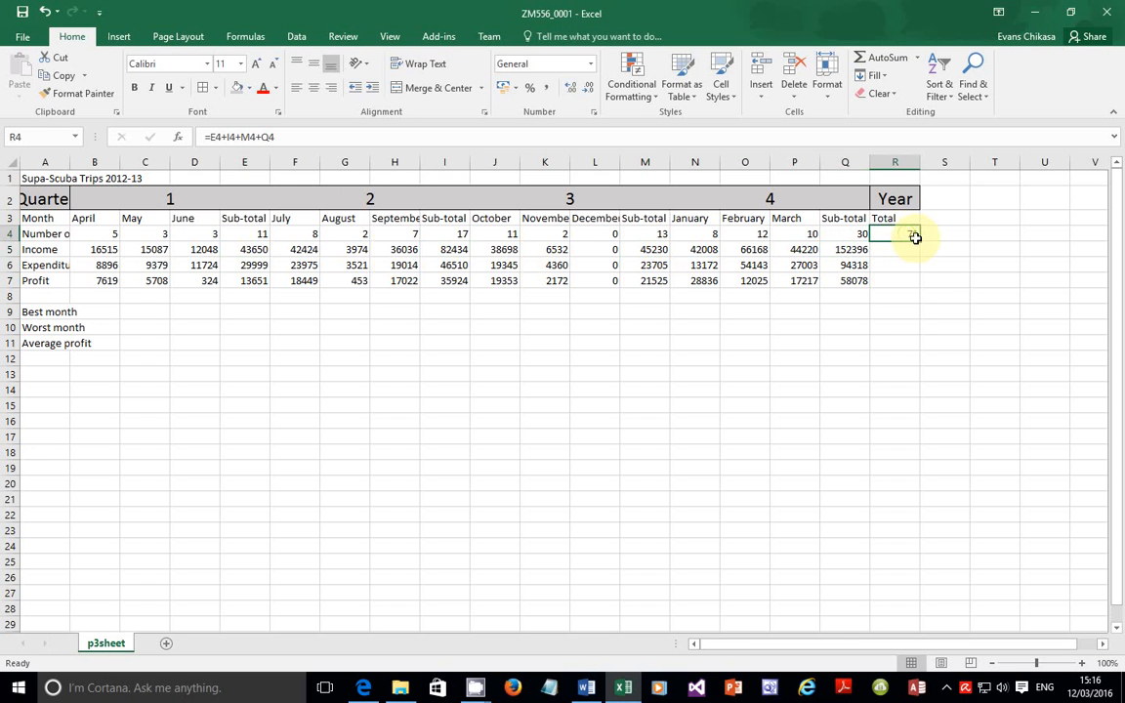
drag(919, 240, 907, 283)
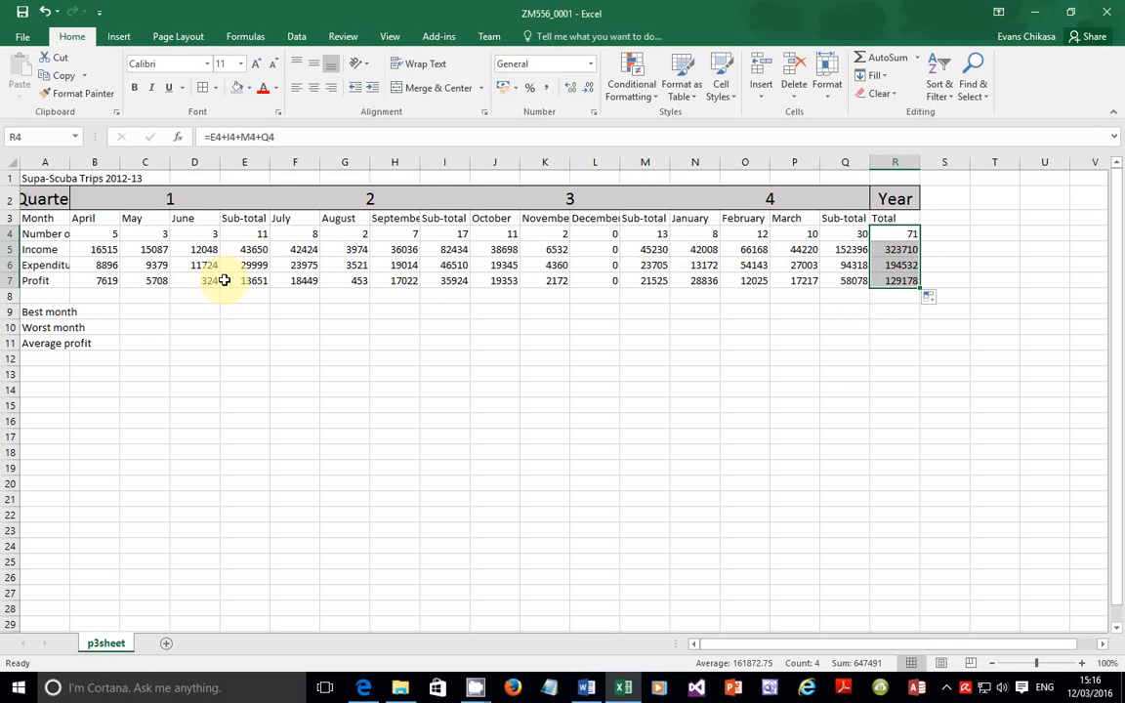
Step: Verify the expenditure and profit year totals in R6 and R7, then bring up the exam paper
click(898, 265)
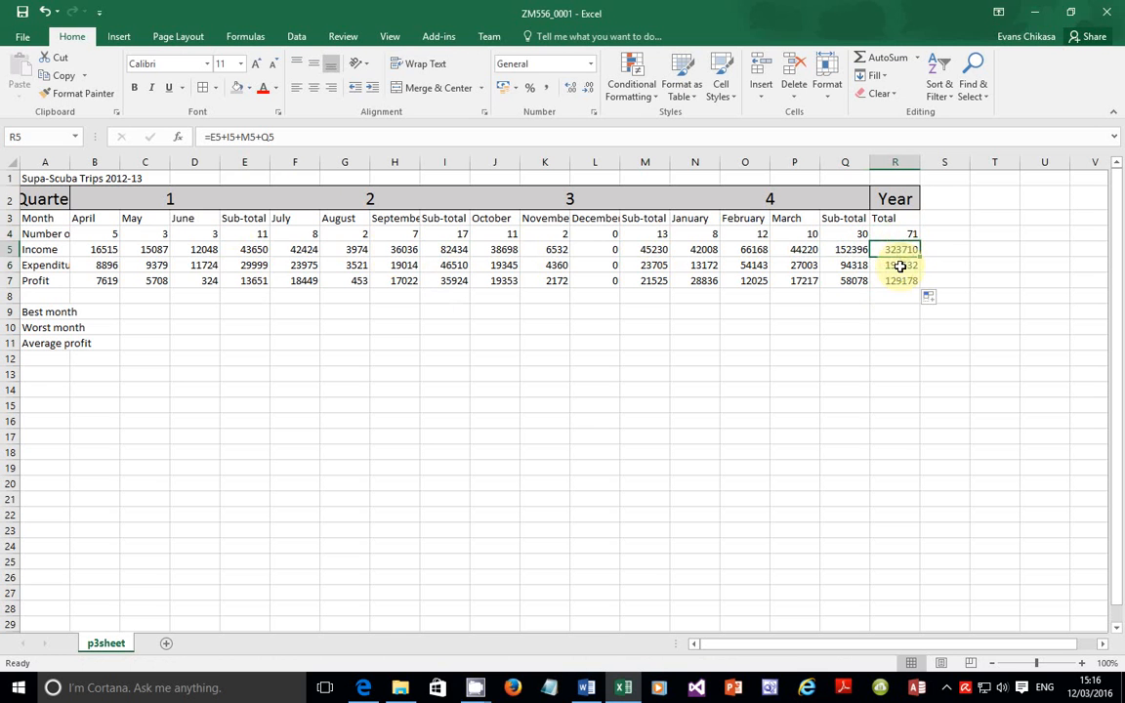
click(895, 280)
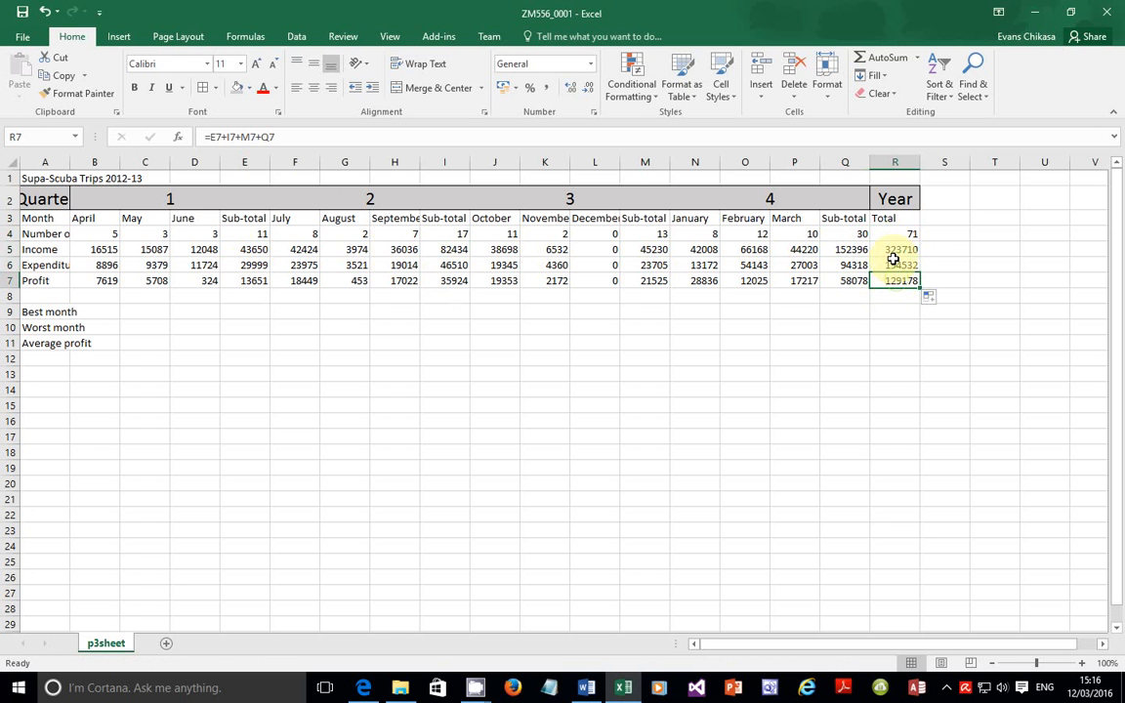
click(363, 686)
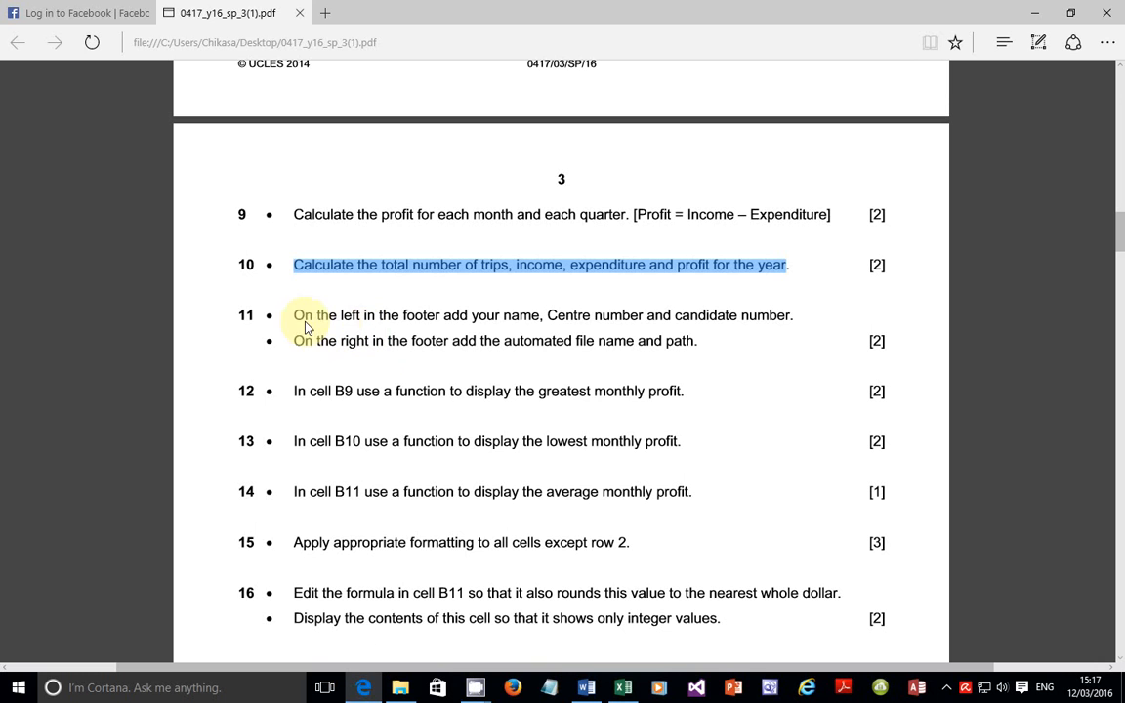
Step: Highlight question 11's left-footer instruction on the exam paper and return to Excel
drag(299, 319, 808, 318)
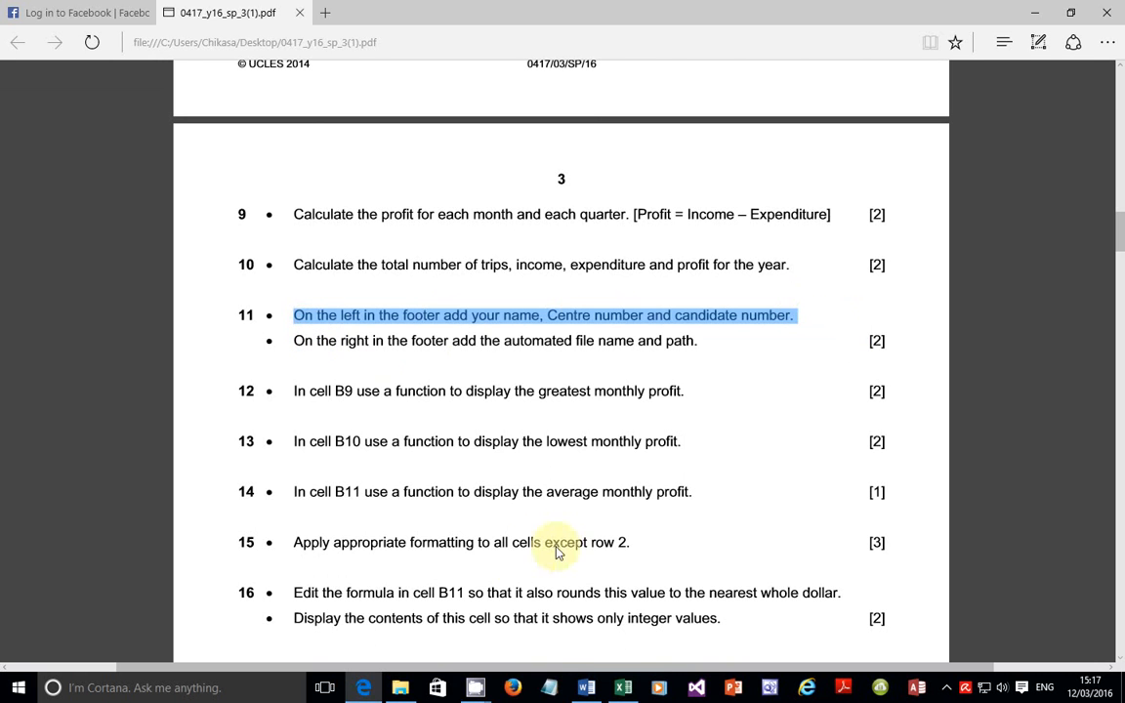
click(615, 689)
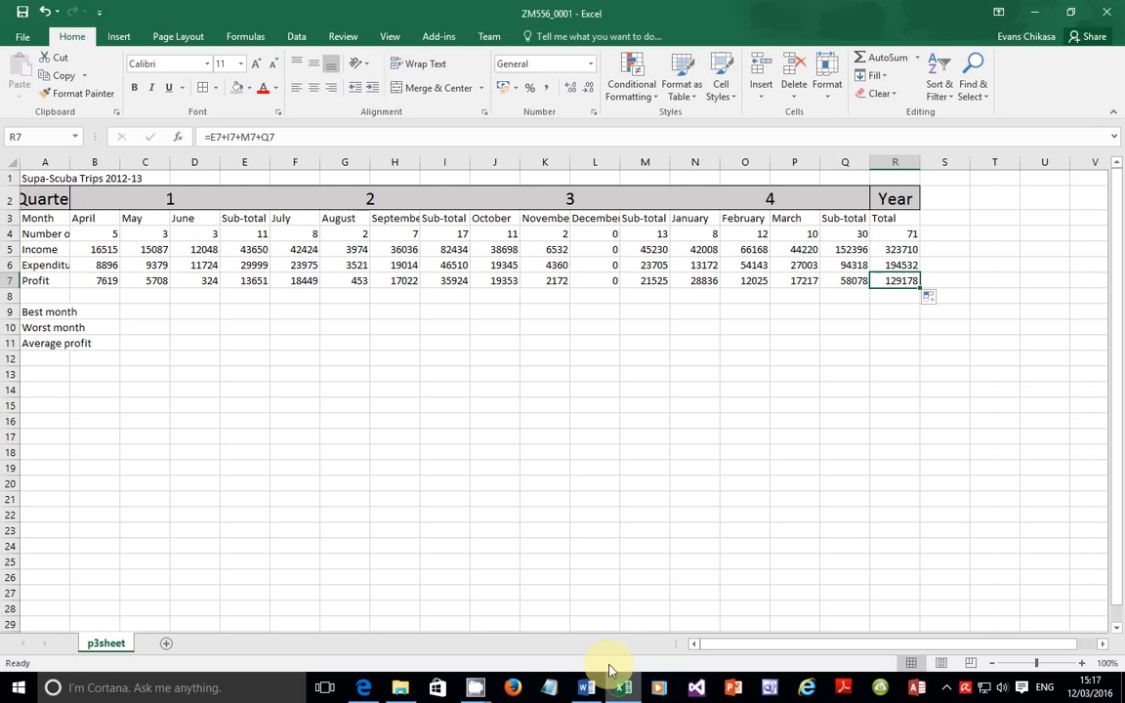
Step: Open the worksheet's Header & Footer view and scroll down to the page footer
click(118, 36)
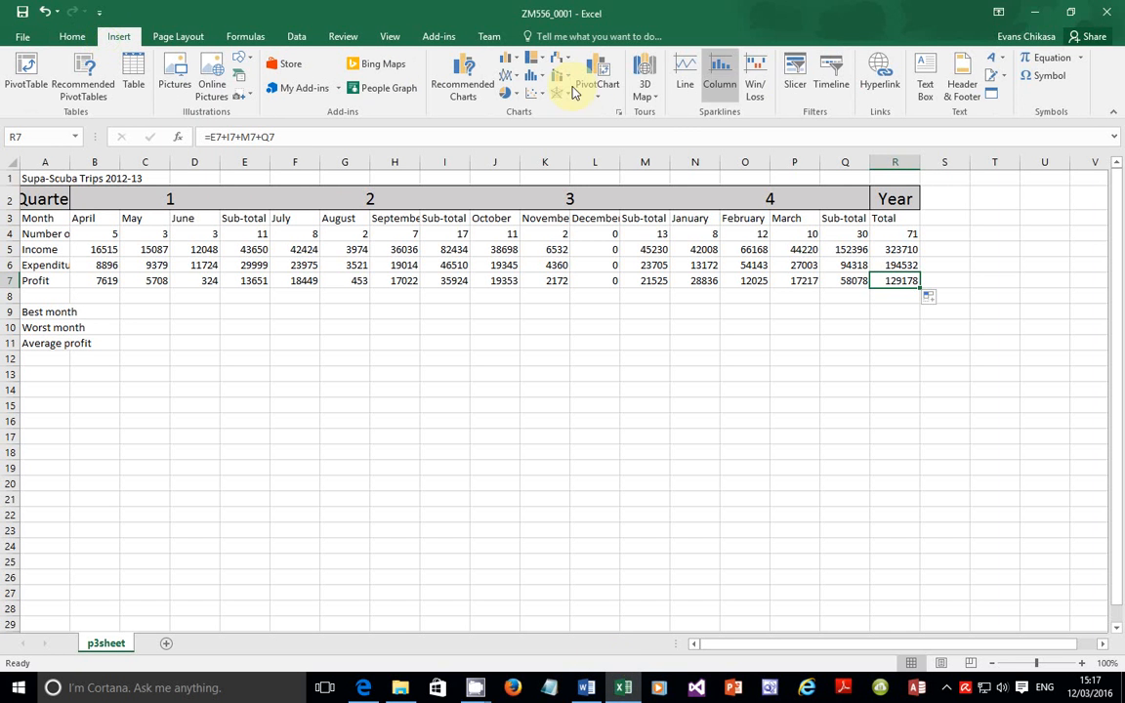
click(963, 102)
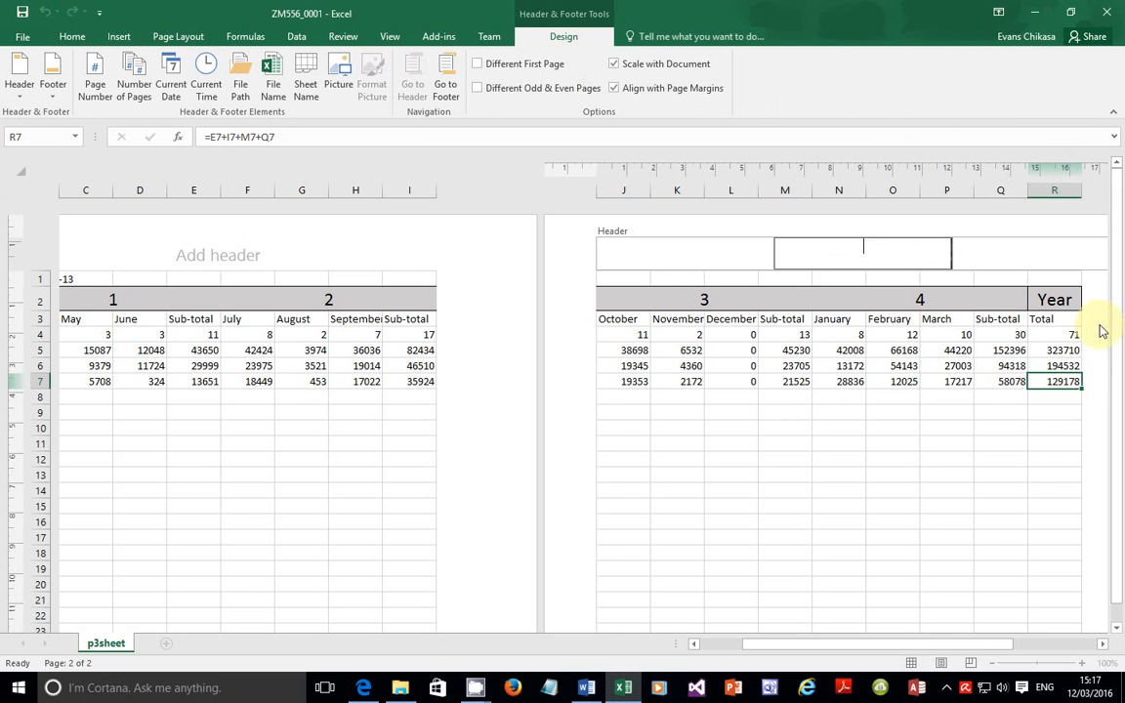
drag(1115, 511, 1117, 604)
scroll(337, 516, down, 2)
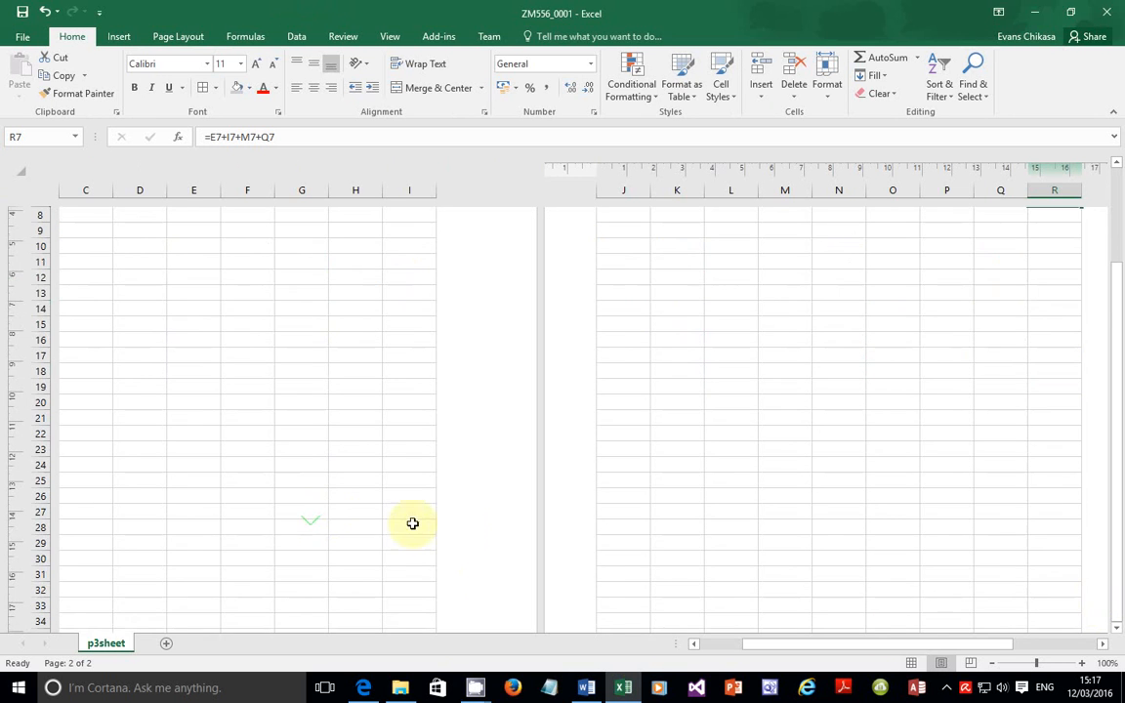
scroll(411, 522, down, 7)
scroll(215, 549, down, 1)
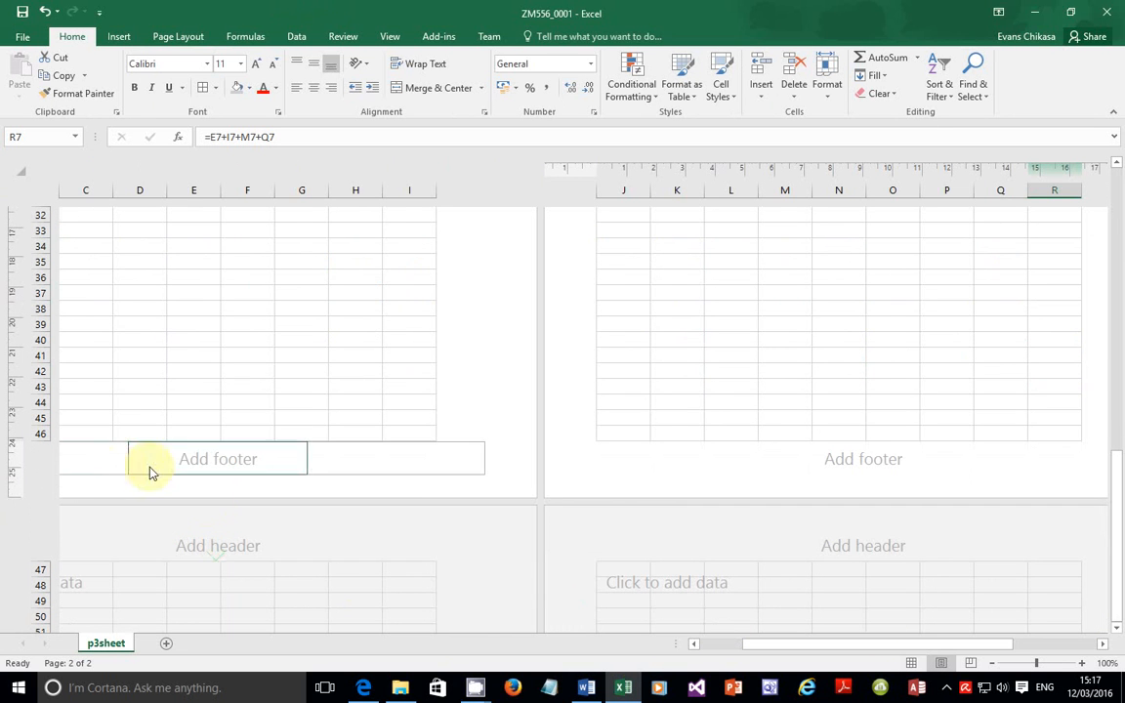
drag(749, 653, 703, 652)
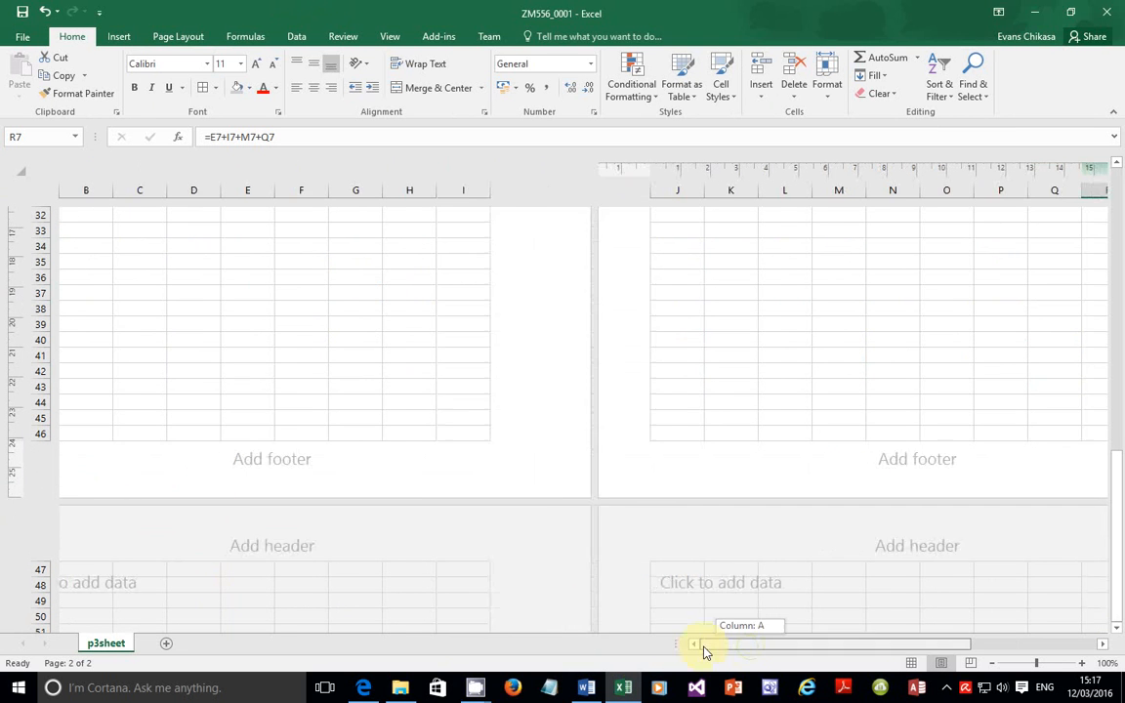
Step: Type the candidate's name, centre number and candidate number into the left footer section
click(236, 462)
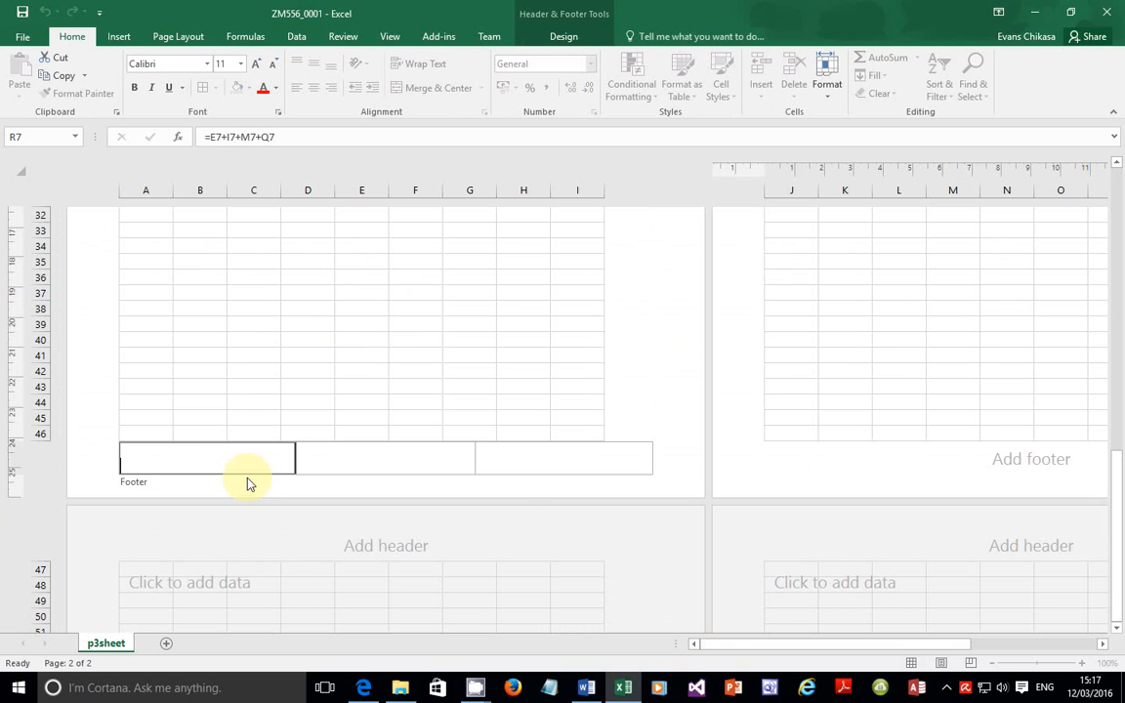
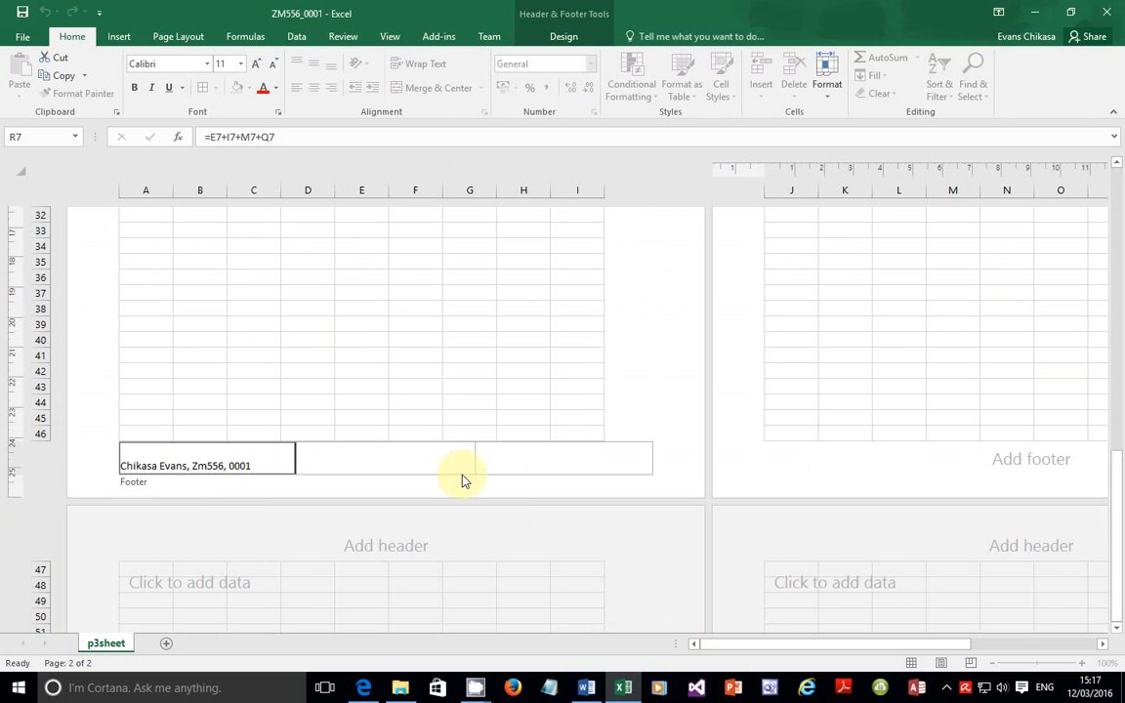
click(503, 463)
click(363, 687)
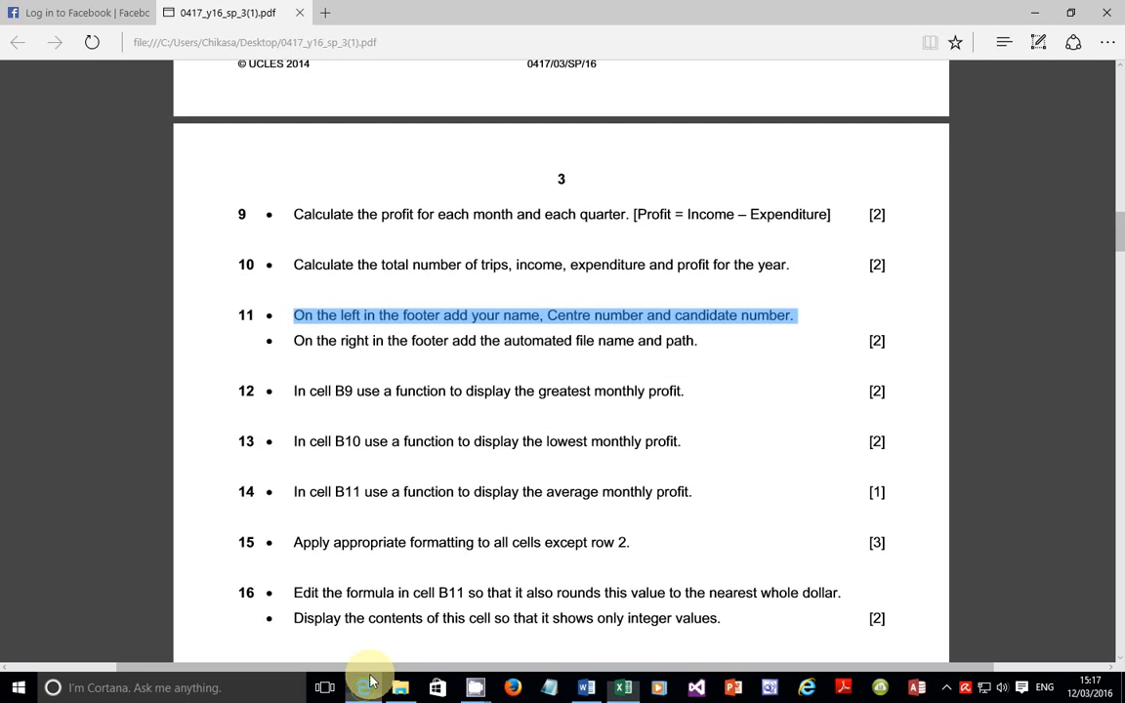
Step: Highlight question 11's right-footer file name and path instruction, then return to Excel
drag(295, 341, 691, 347)
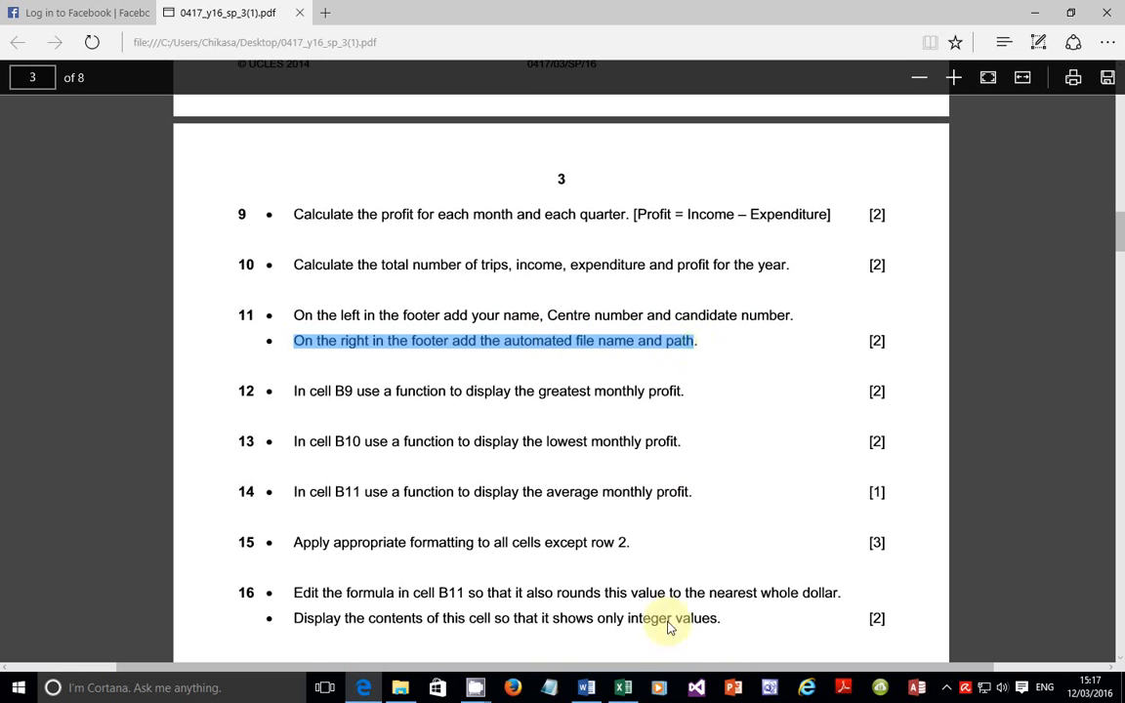
click(623, 688)
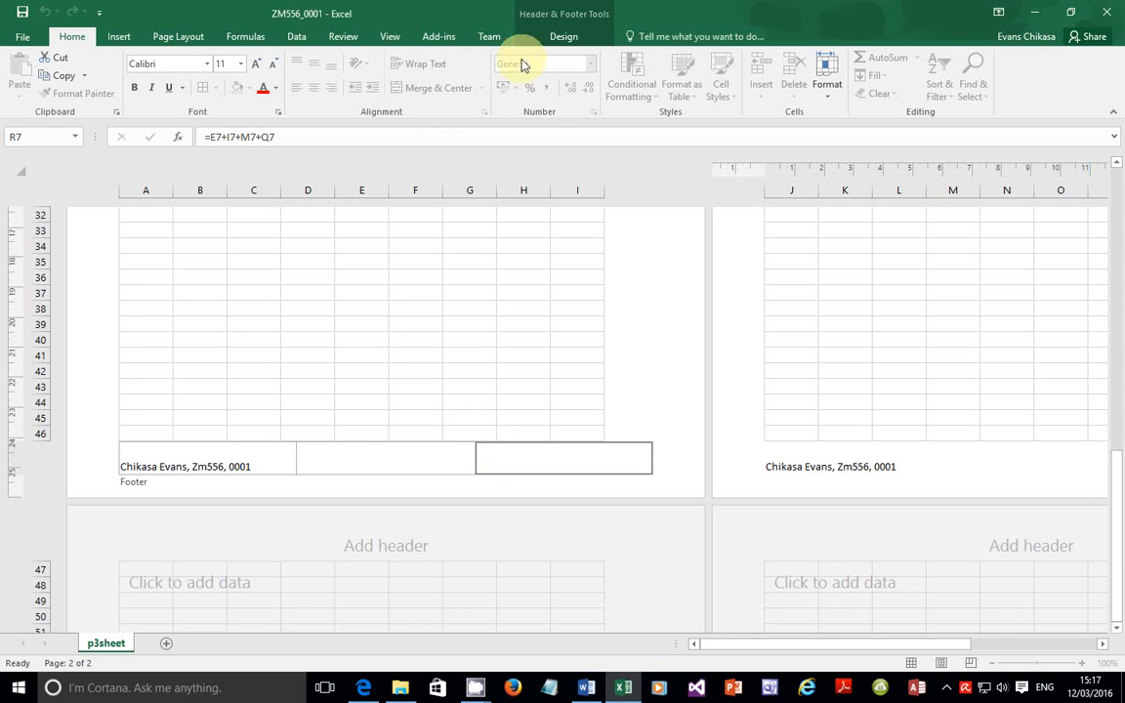
Step: Insert the automatic File Path field into the right footer section and exit footer editing
click(544, 39)
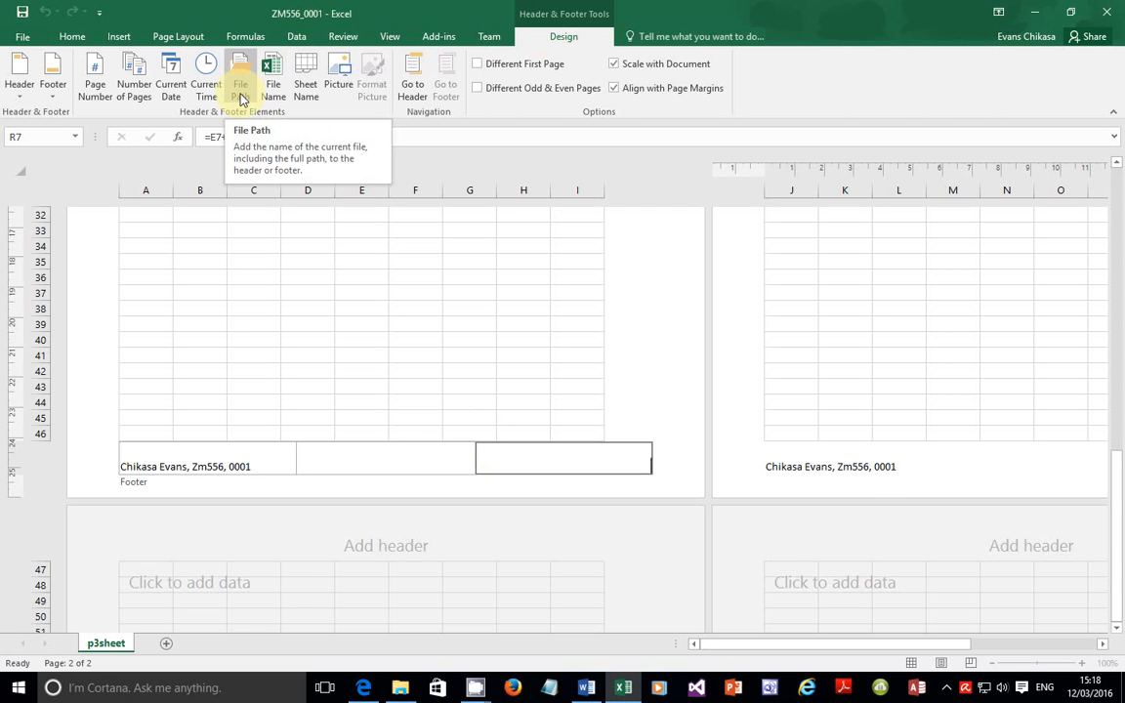
click(242, 96)
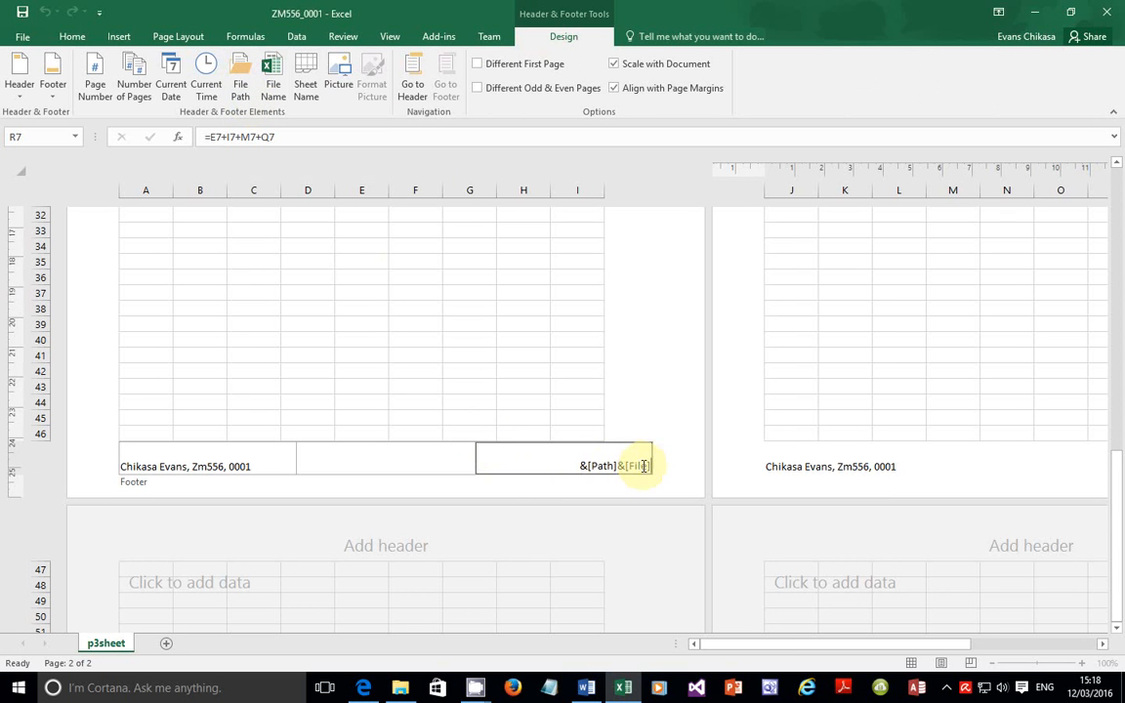
click(528, 367)
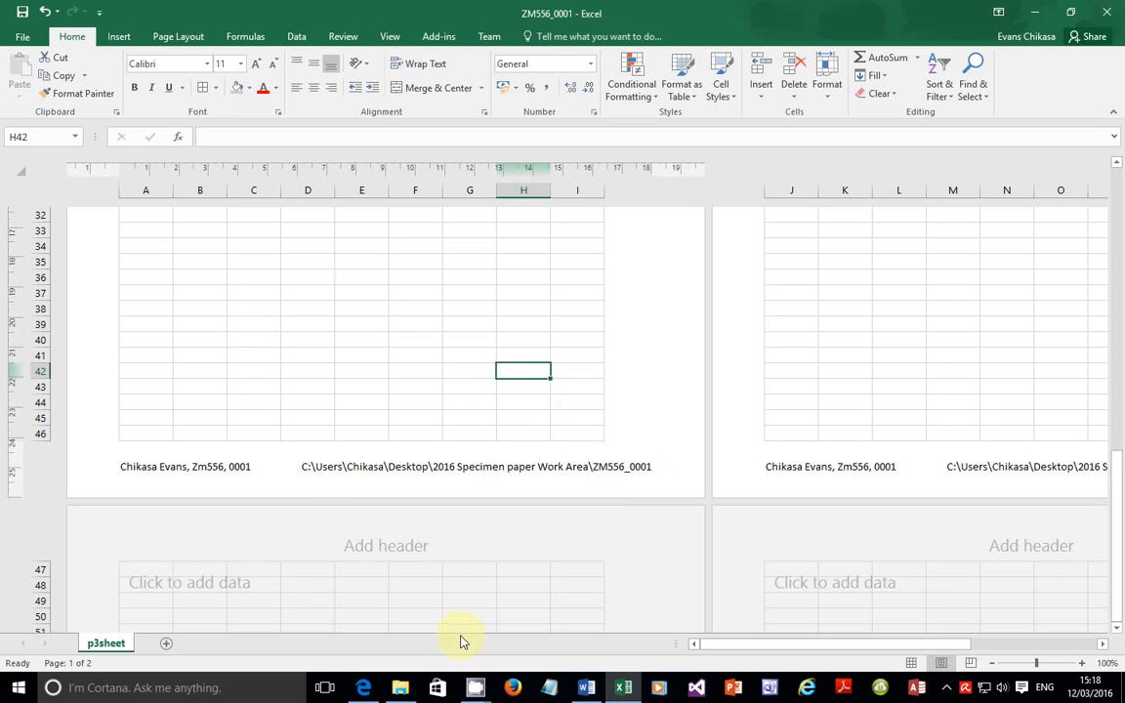
Step: Highlight question 12, asking B9 to show the greatest monthly profit, then return to Excel
click(364, 688)
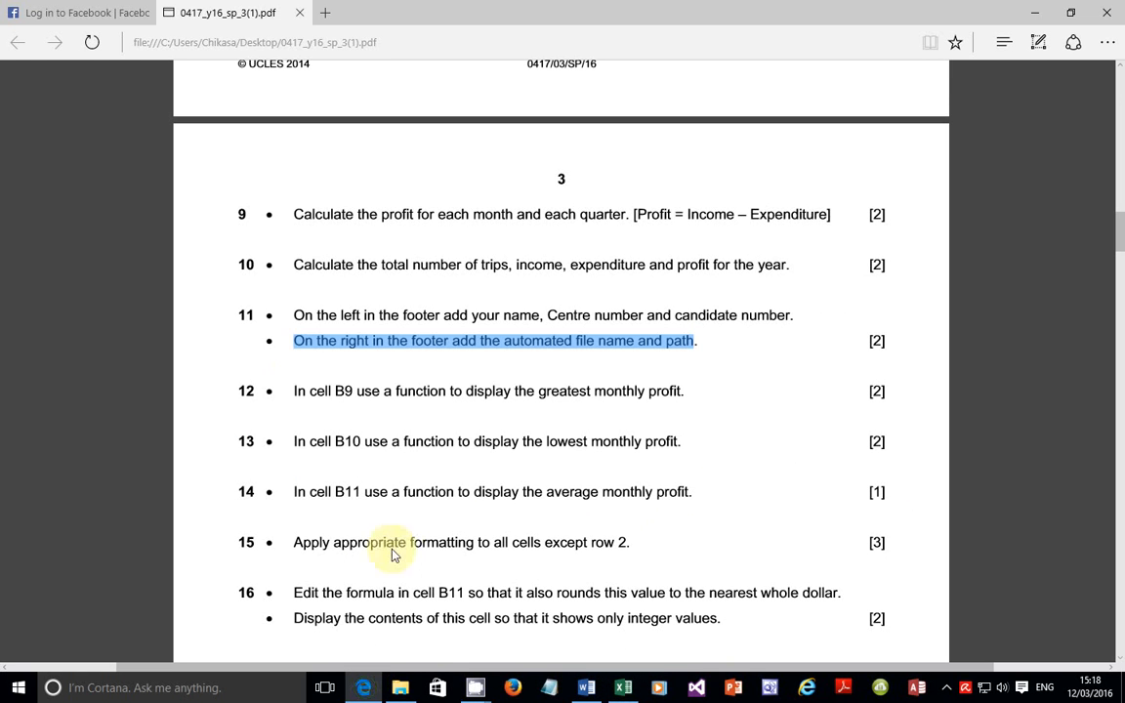
click(301, 400)
drag(300, 400, 689, 398)
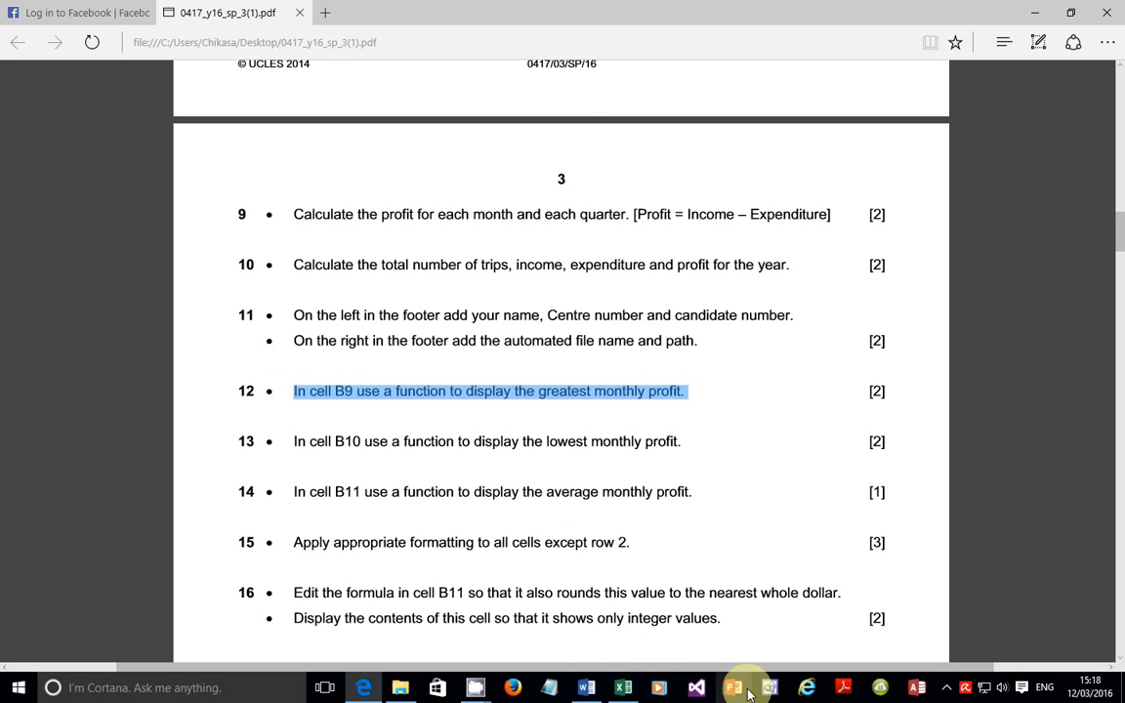
click(625, 688)
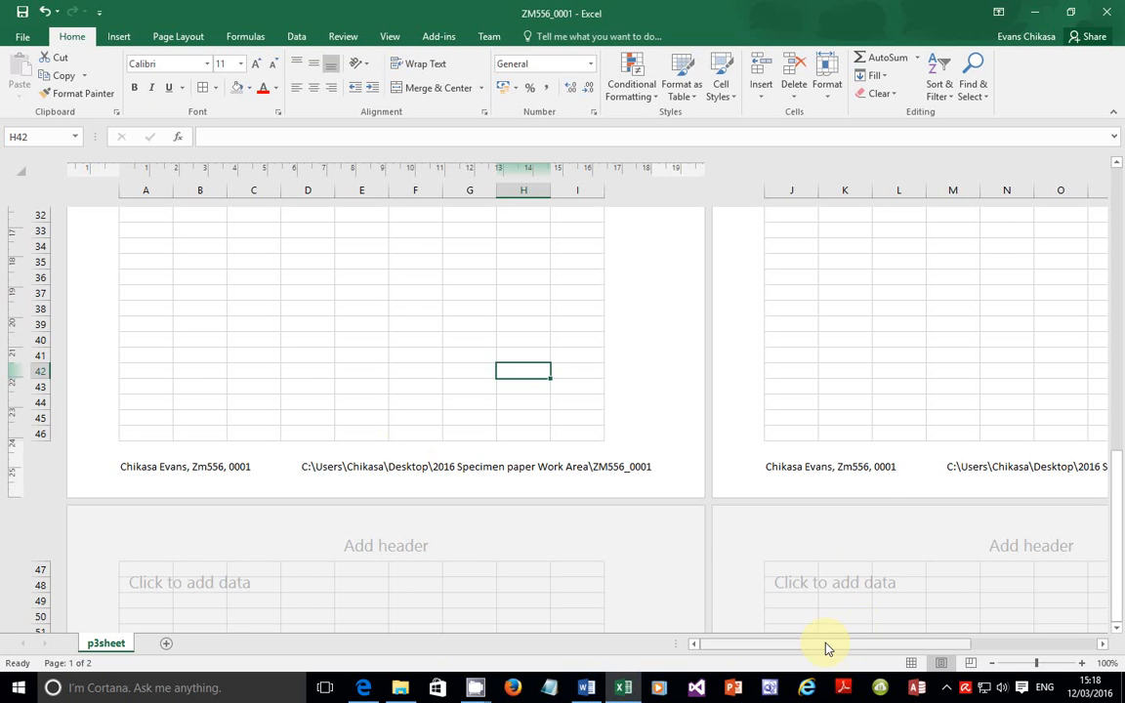
Step: Select B9 and type =MAX, correcting the earlier entry that lacked an equals sign
scroll(203, 370, up, 5)
scroll(203, 370, up, 5)
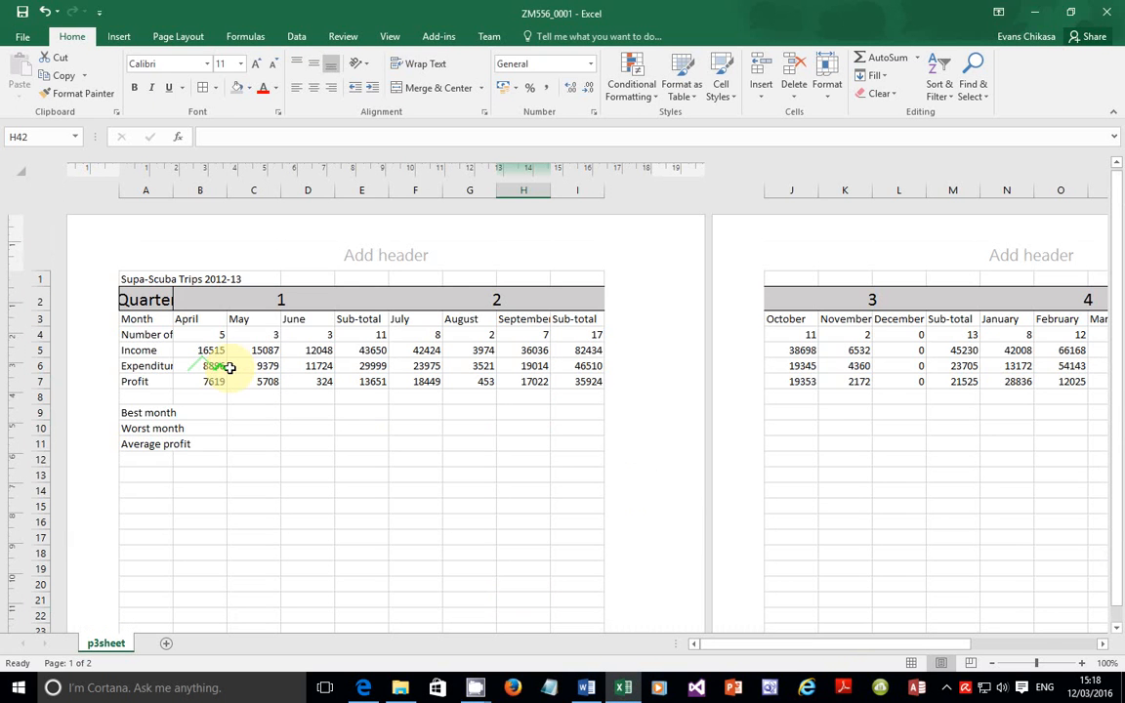
click(203, 423)
click(210, 411)
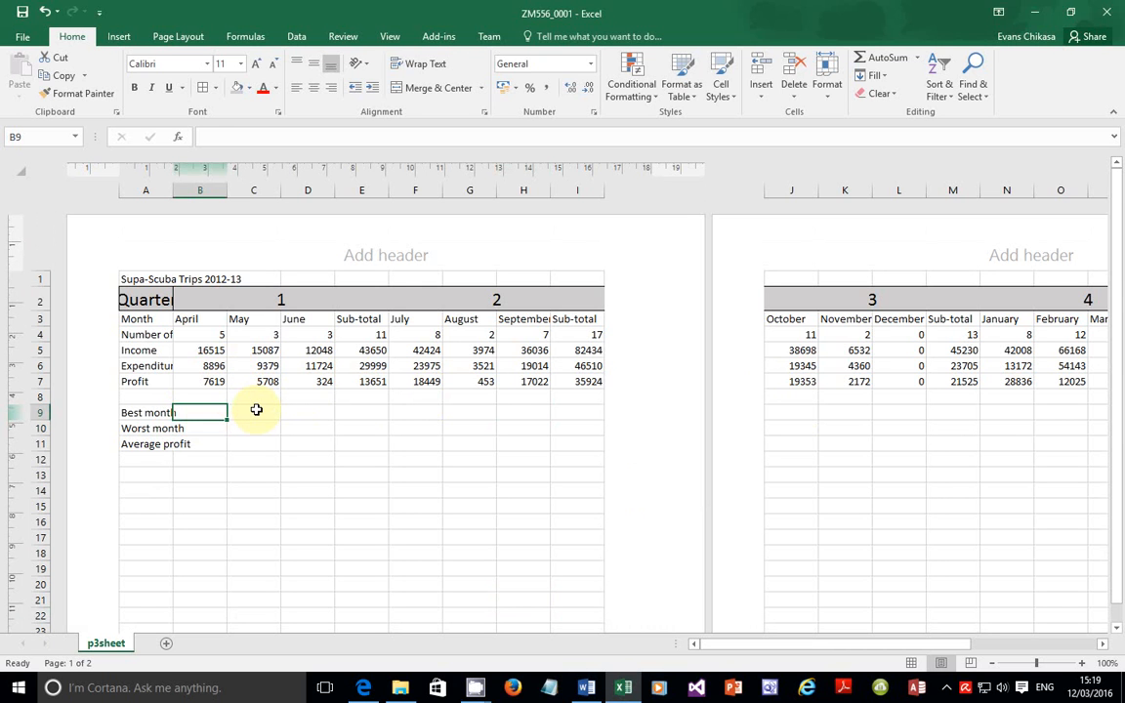
text(M)
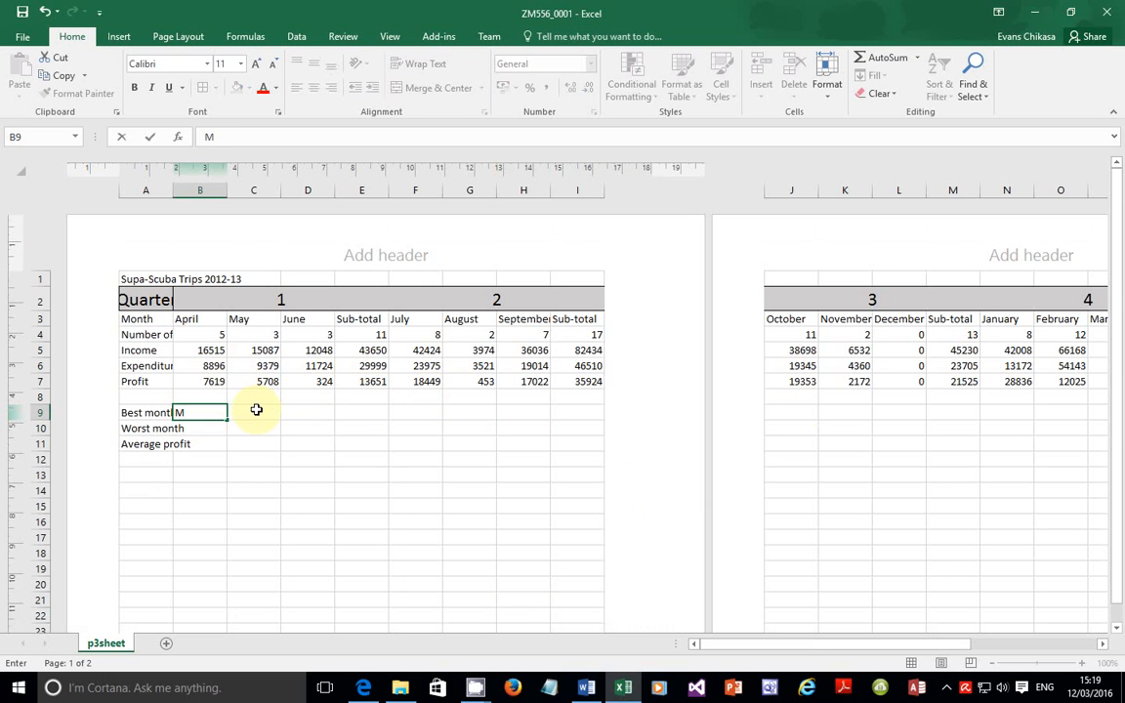
text(AX)
key(BackSpace)
key(BackSpace)
key(BackSpace)
text(=MAX()
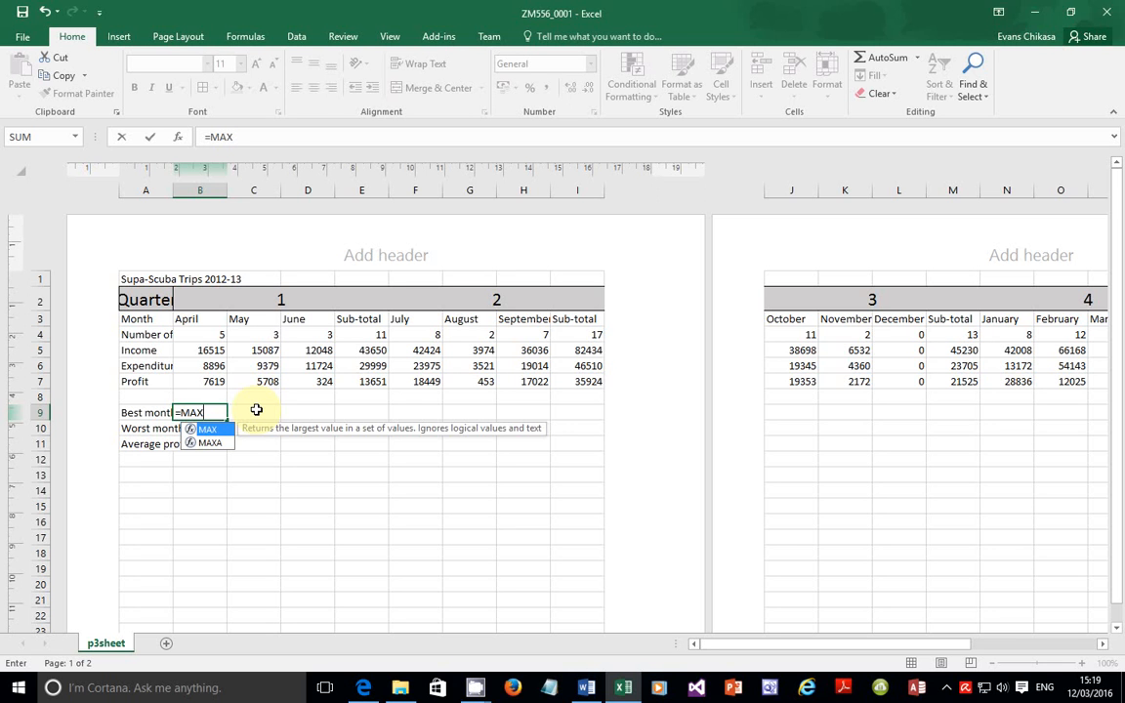
Step: Start the MAX formula in B9 with the ranges B7:D7 and F7:H7
text(()
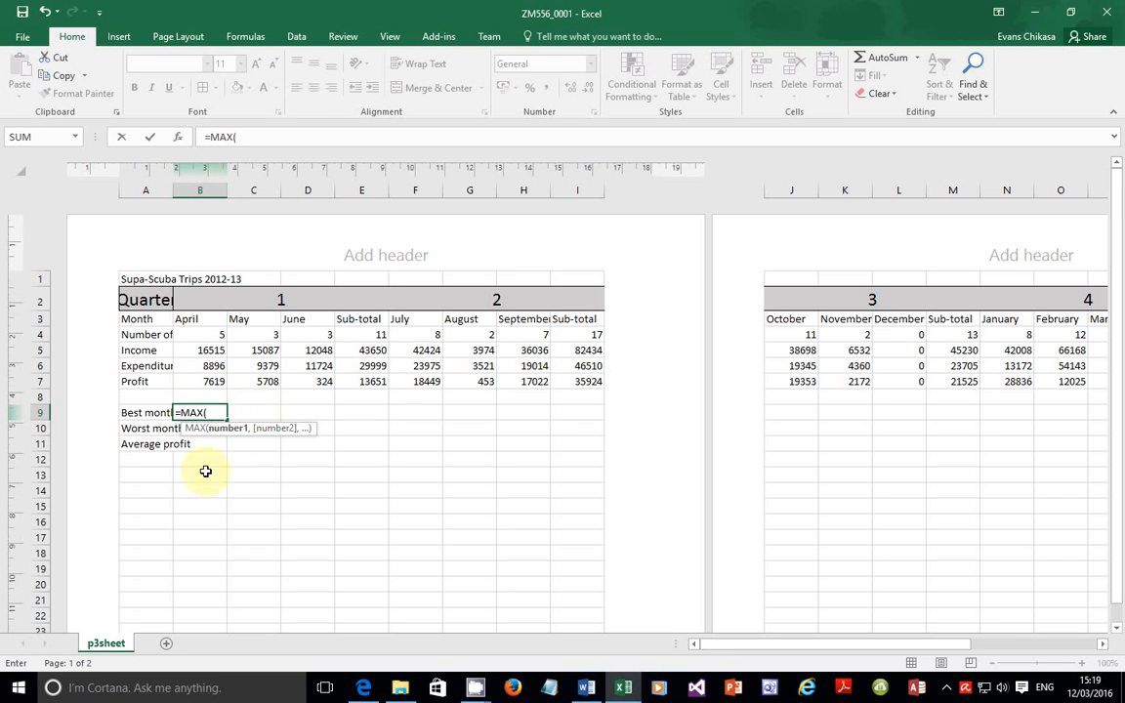
click(197, 381)
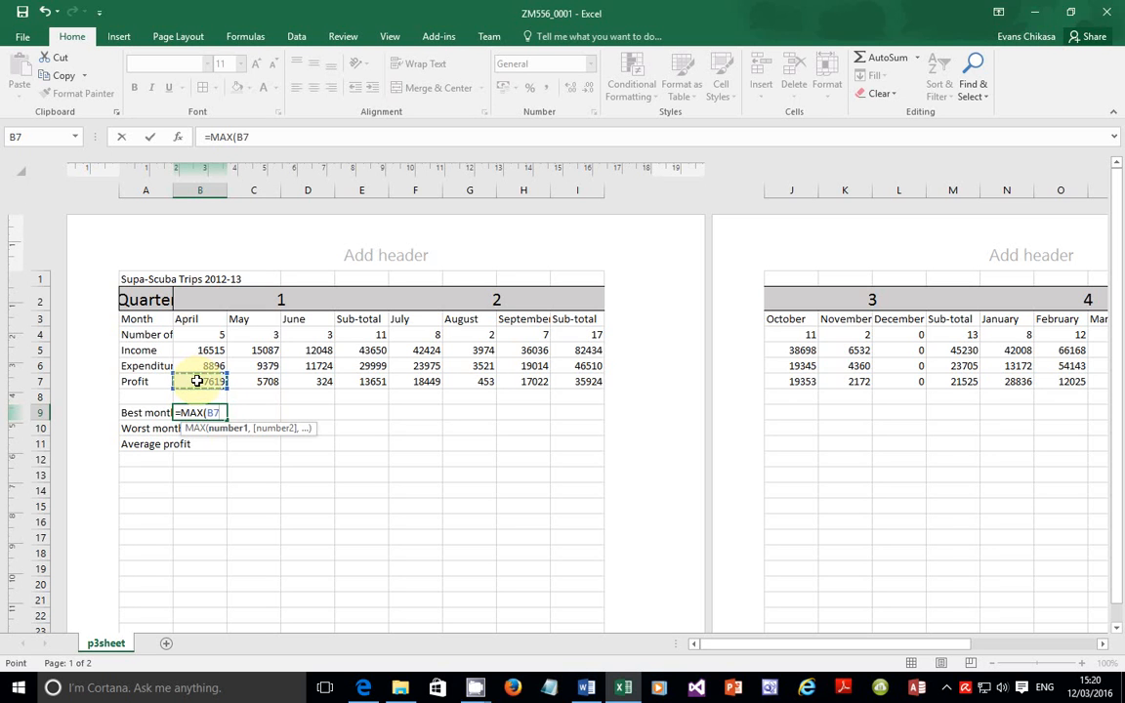
key(F8)
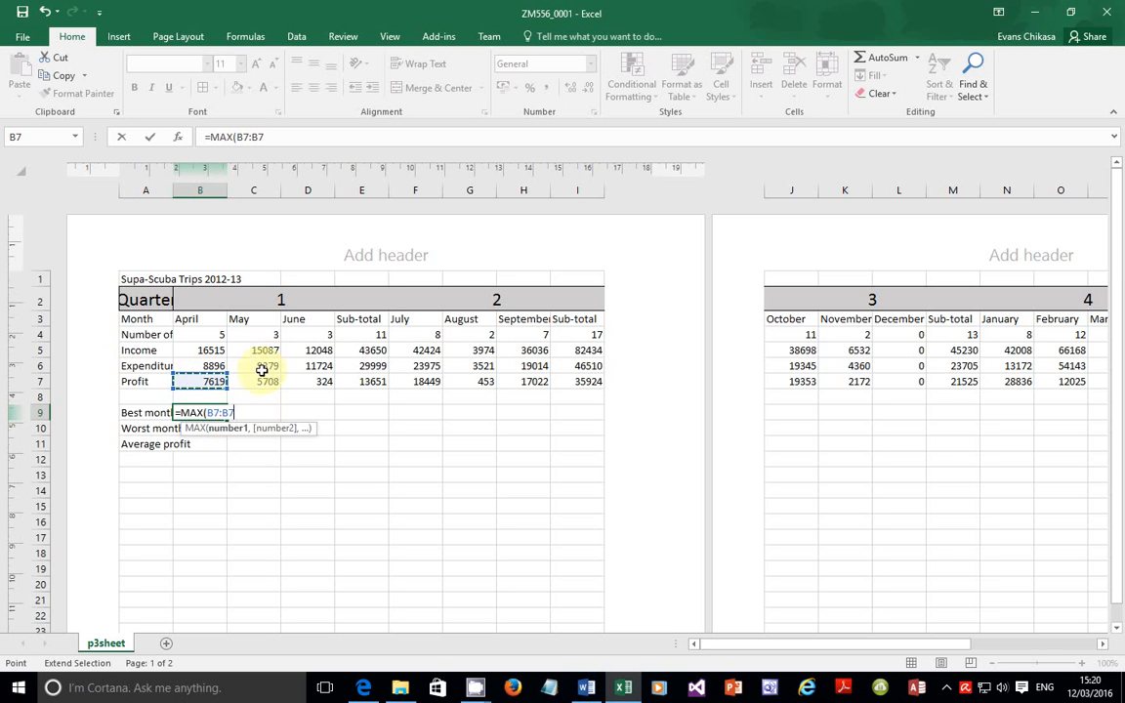
click(305, 380)
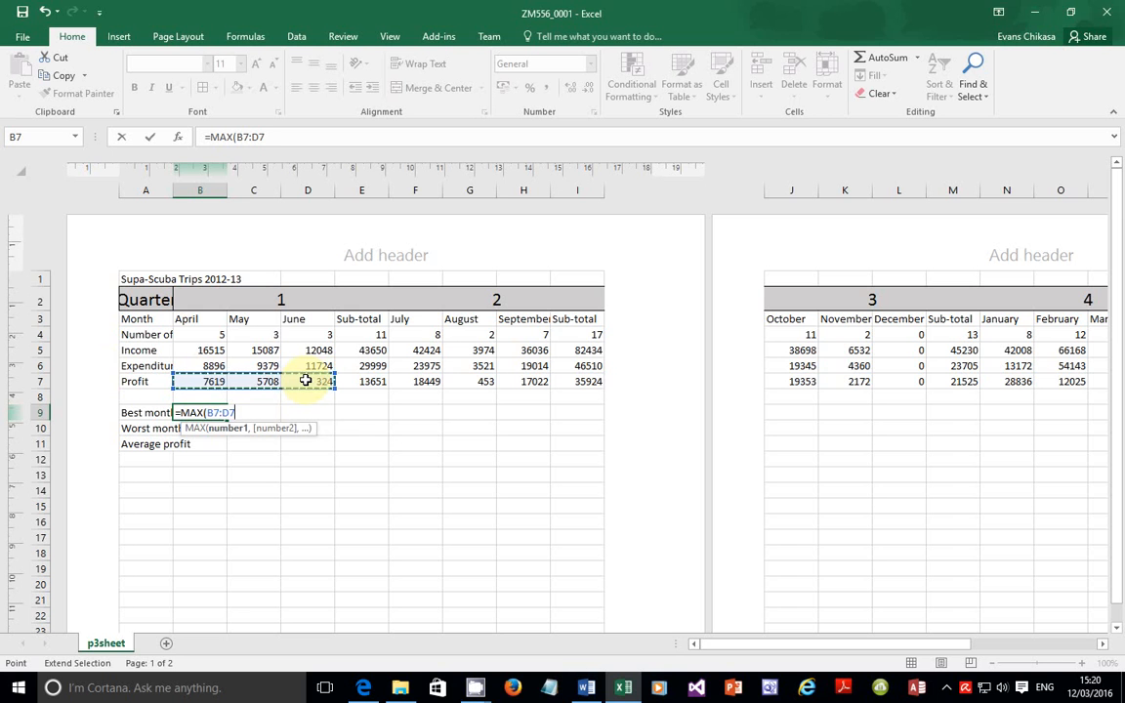
text(,)
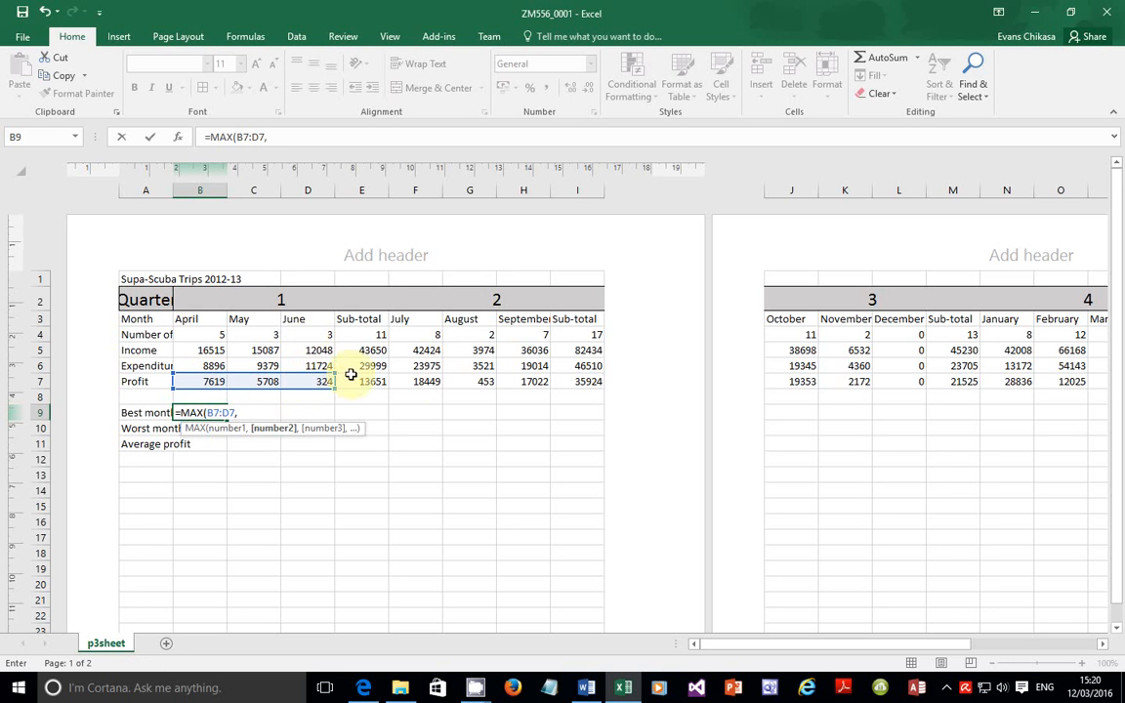
click(418, 379)
key(F8)
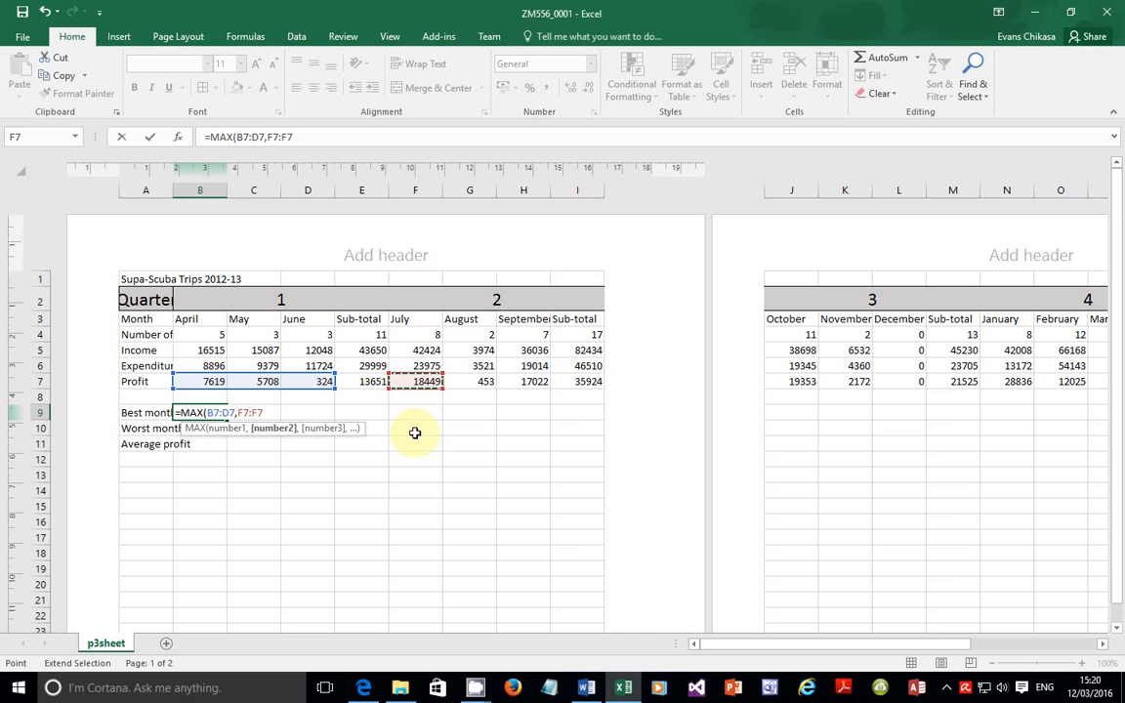
click(540, 379)
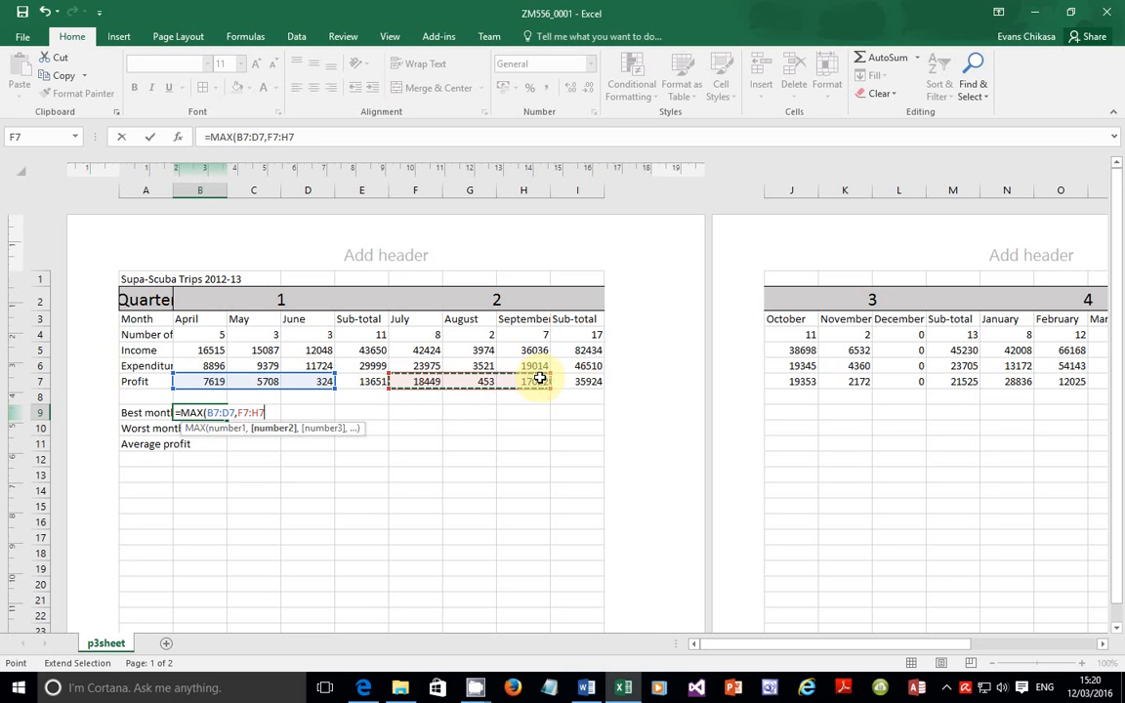
Step: Add J7:L7 and N7:P7, close the bracket and enter the formula, giving 28836
text(,)
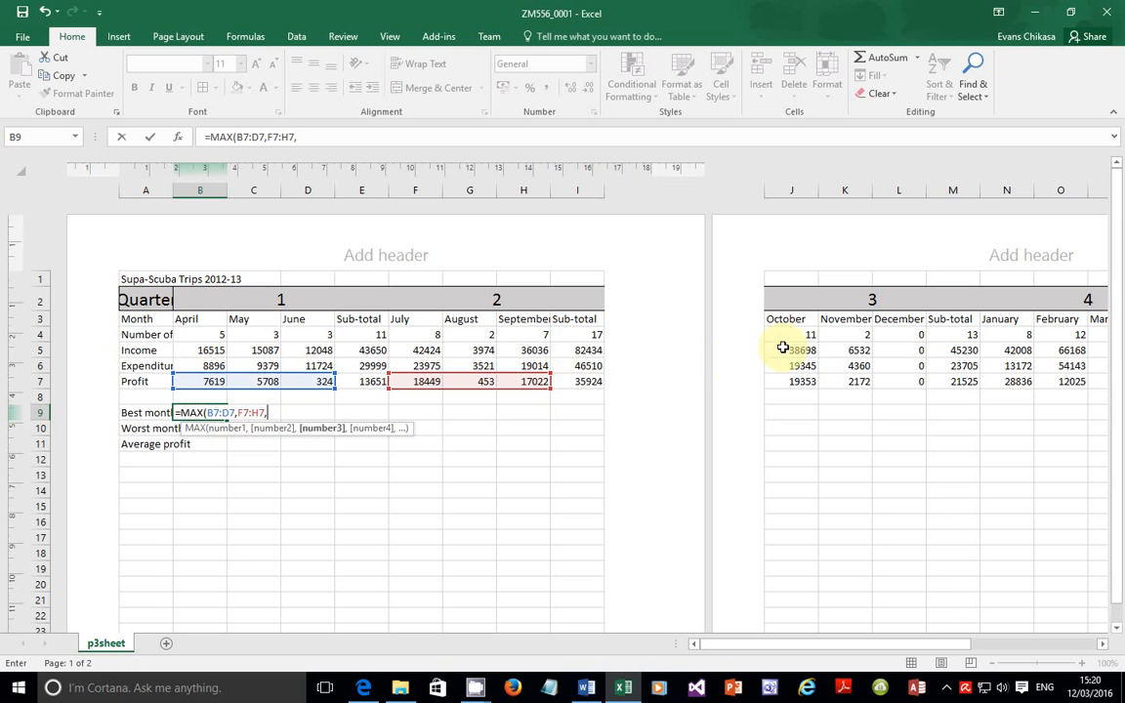
click(787, 381)
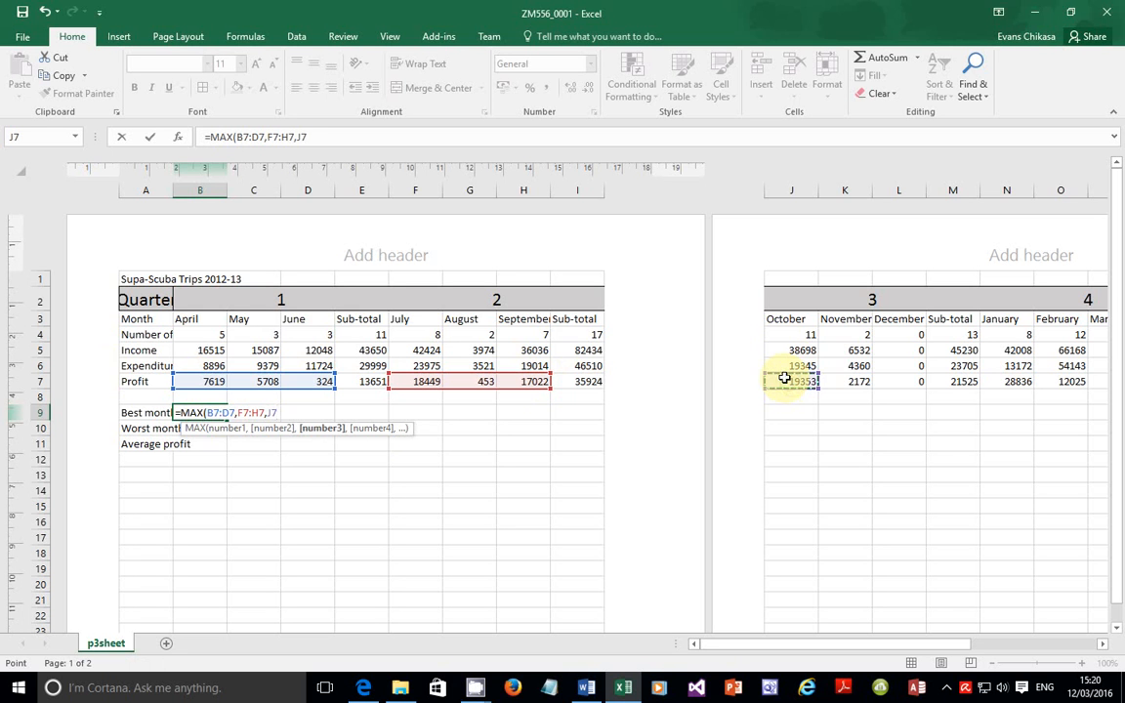
key(F8)
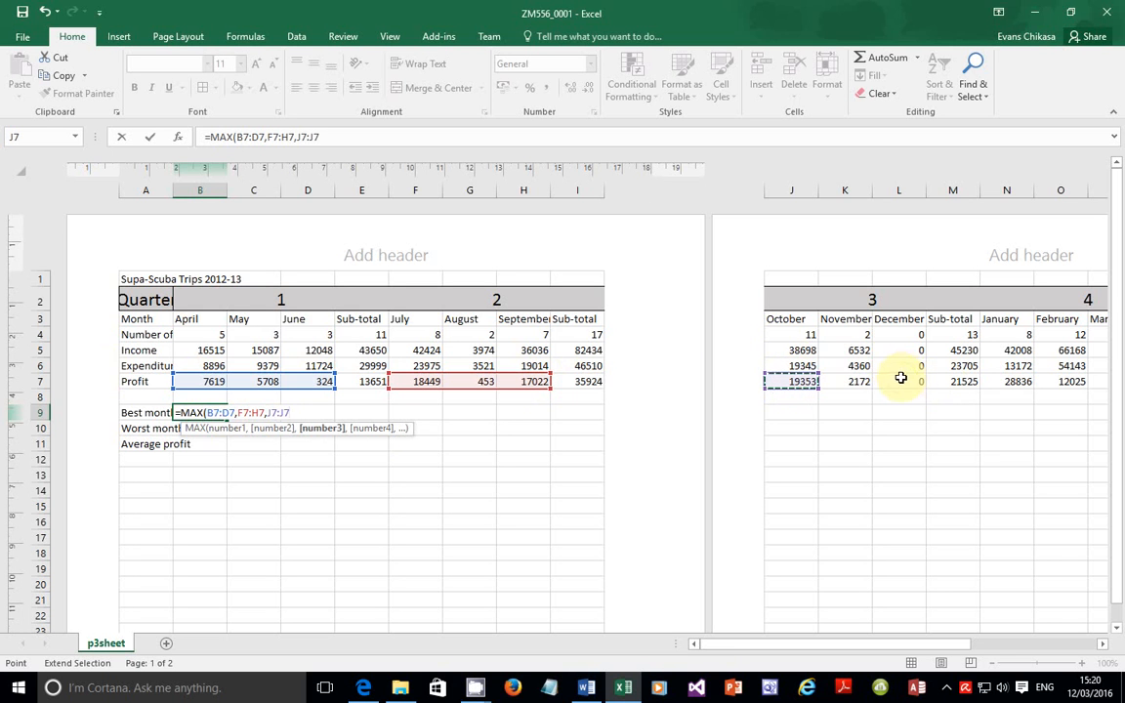
click(900, 377)
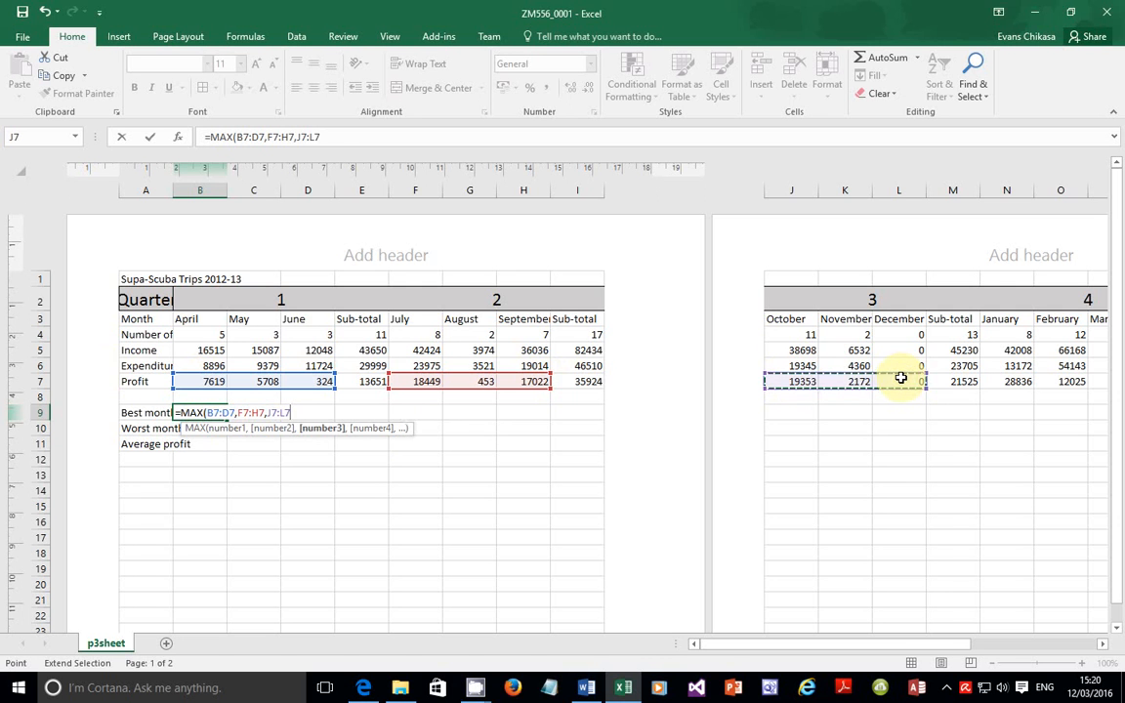
text(,)
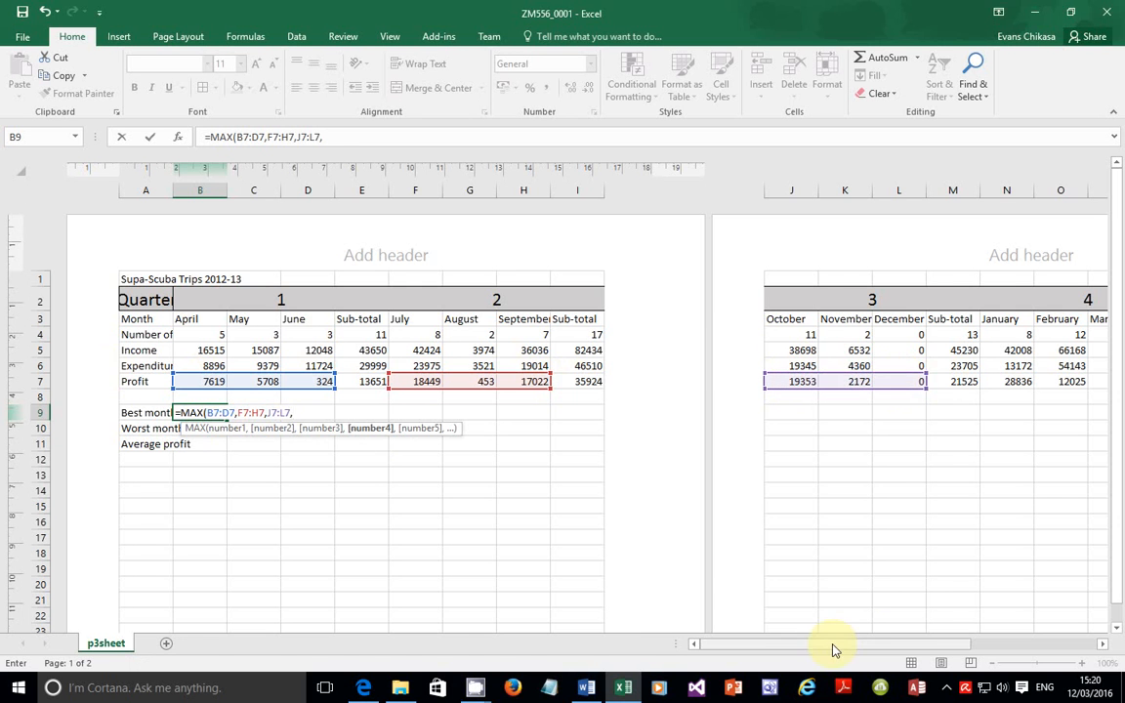
drag(835, 649, 898, 652)
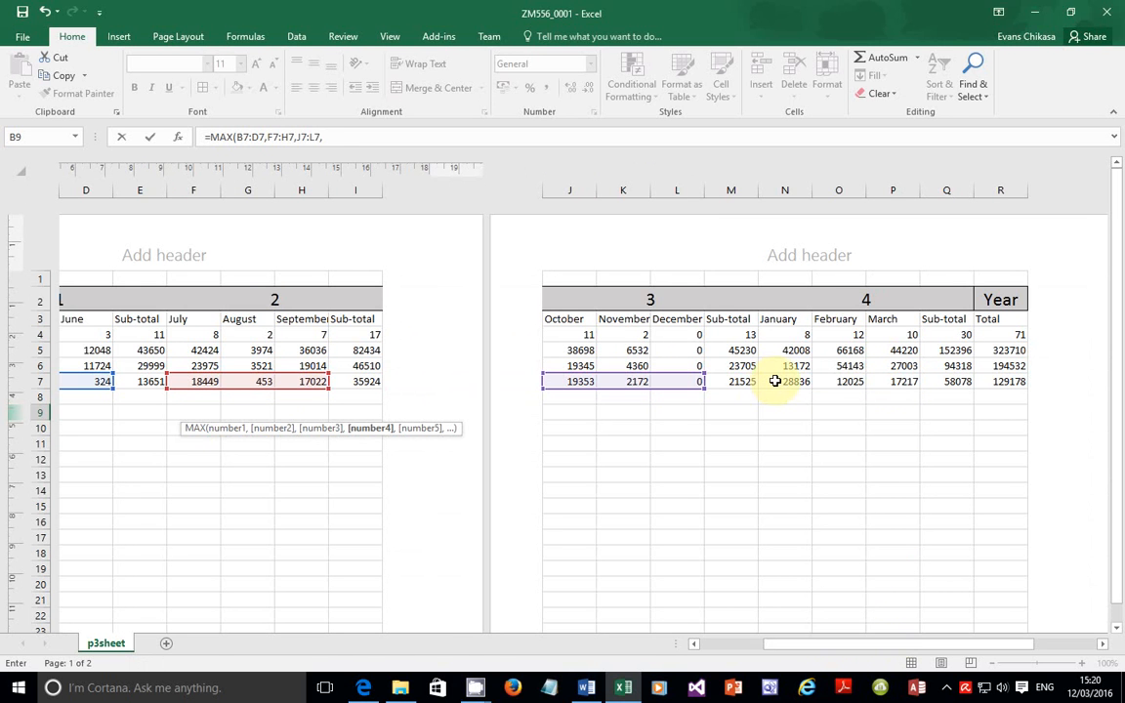
click(774, 381)
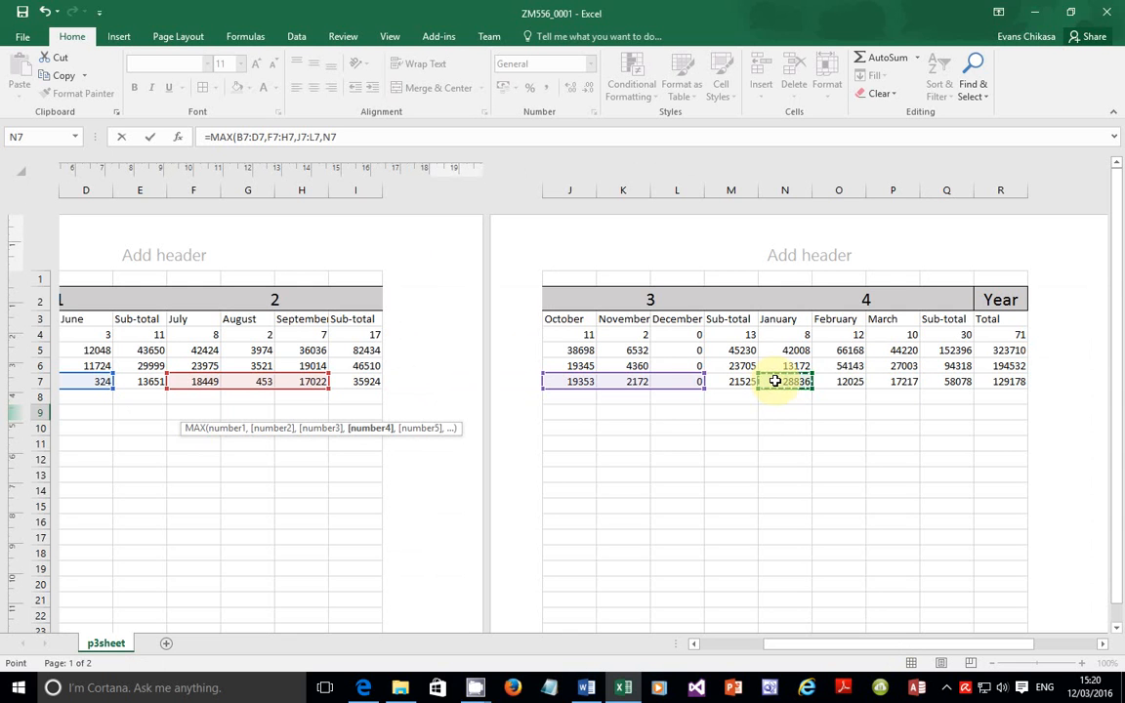
key(F8)
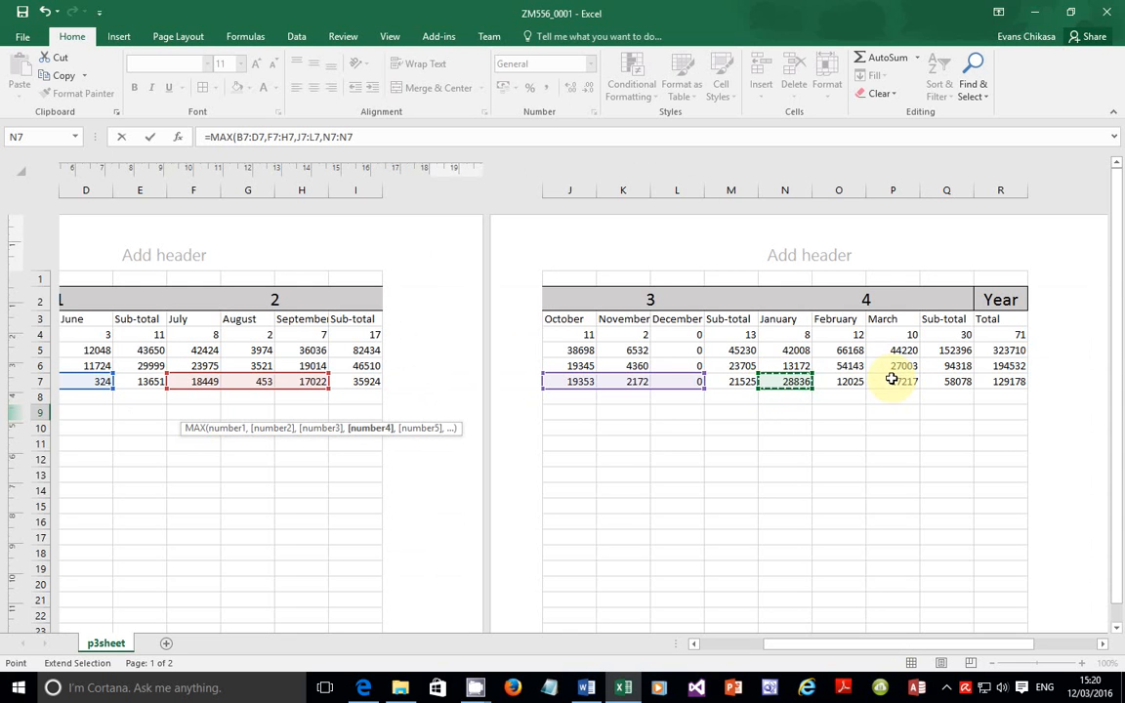
click(890, 379)
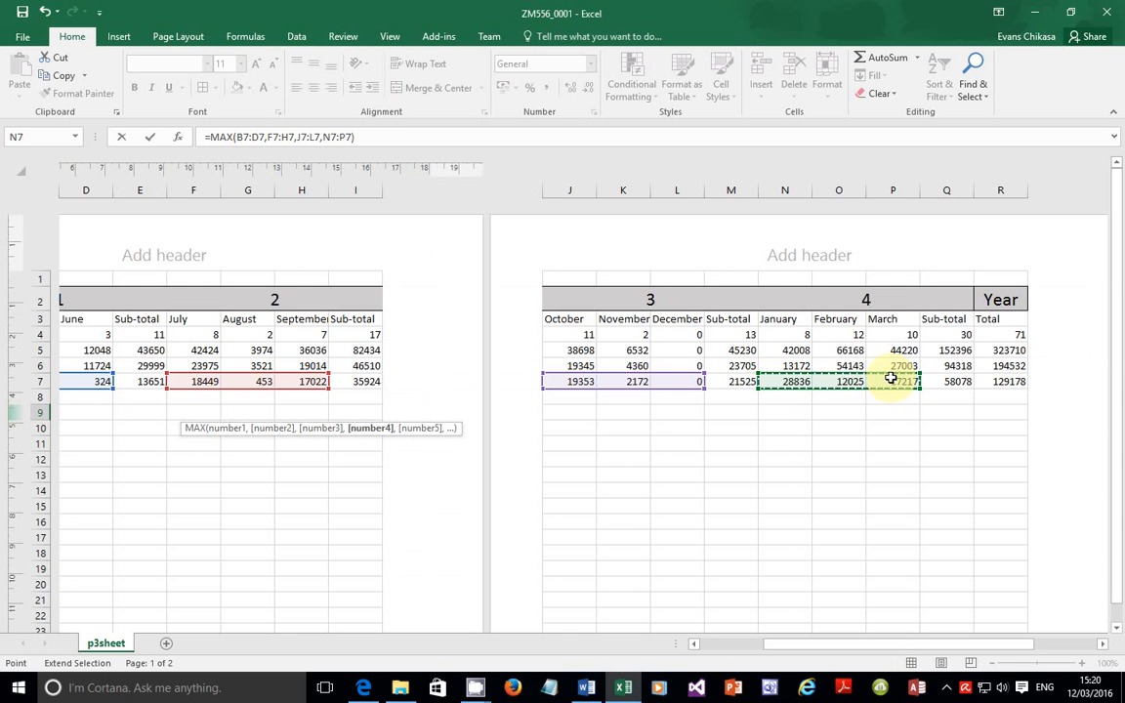
text())
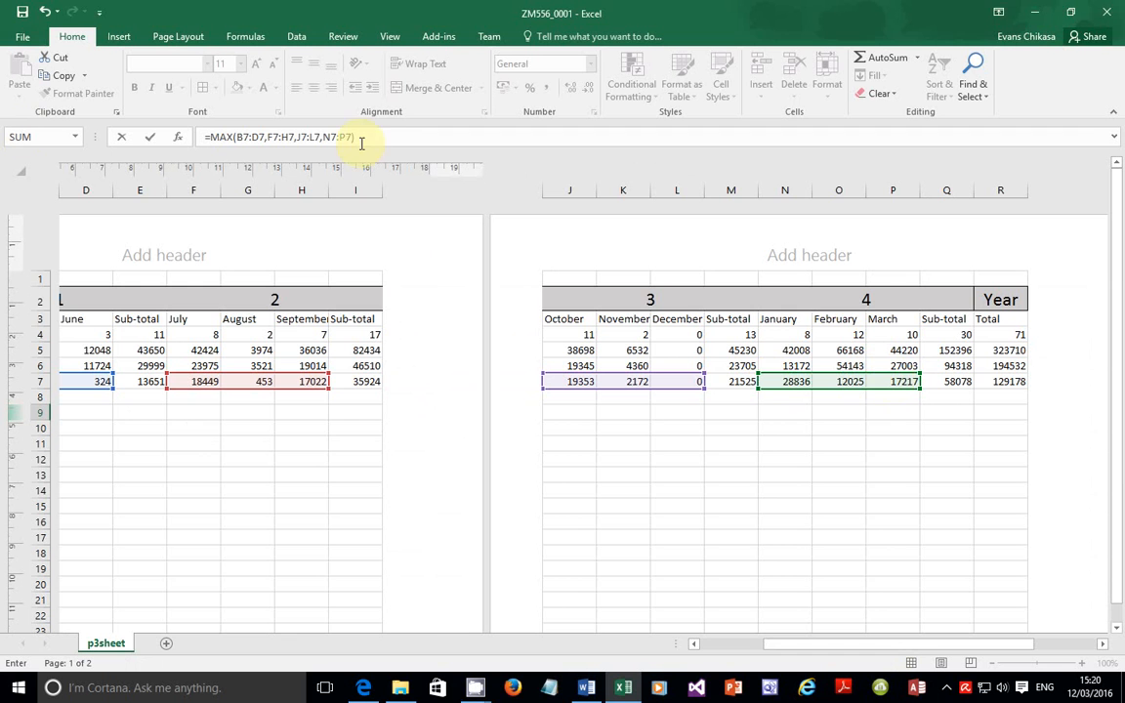
drag(354, 136, 205, 137)
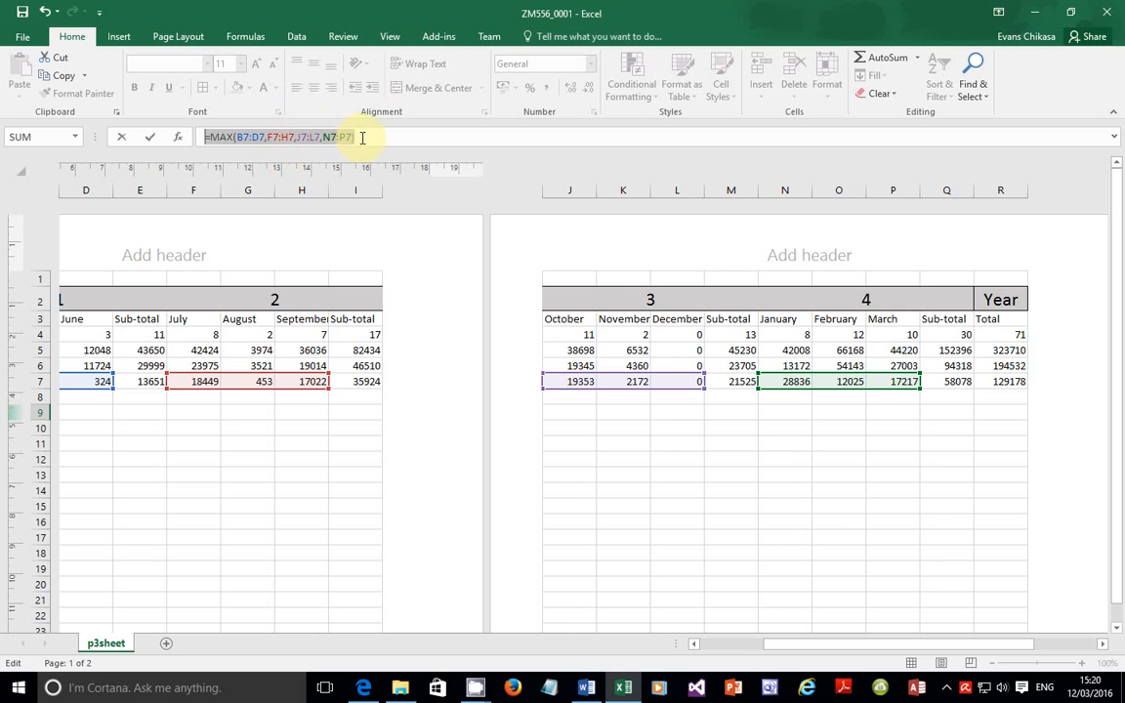
key(Return)
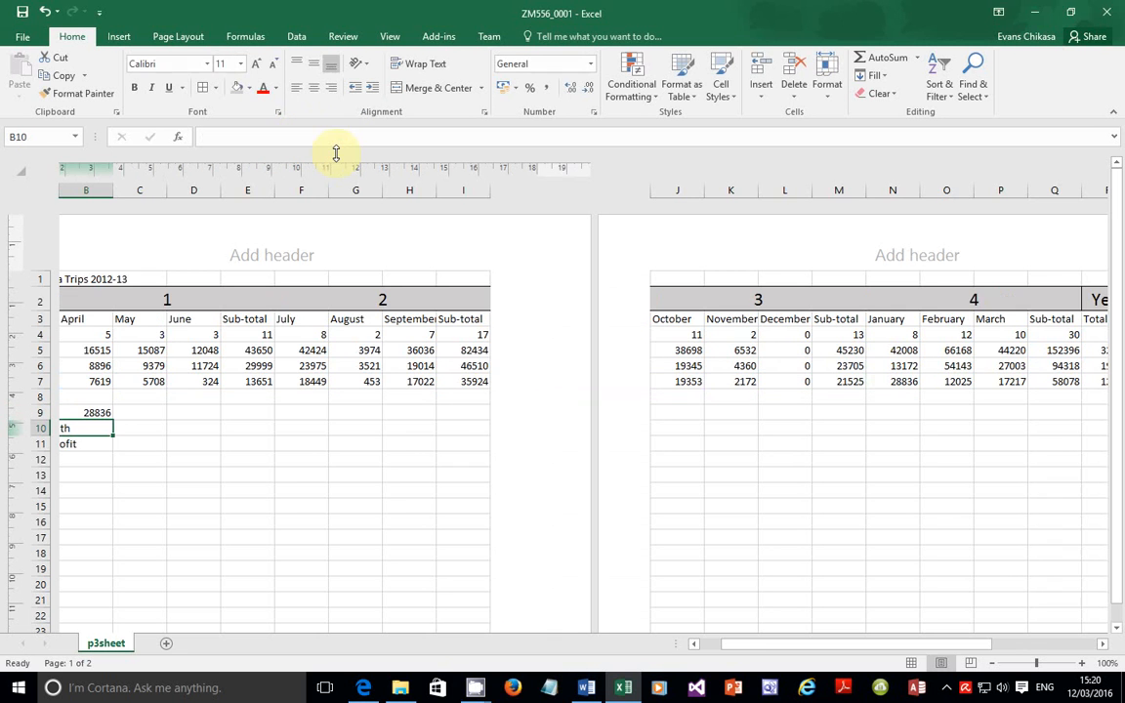
drag(734, 652, 714, 652)
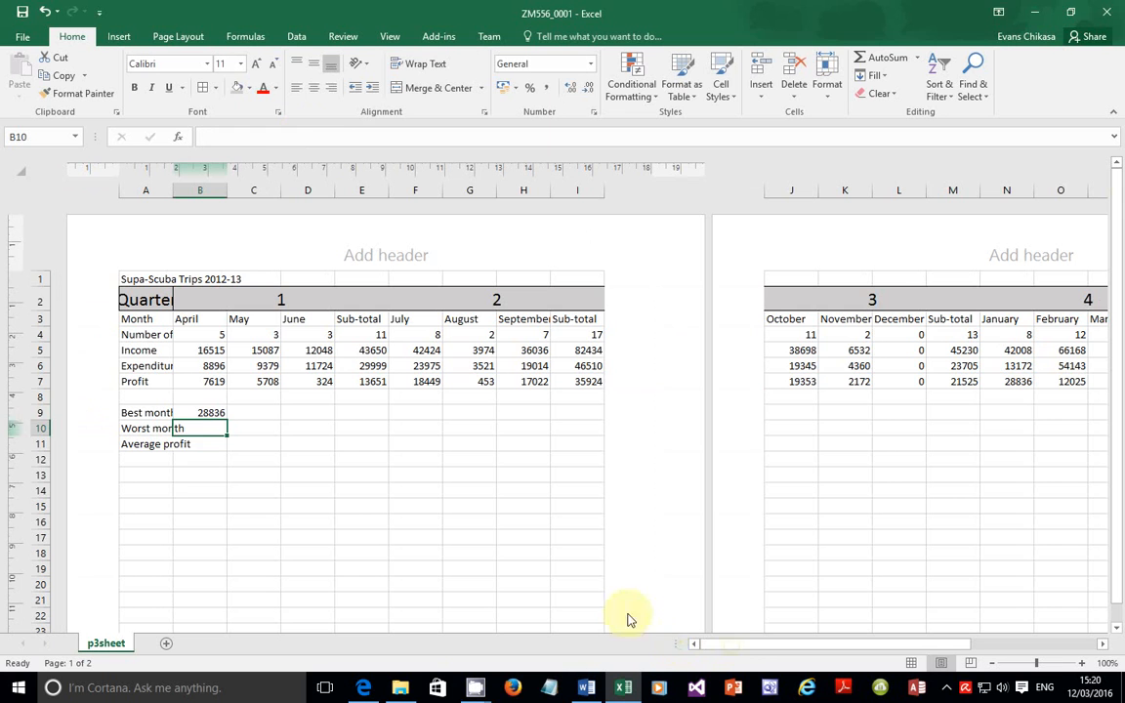
click(210, 411)
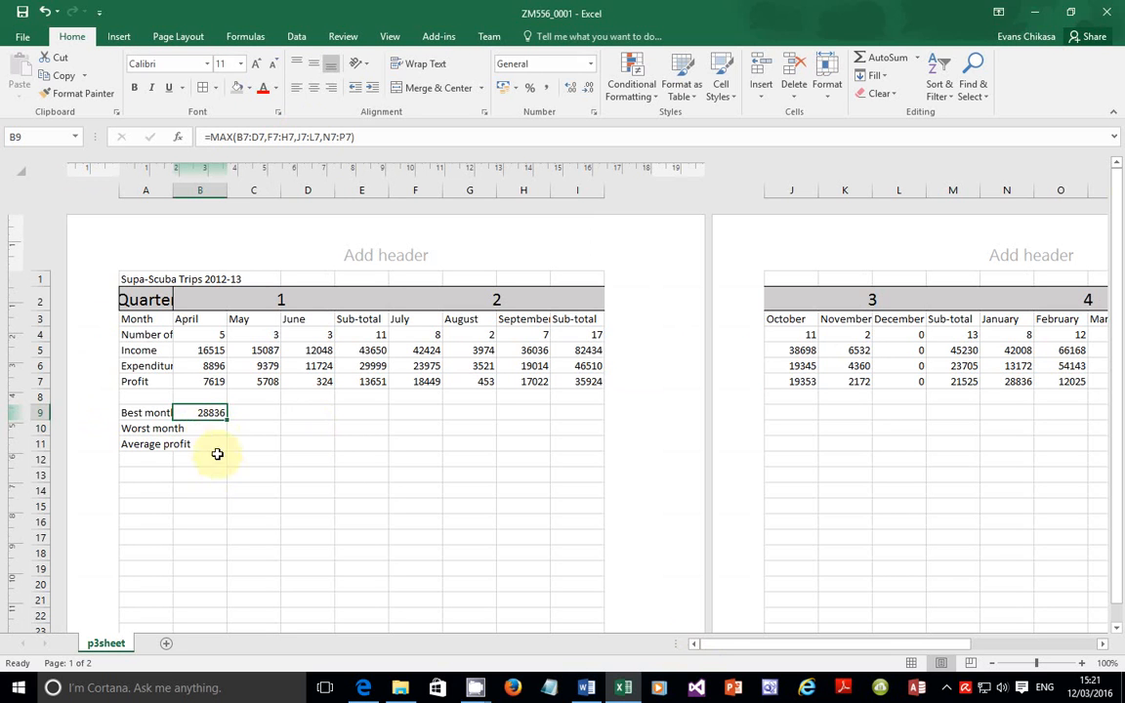
click(201, 428)
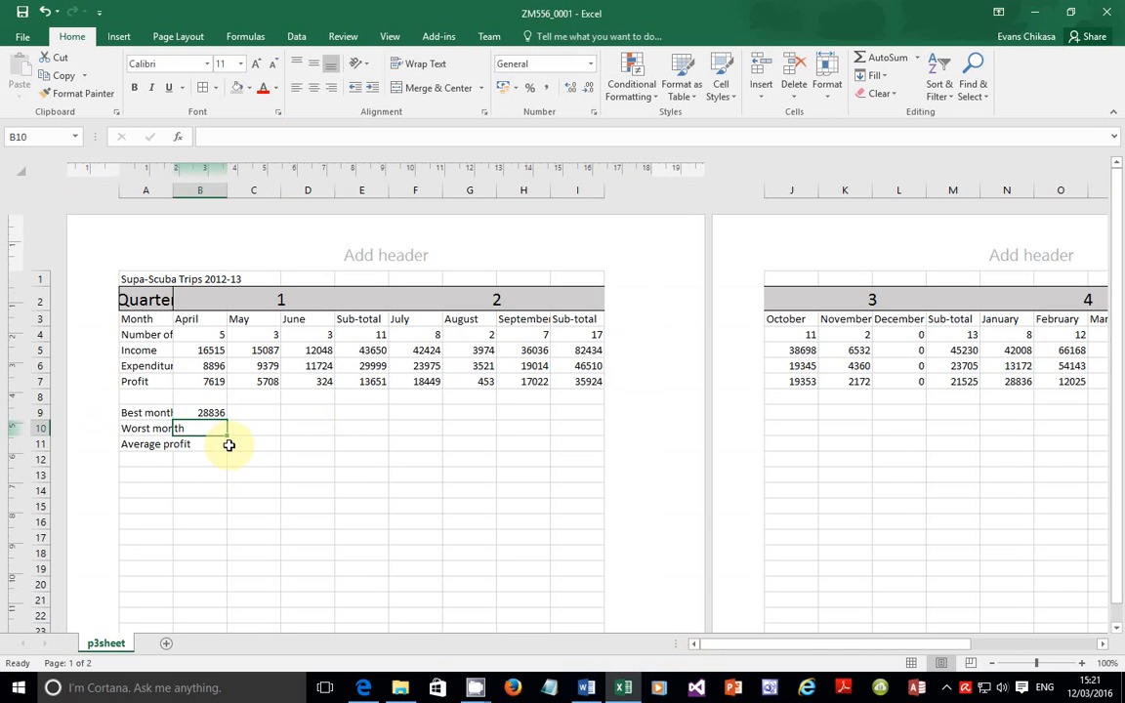
Step: Begin =MIN in B10 with the ranges B7:D7 and F7:H7
text(=MIN)
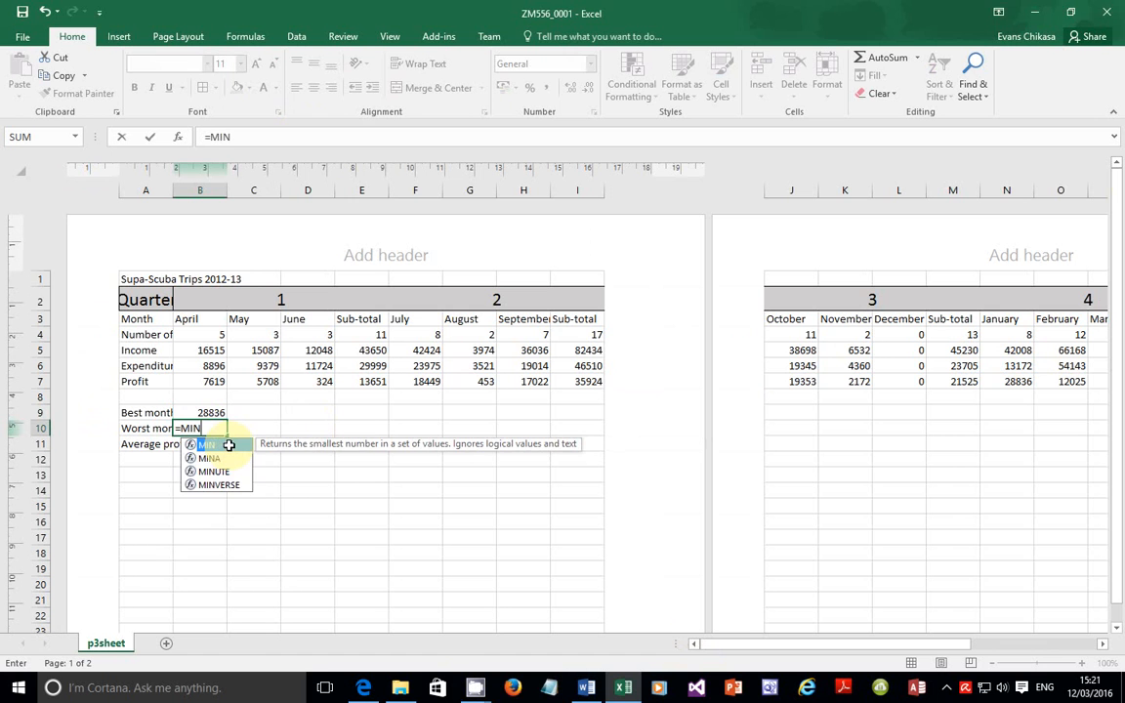
double_click(229, 445)
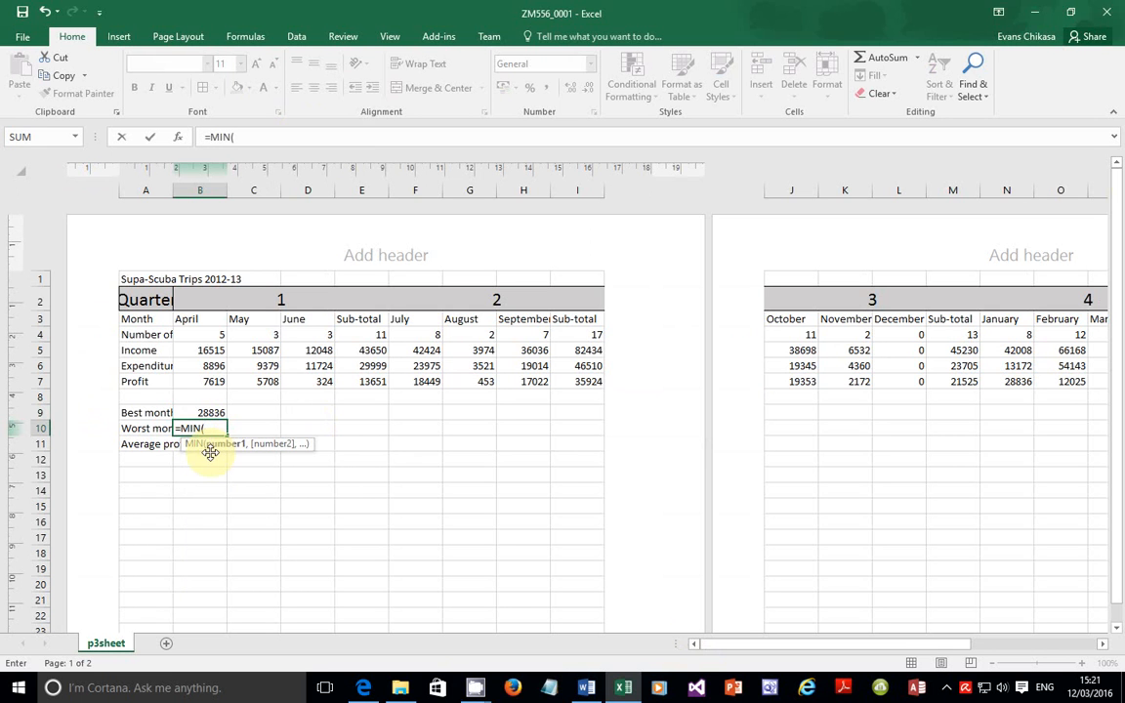
click(211, 383)
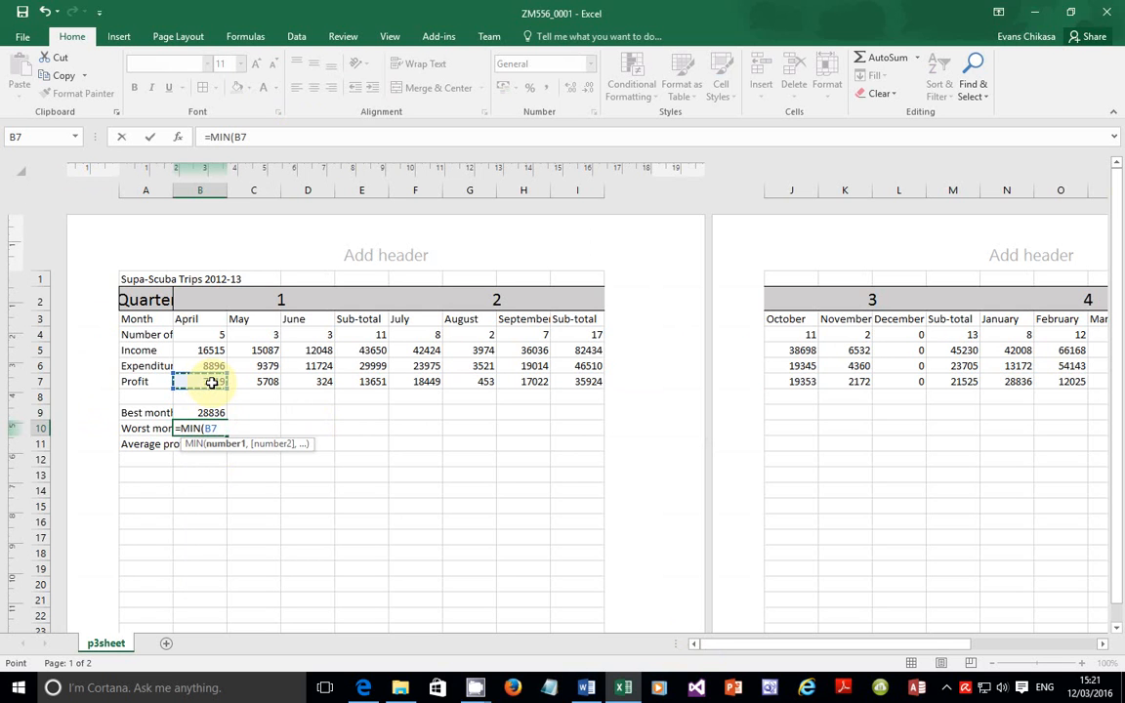
key(F8)
click(312, 381)
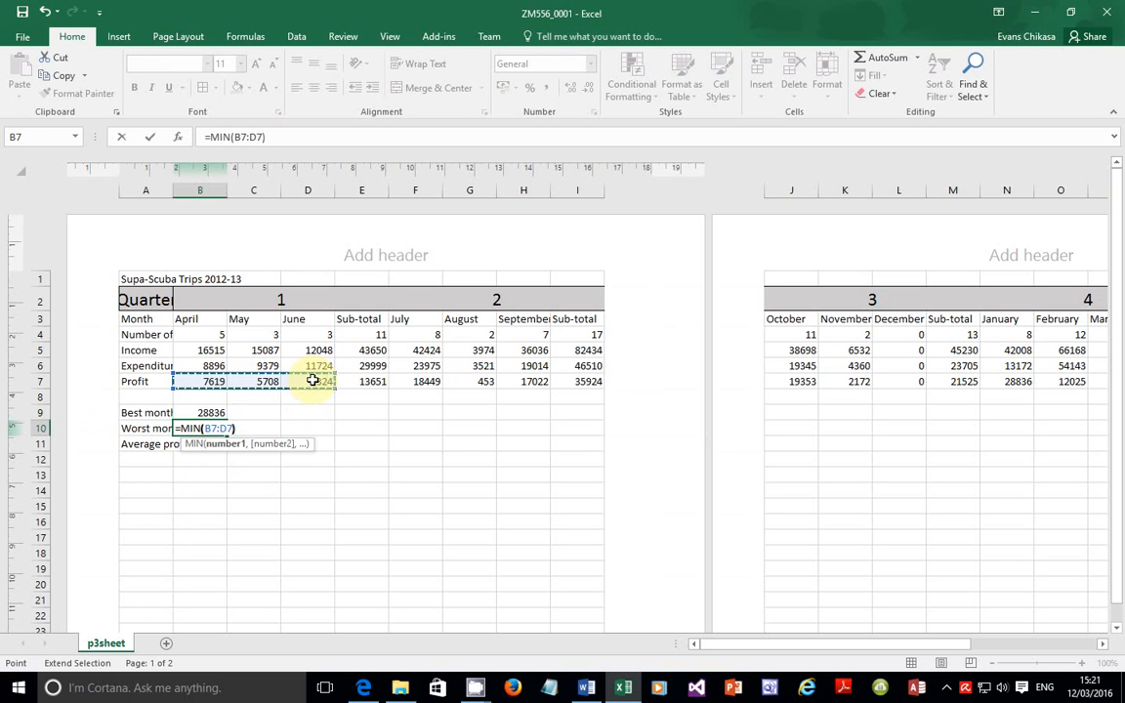
text())
key(BackSpace)
text(,)
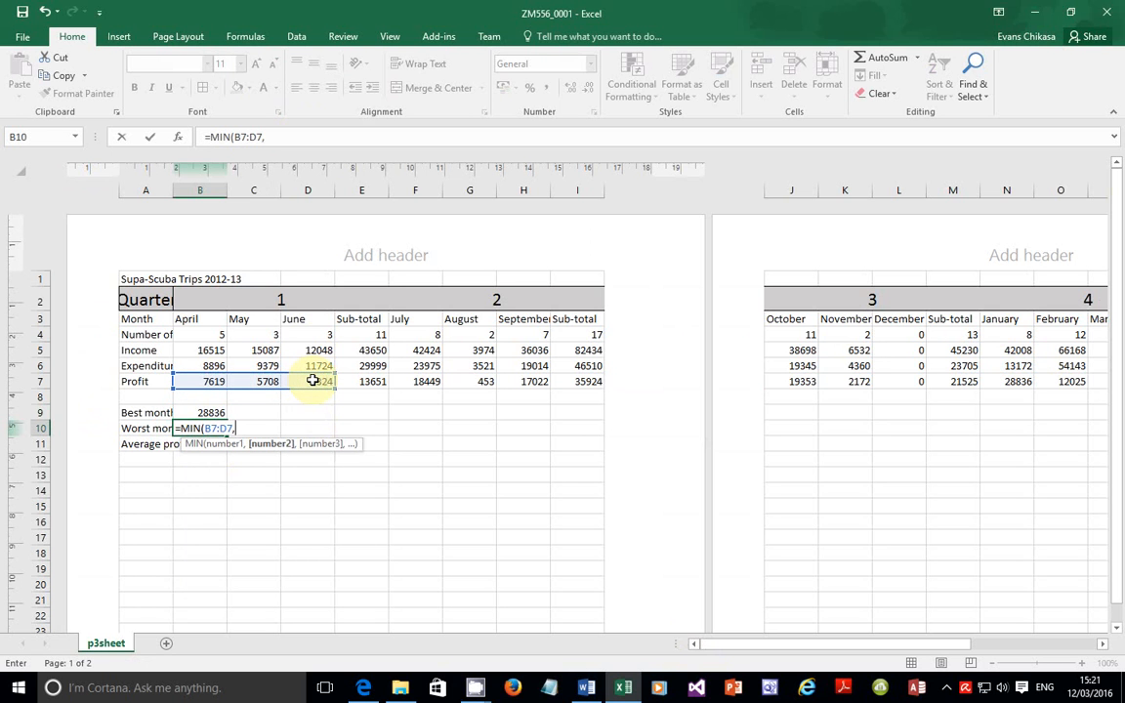
click(422, 381)
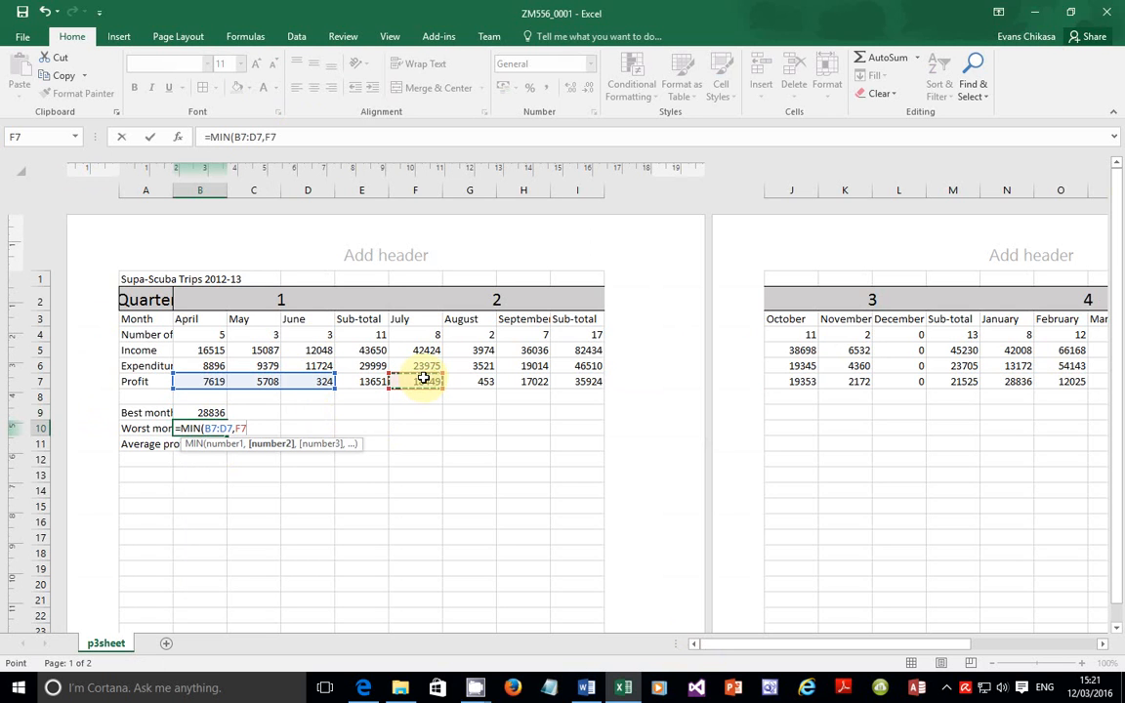
key(F8)
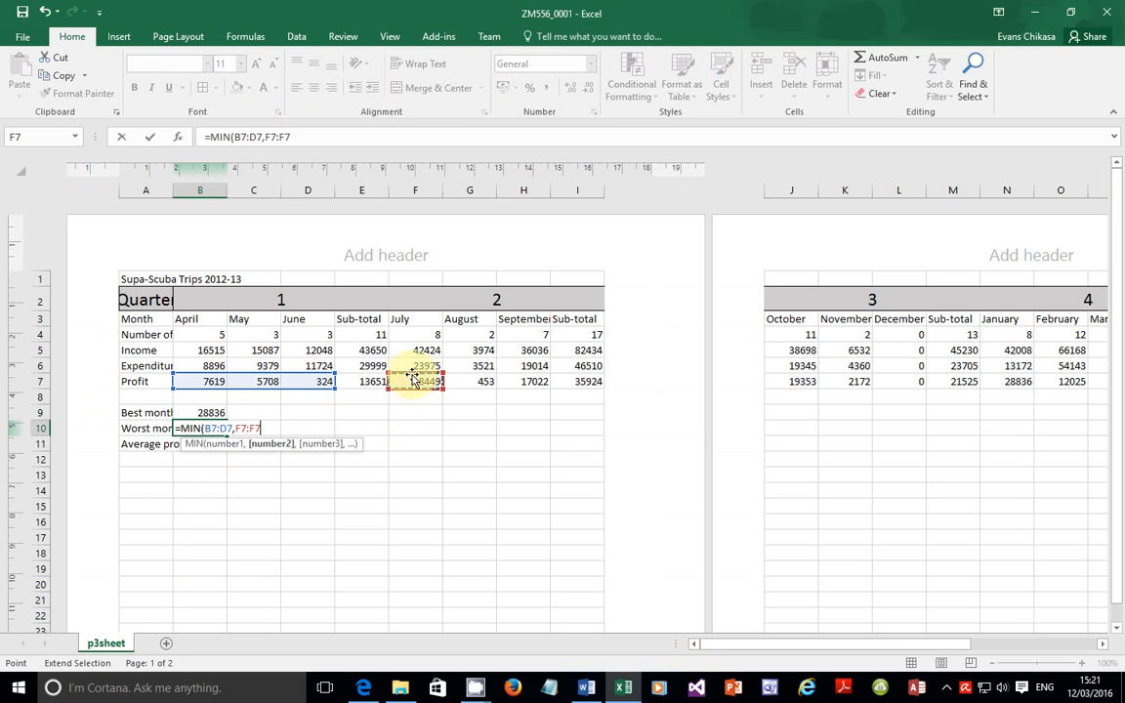
click(518, 384)
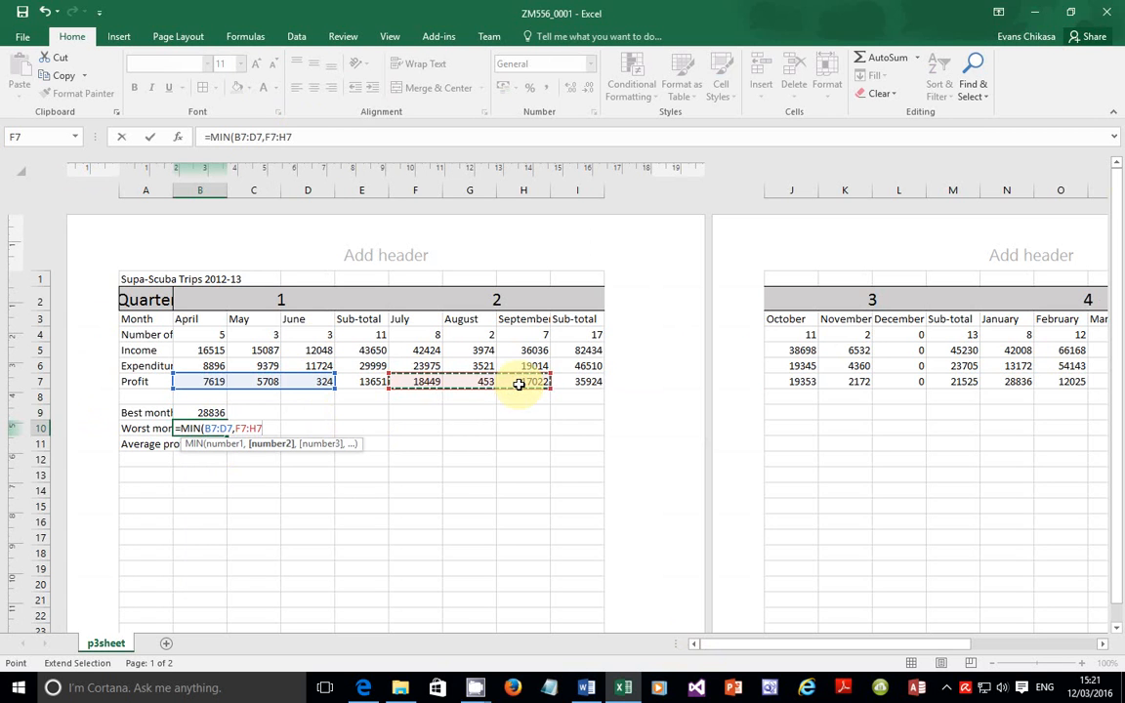
Step: Add J7:L7 and N7:P7, close the bracket and enter the MIN formula, giving 0
text(,)
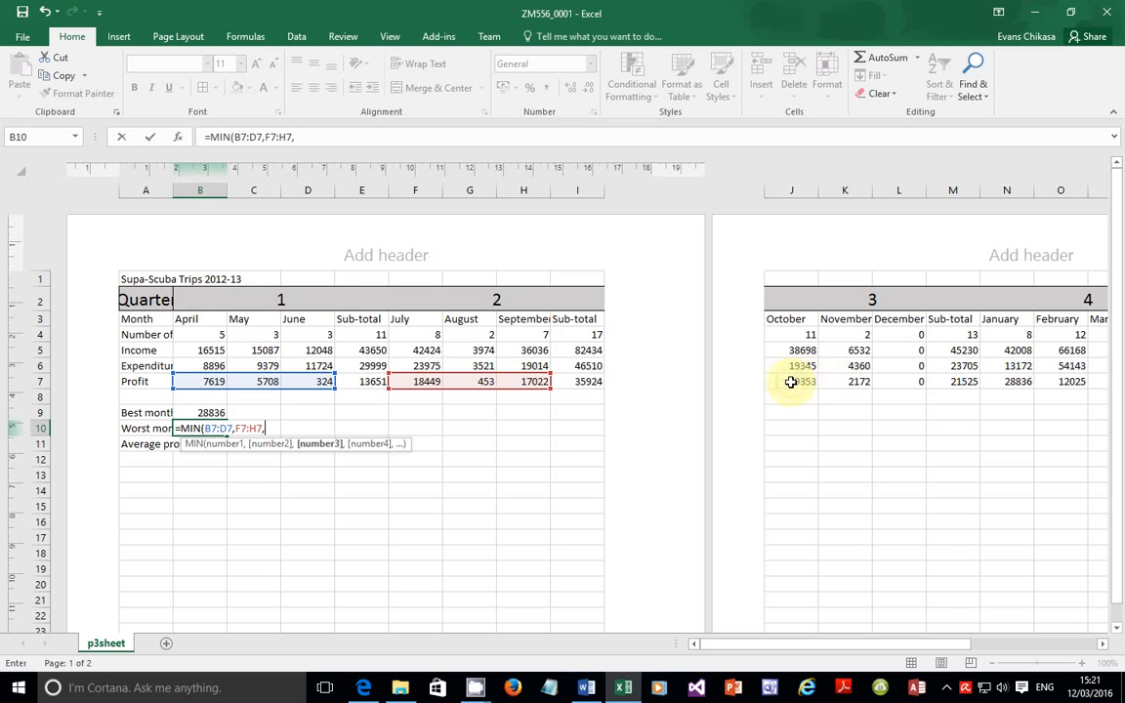
click(793, 382)
key(F8)
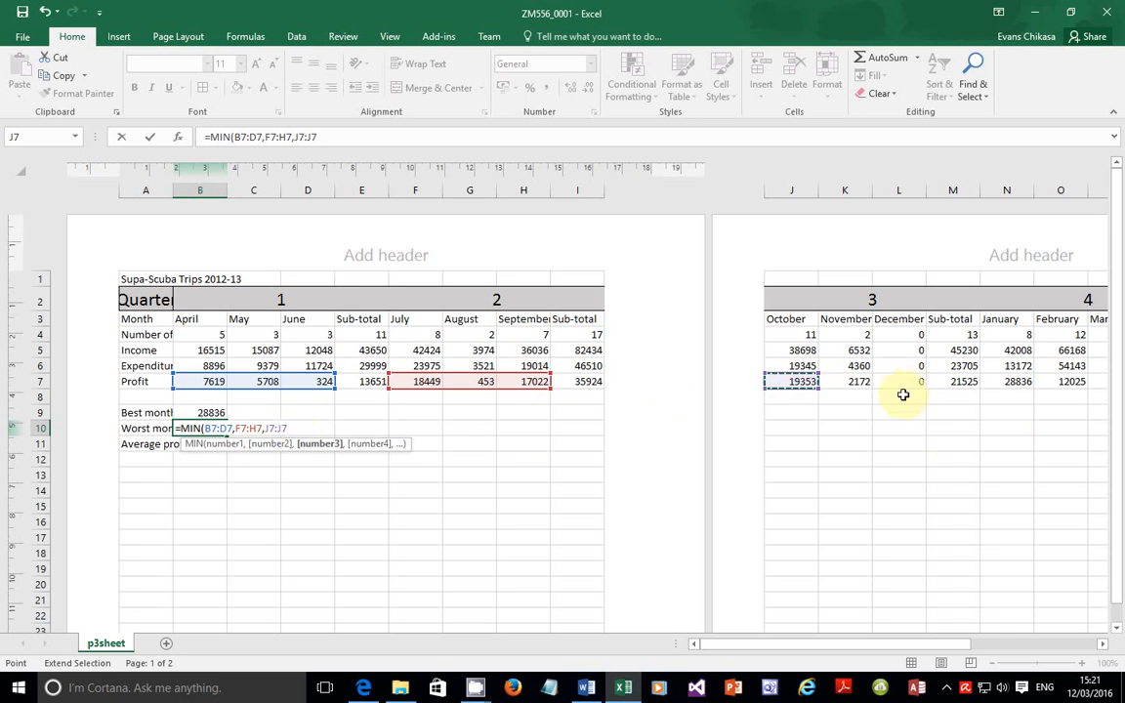
drag(905, 384, 906, 381)
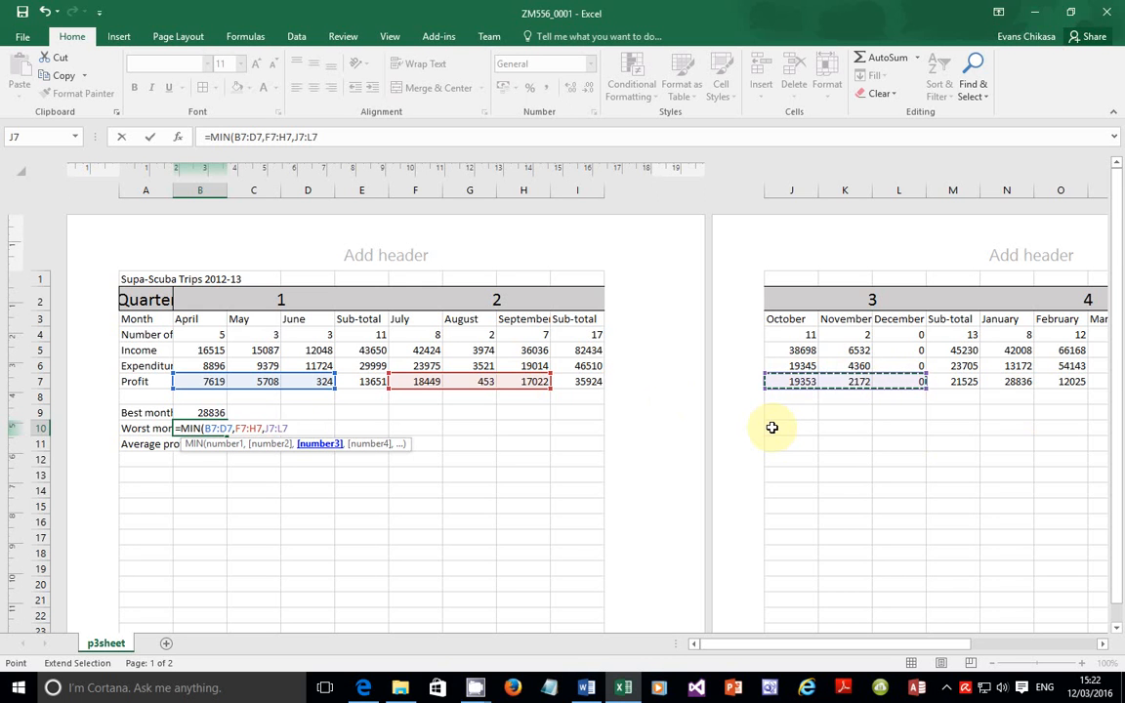
text(,)
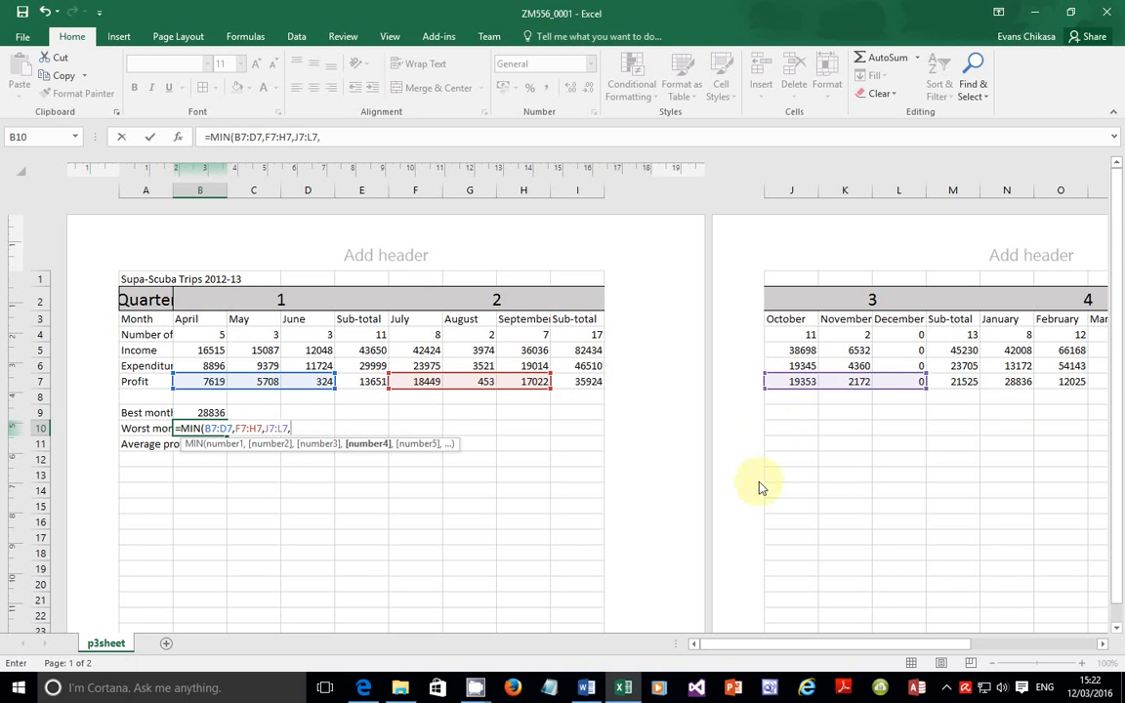
drag(828, 646, 900, 647)
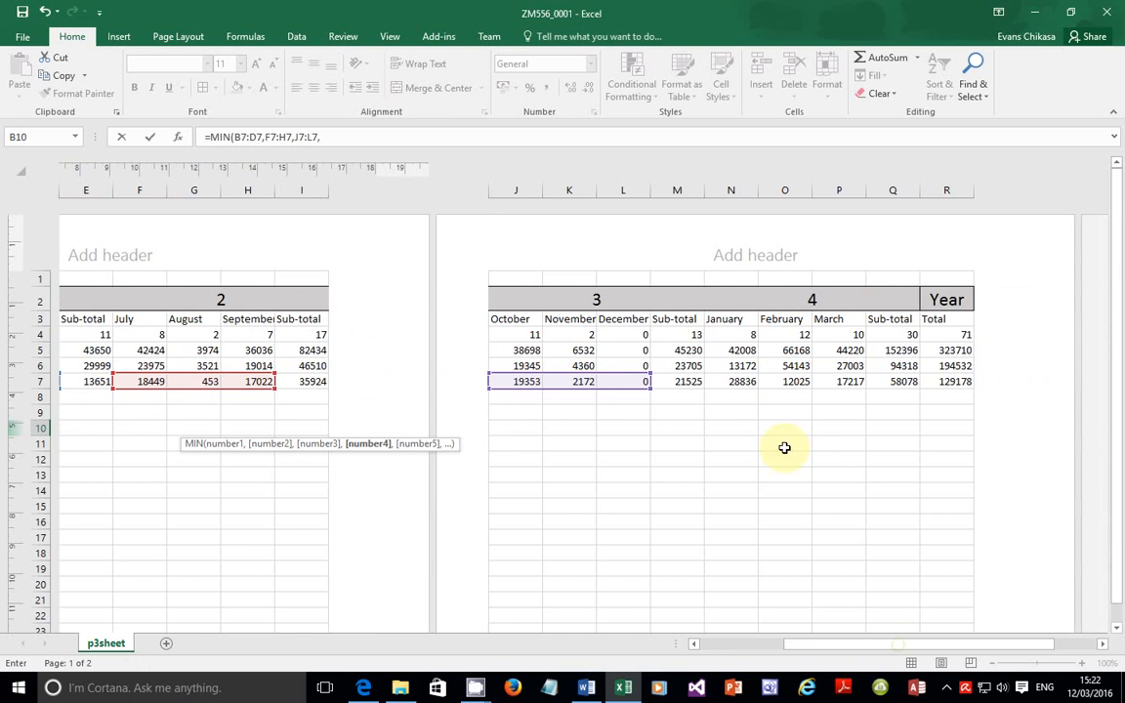
click(722, 385)
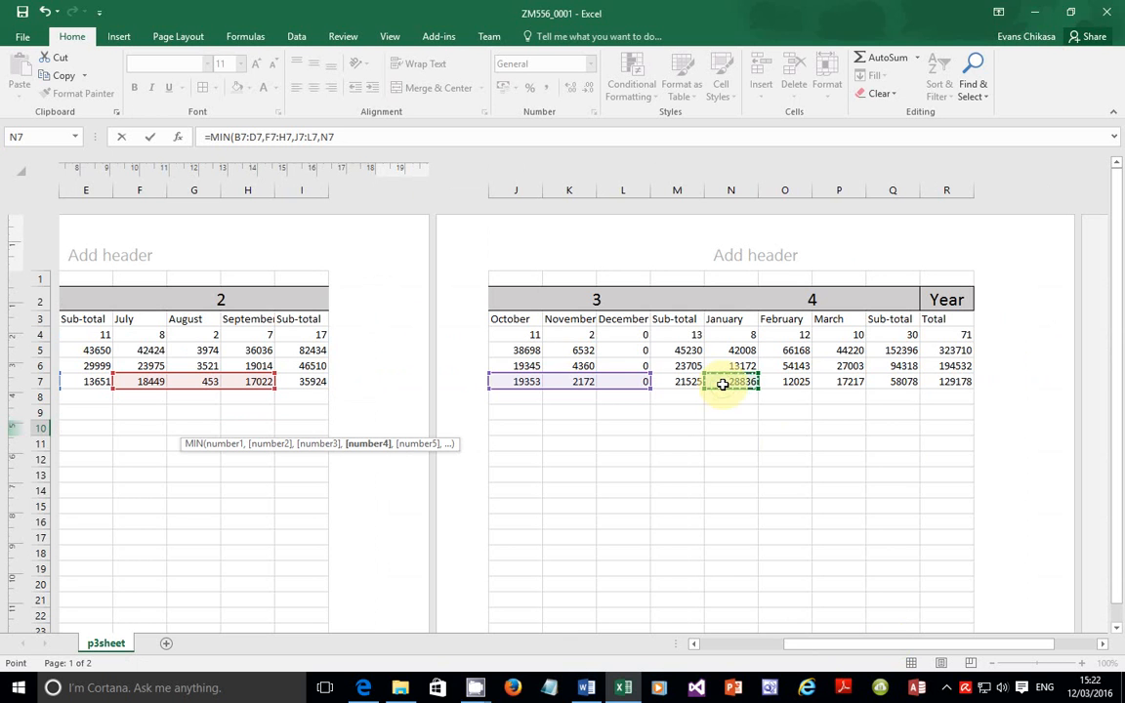
drag(732, 382, 838, 381)
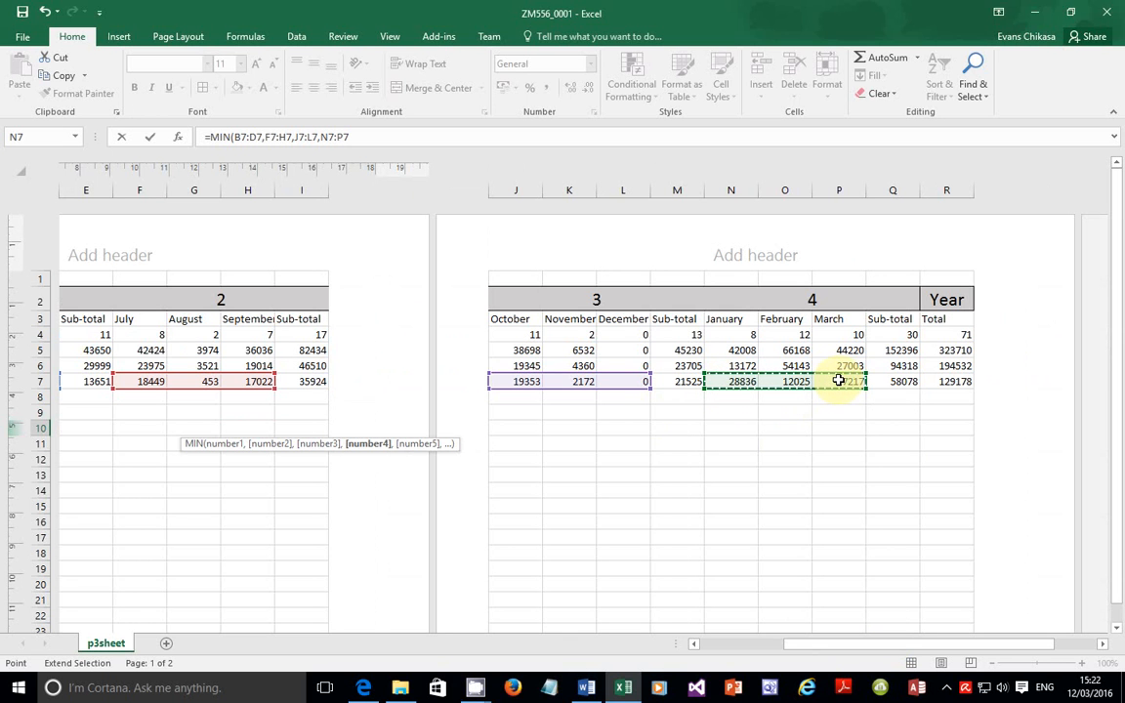
text())
drag(353, 136, 202, 127)
key(Return)
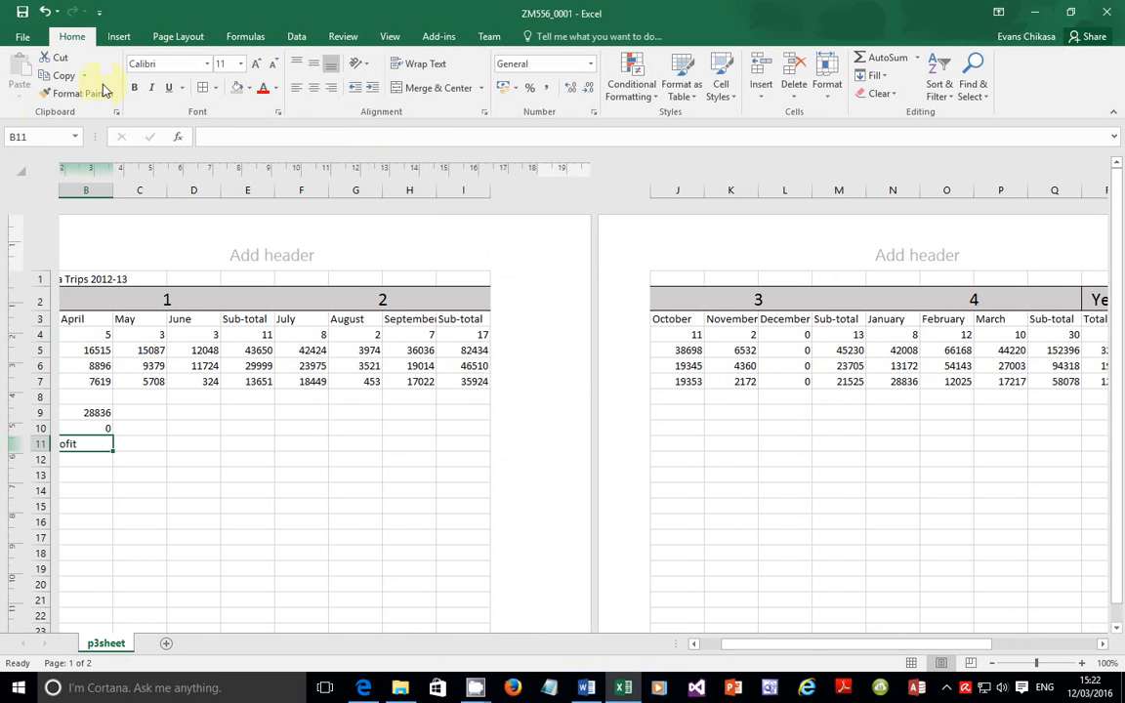
drag(724, 646, 705, 648)
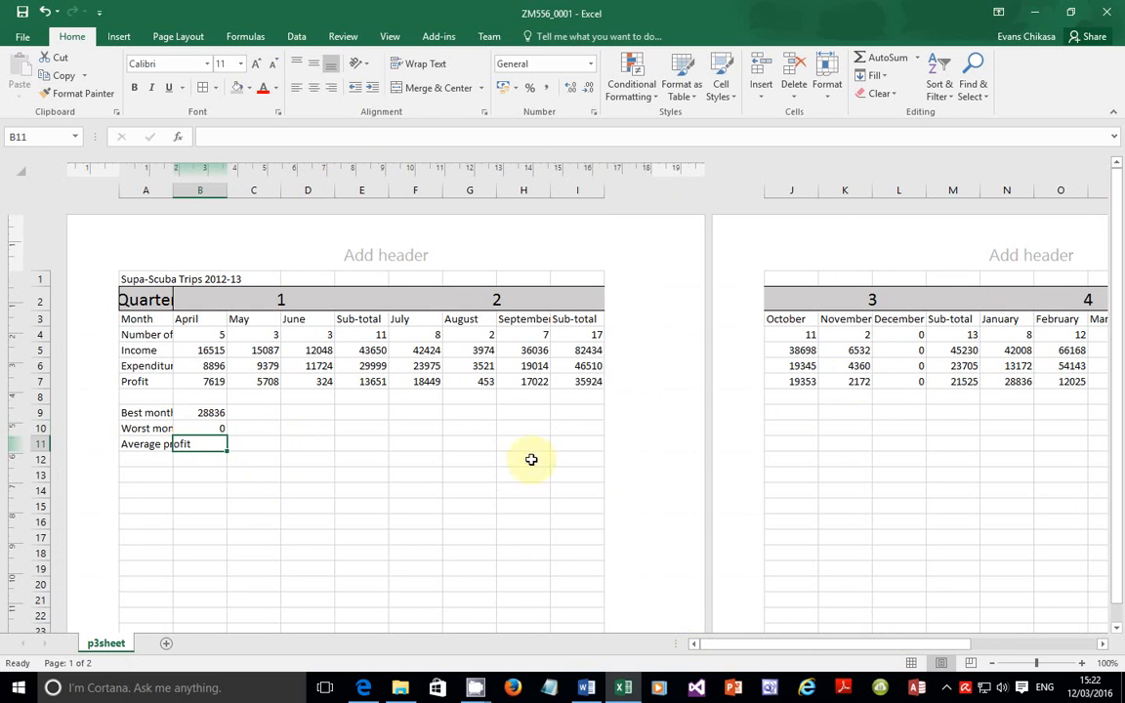
click(907, 382)
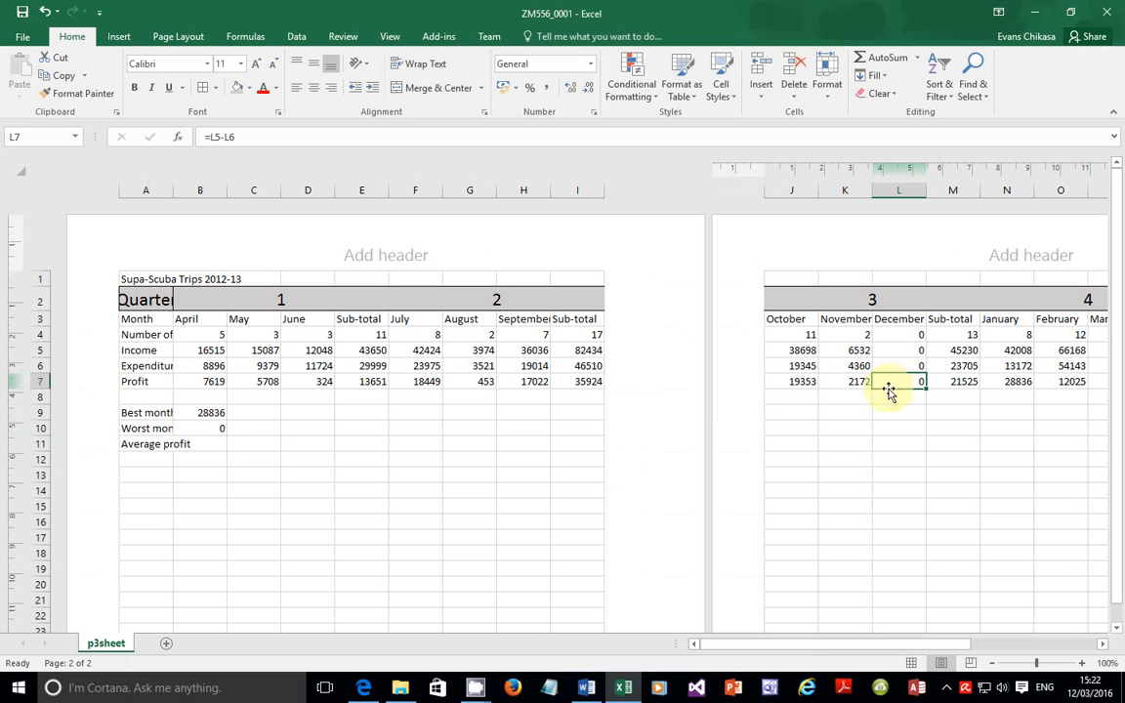
click(212, 412)
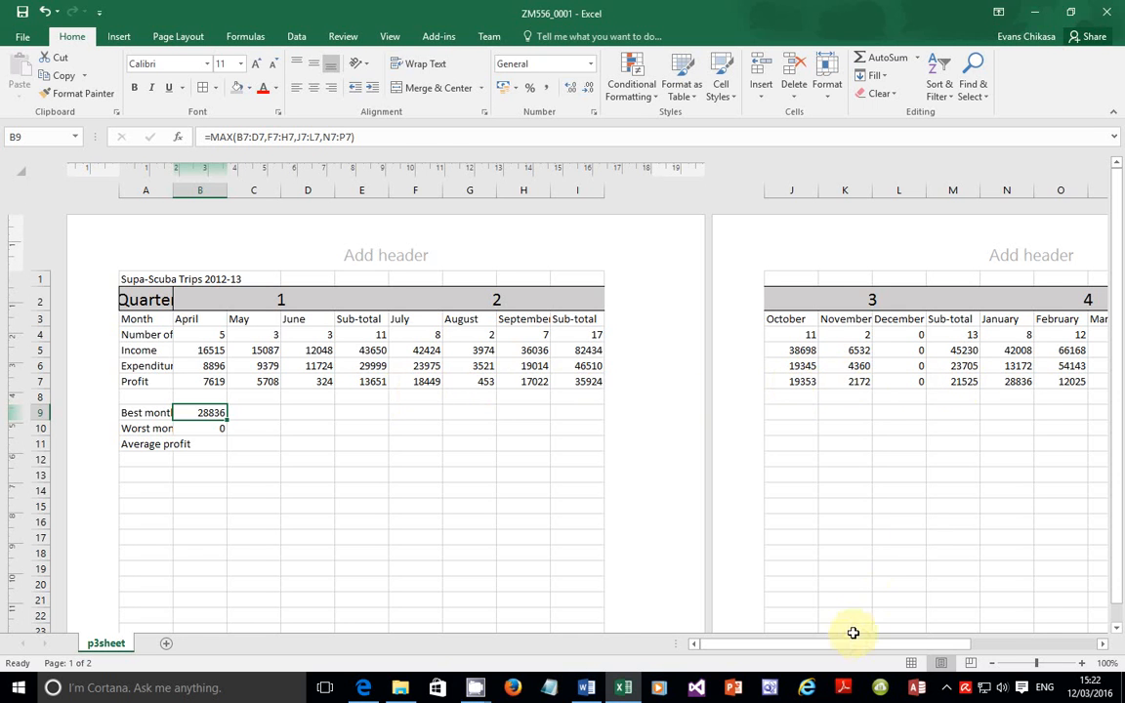
drag(859, 643, 913, 642)
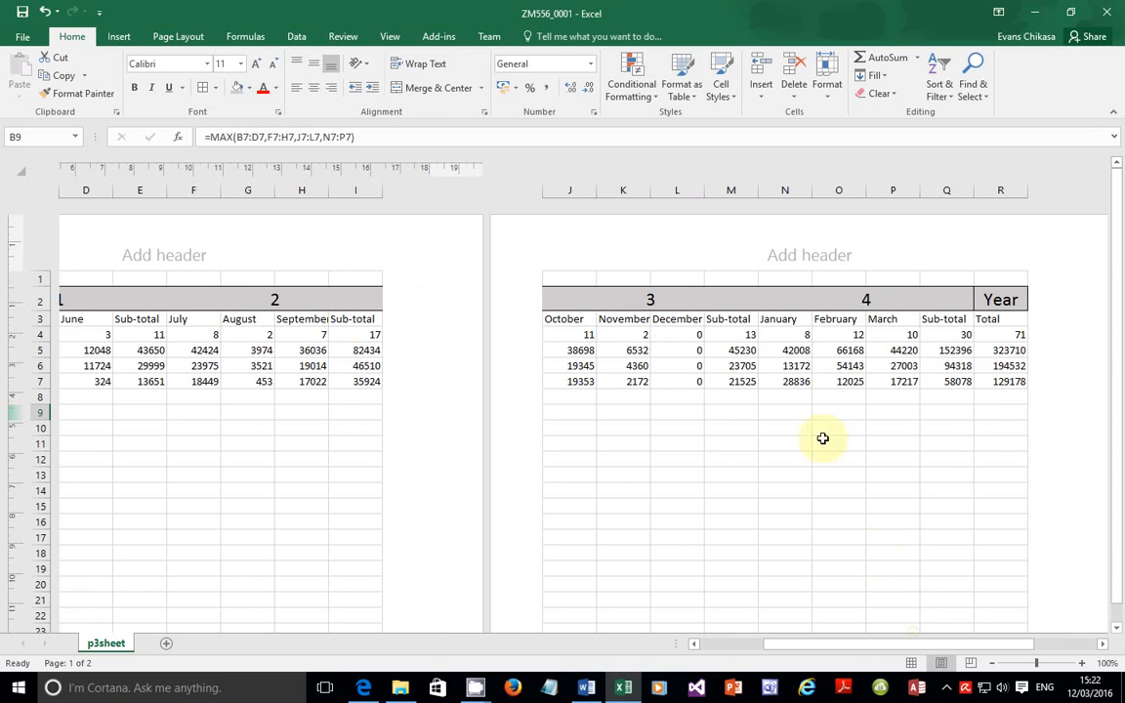
click(789, 385)
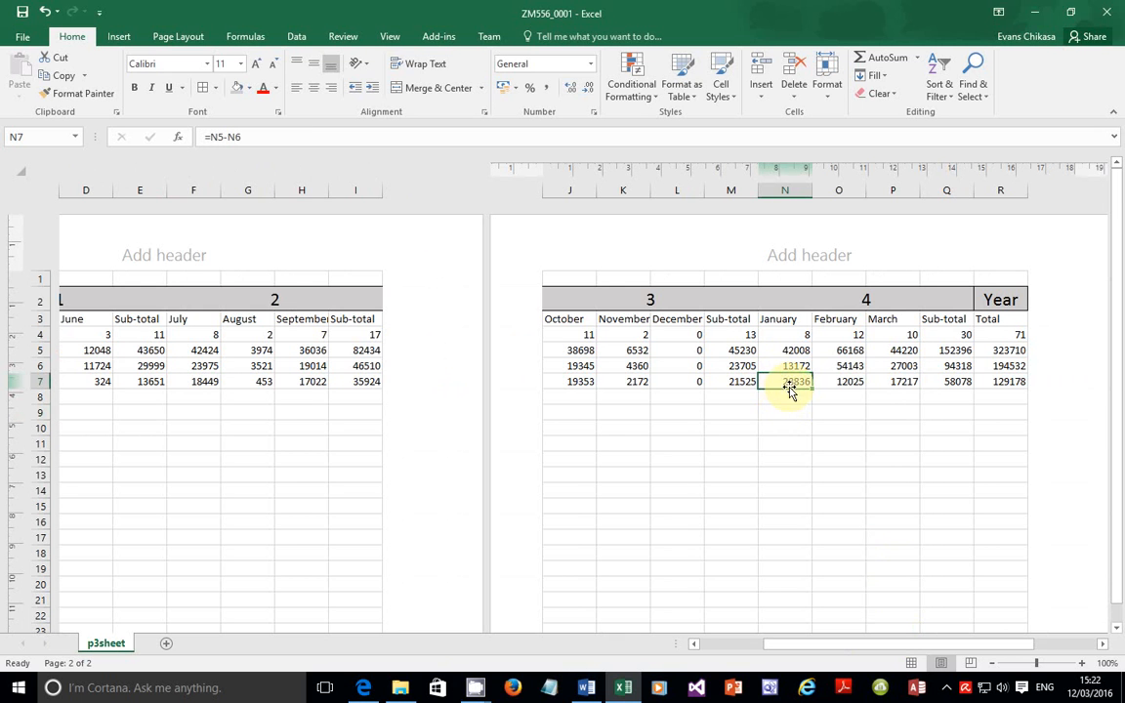
drag(810, 644, 675, 643)
click(219, 445)
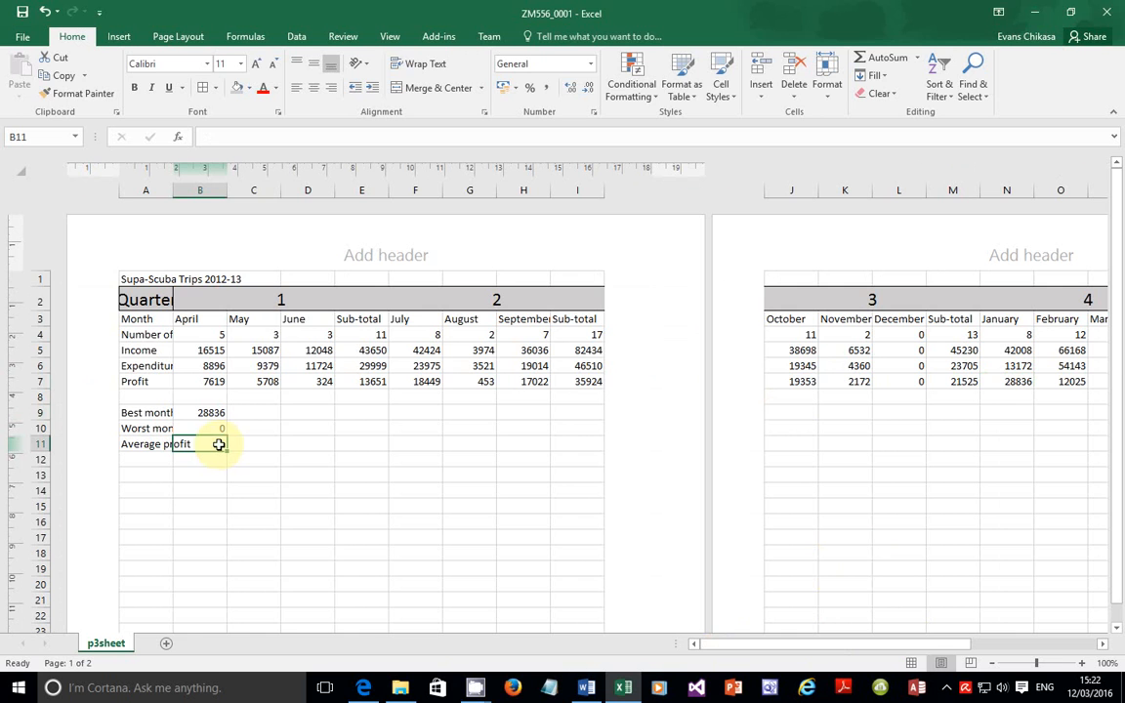
click(363, 687)
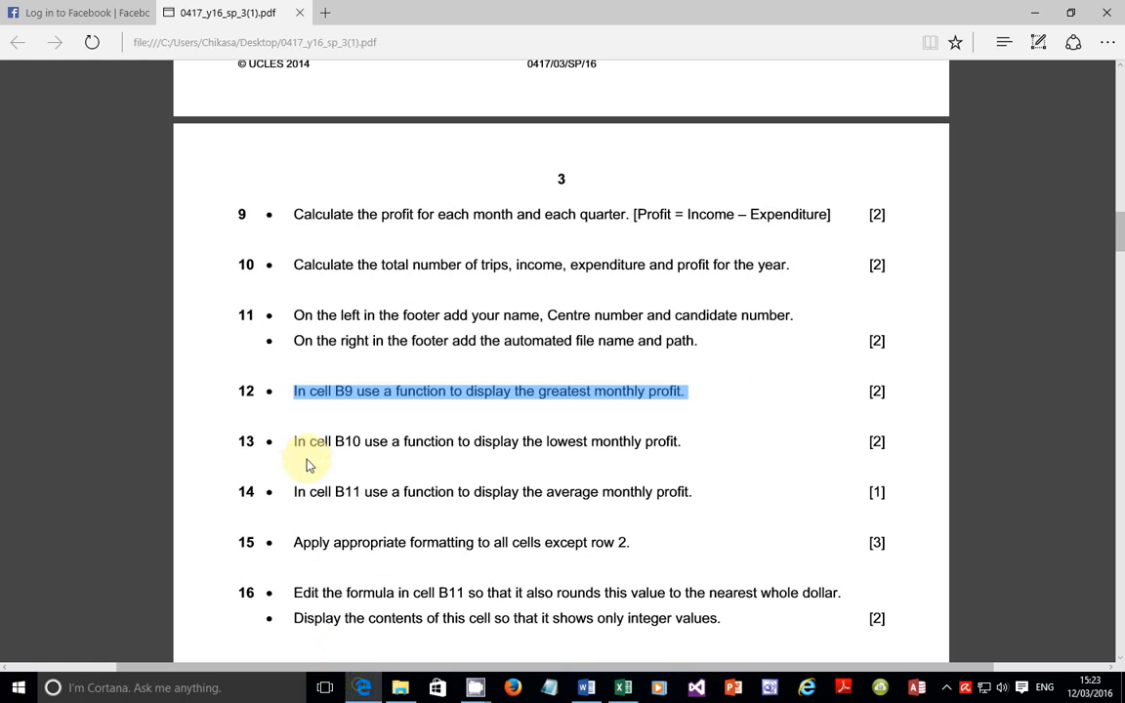
drag(295, 447, 681, 461)
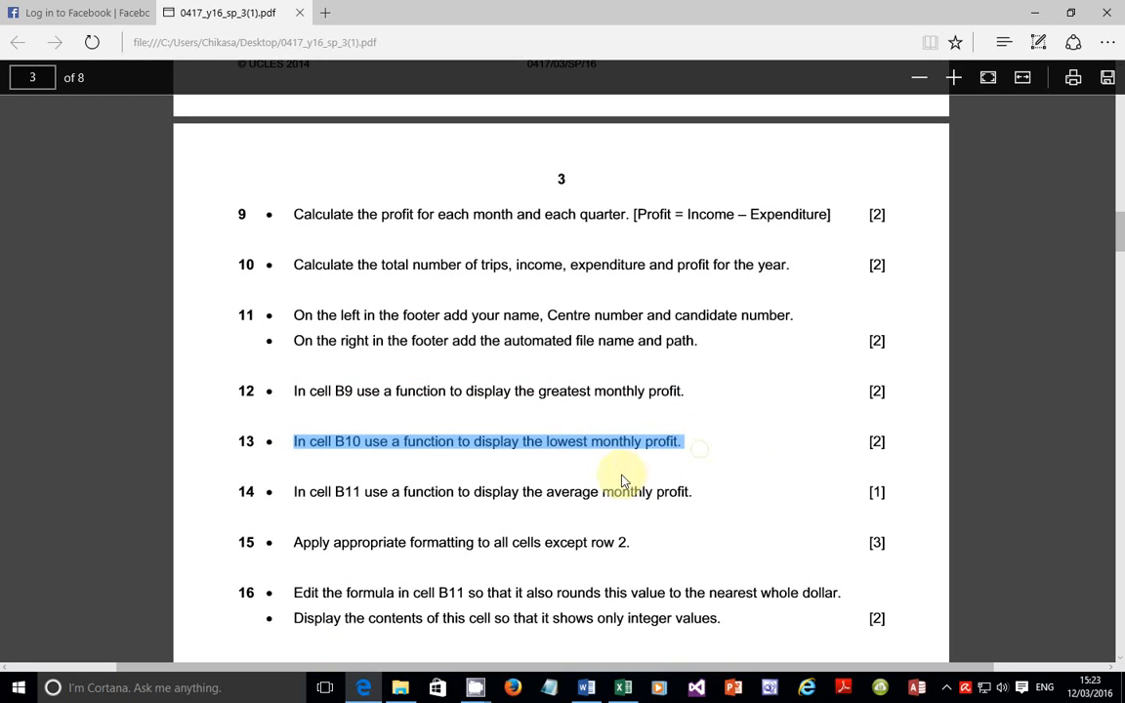
drag(288, 398, 697, 393)
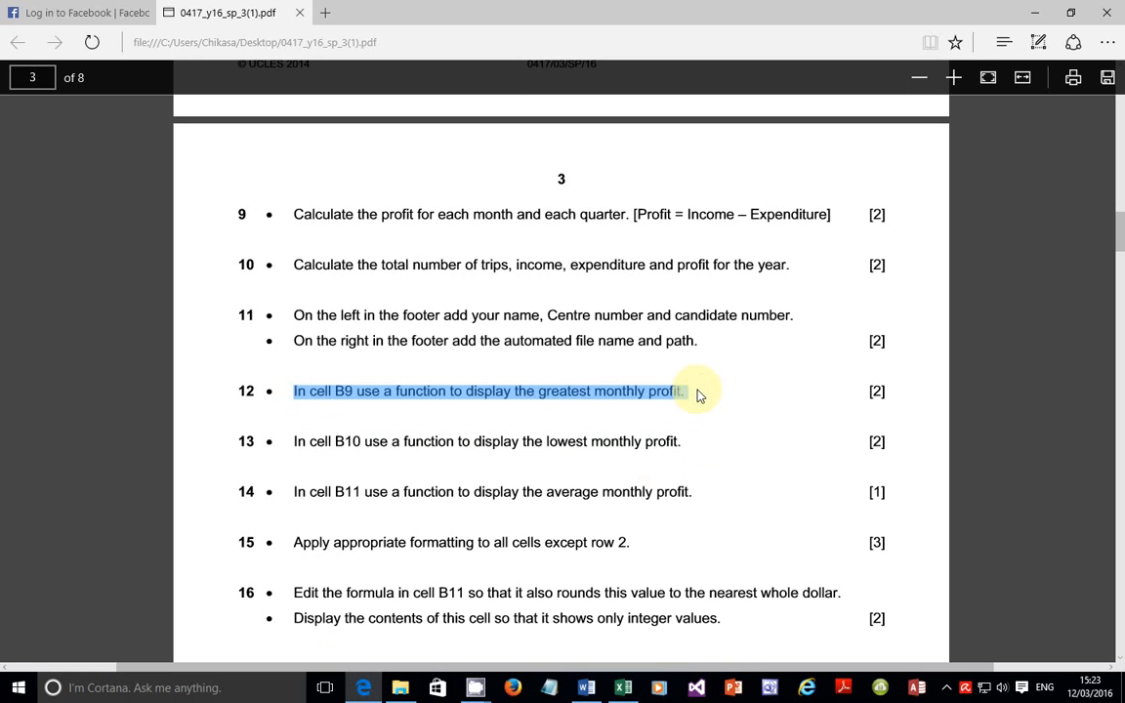
drag(680, 447, 292, 442)
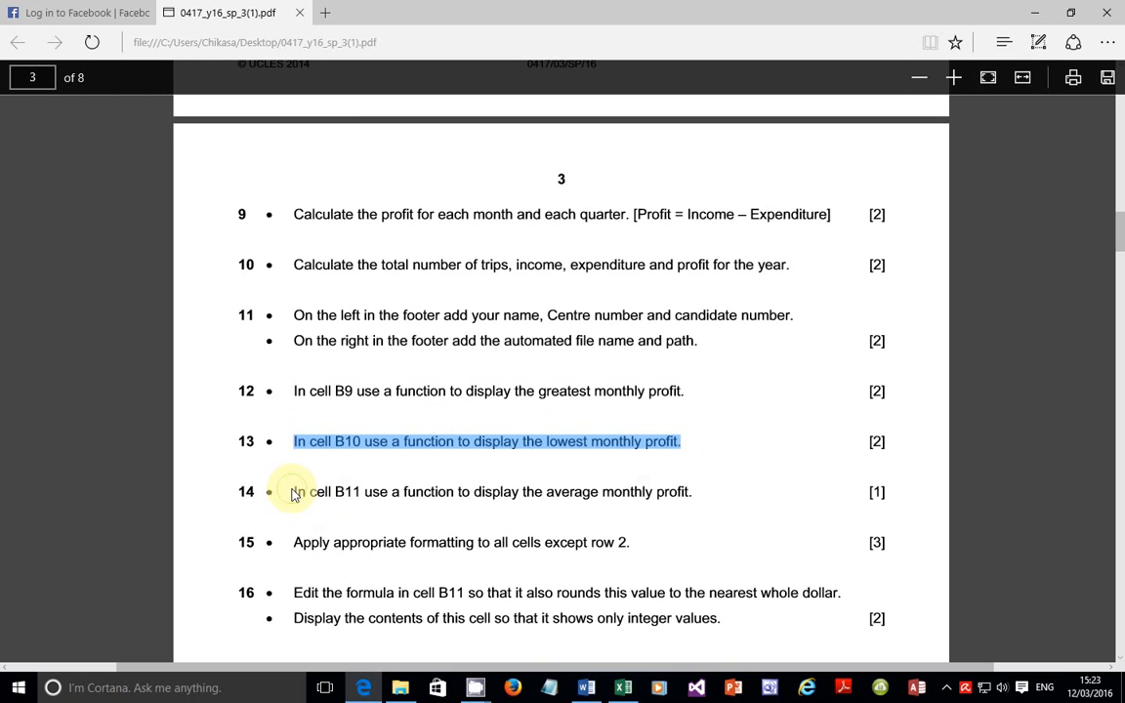
drag(294, 493, 707, 504)
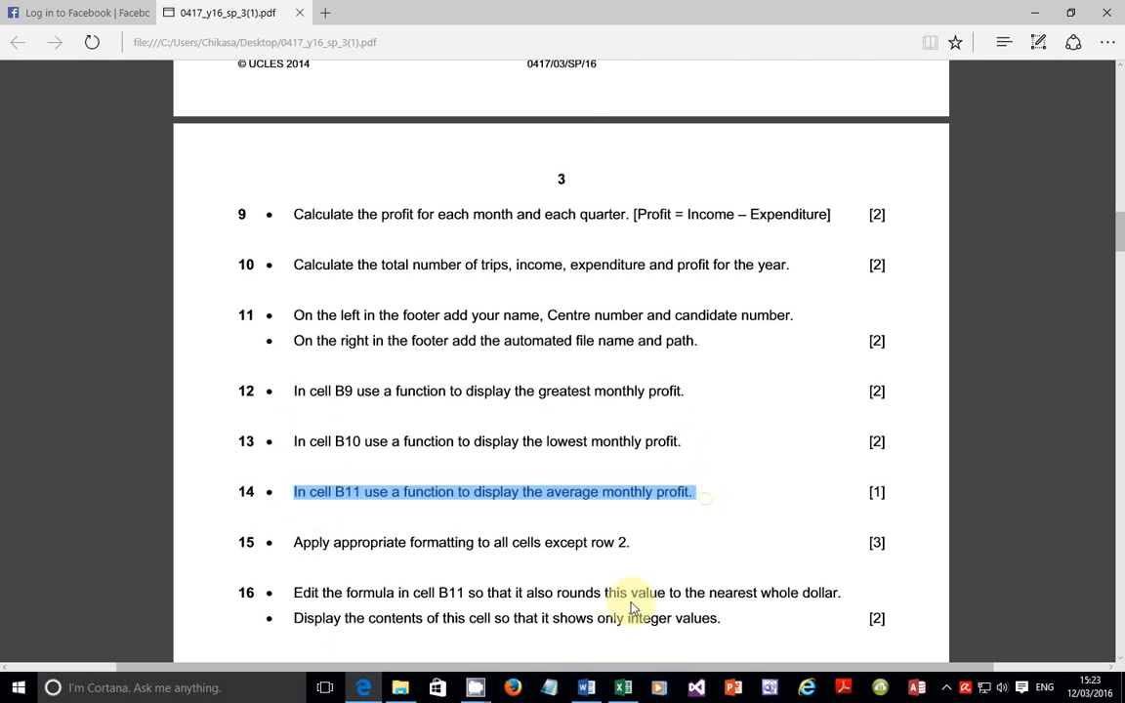
click(623, 685)
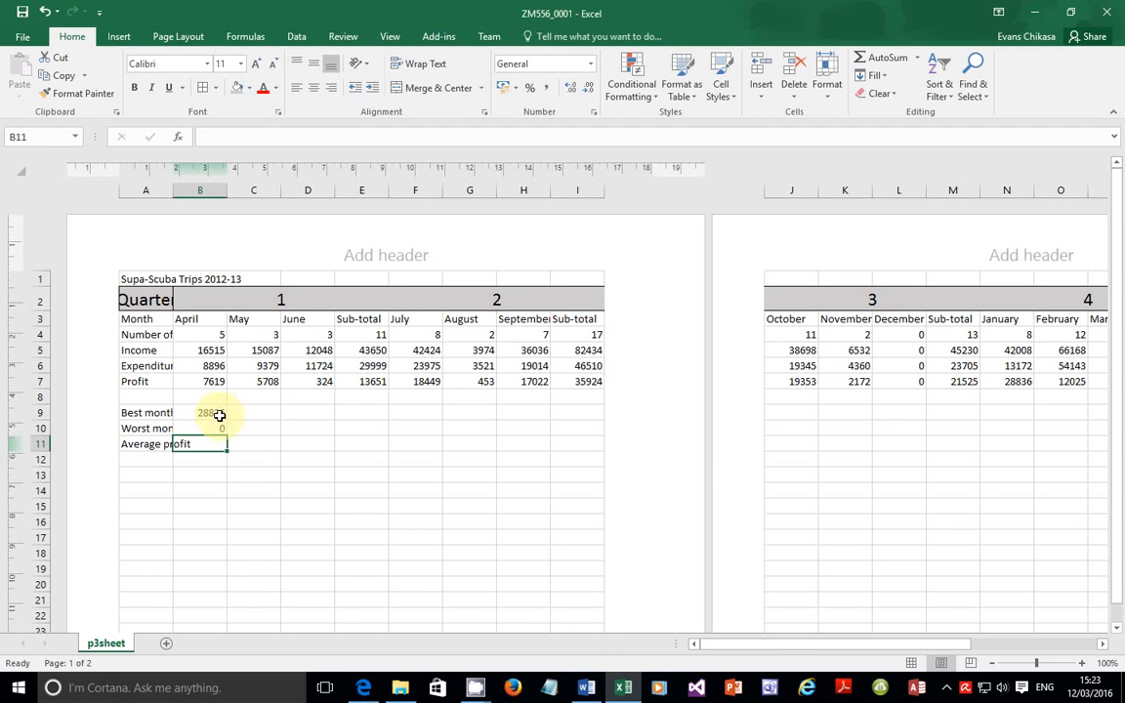
Step: Start =AVERAGE in B11 with the ranges B7:D7 and F7:H7
text(=Av)
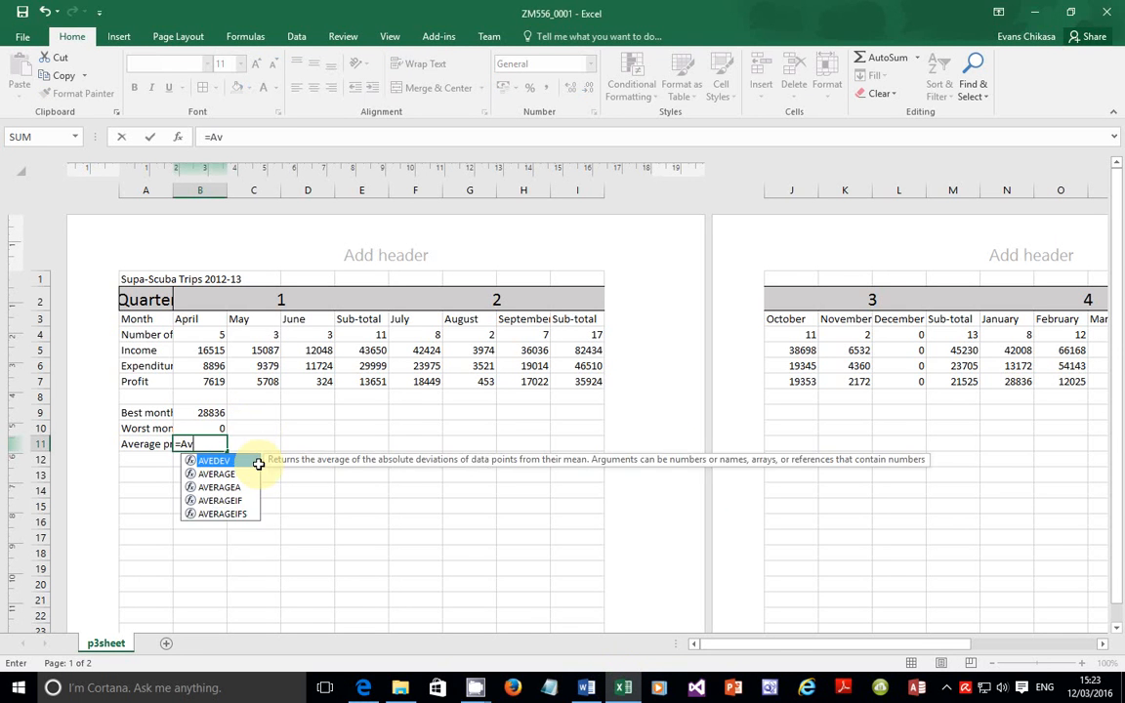
text(erage()
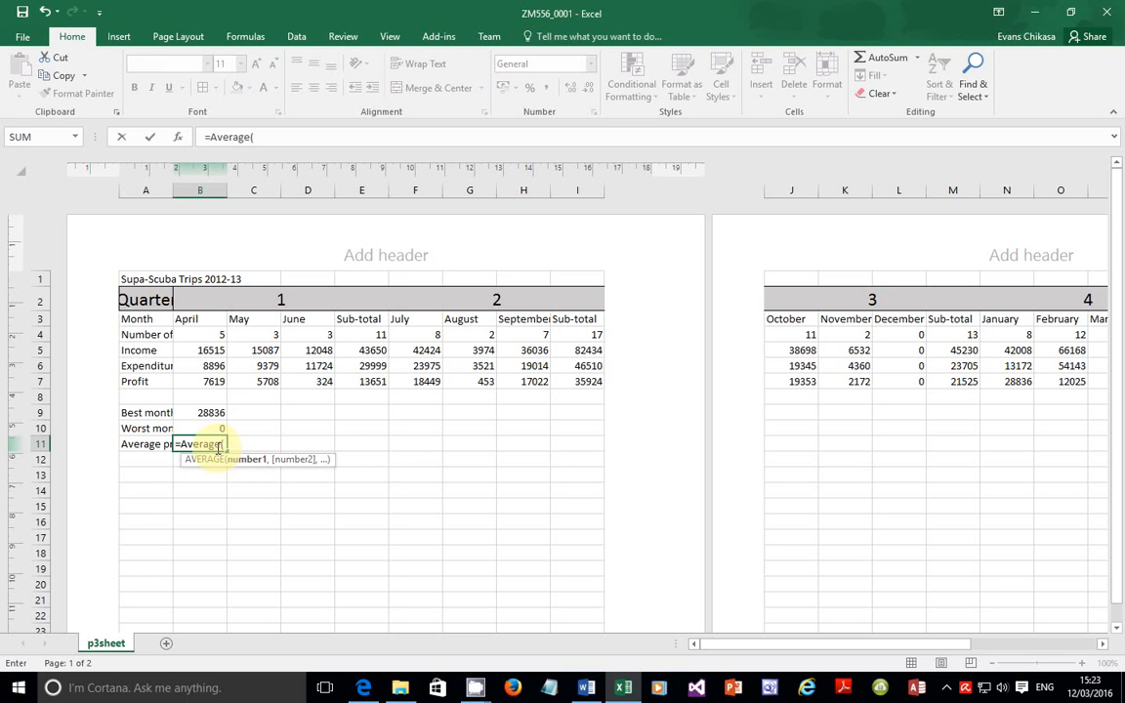
click(206, 382)
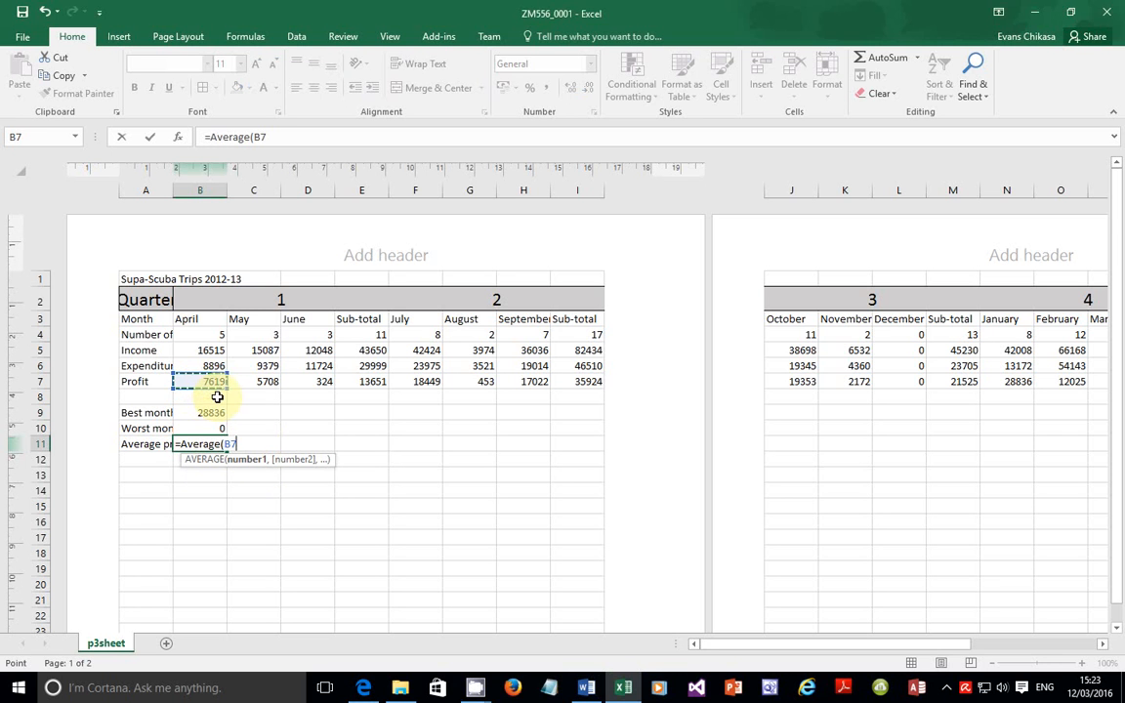
key(F8)
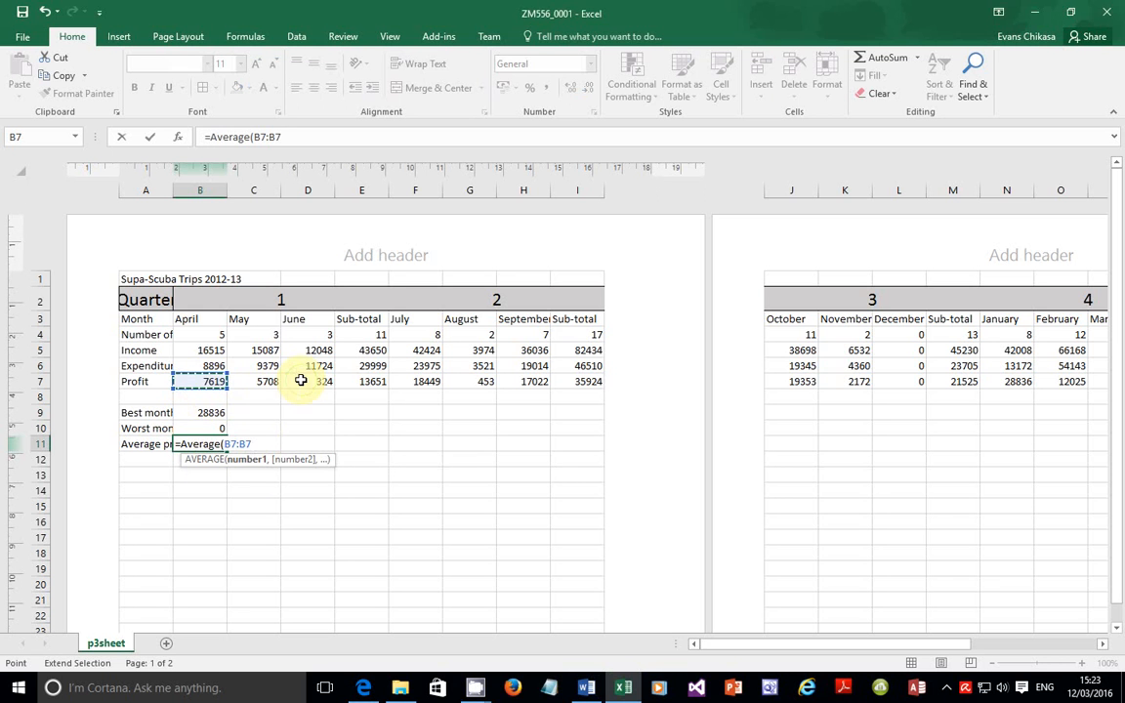
click(298, 379)
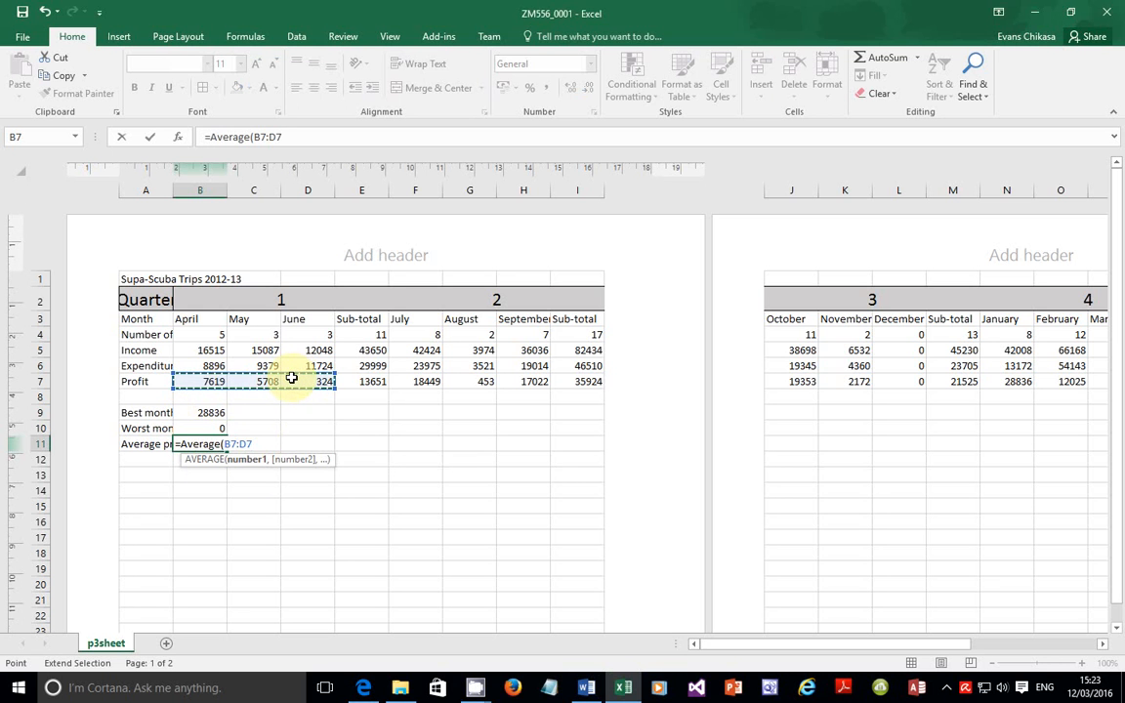
text(,)
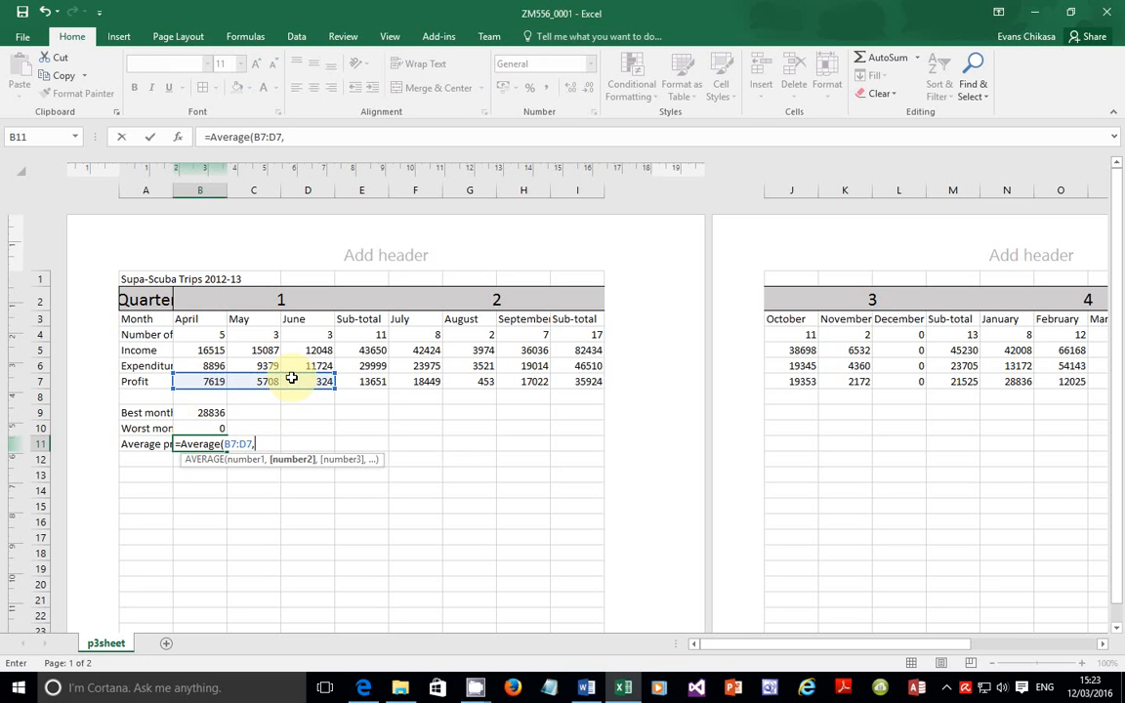
click(419, 379)
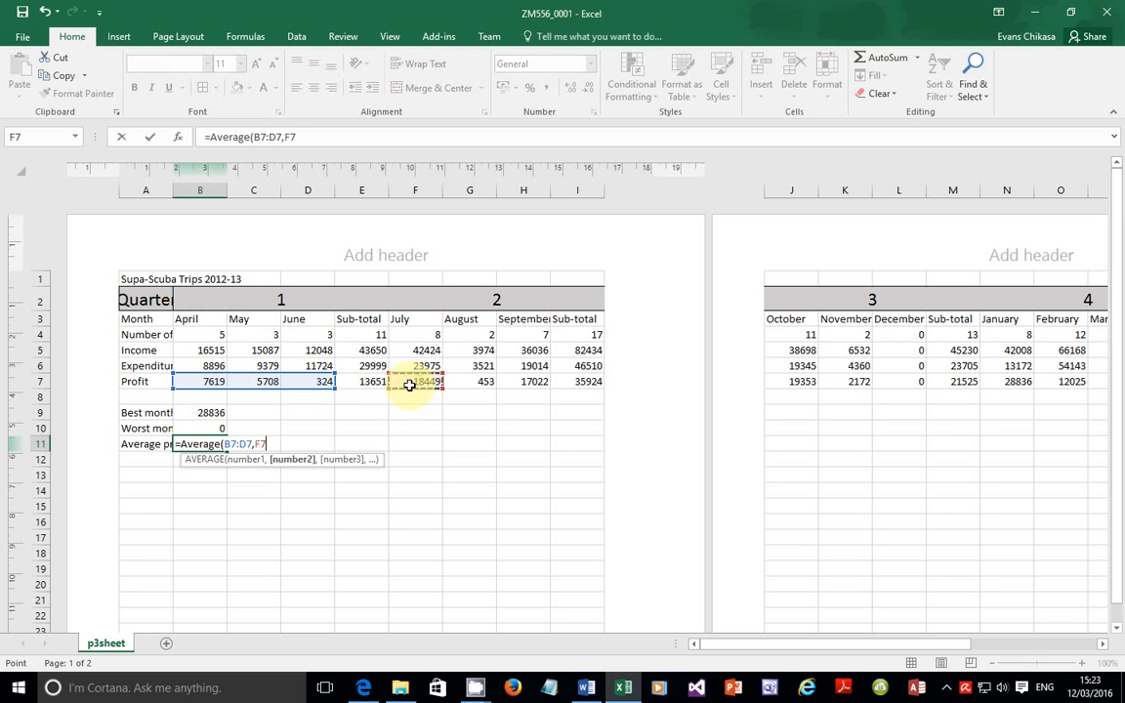
key(F8)
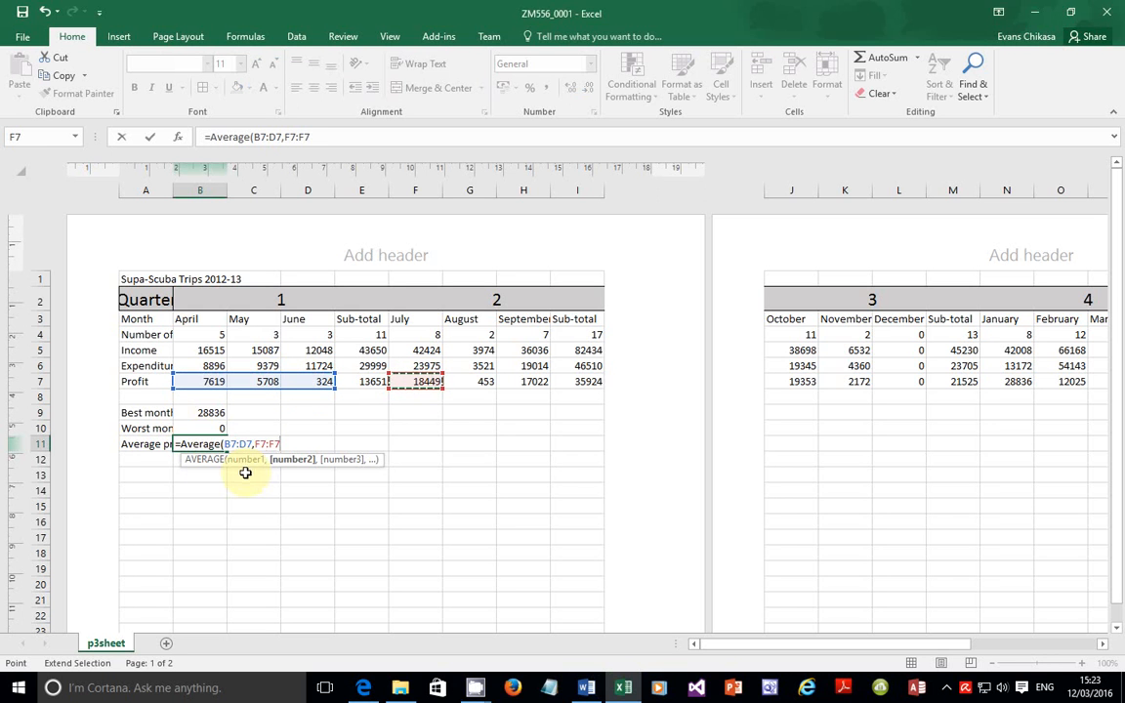
click(527, 382)
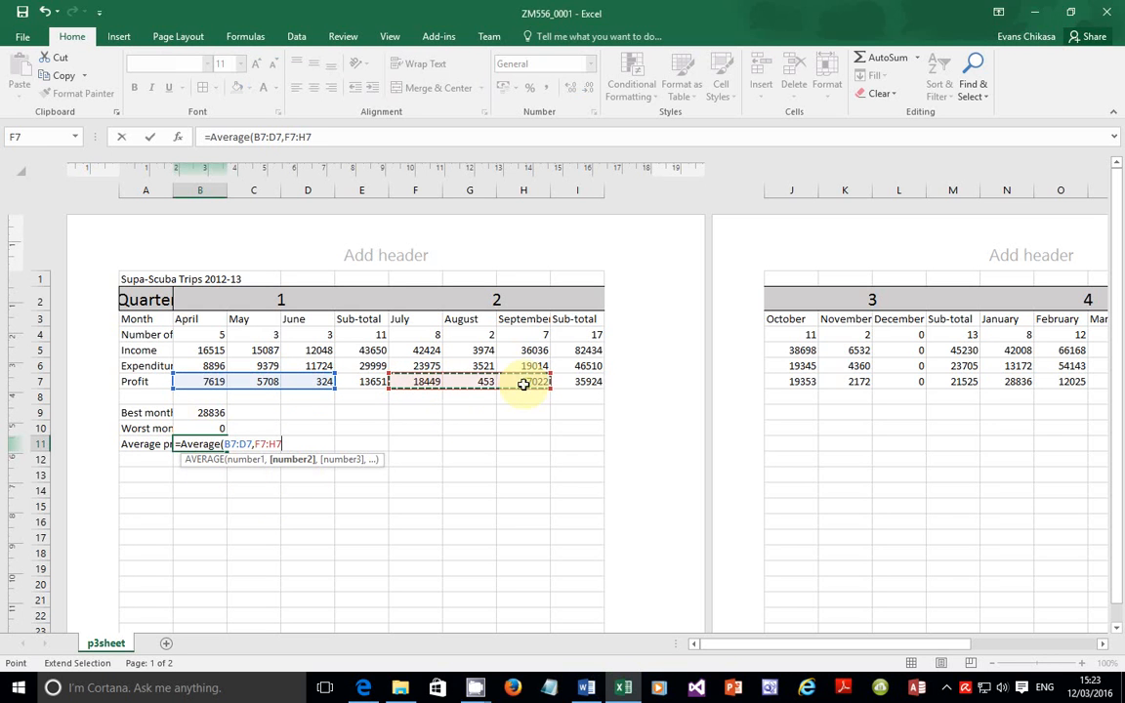
Step: Add J7:L7 and N7:P7 and enter the formula, showing 10764.83
text(,)
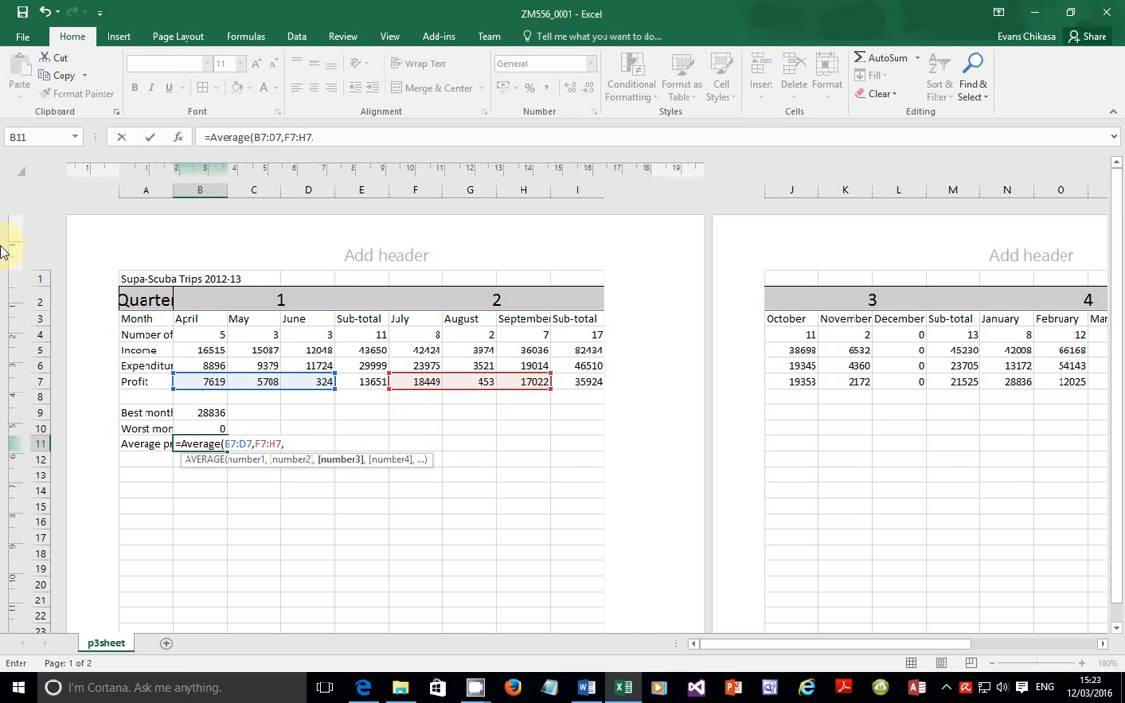
click(788, 382)
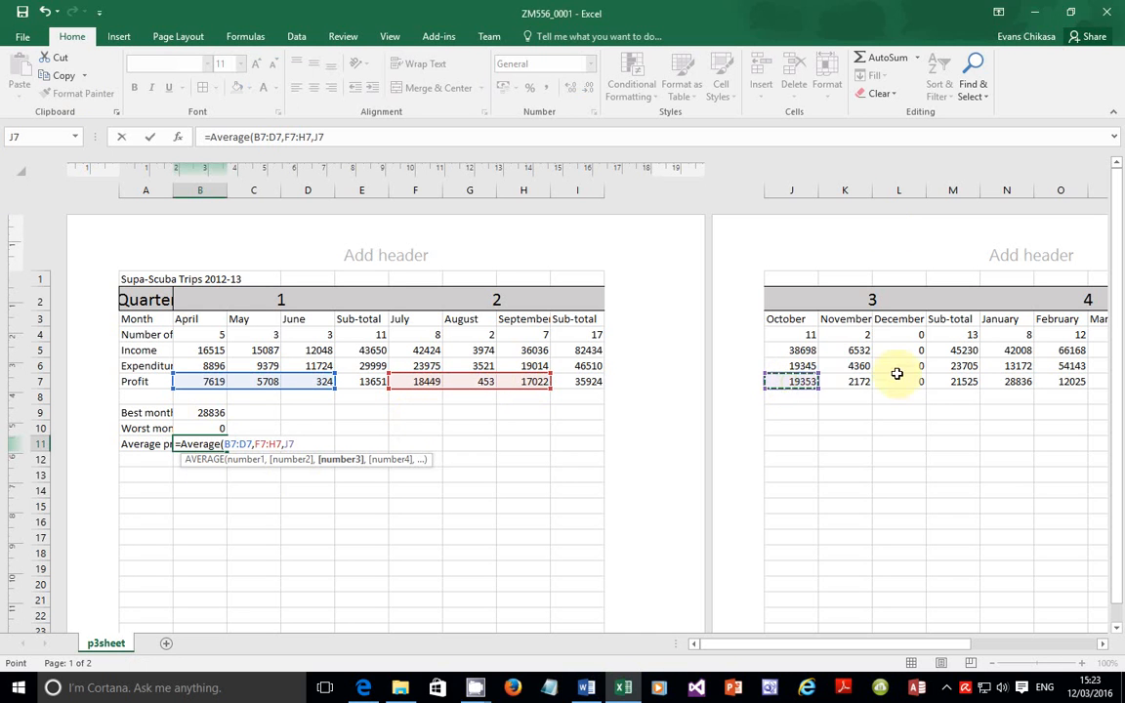
key(F8)
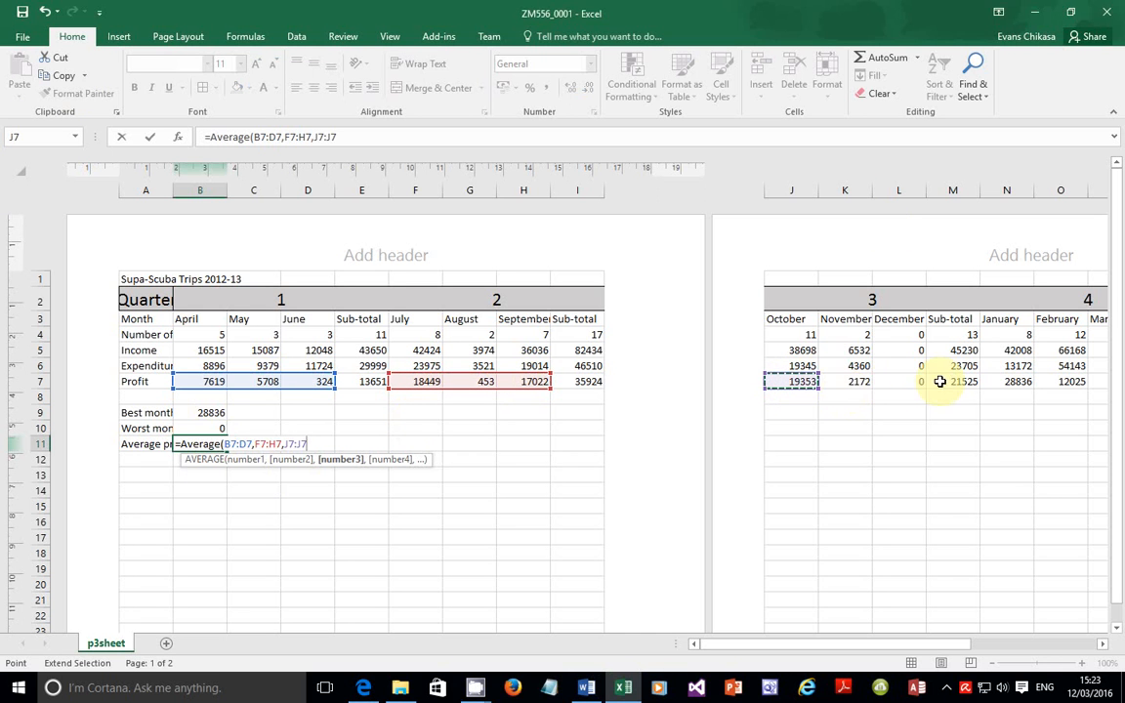
click(902, 382)
text(,)
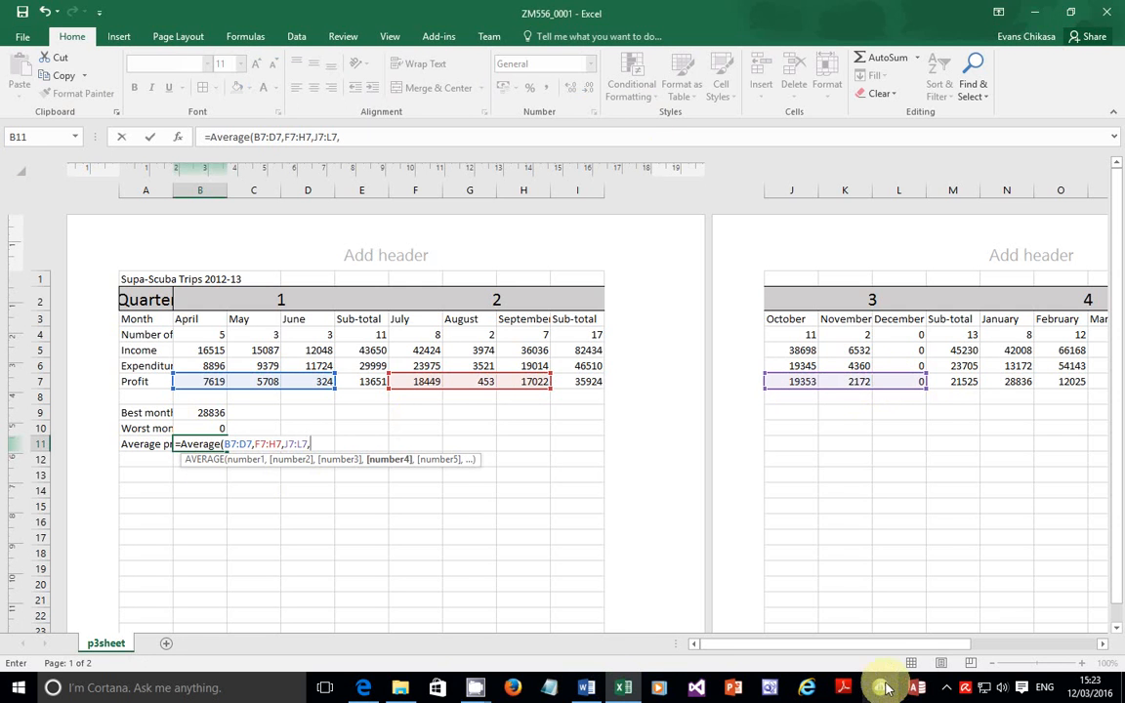
drag(874, 645, 922, 635)
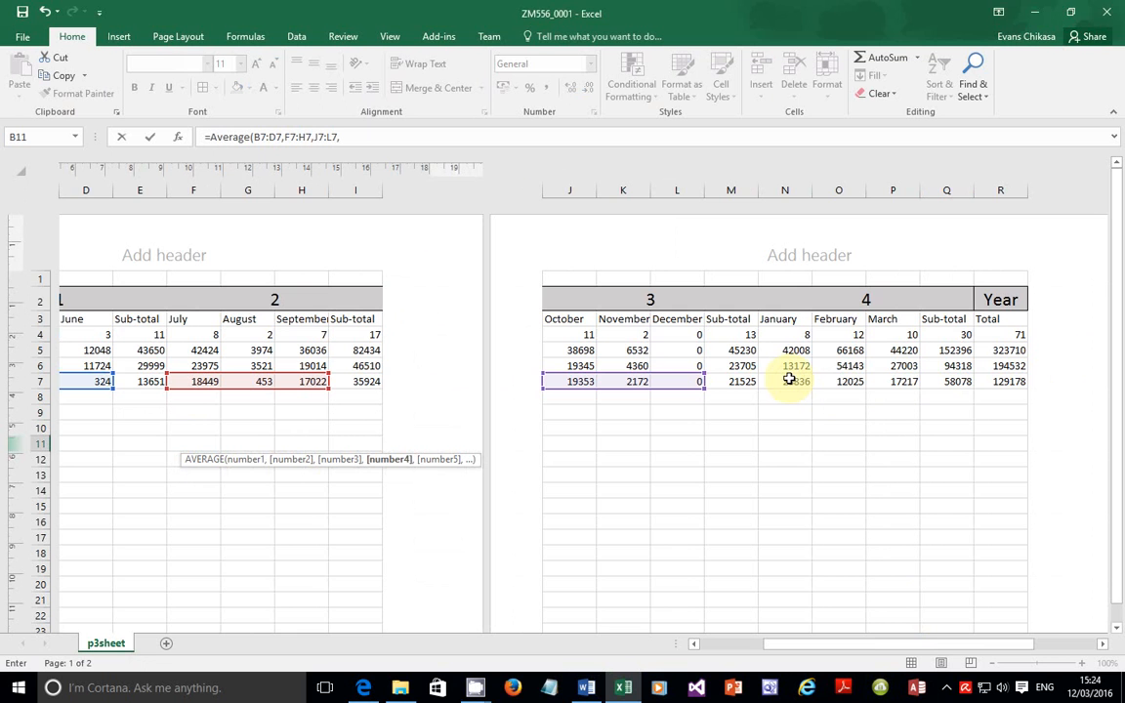
click(788, 380)
drag(788, 380, 898, 383)
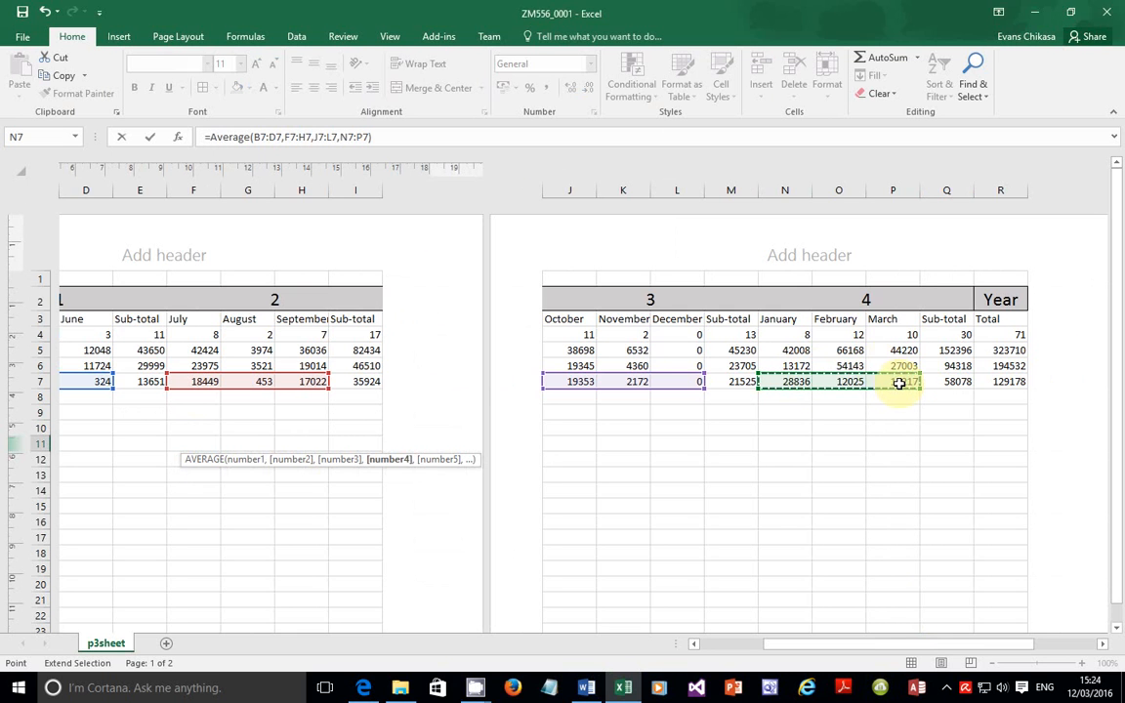
key(Return)
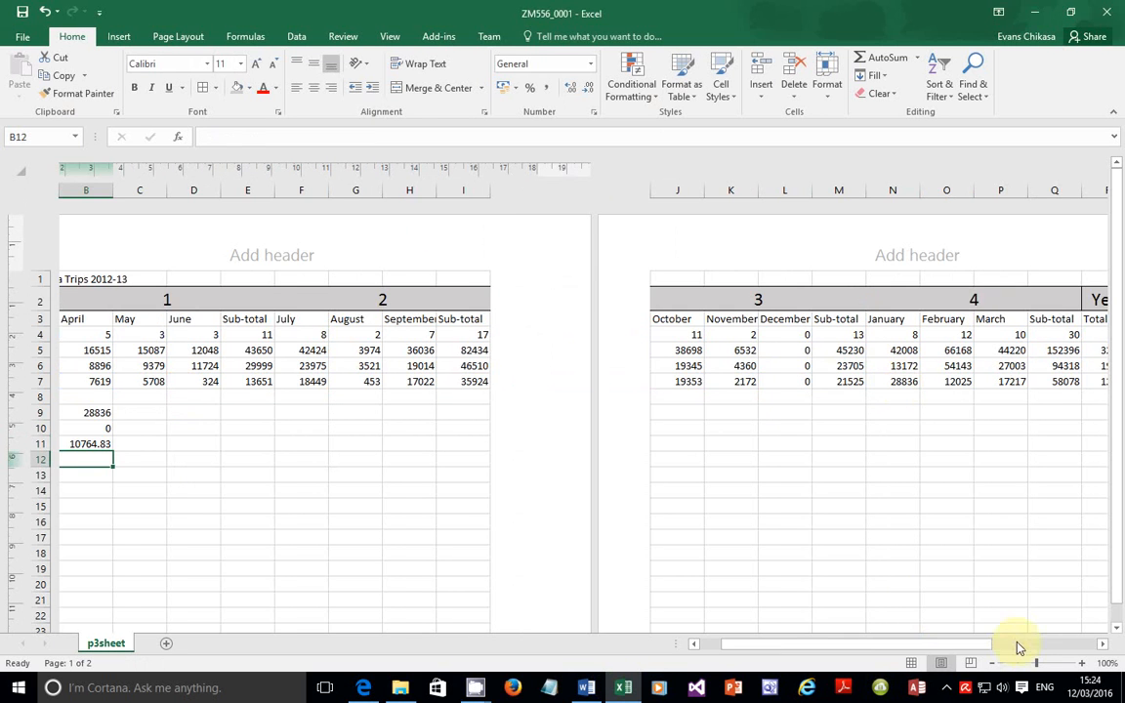
drag(949, 643, 845, 638)
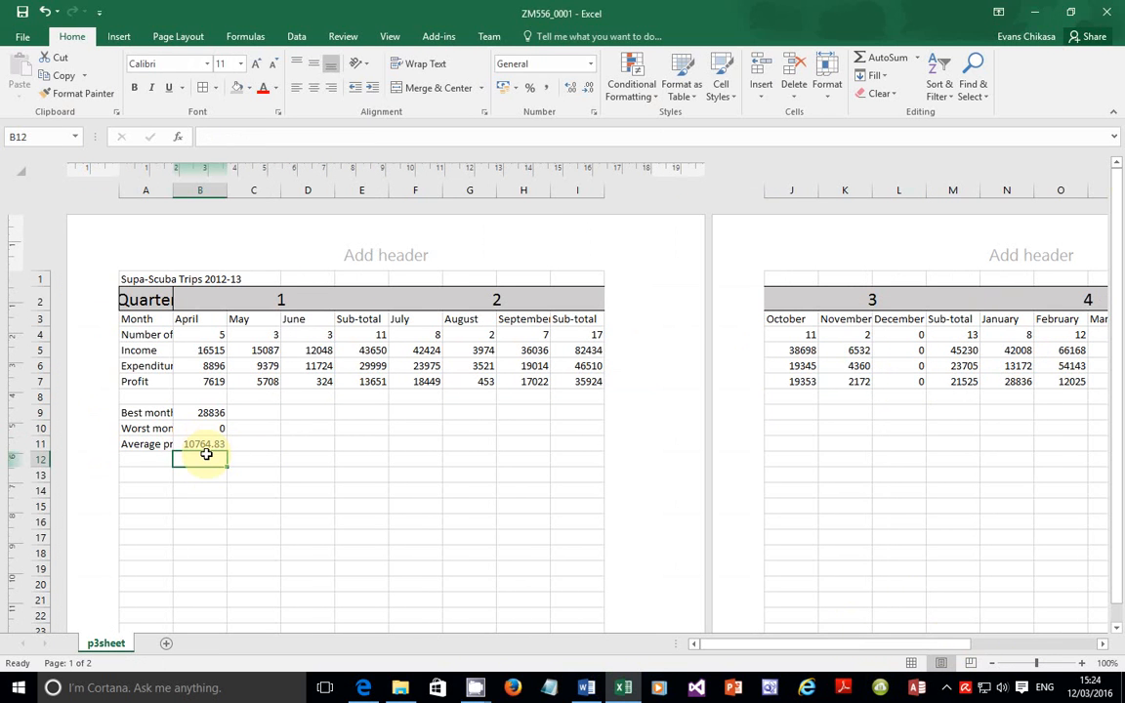
click(364, 686)
scroll(421, 556, down, 1)
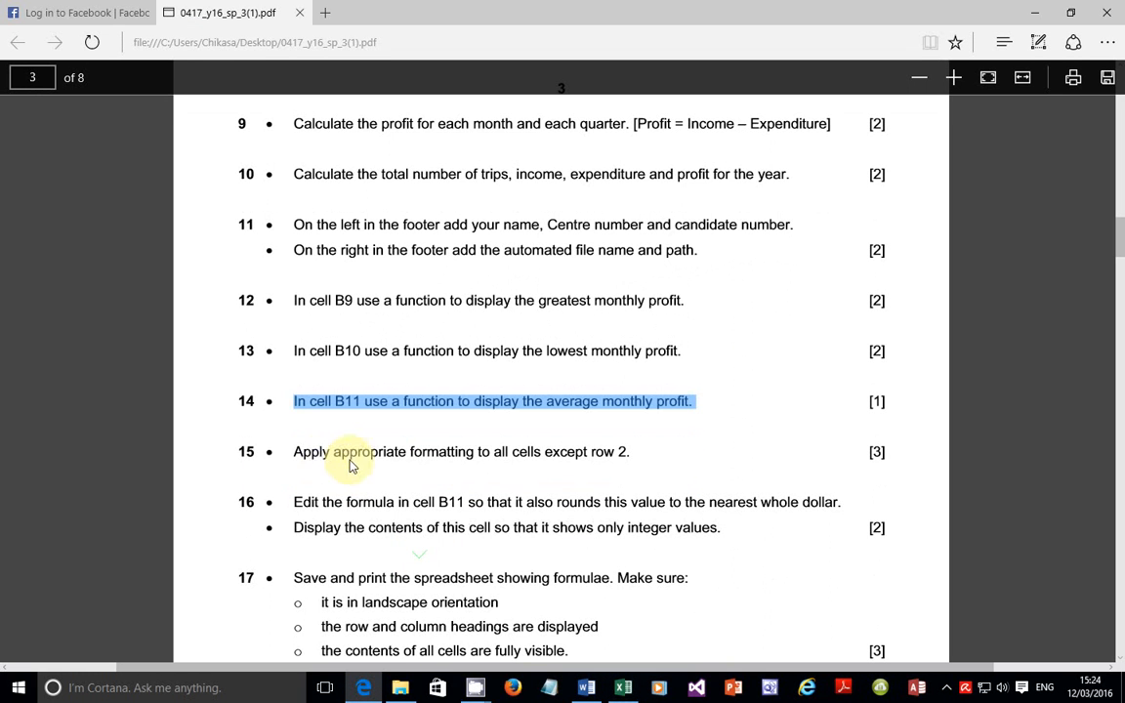
drag(296, 454, 644, 459)
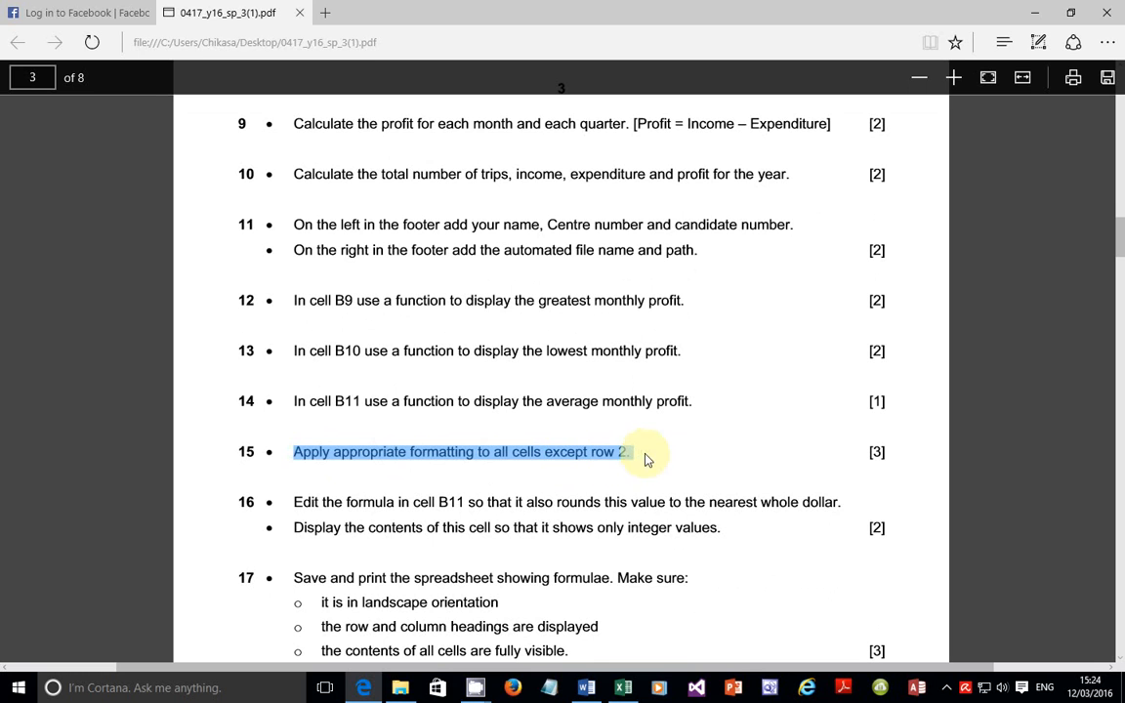
click(623, 688)
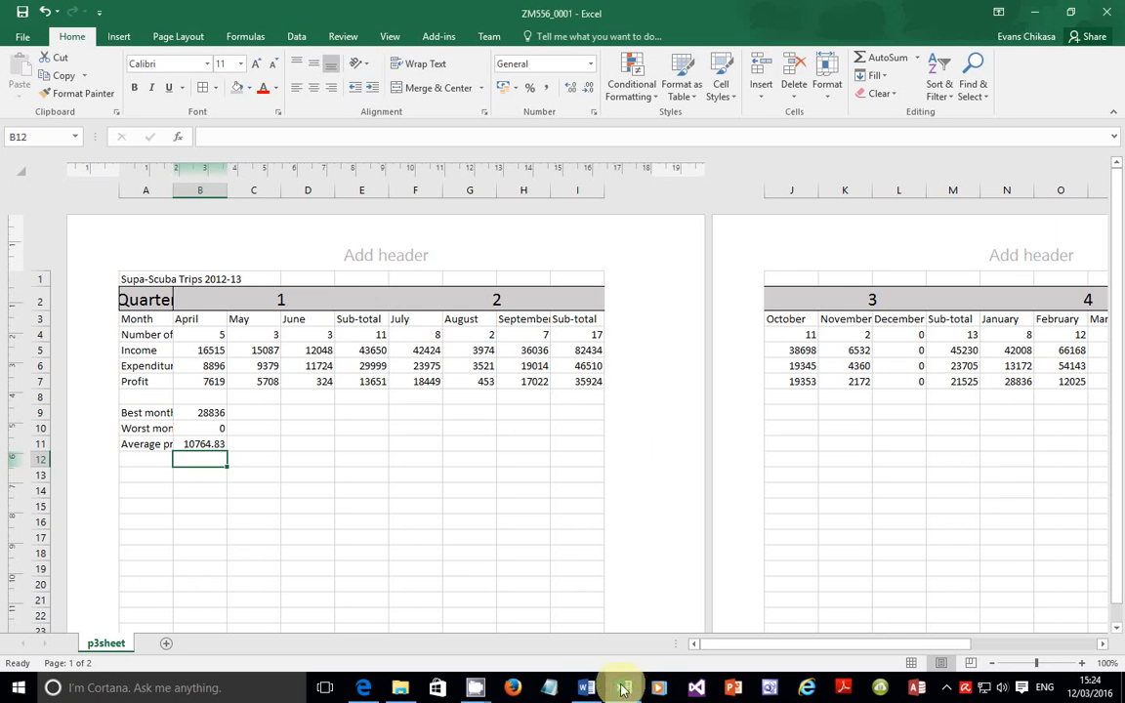
click(36, 299)
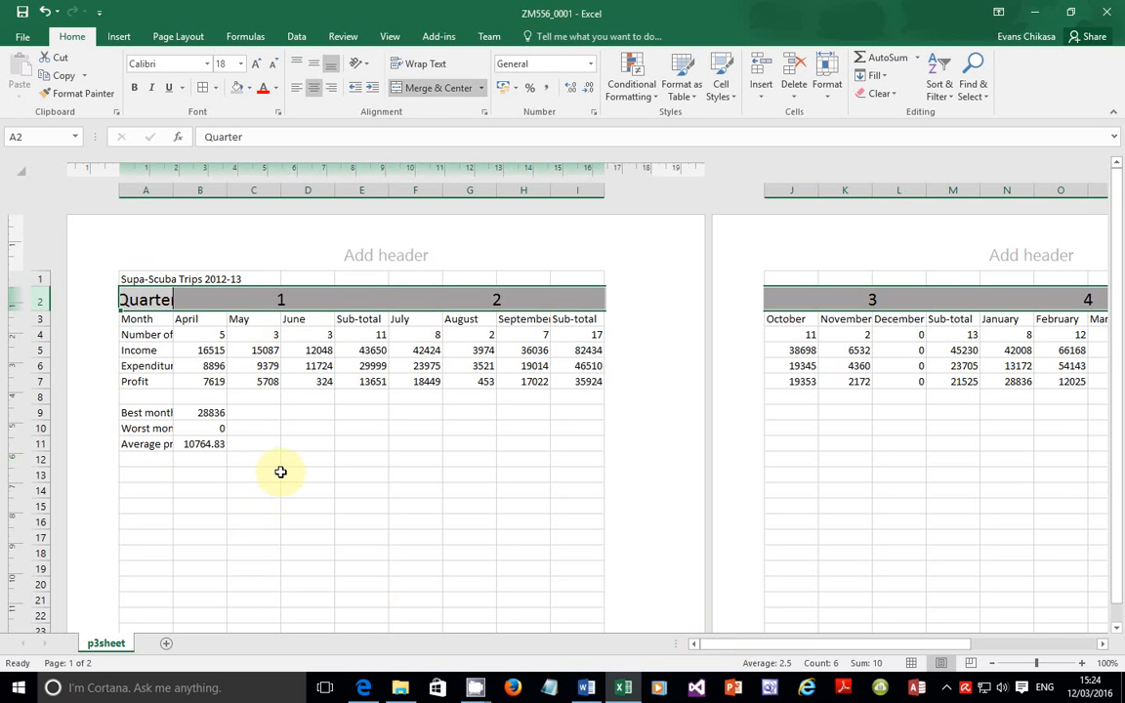
click(363, 687)
scroll(492, 371, up, 5)
scroll(492, 370, up, 8)
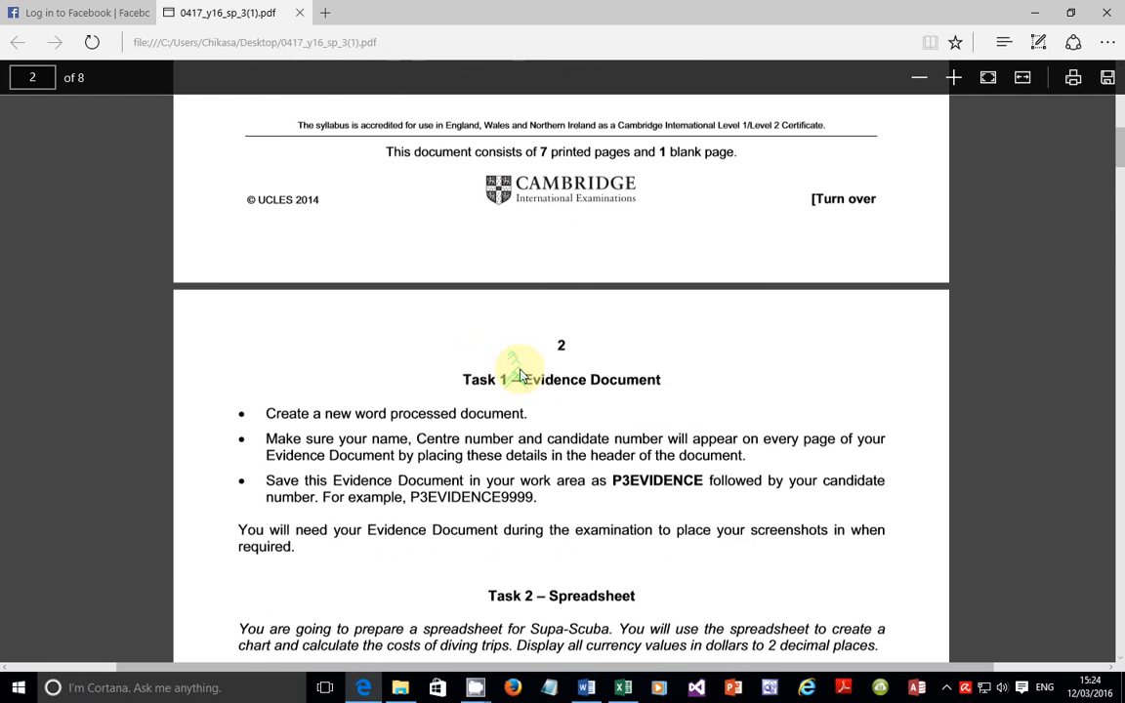
scroll(515, 364, down, 2)
drag(515, 380, 876, 392)
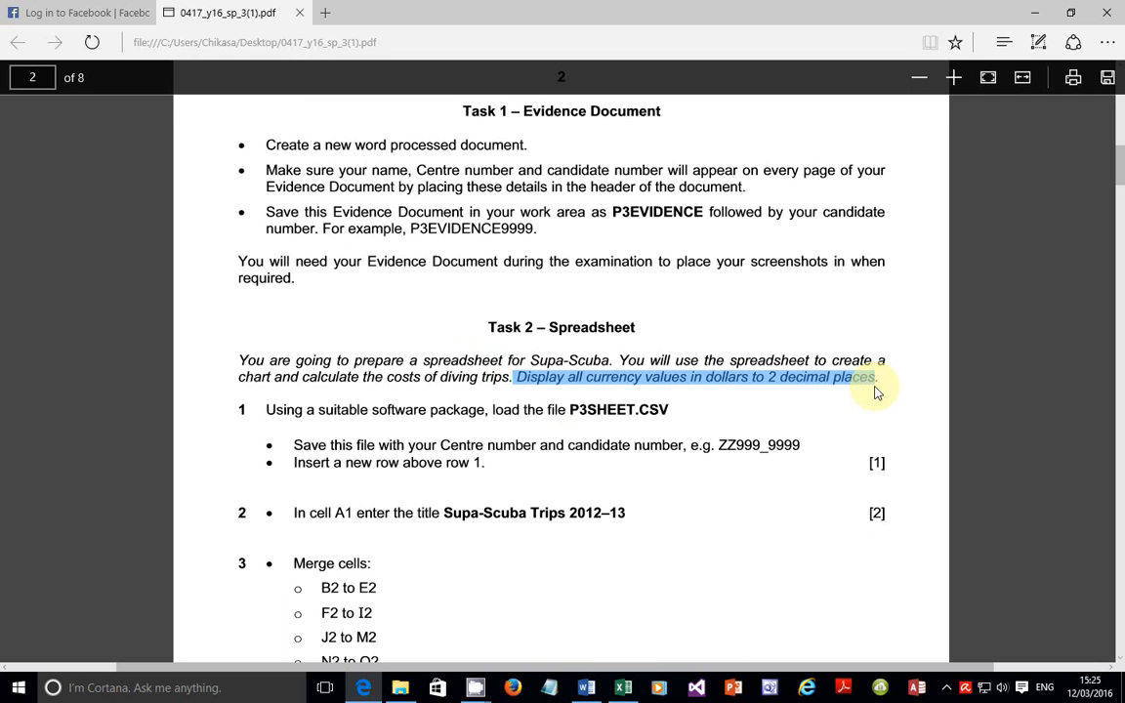
click(633, 686)
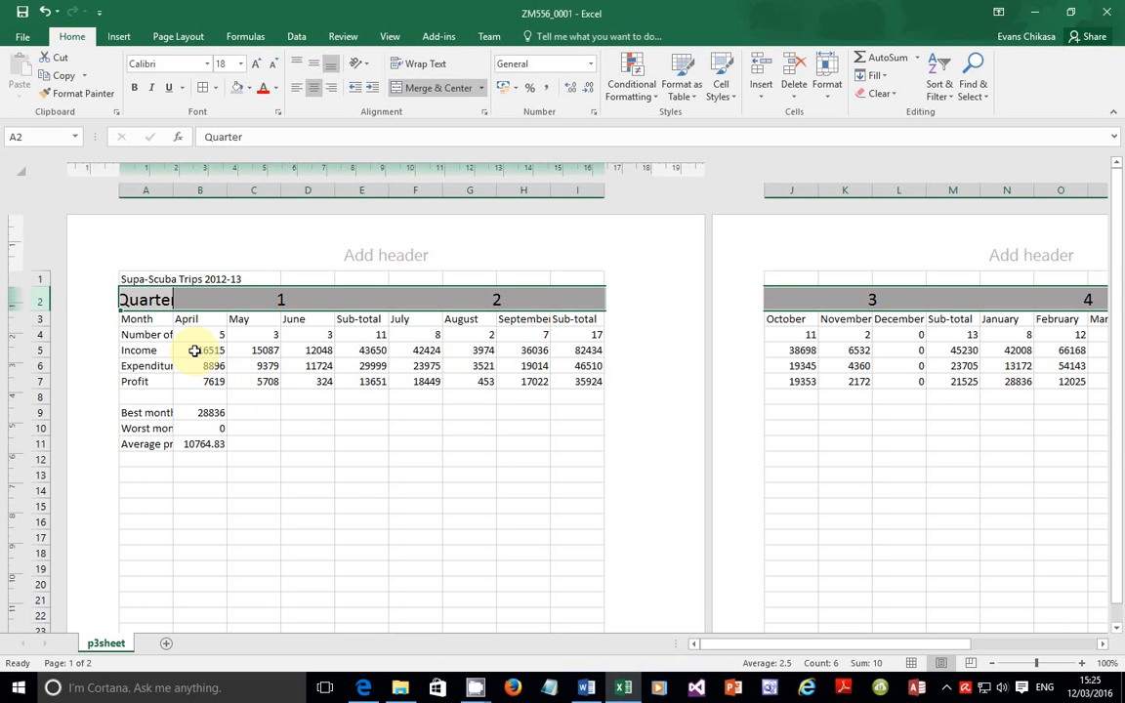
Step: Format B5:R7 as Currency with the $ English (United States) symbol and 2 decimals
drag(201, 346, 786, 376)
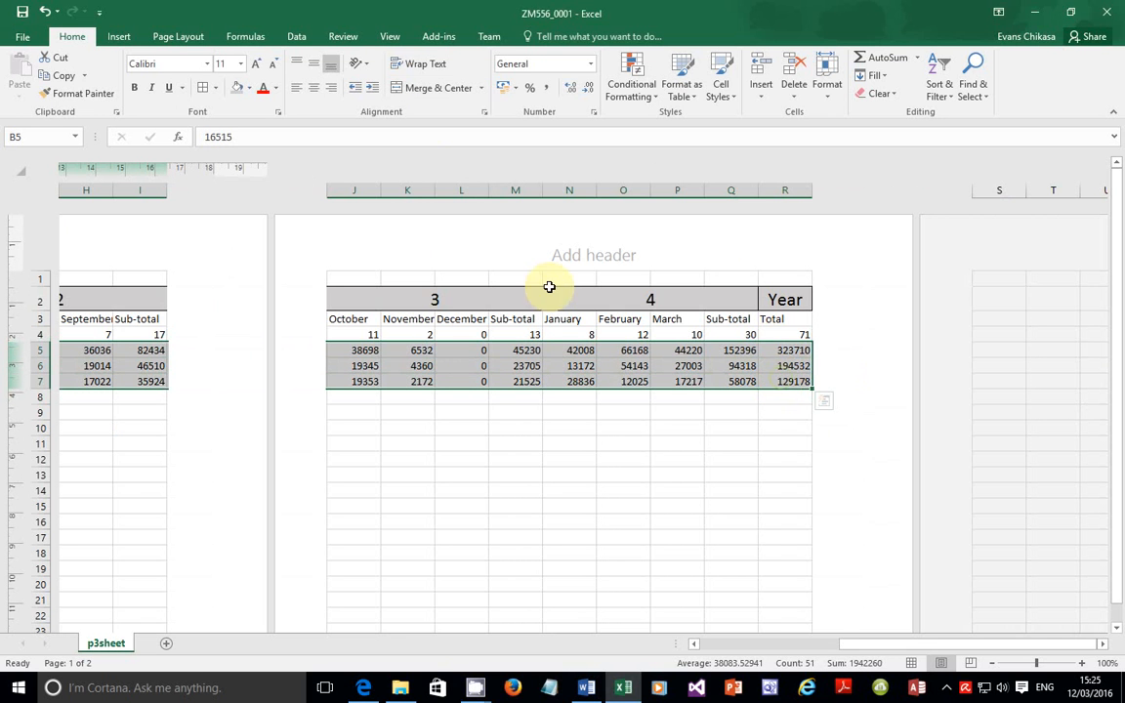
click(594, 114)
click(109, 318)
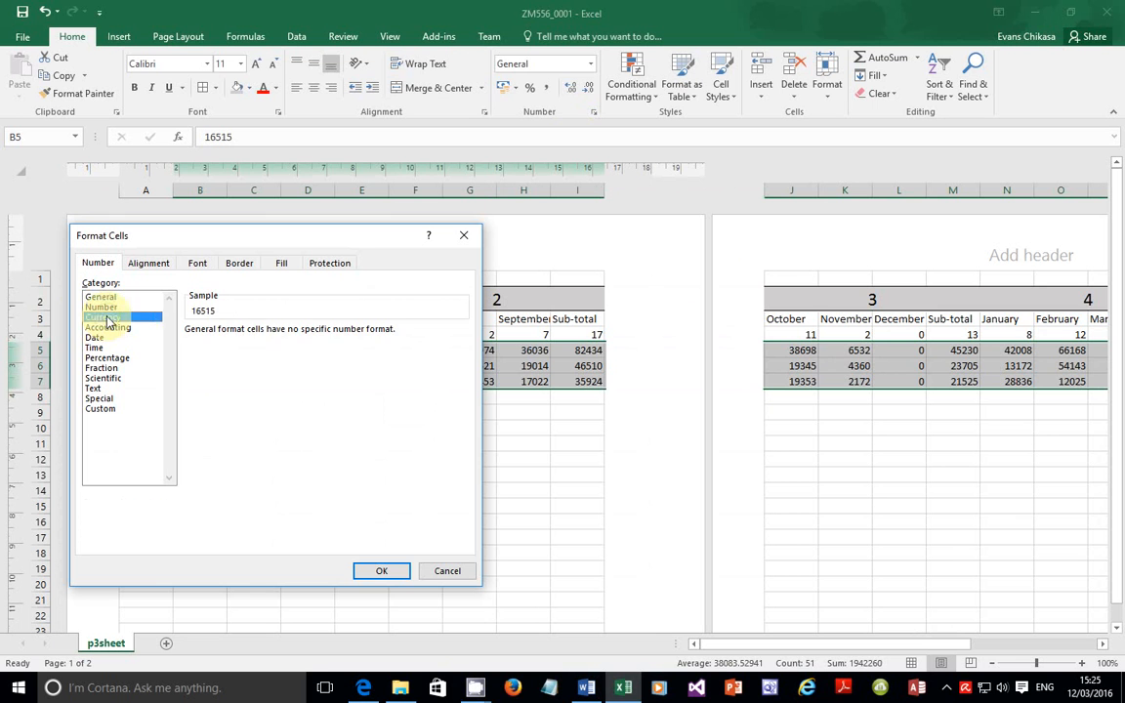
click(259, 352)
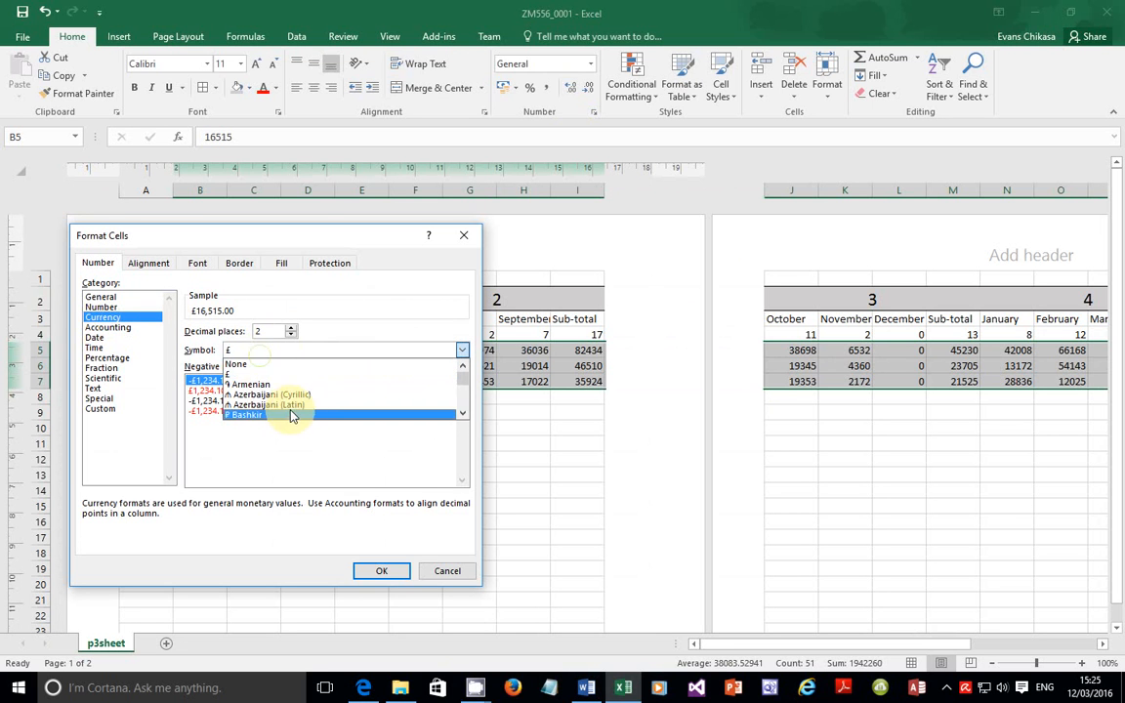
scroll(291, 417, down, 10)
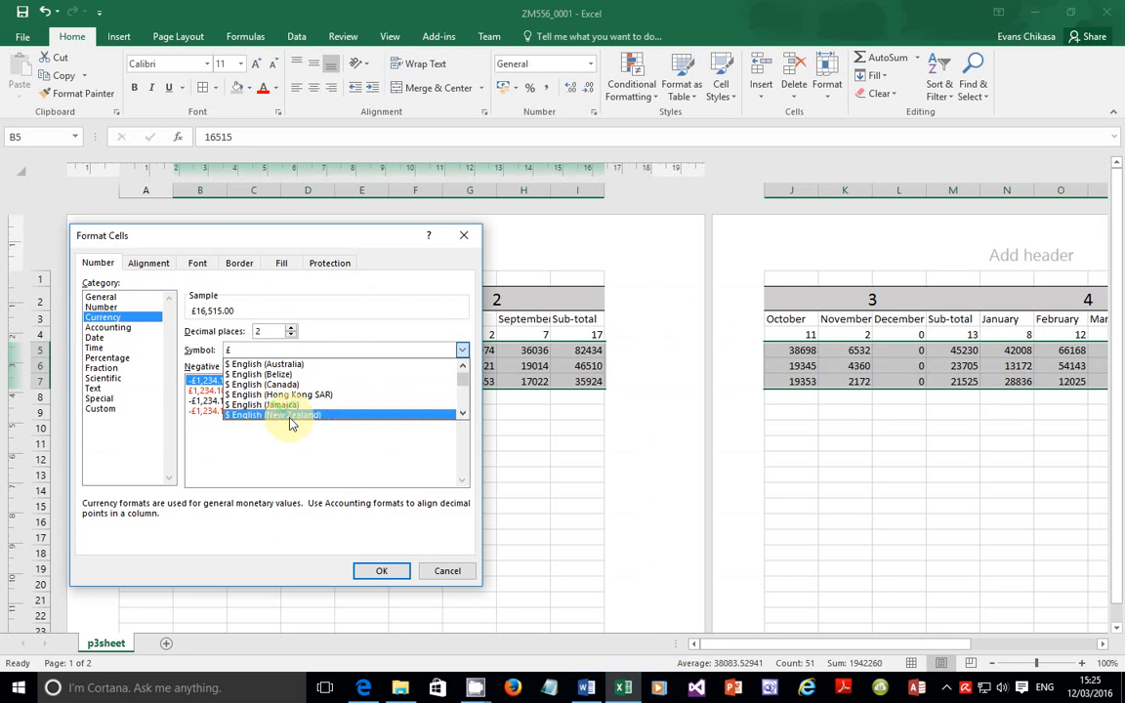
scroll(289, 420, down, 4)
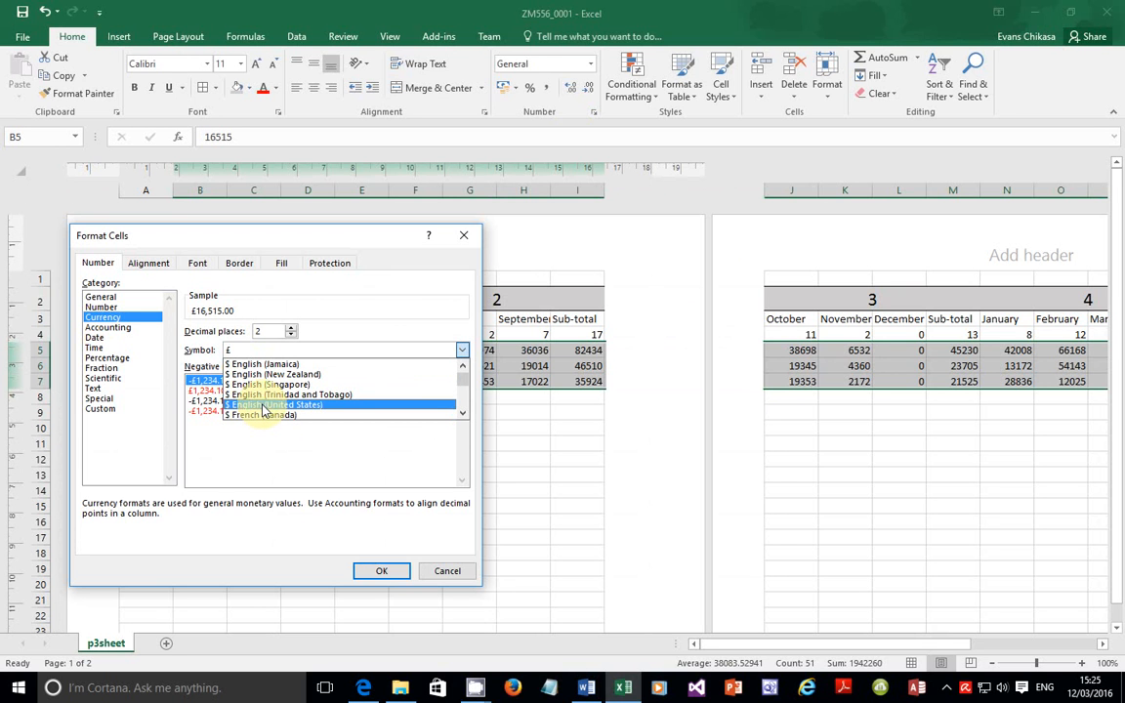
click(261, 405)
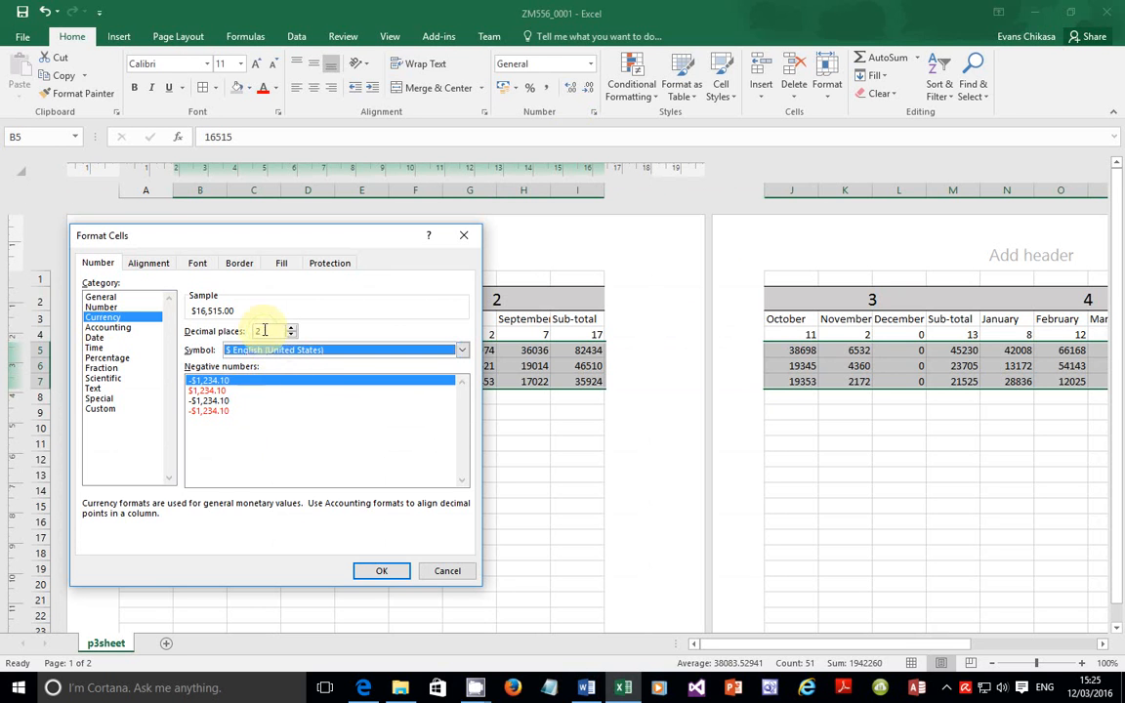
click(369, 572)
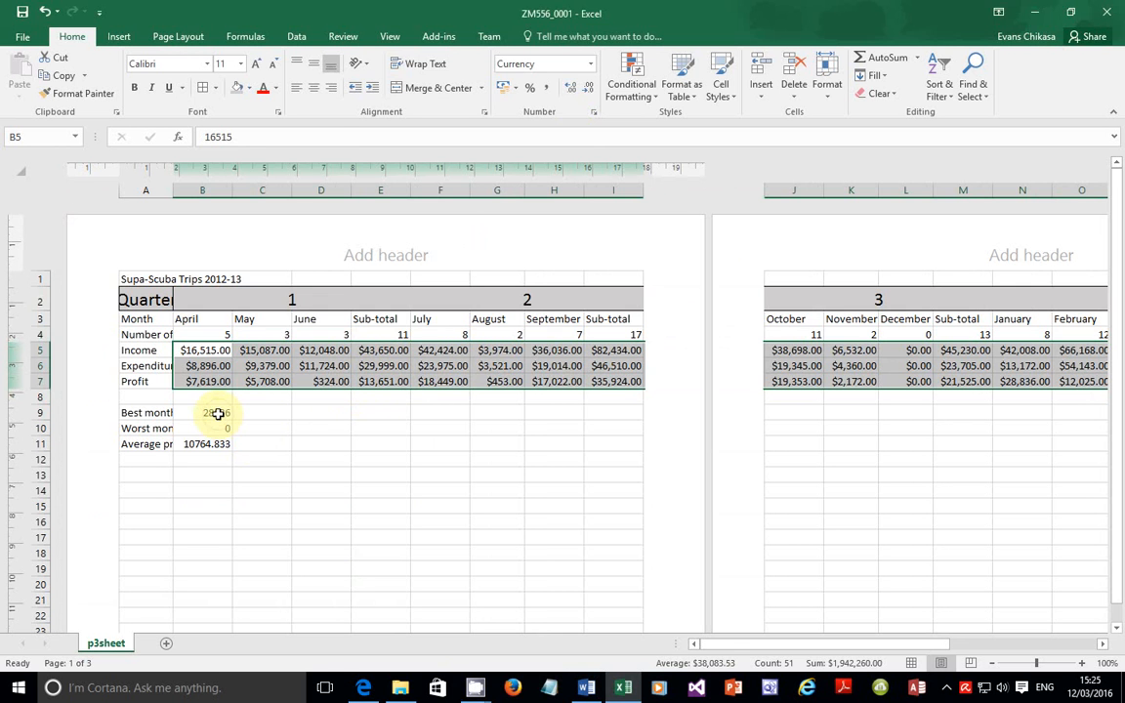
drag(217, 413, 217, 426)
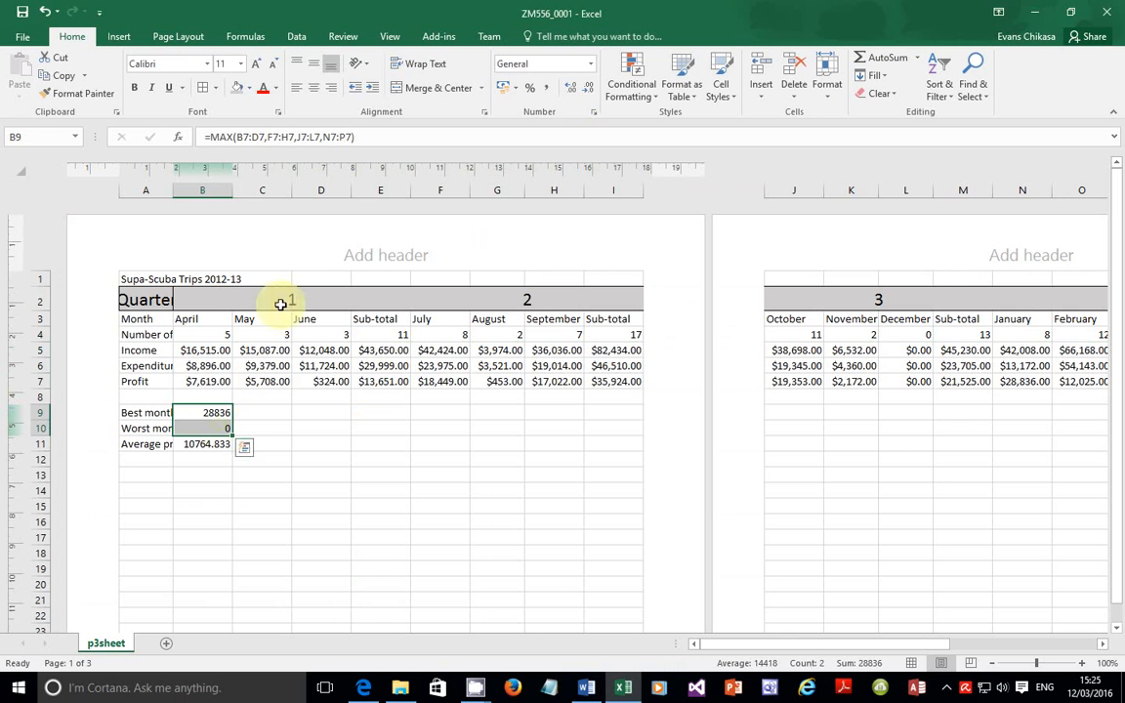
Step: Format B9:B11 as $ US currency, giving $28,836.00, $0.00 and $10,764.83
click(199, 410)
drag(198, 417, 201, 441)
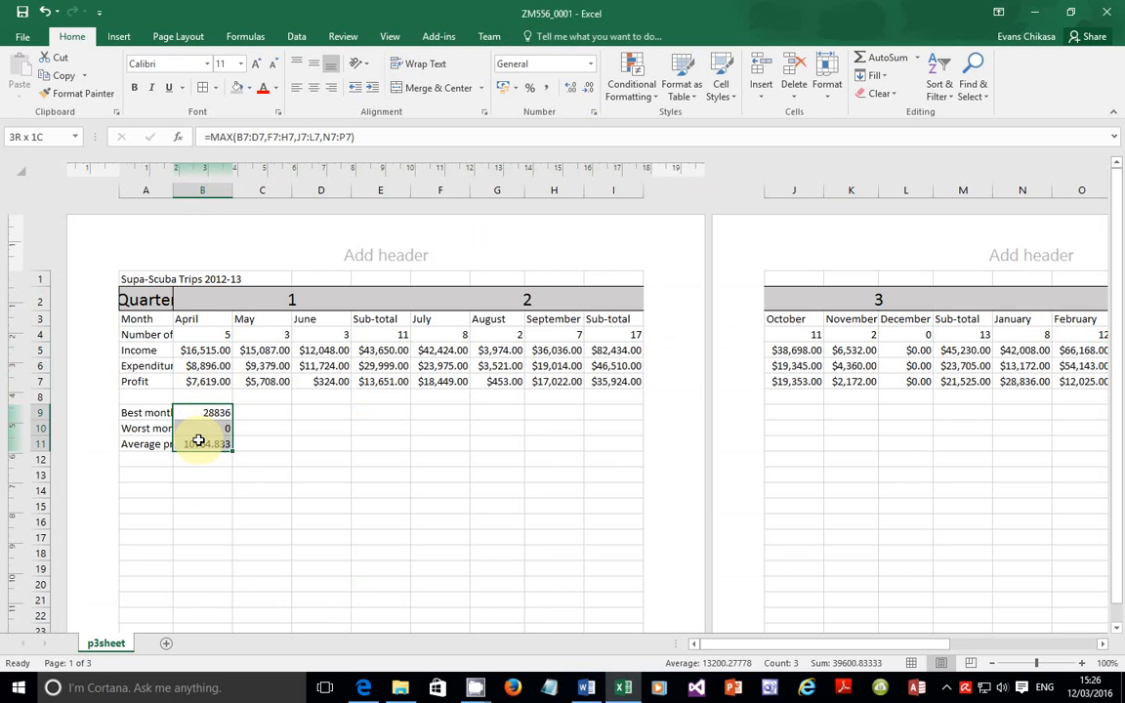
click(592, 112)
click(102, 317)
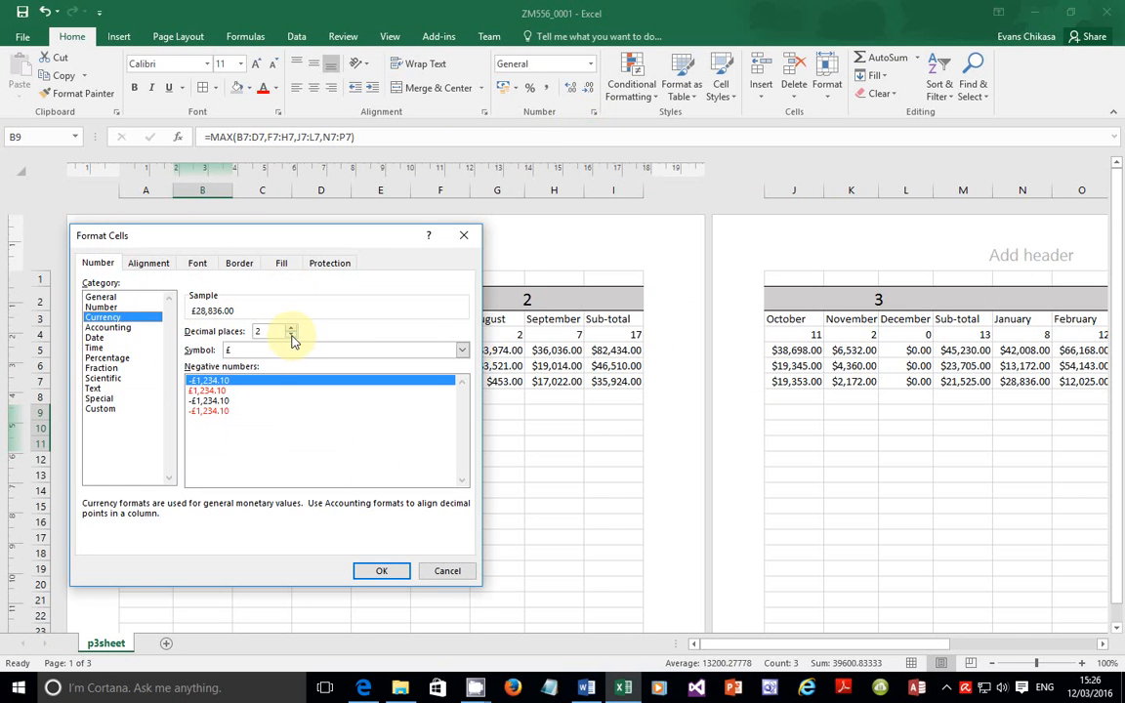
click(264, 349)
scroll(276, 405, down, 1)
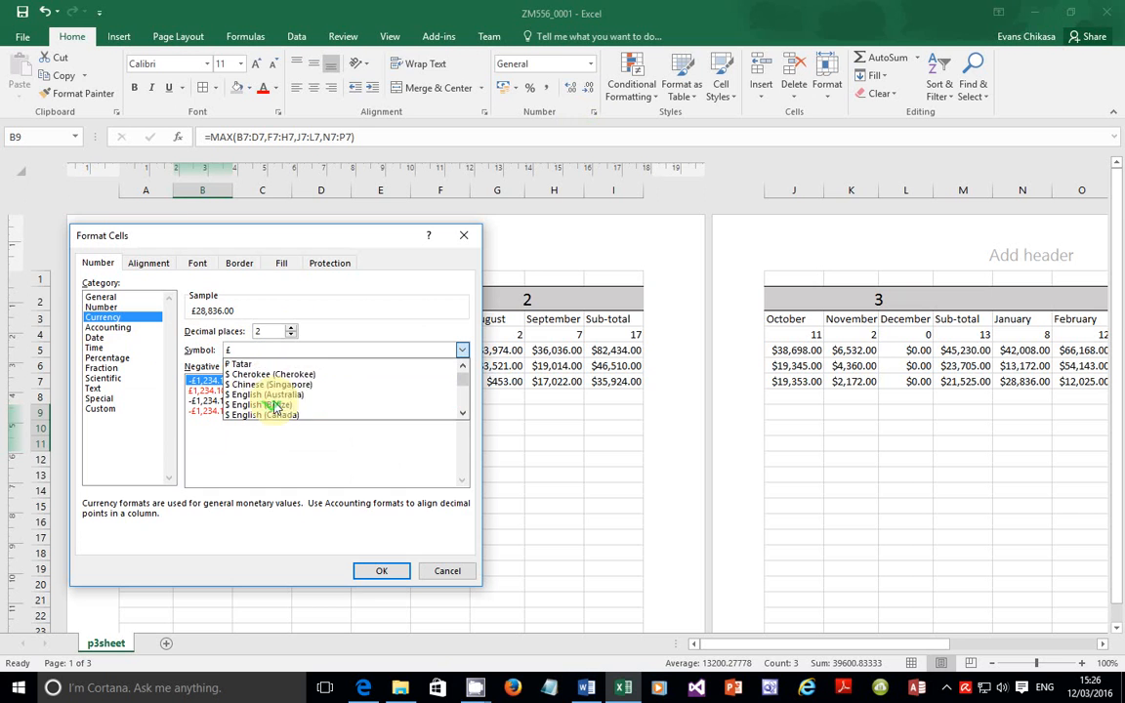
scroll(278, 405, down, 2)
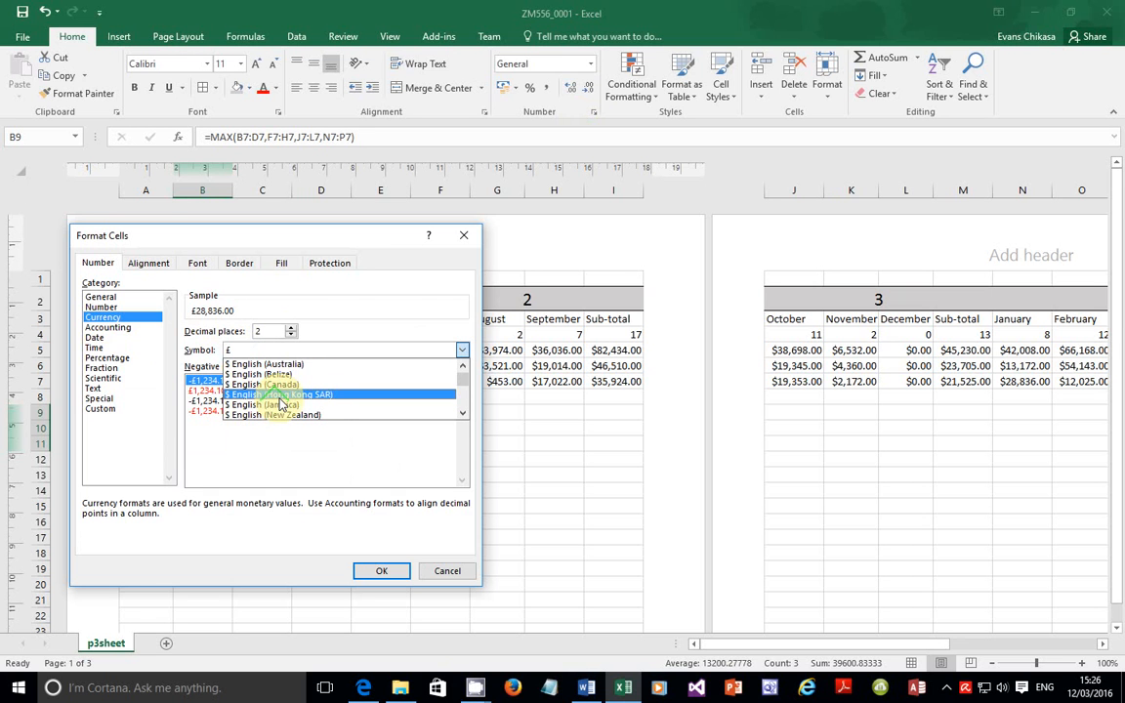
scroll(281, 404, down, 2)
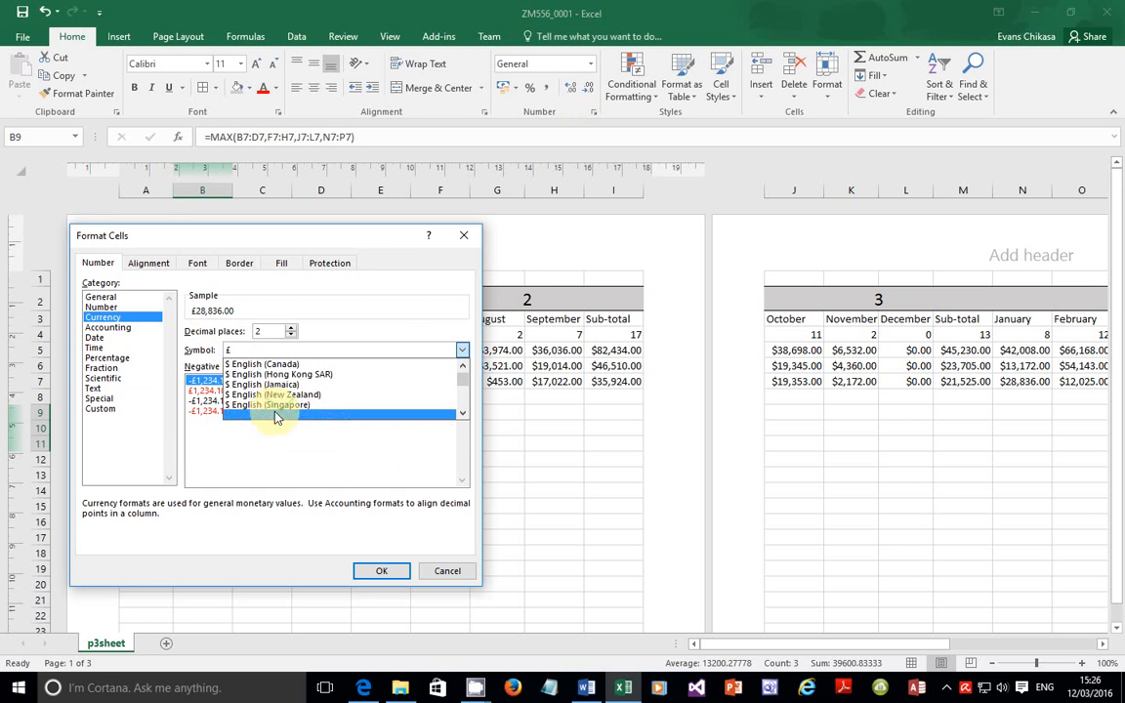
scroll(290, 411, down, 2)
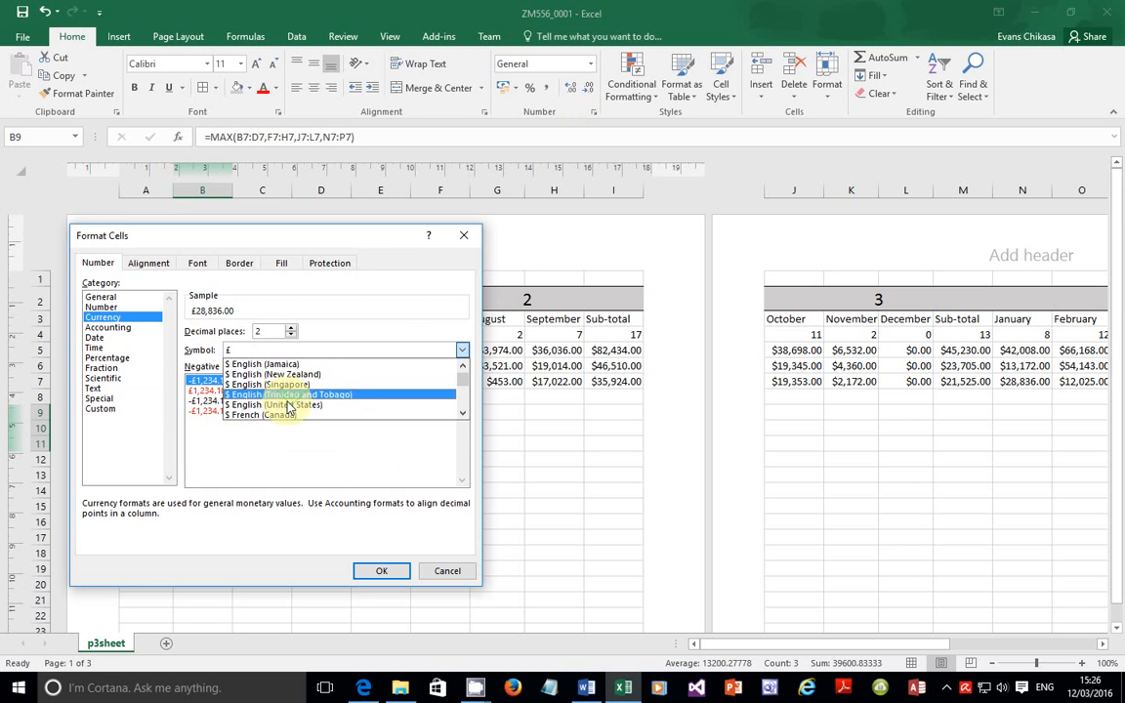
click(288, 410)
click(379, 571)
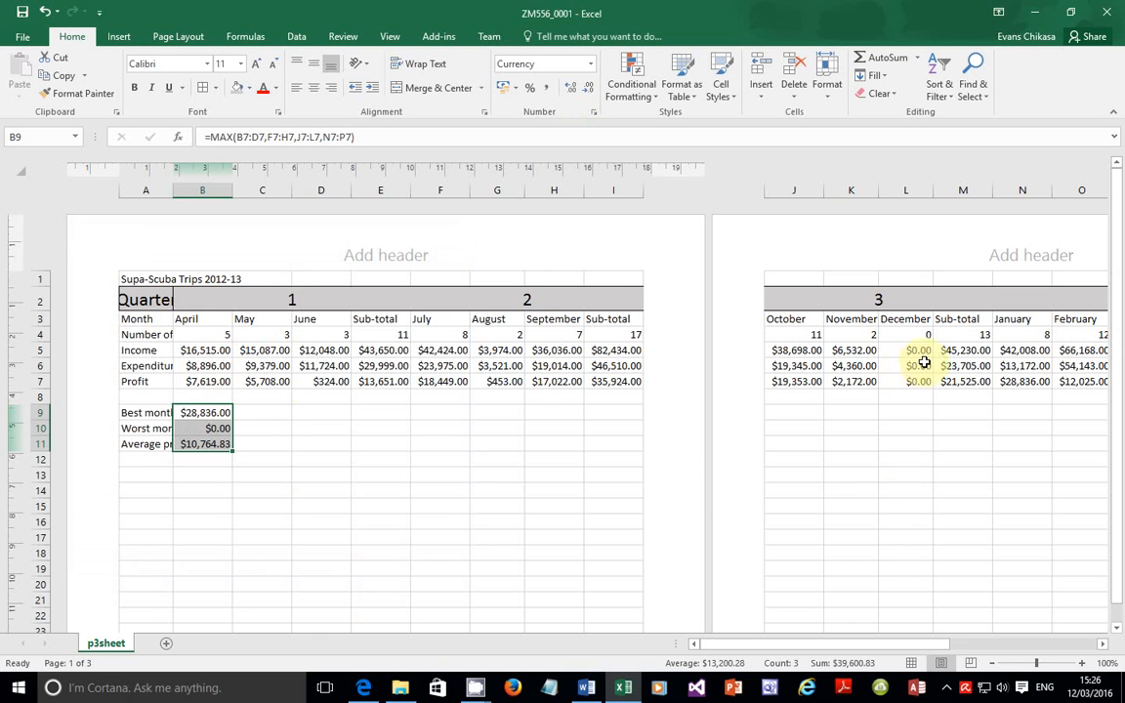
Step: Select the whole worksheet and AutoFit every column width to its contents
drag(771, 645, 663, 629)
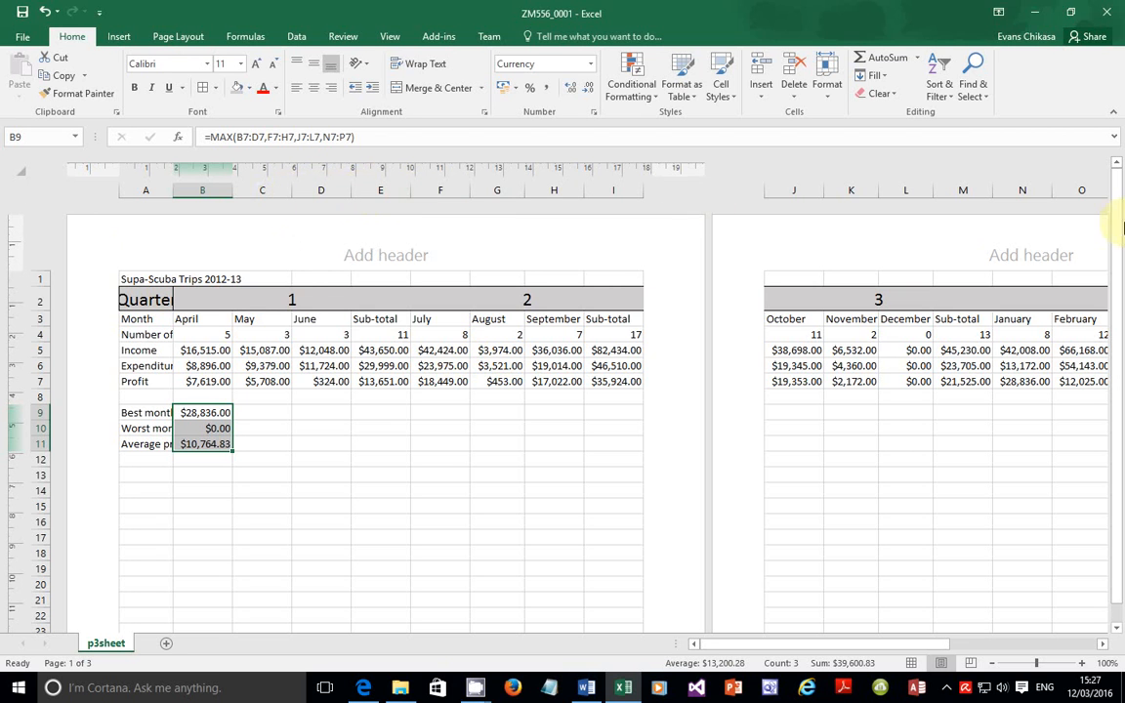
click(20, 172)
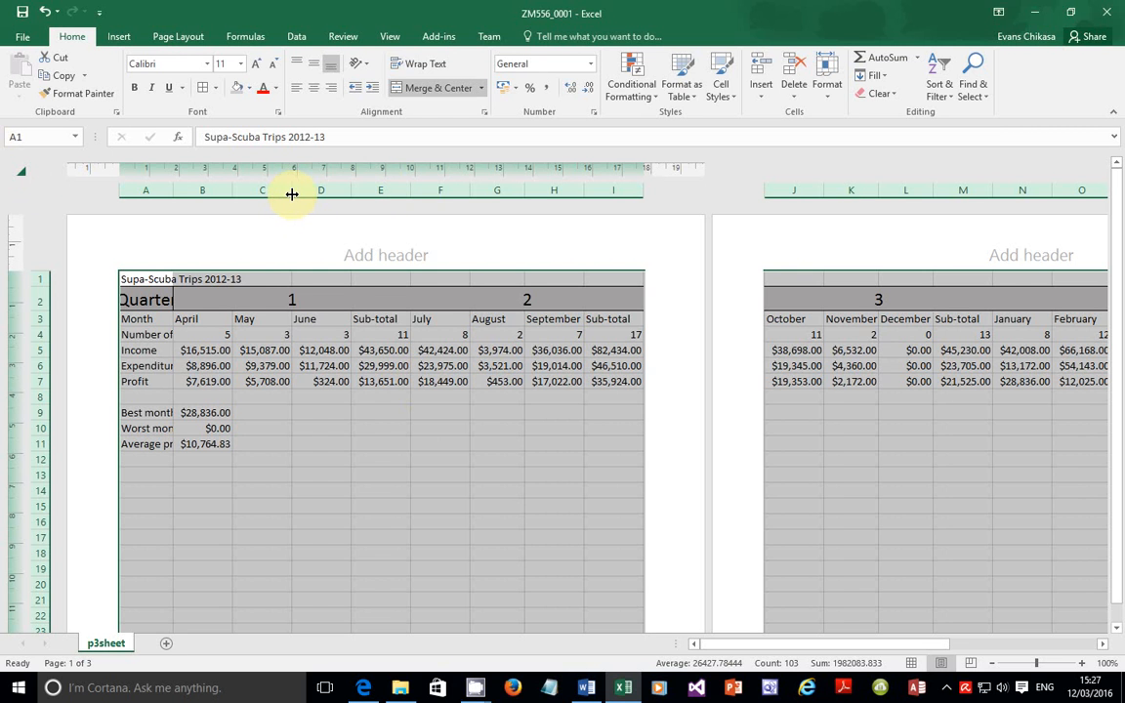
double_click(291, 194)
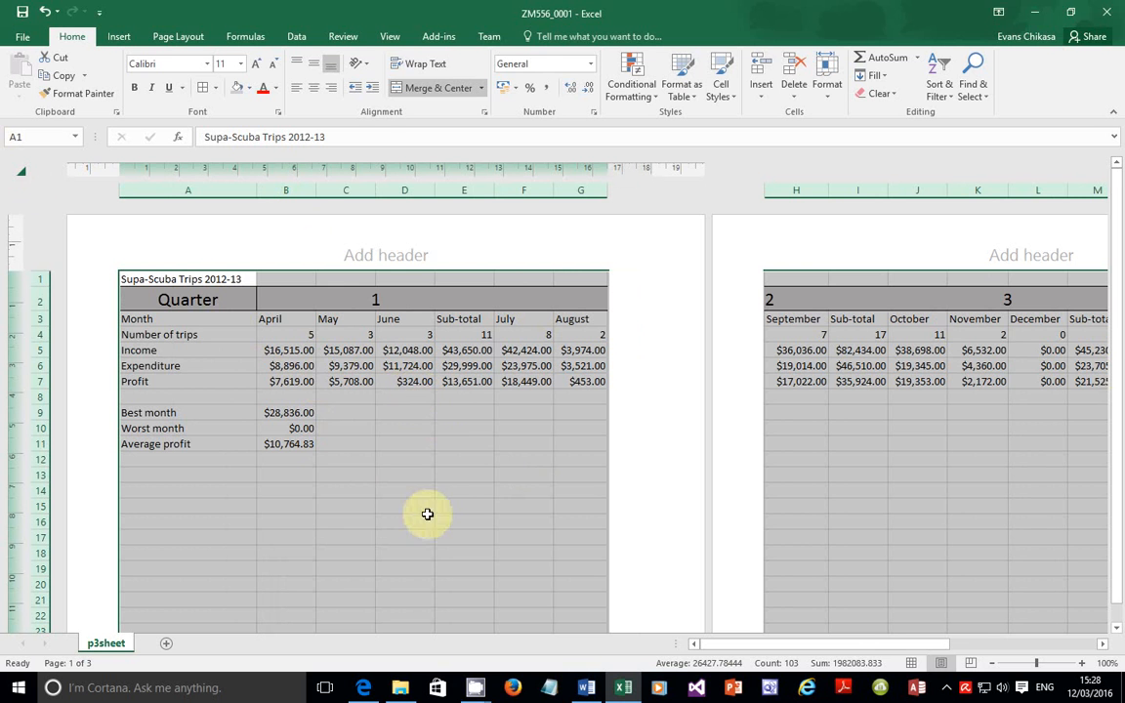
Step: Read task 16 on rounding B11 to the nearest whole dollar, then return to Excel
click(362, 687)
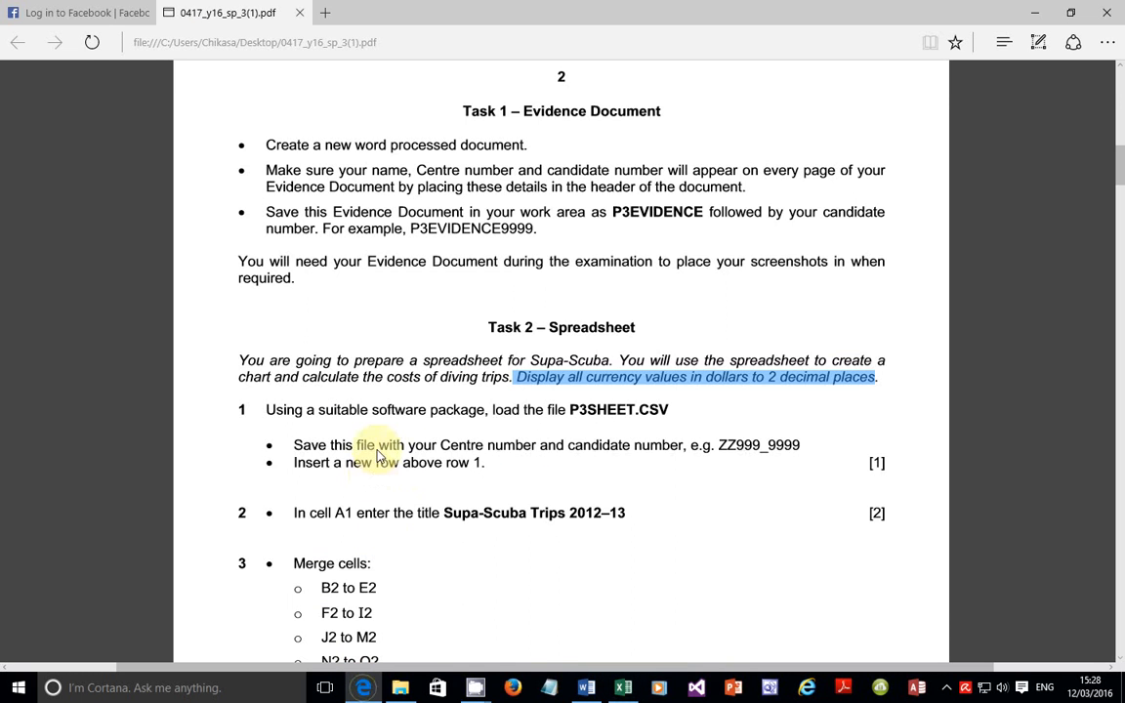
scroll(400, 439, down, 15)
scroll(400, 461, up, 4)
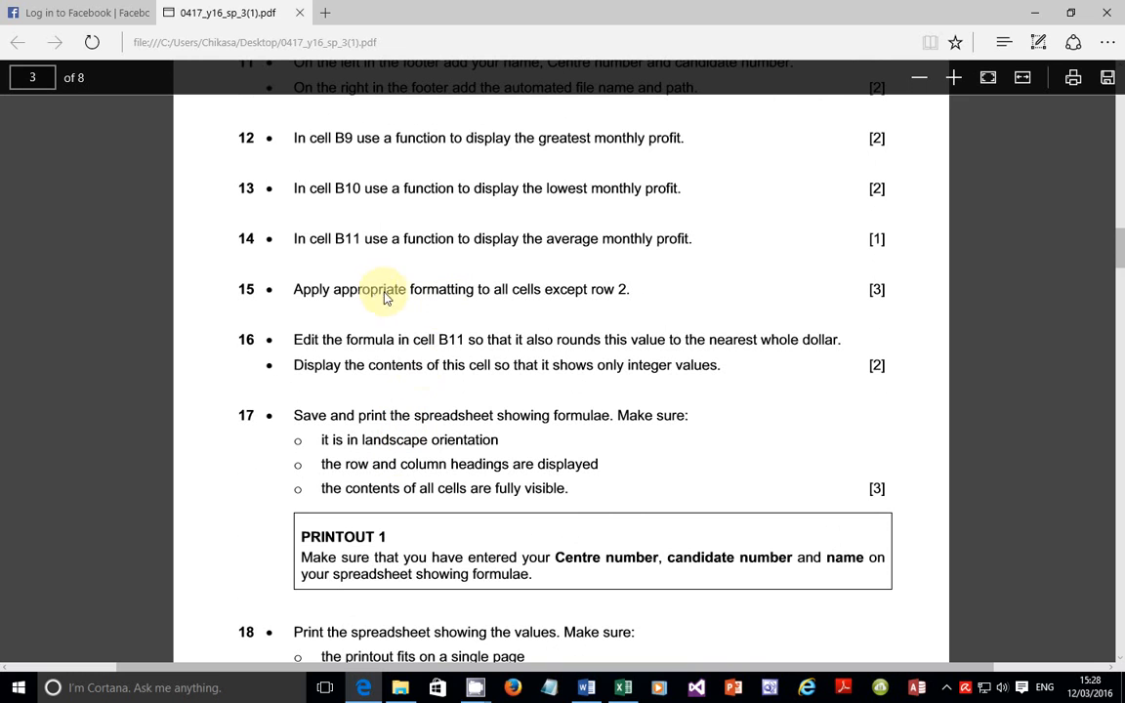
drag(291, 346, 837, 342)
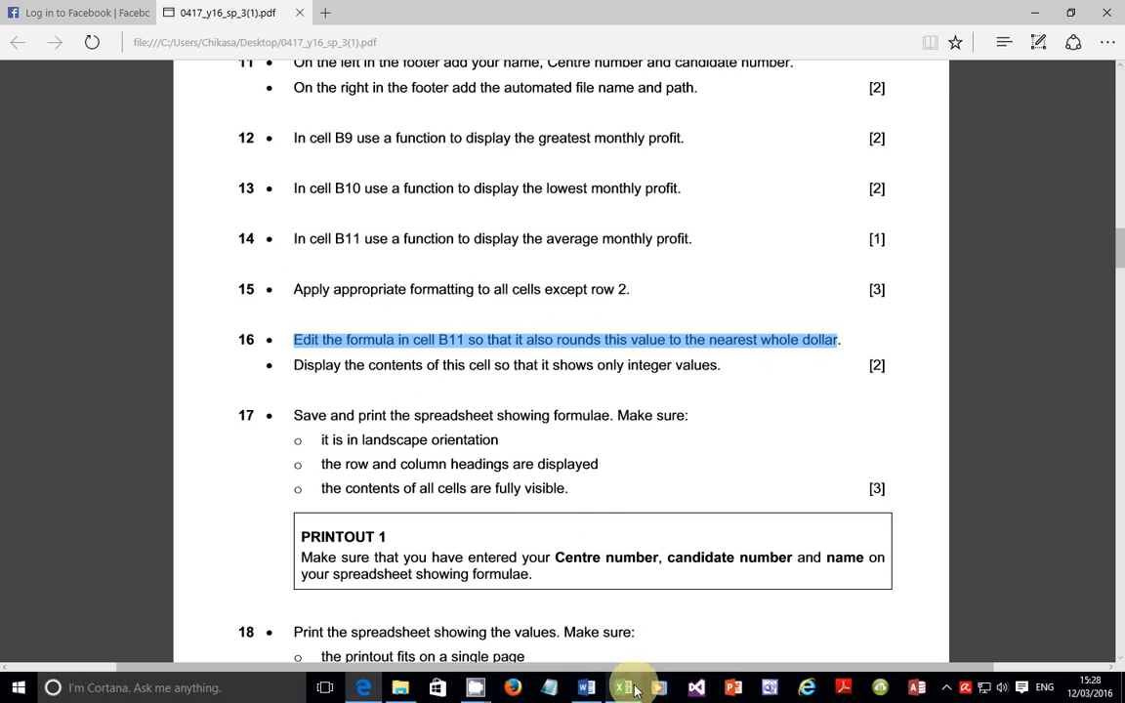
click(572, 366)
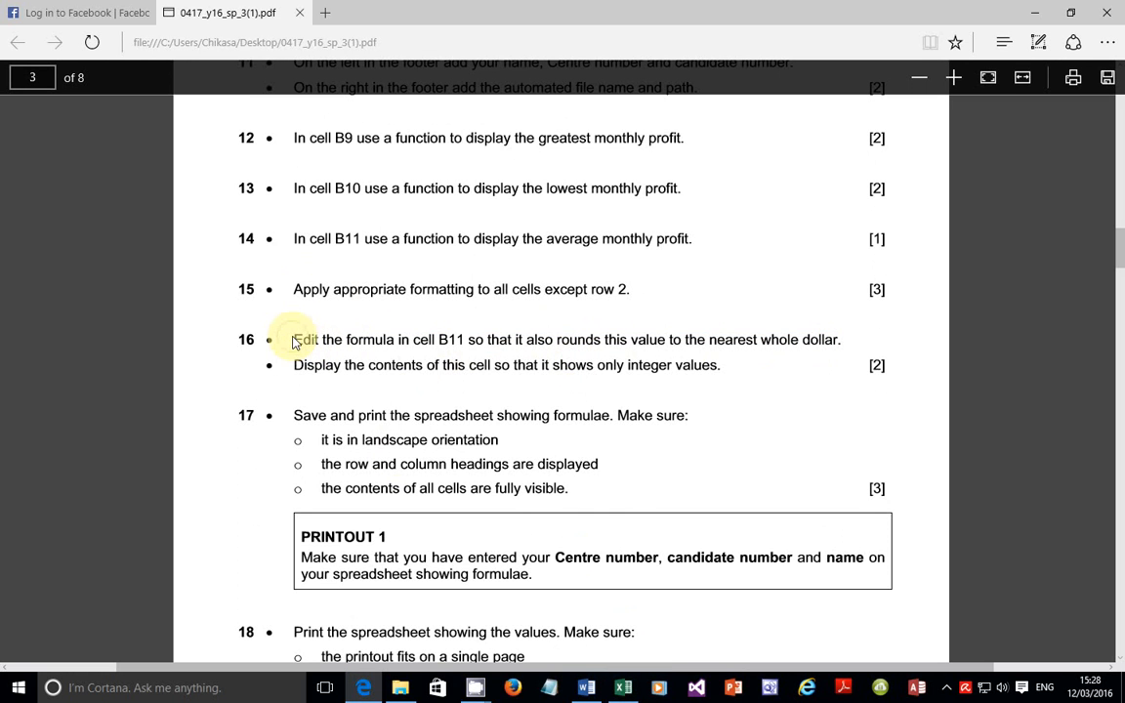
drag(295, 342, 840, 341)
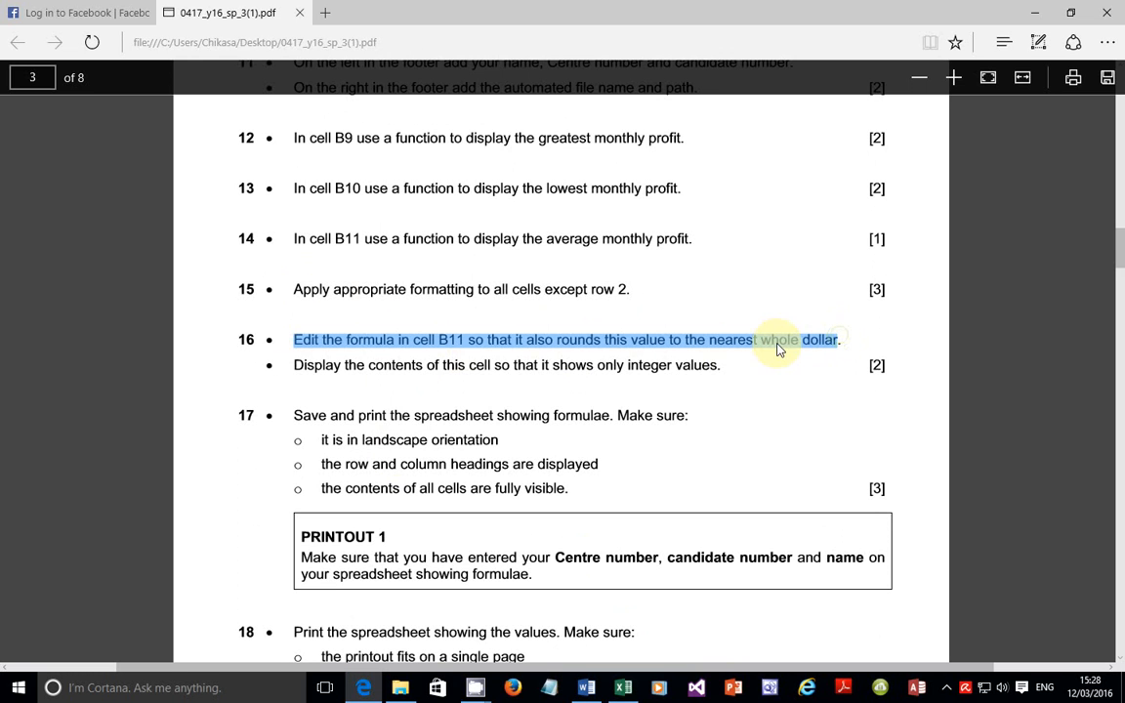
double_click(576, 342)
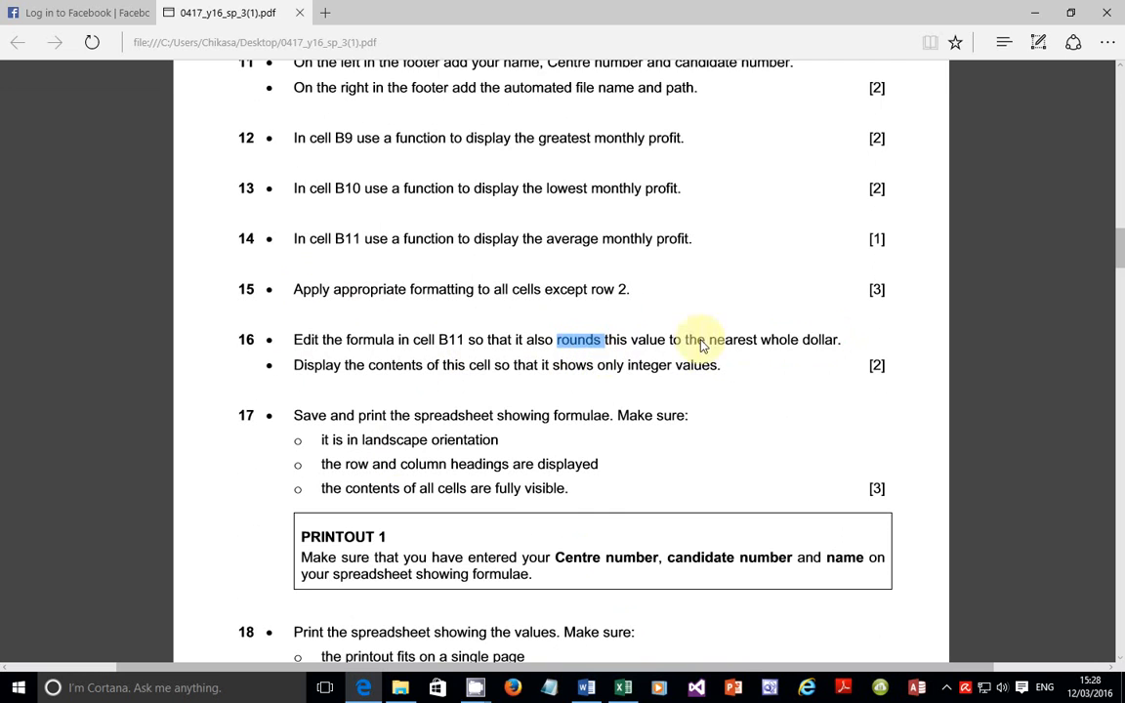
drag(744, 340, 838, 341)
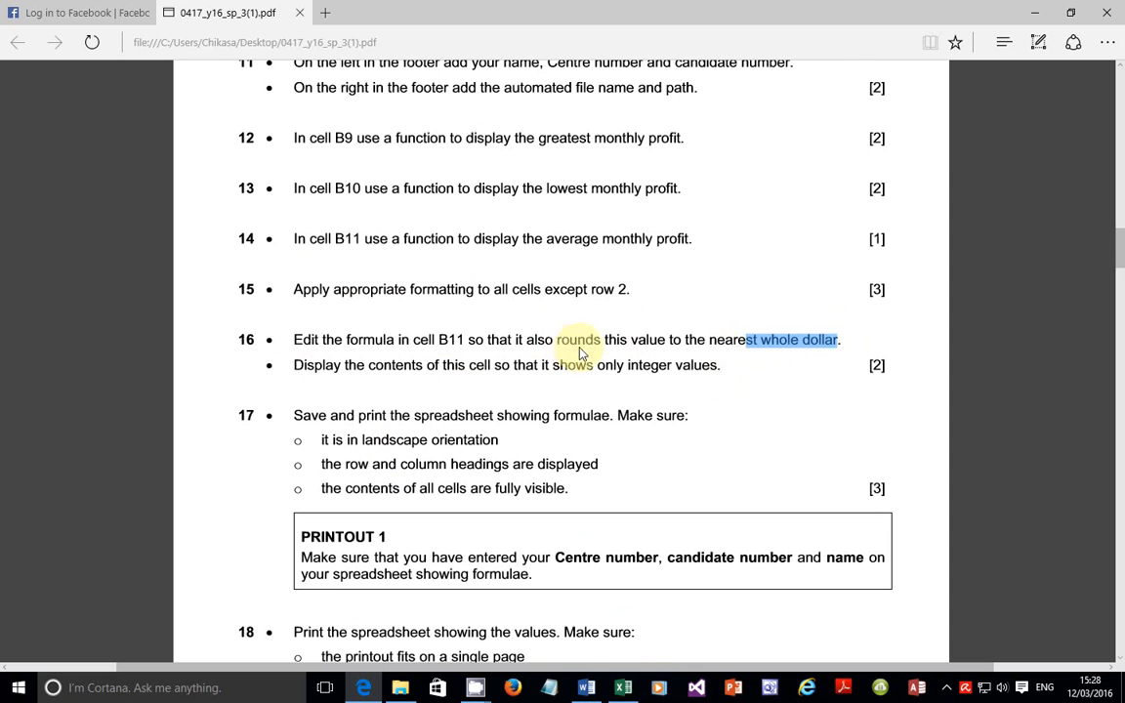
click(622, 688)
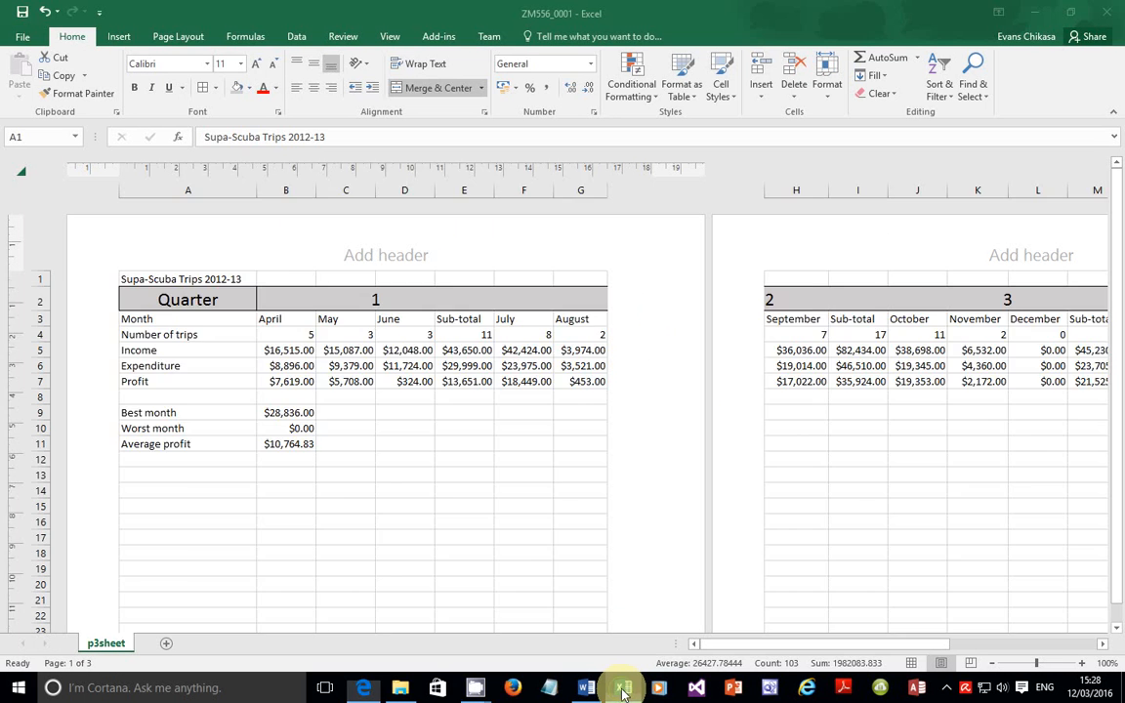
Step: Change B11 to =ROUND(AVERAGE(B7:D7,F7:H7,J7:L7,N7:P7),0), giving $10,765.00
click(334, 472)
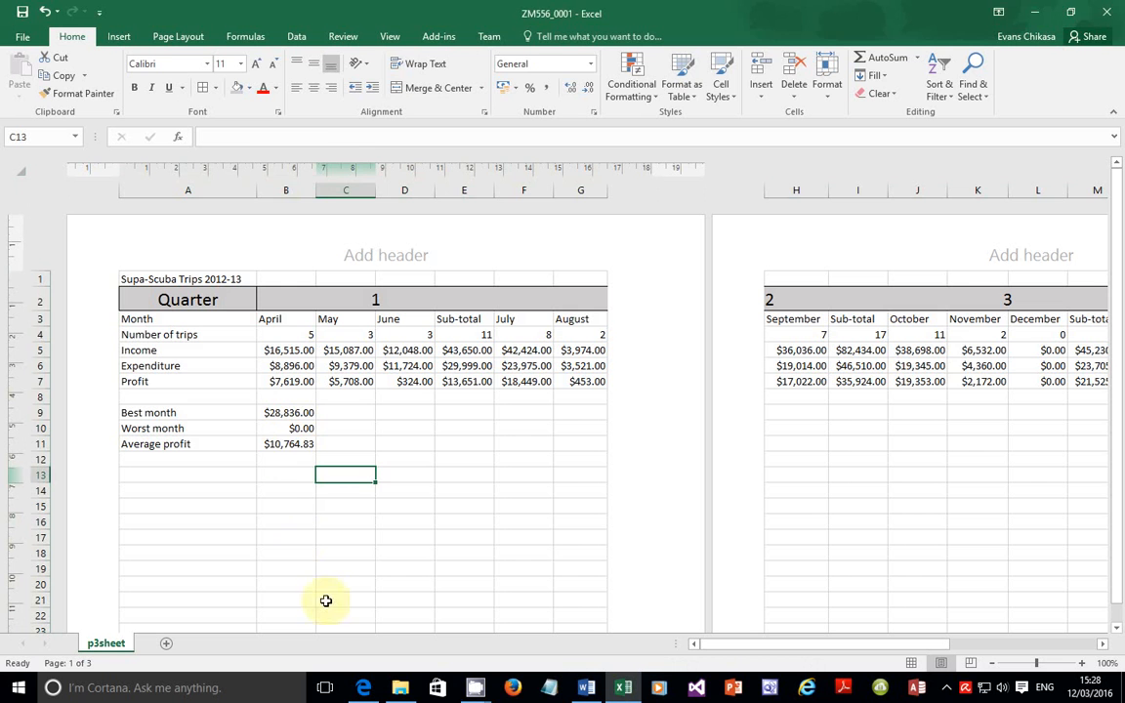
click(284, 444)
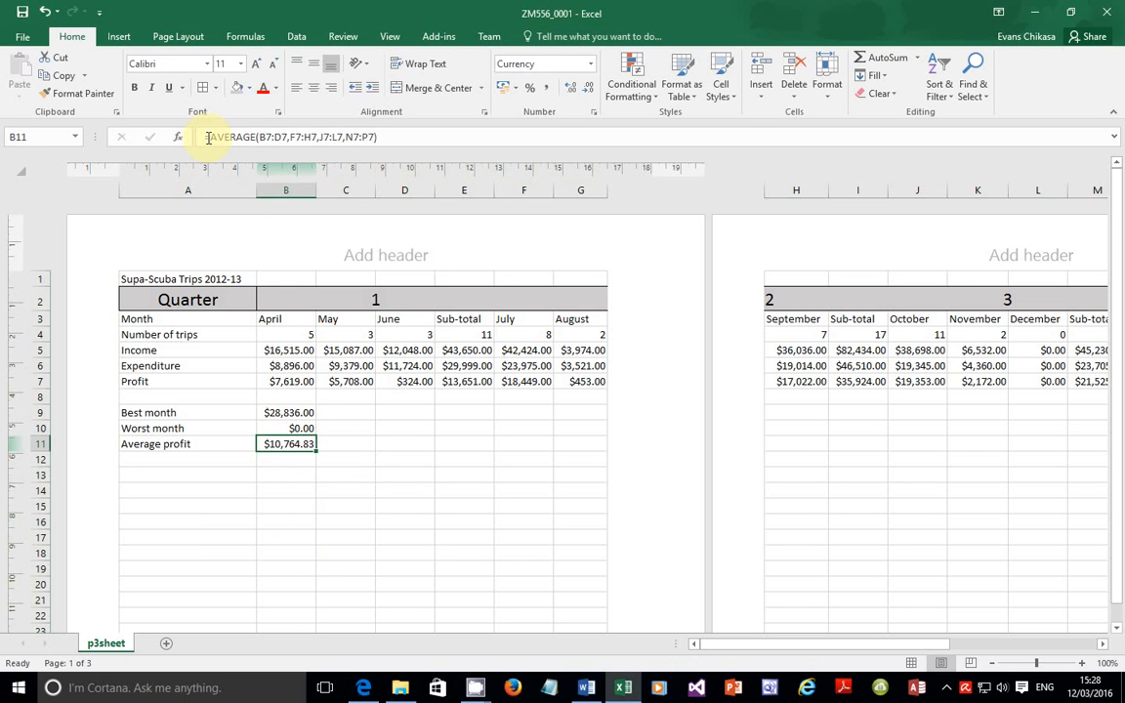
click(401, 138)
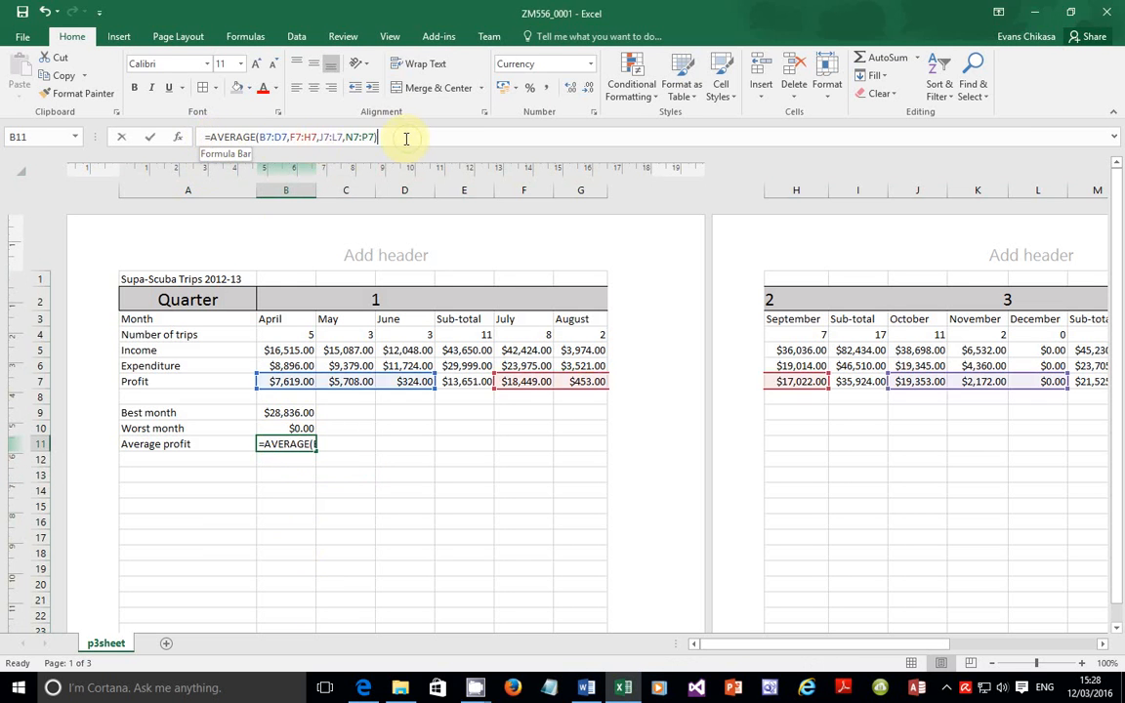
drag(401, 140, 202, 164)
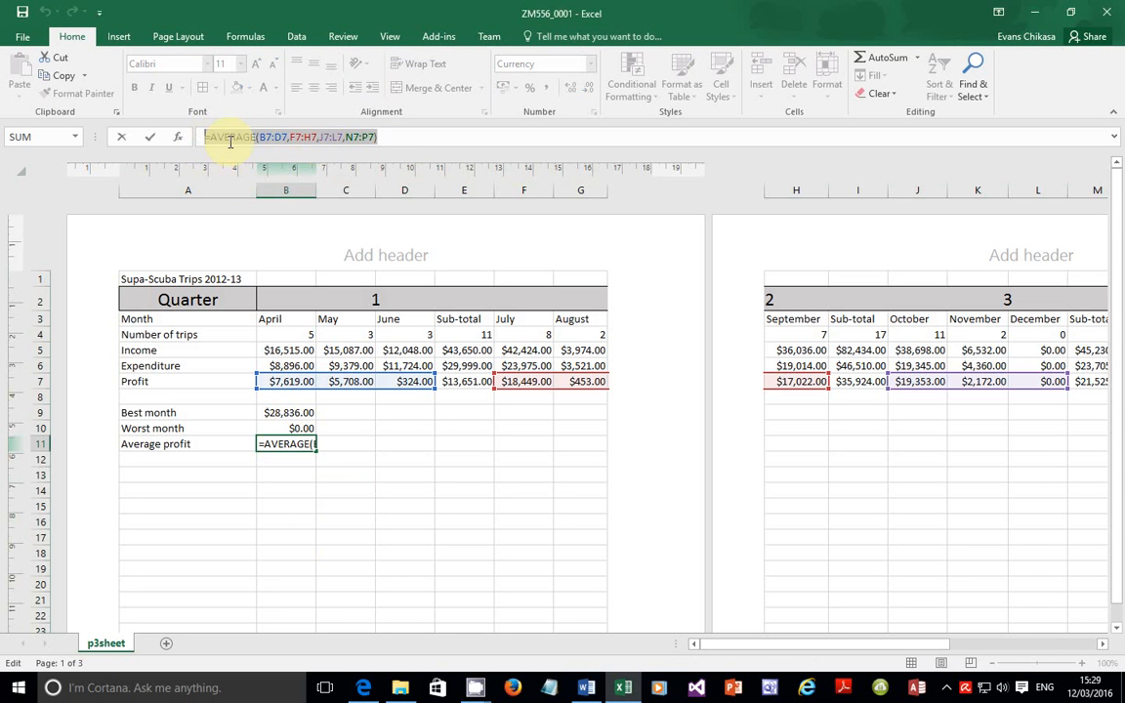
click(210, 136)
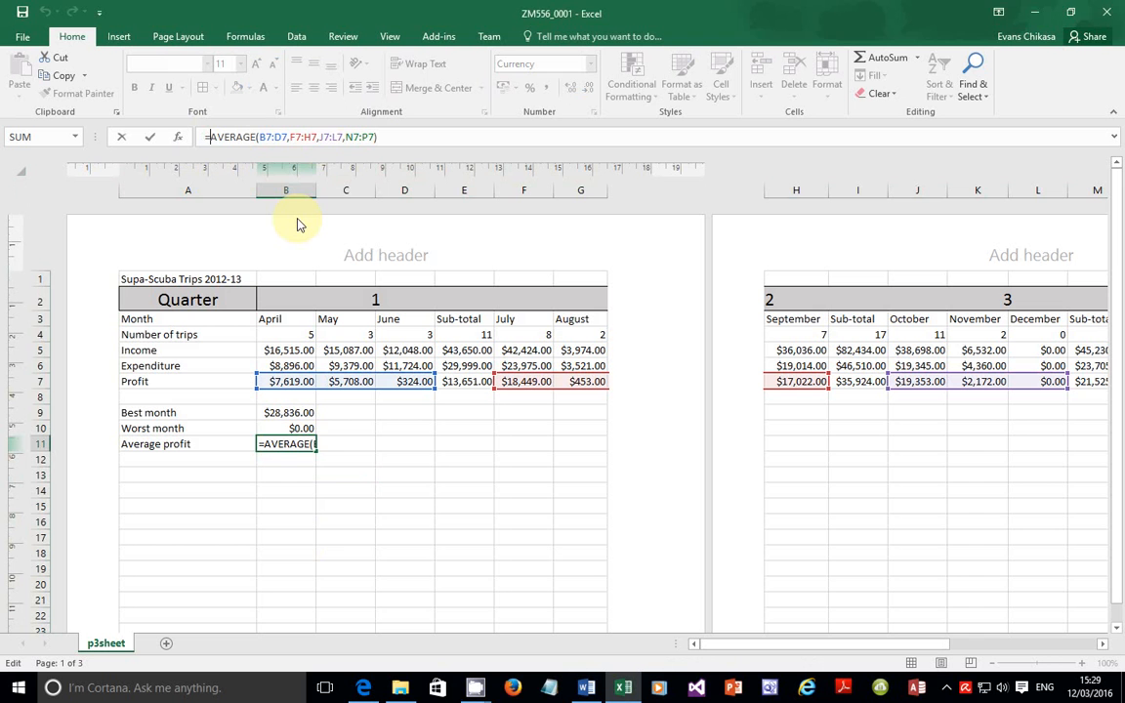
text(ROUND)
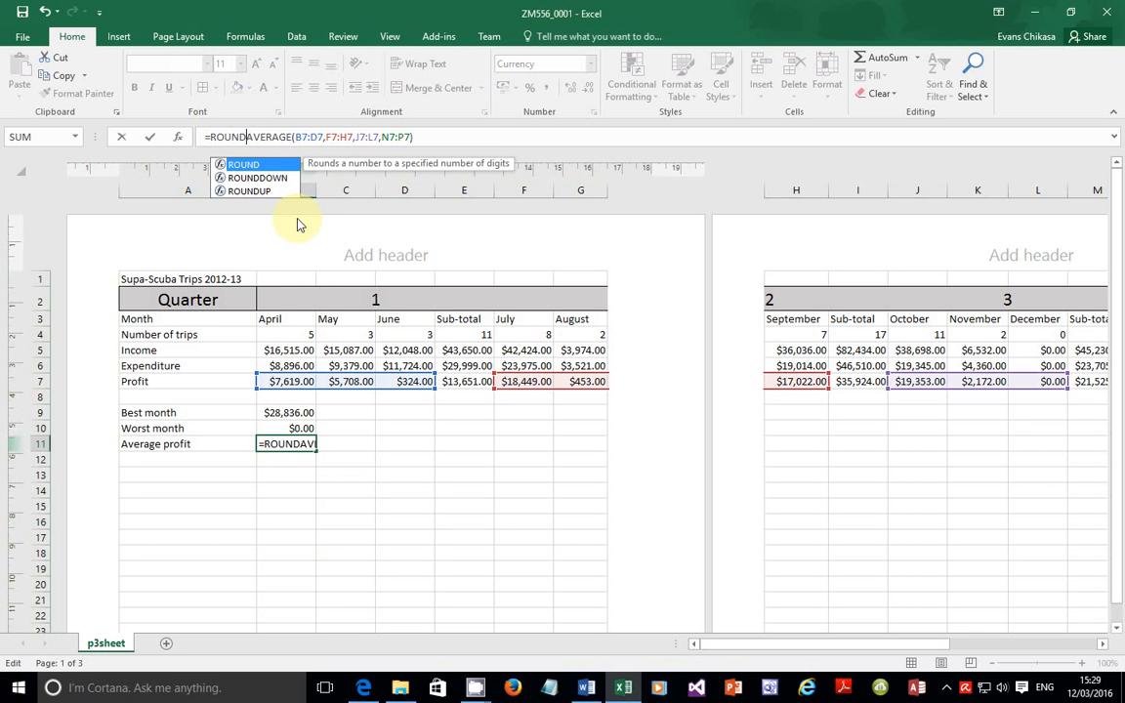
text(()
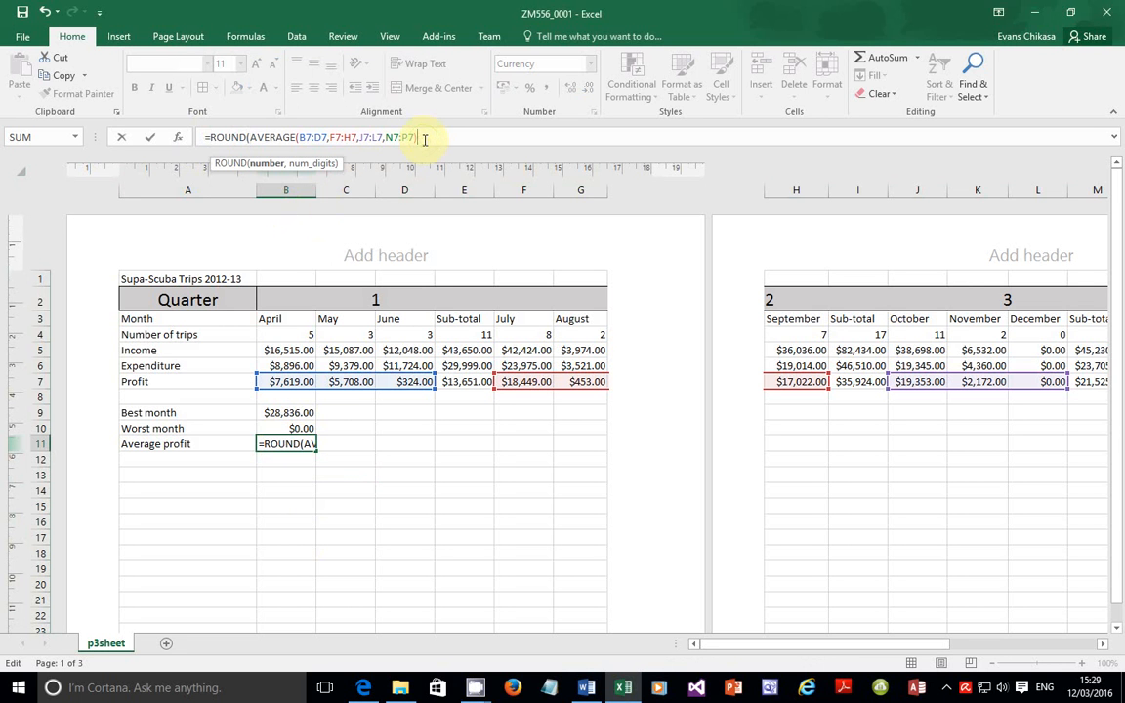
text(),)
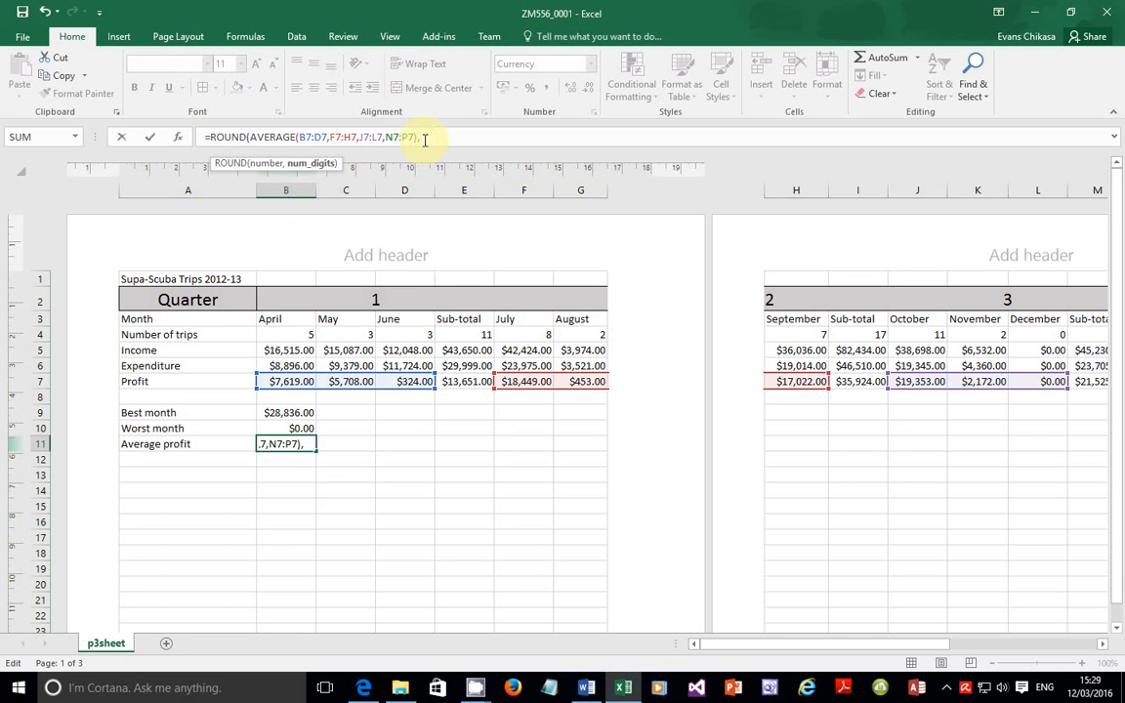
text(0)
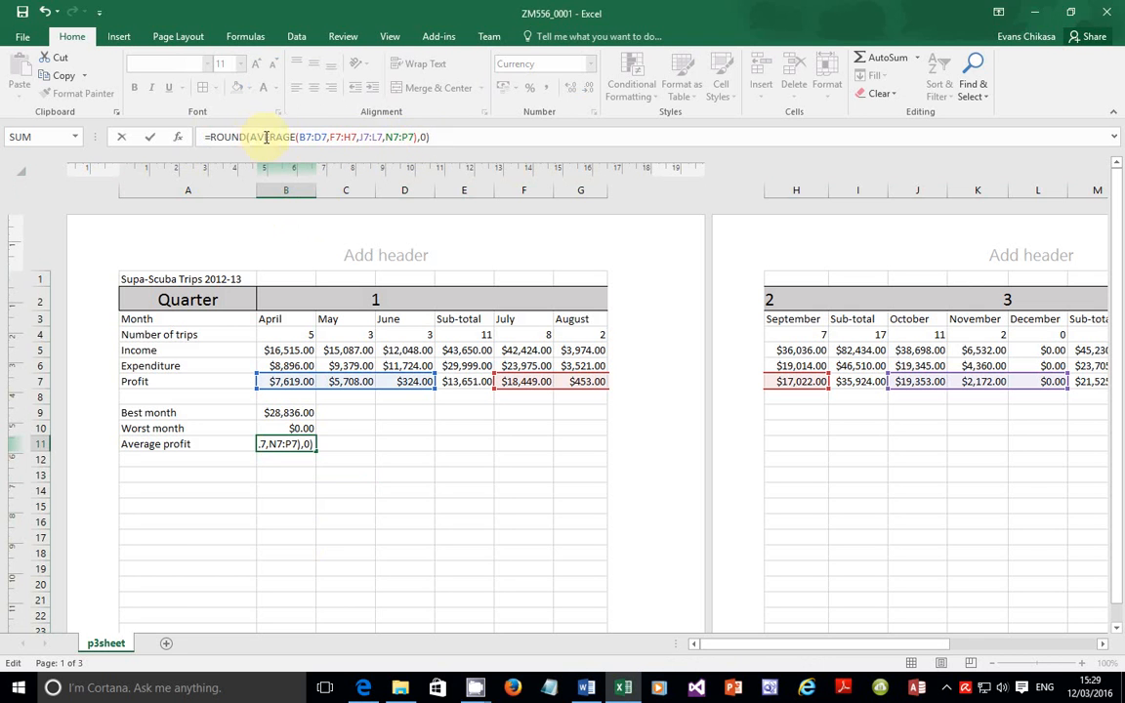
drag(251, 139, 420, 136)
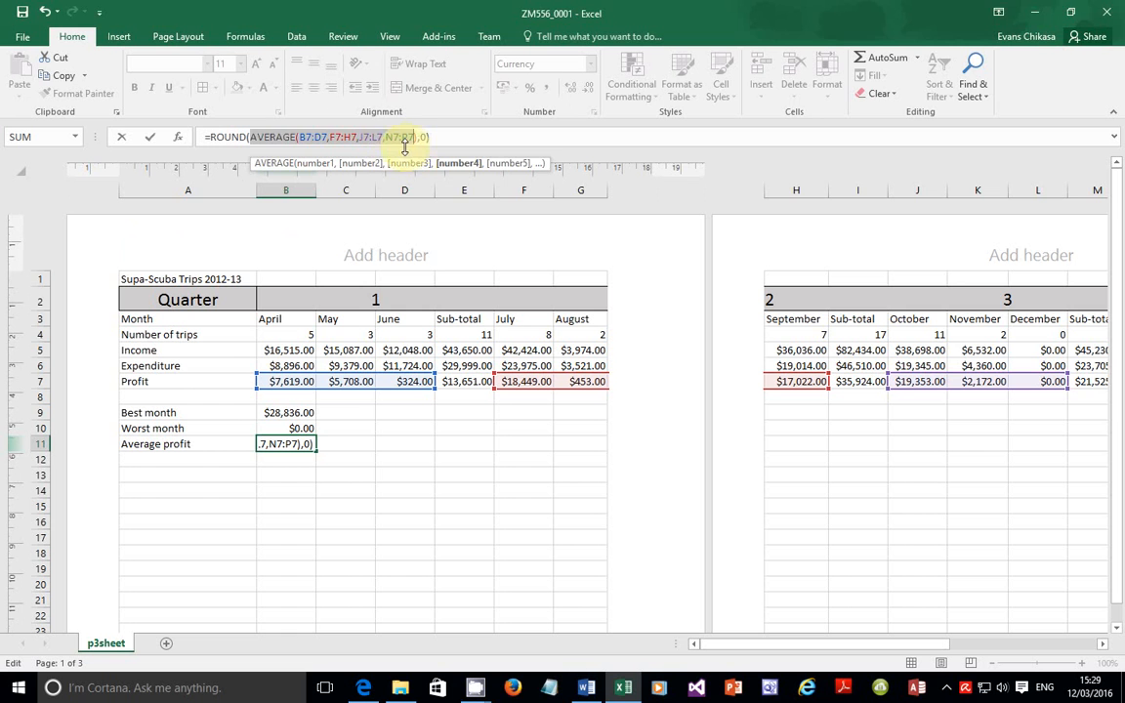
click(421, 139)
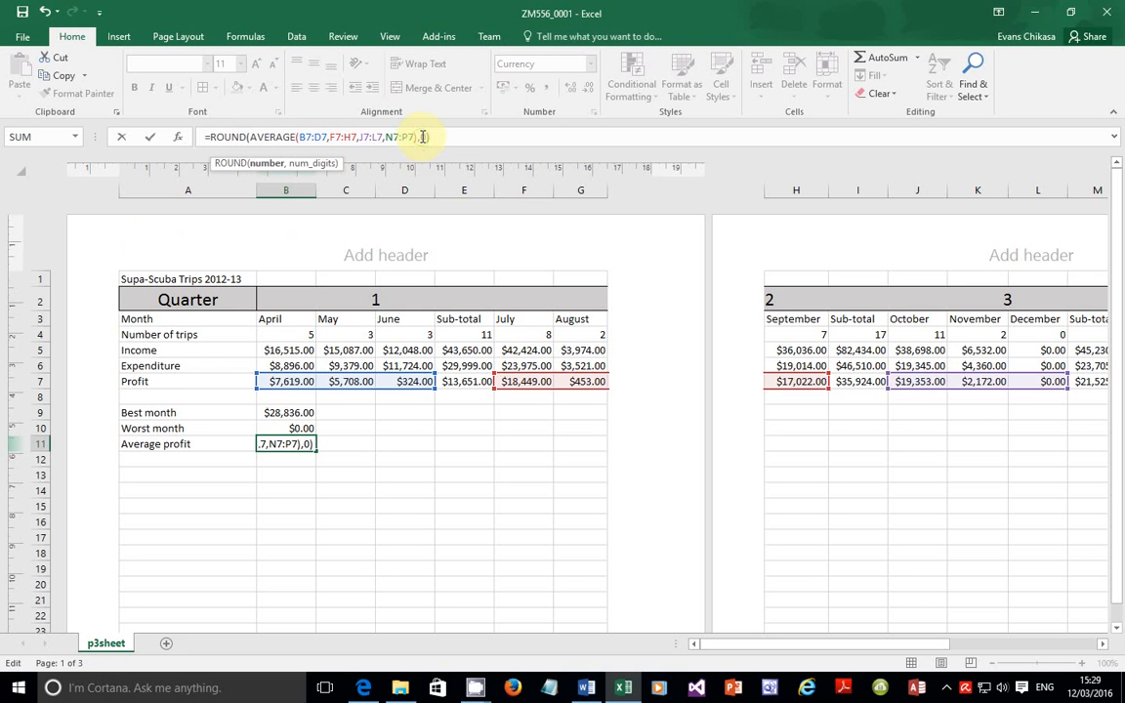
drag(420, 136, 426, 138)
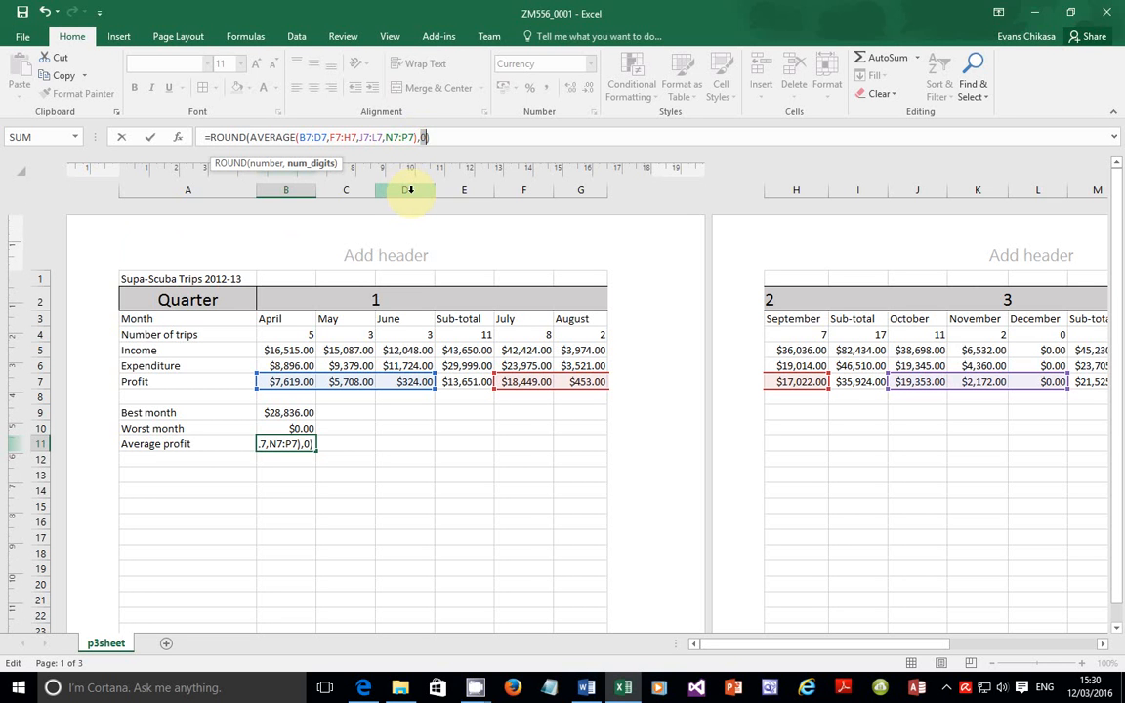
key(Return)
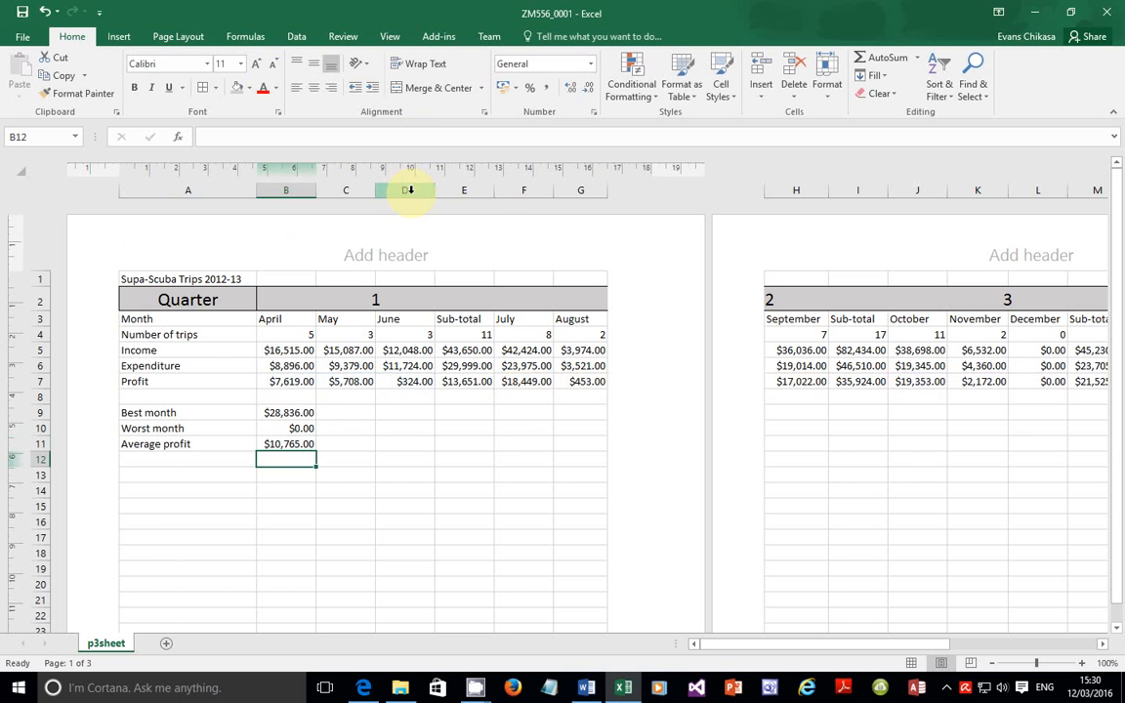
click(364, 687)
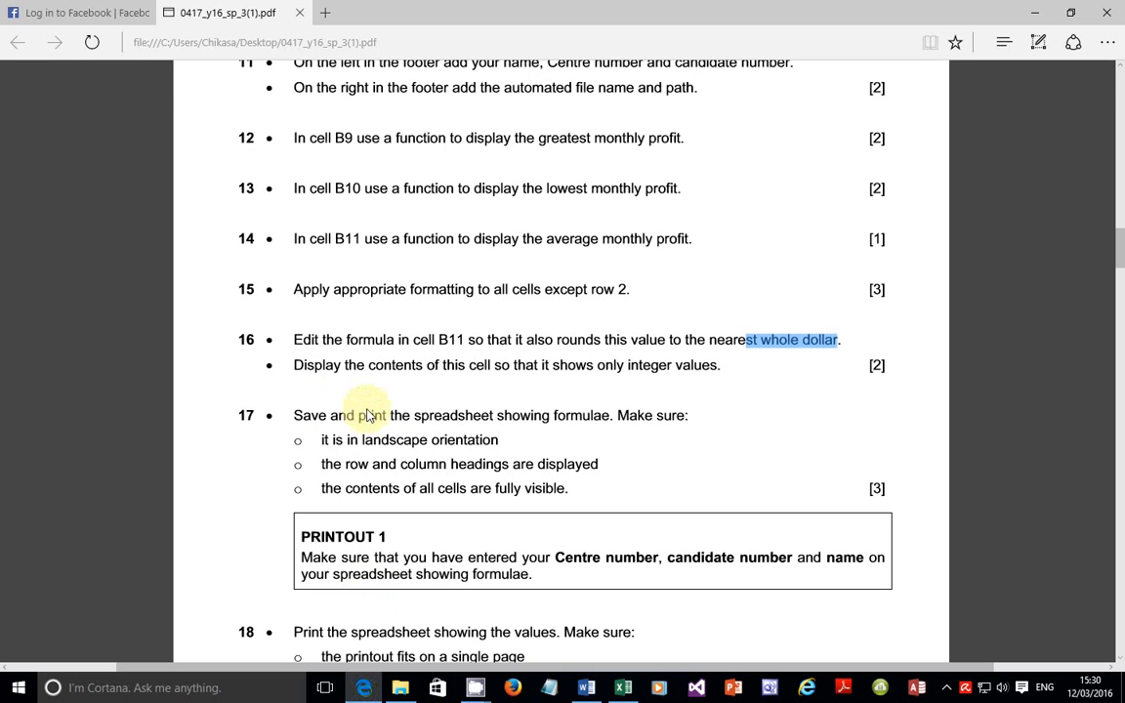
drag(294, 366, 709, 372)
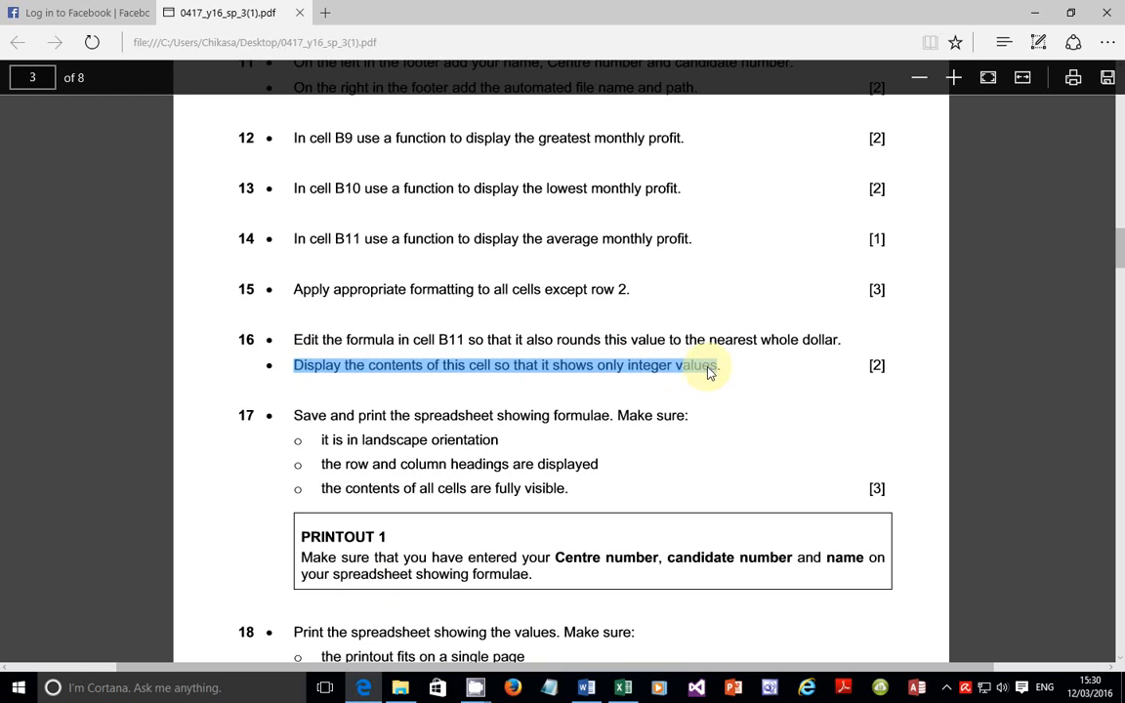
click(623, 687)
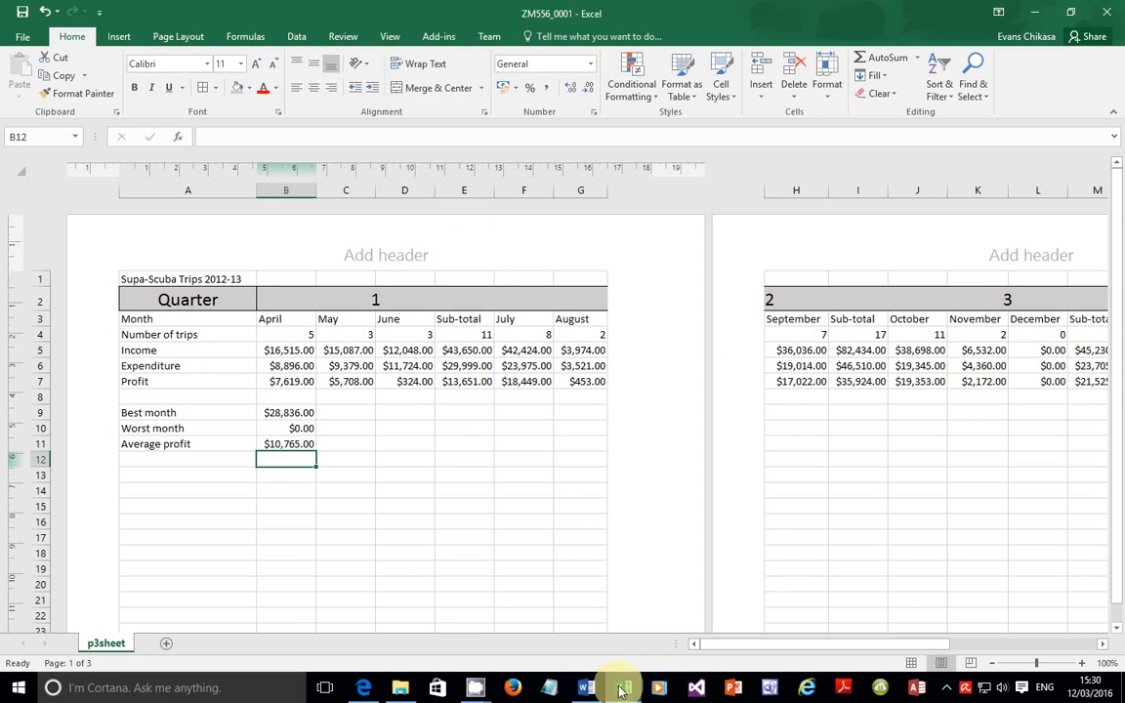
click(293, 445)
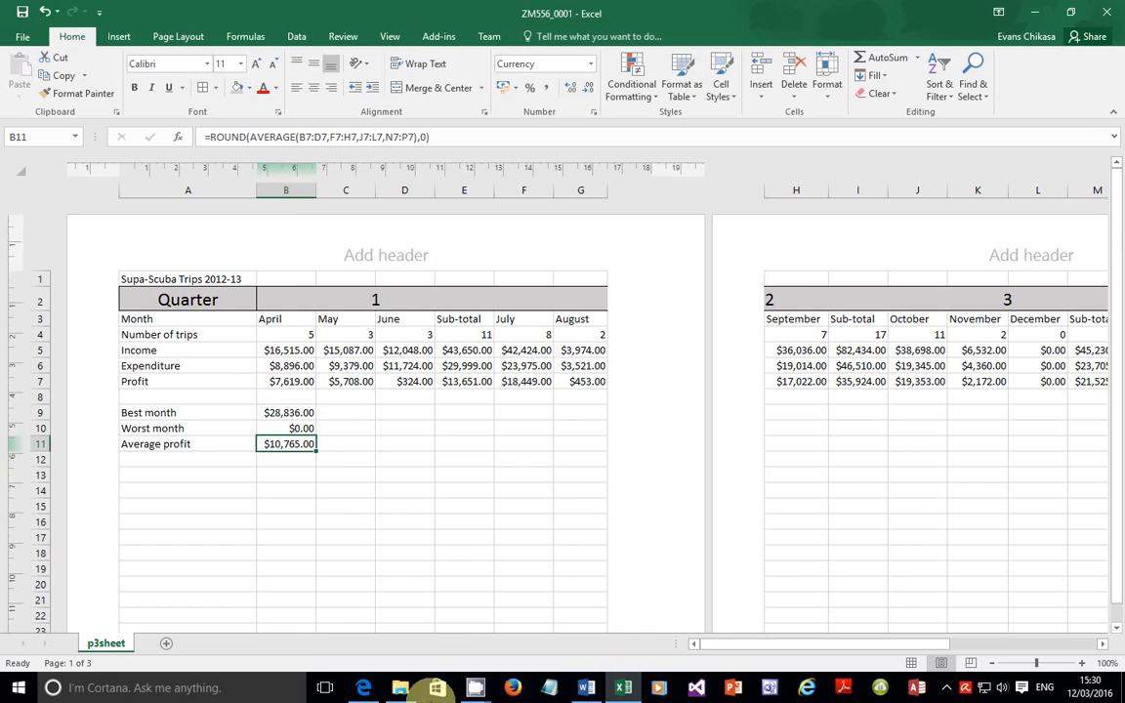
click(363, 688)
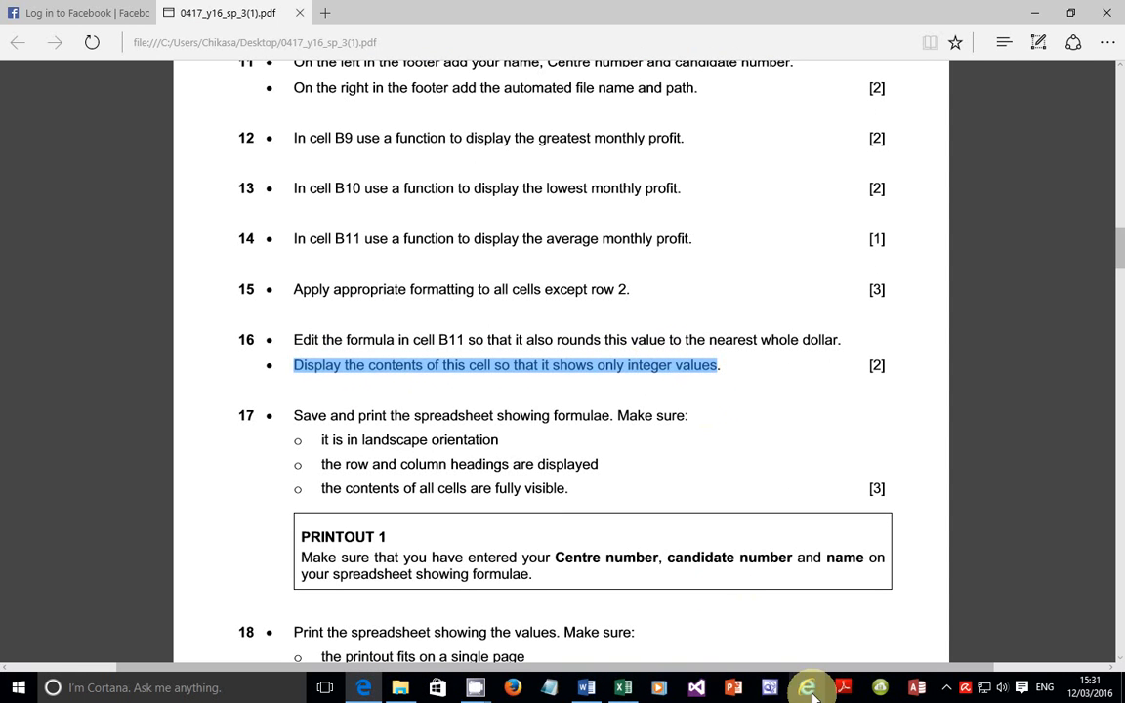
mouse_move(633, 690)
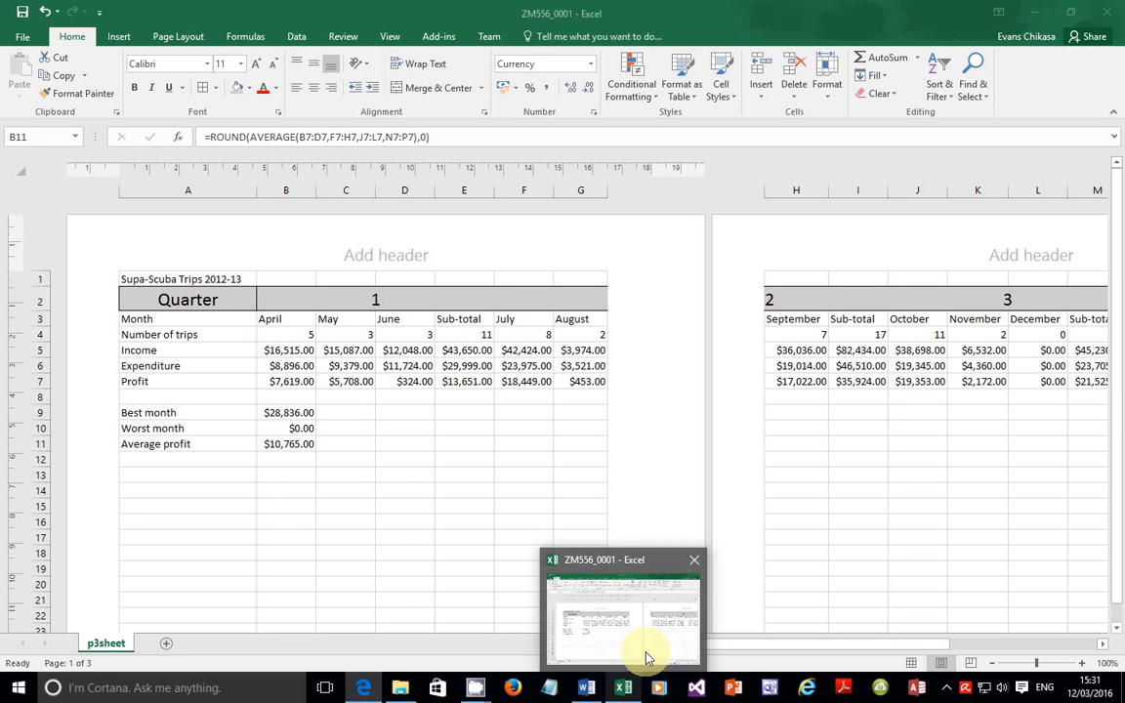
Step: Set B11's currency format to 0 decimal places so it shows $10,765
click(647, 659)
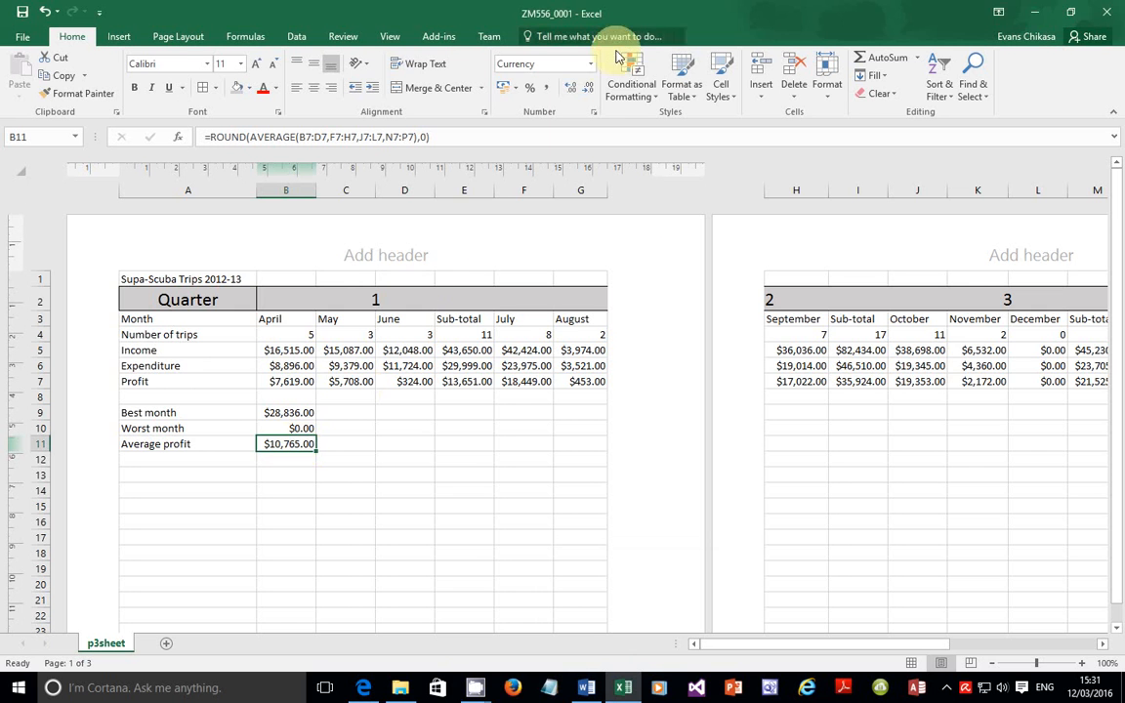
click(592, 112)
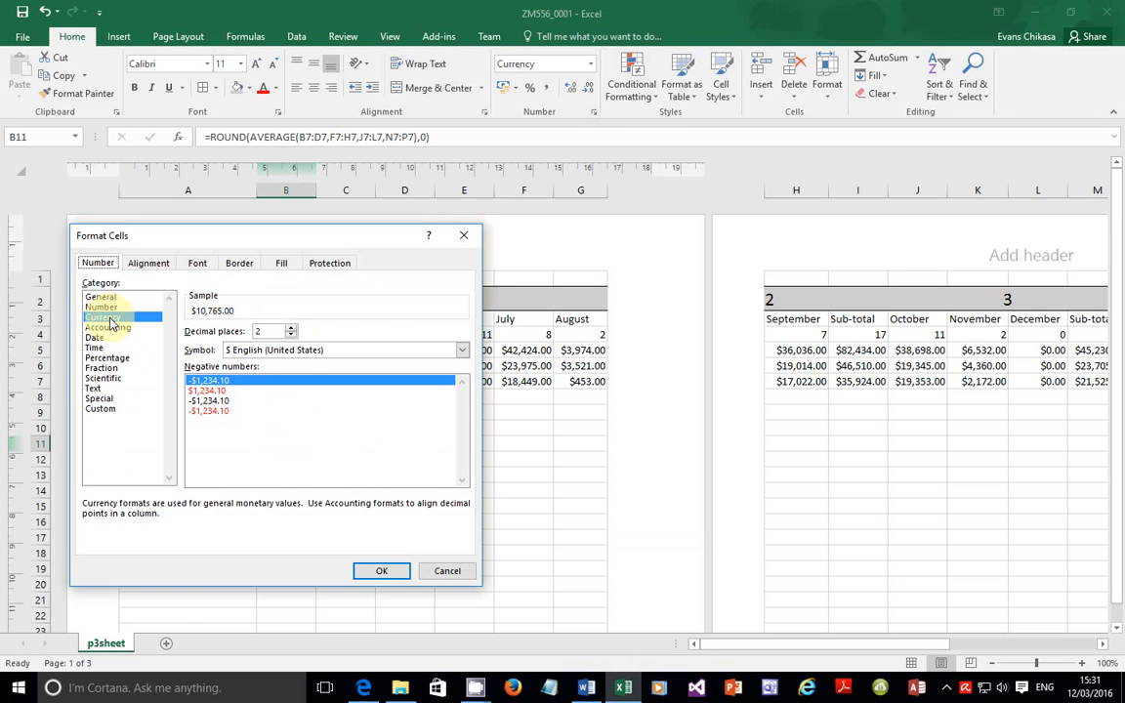
click(290, 336)
click(290, 336)
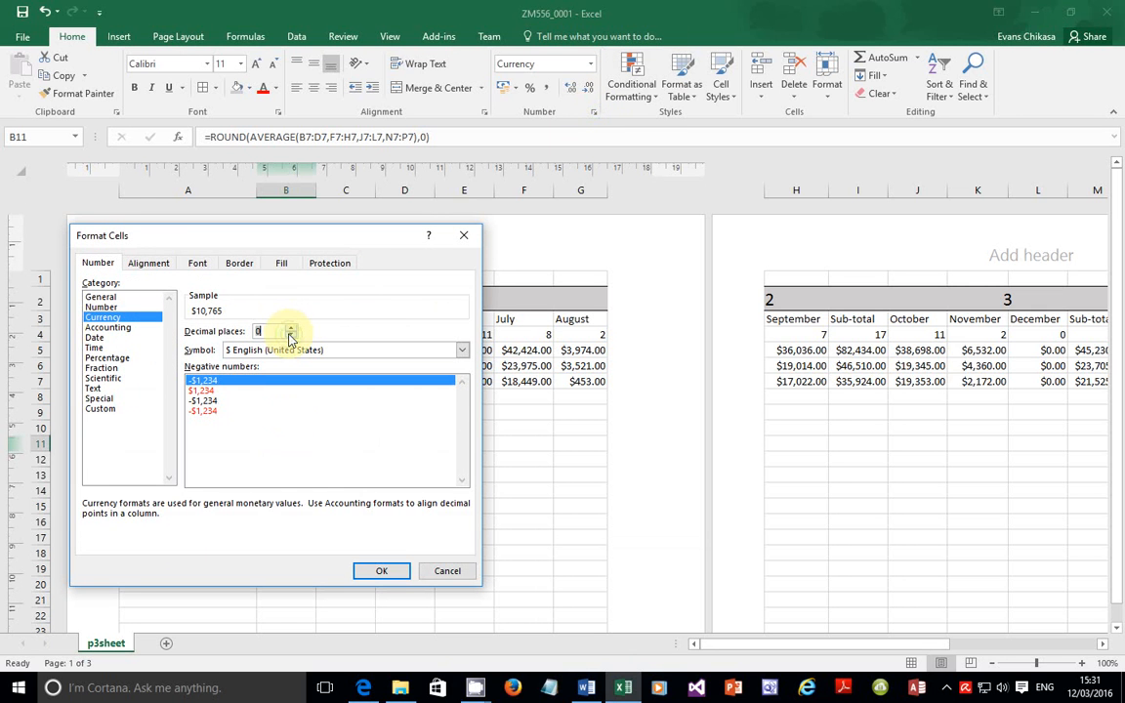
double_click(259, 331)
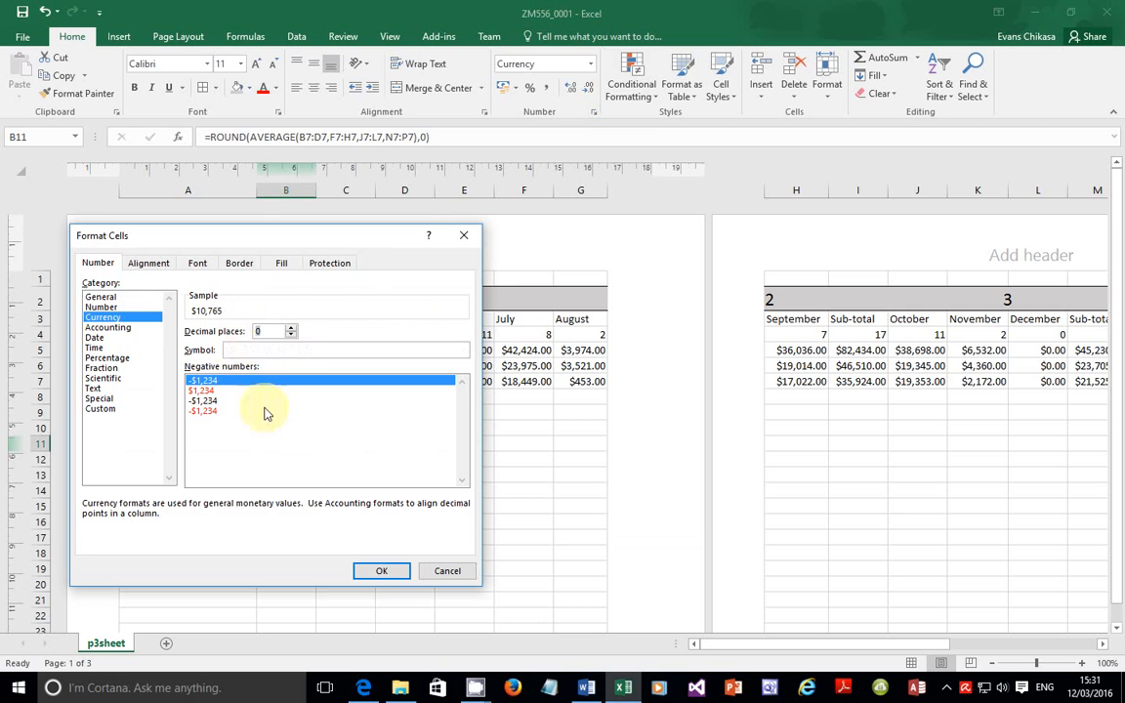
click(372, 574)
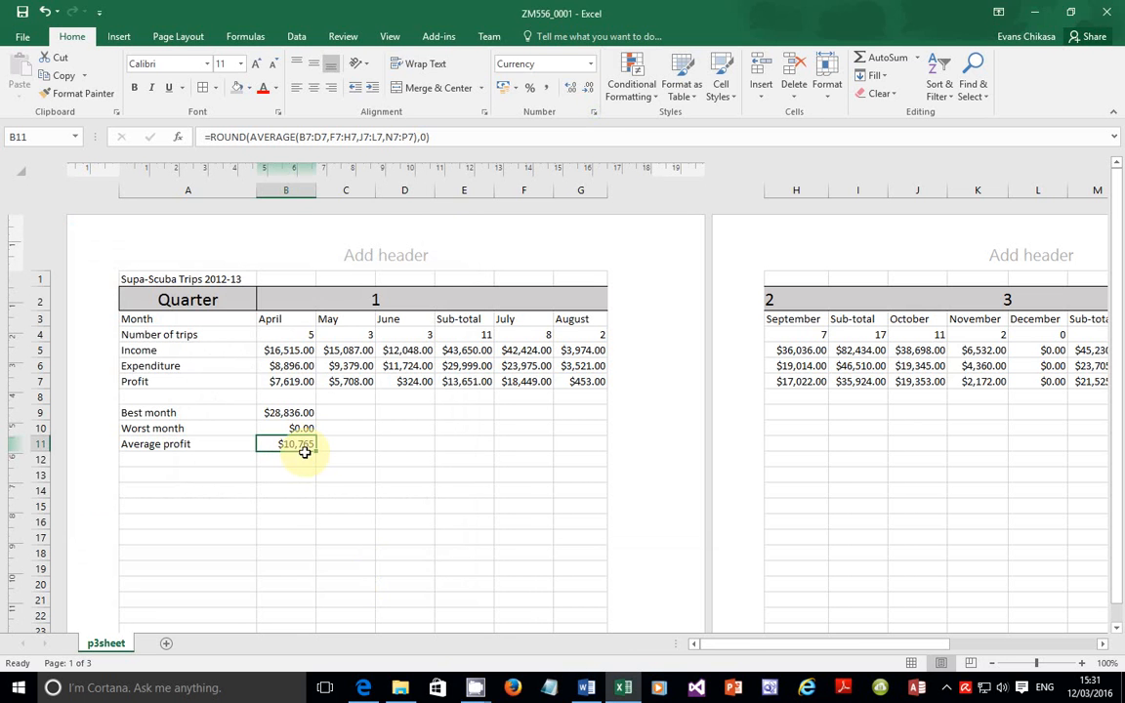
click(363, 687)
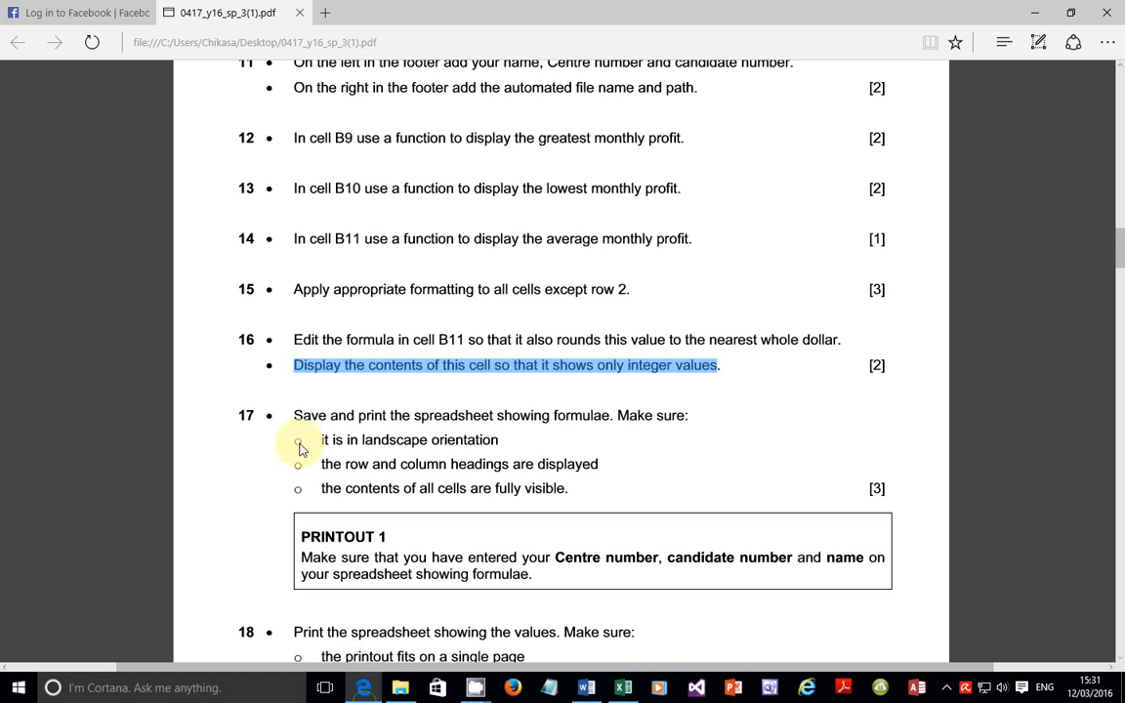
drag(283, 414, 689, 419)
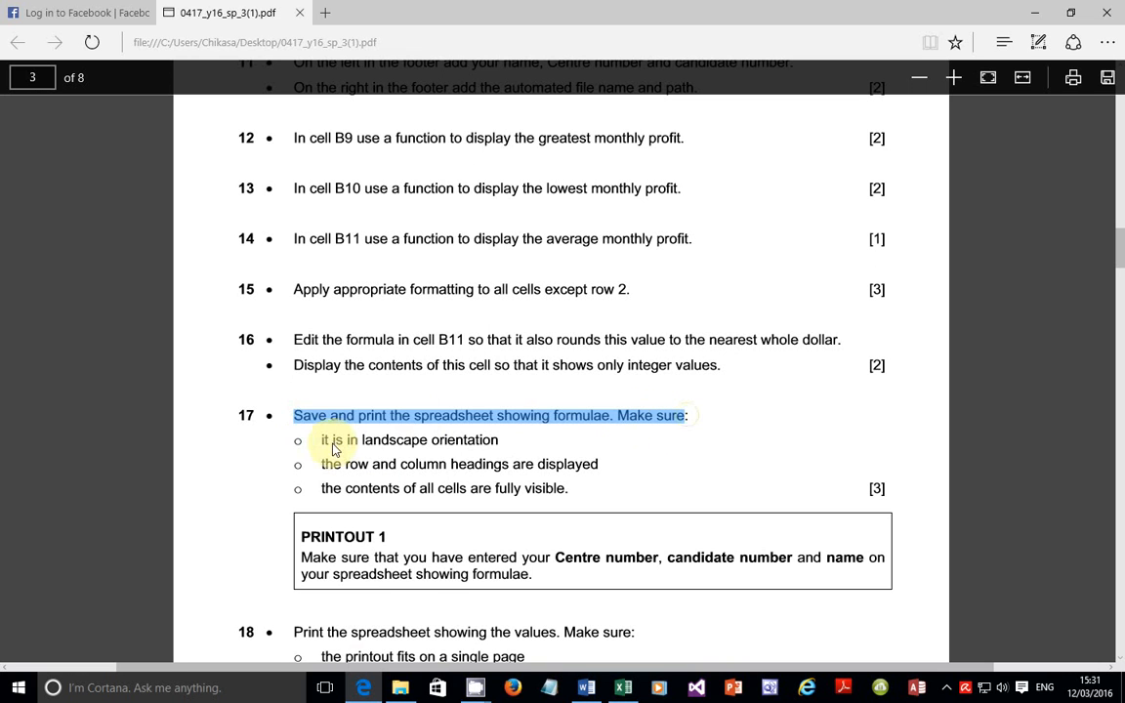
click(367, 444)
drag(321, 441, 500, 440)
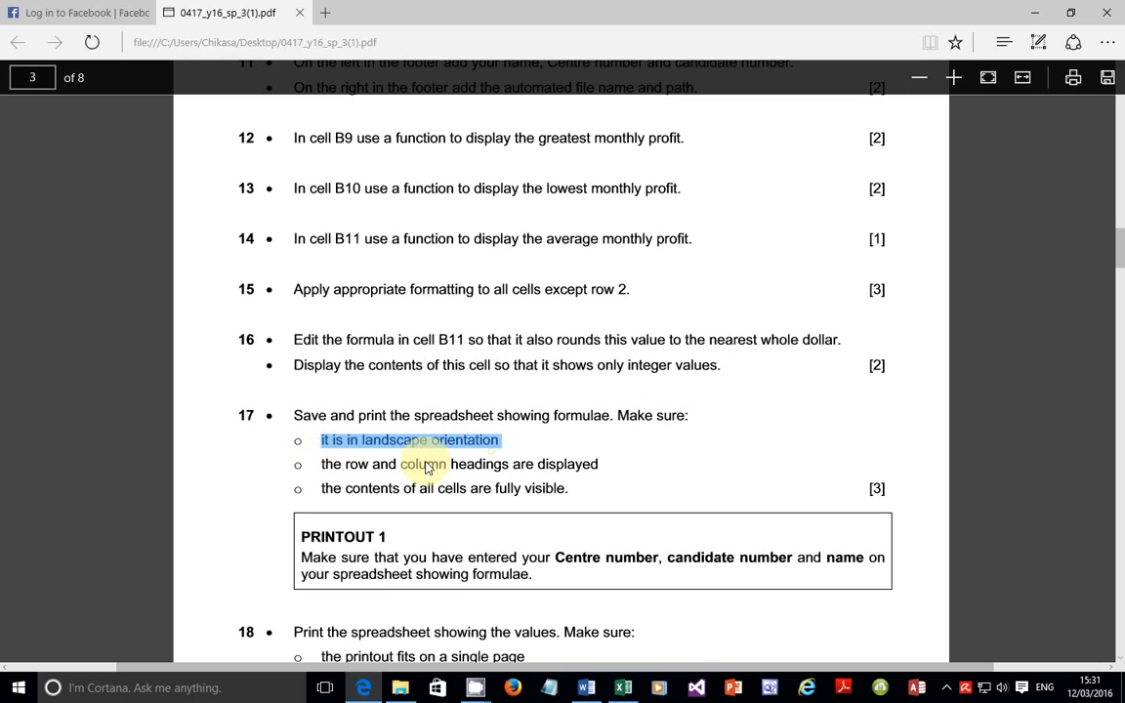
drag(323, 466, 611, 469)
drag(323, 490, 580, 498)
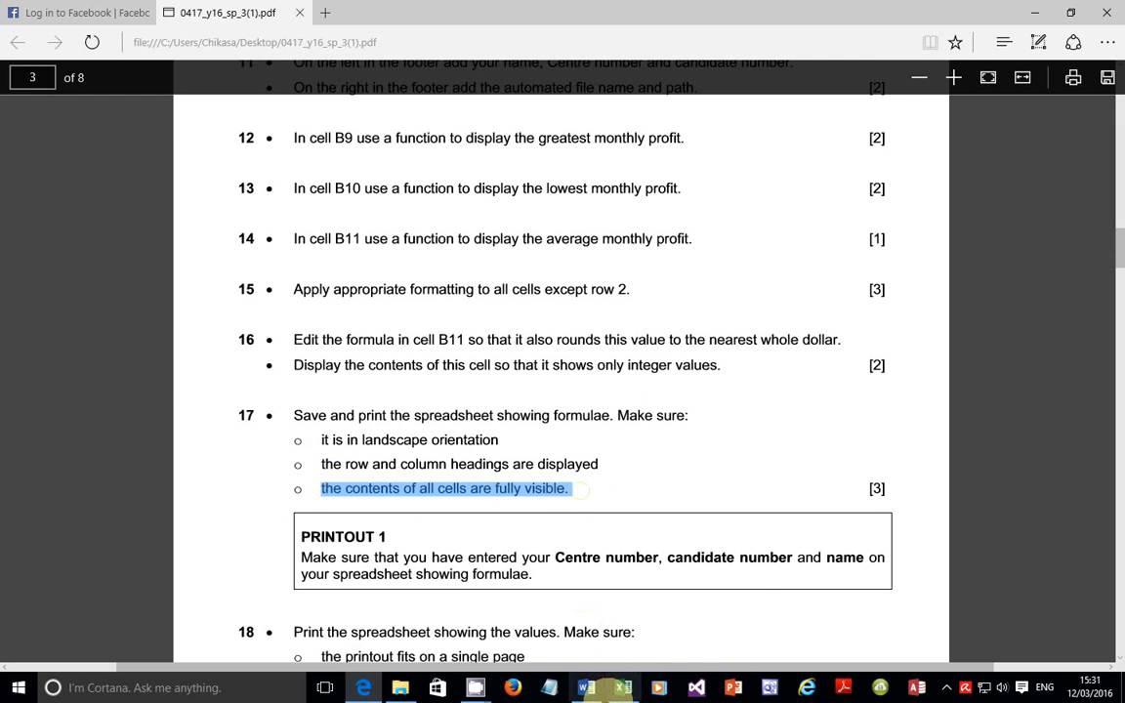
click(622, 686)
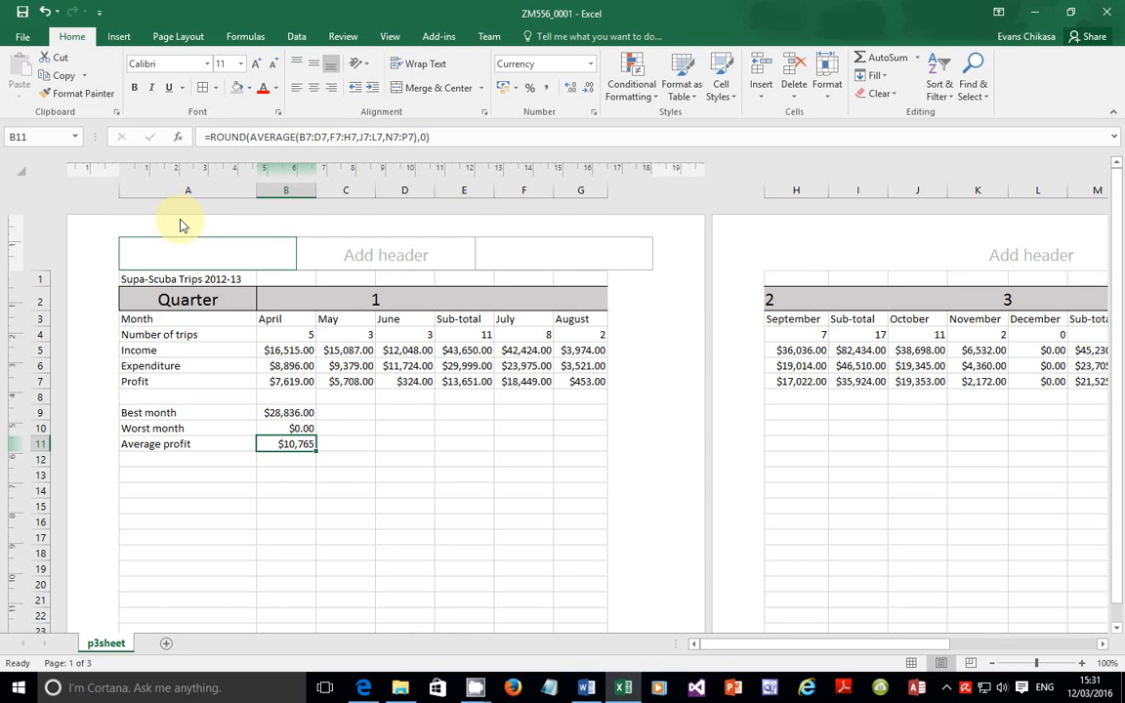
Step: Save the workbook and set the print orientation to Landscape, reducing the preview to 2 pages
click(24, 37)
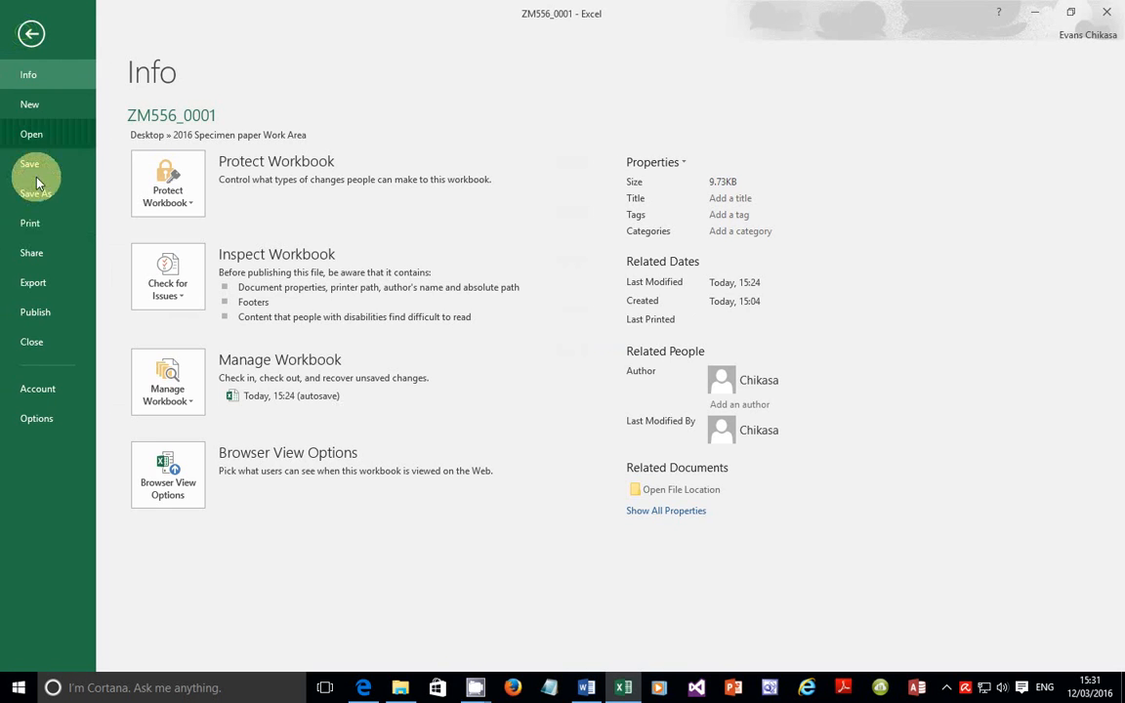
click(43, 168)
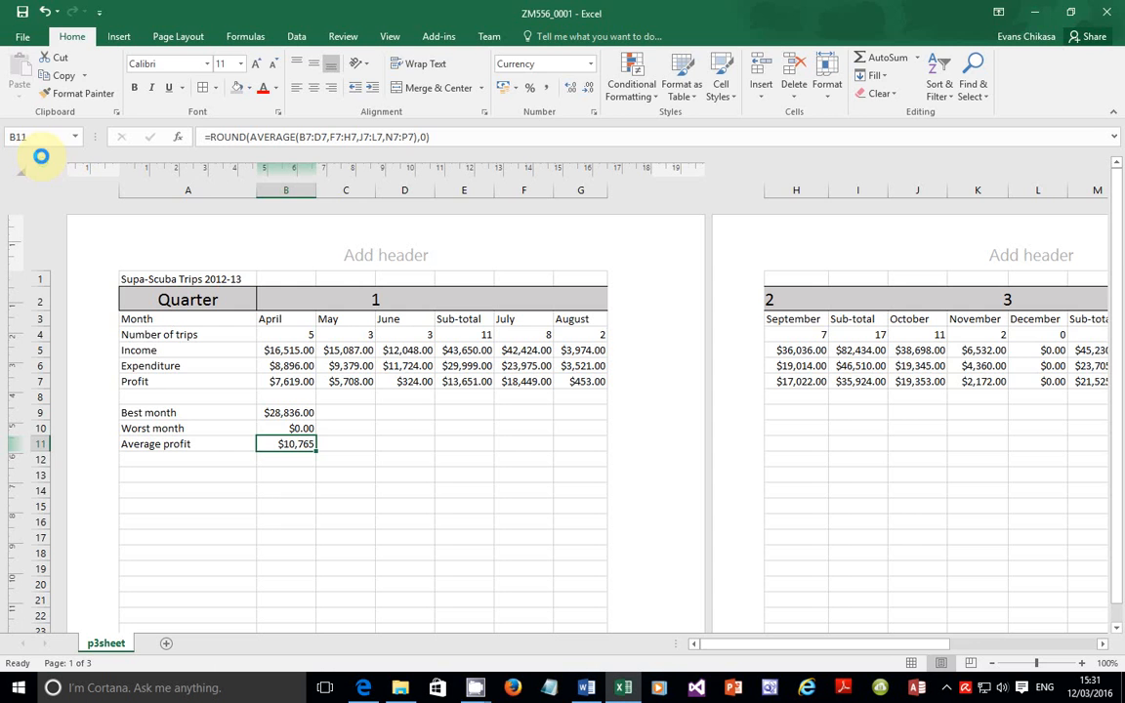
click(29, 40)
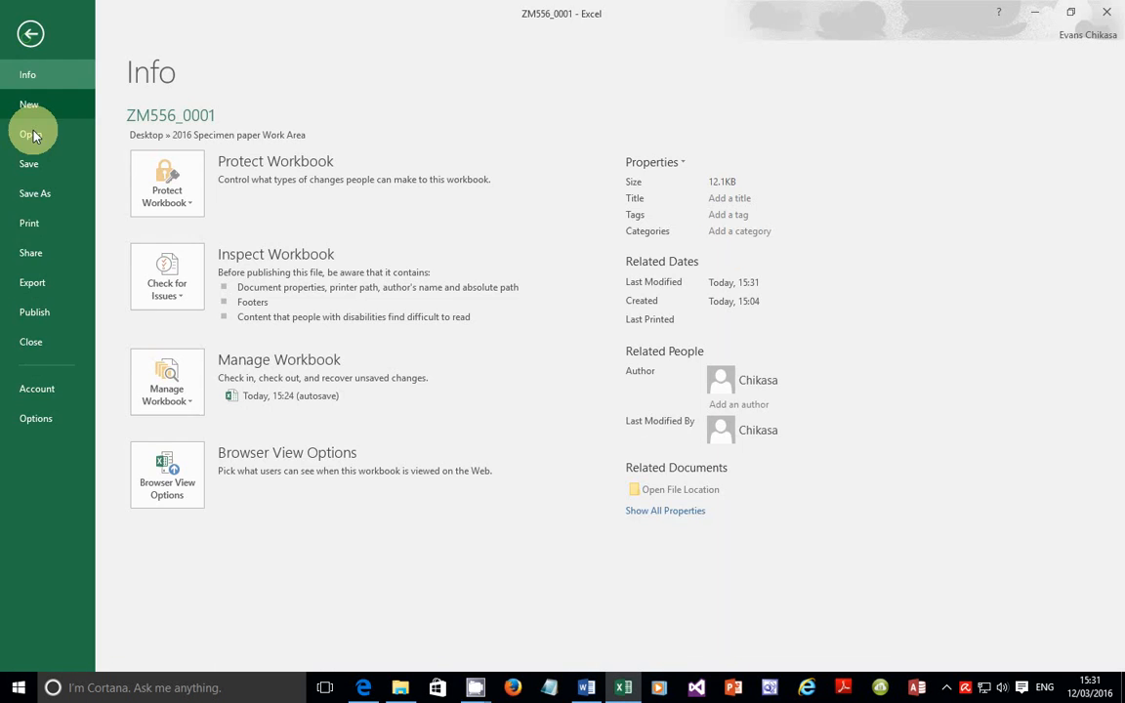
click(30, 223)
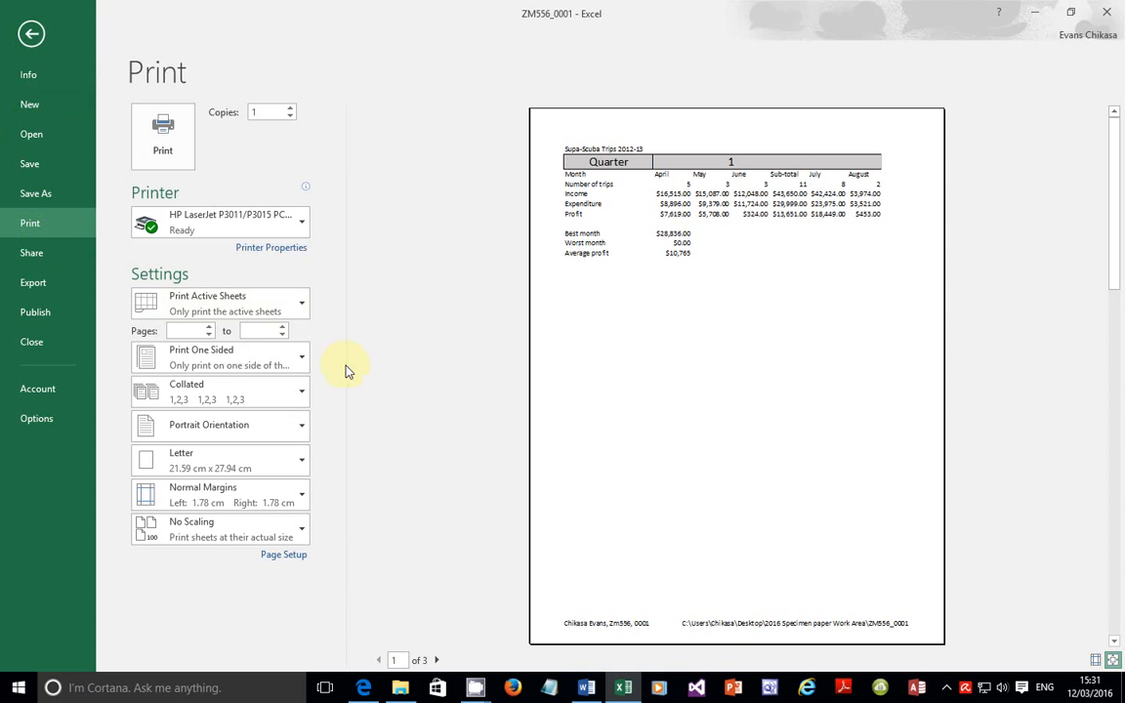
click(249, 435)
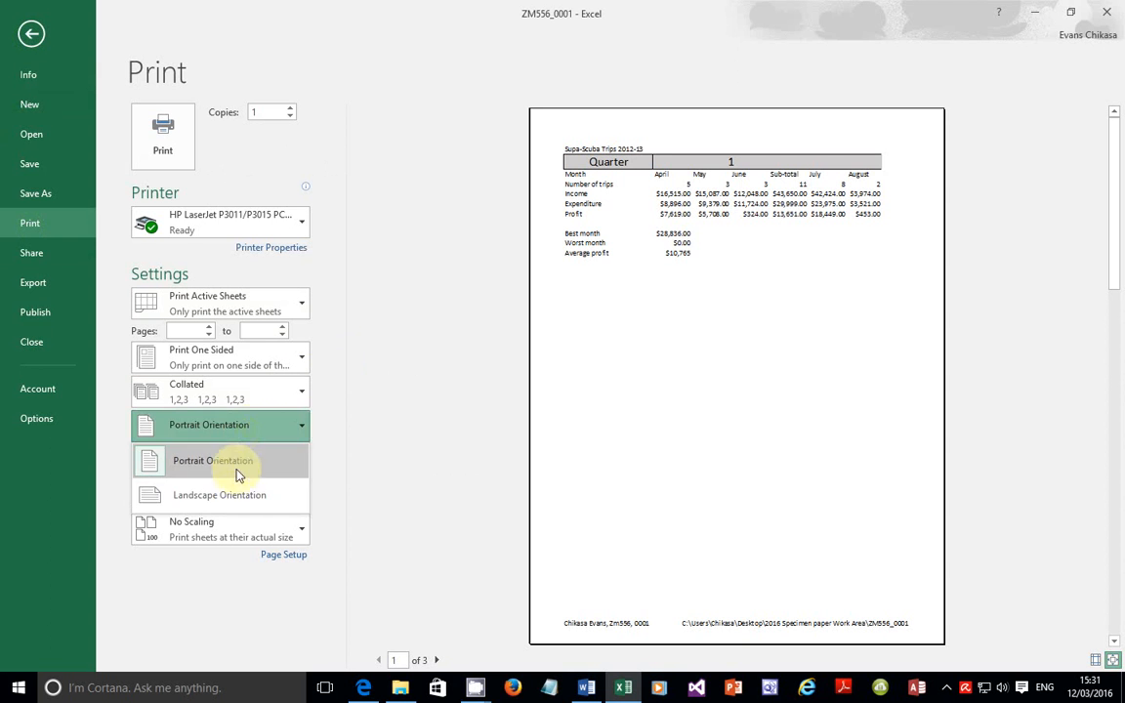
click(231, 499)
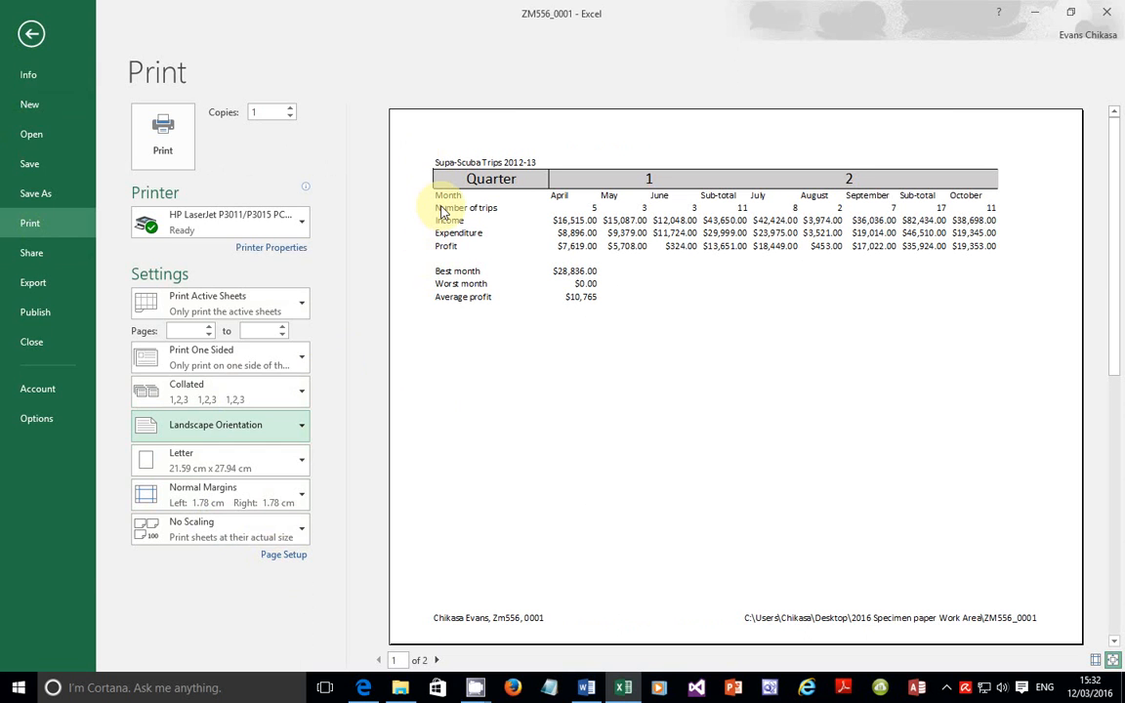
Step: Turn on Row and column headings in Page Setup's Sheet tab for the printout
click(285, 555)
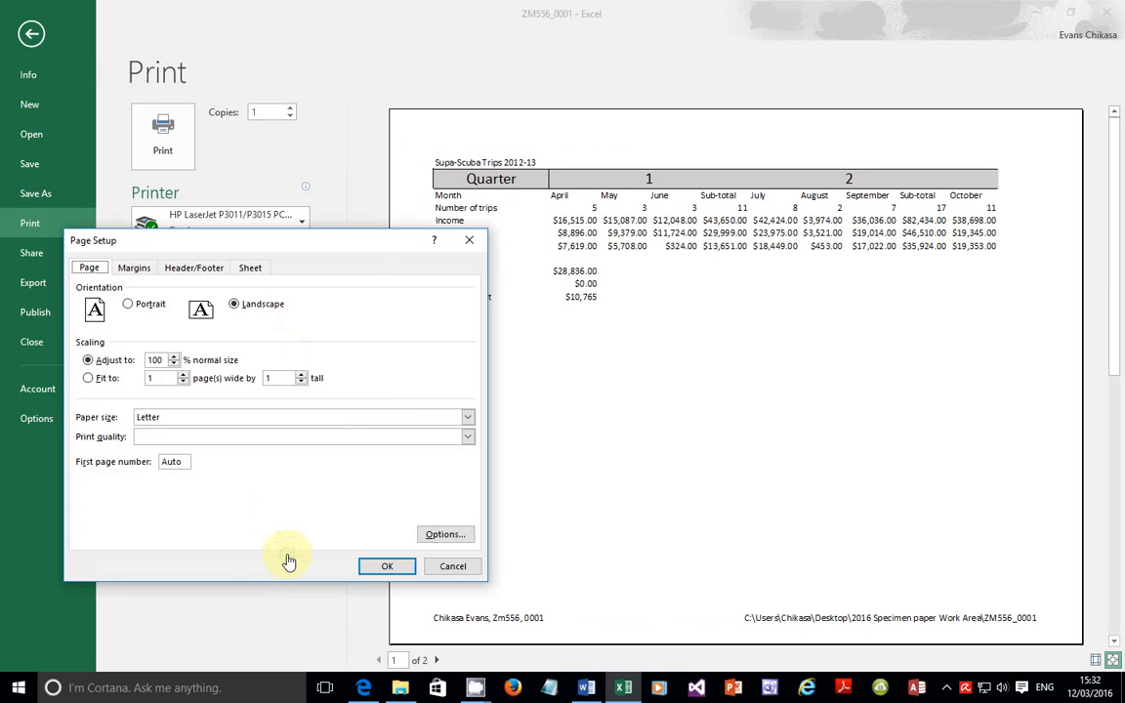
click(249, 266)
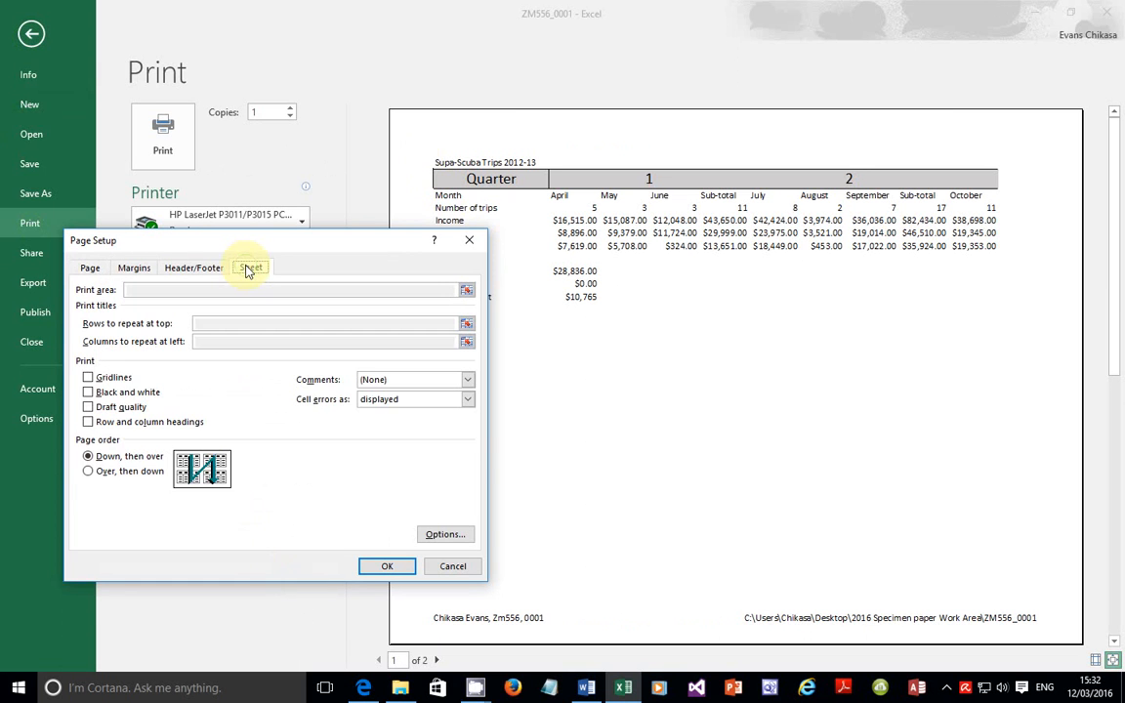
click(123, 427)
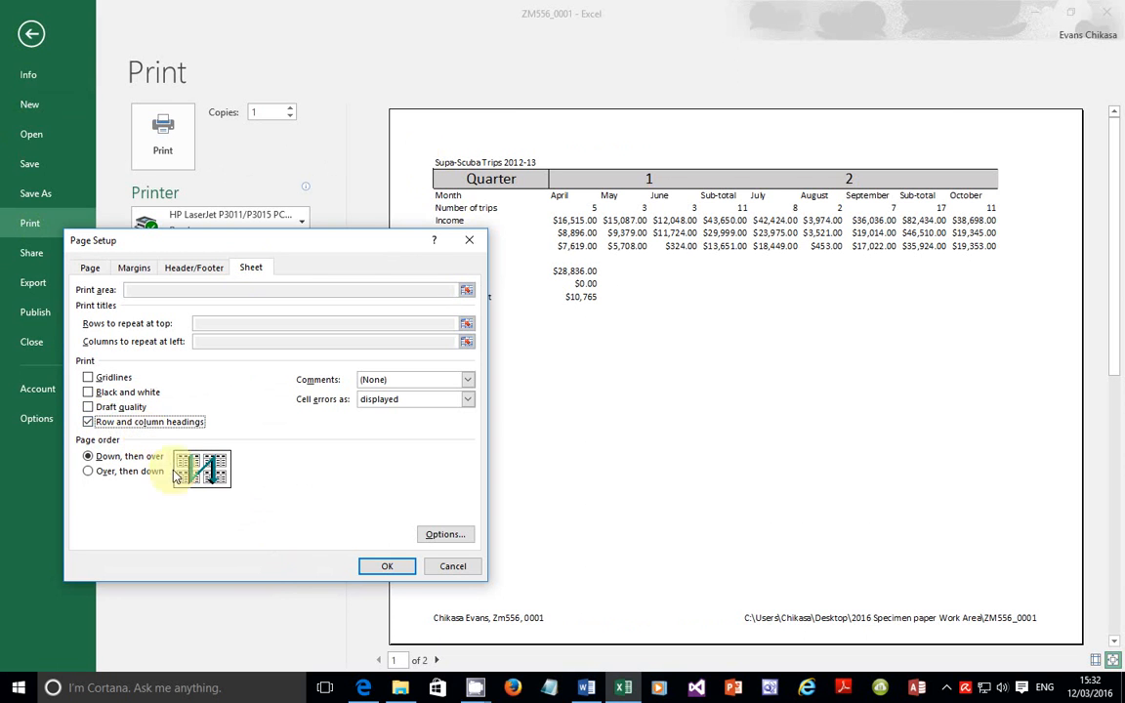
click(387, 566)
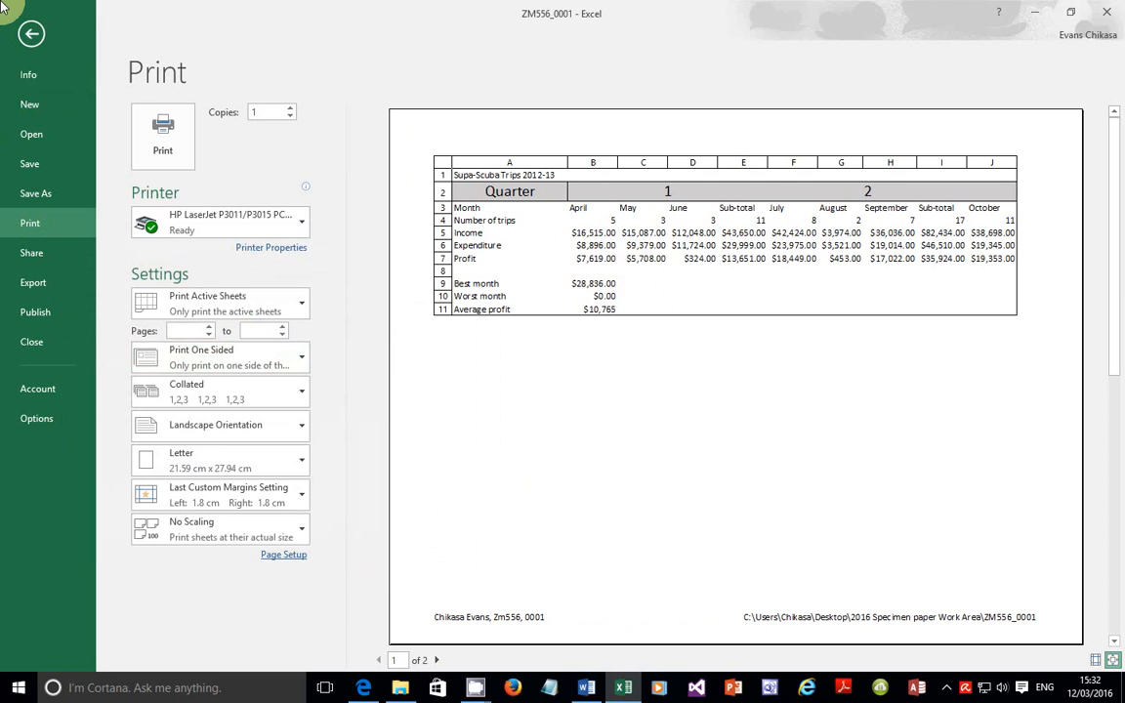
click(946, 688)
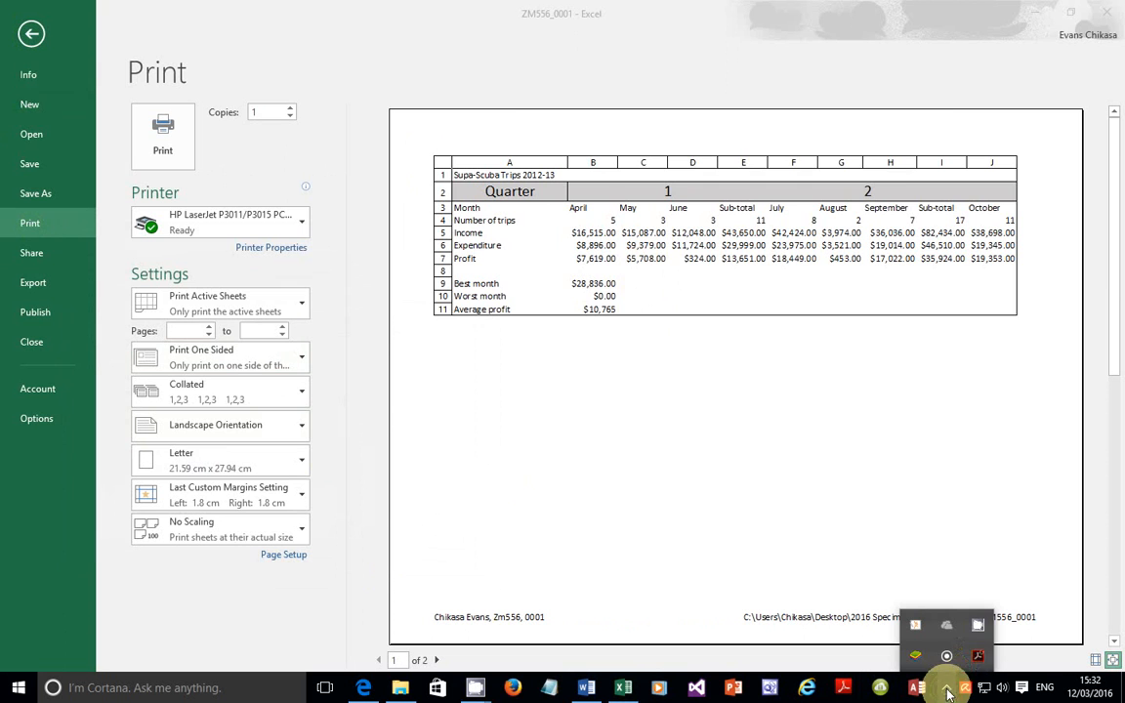
click(979, 626)
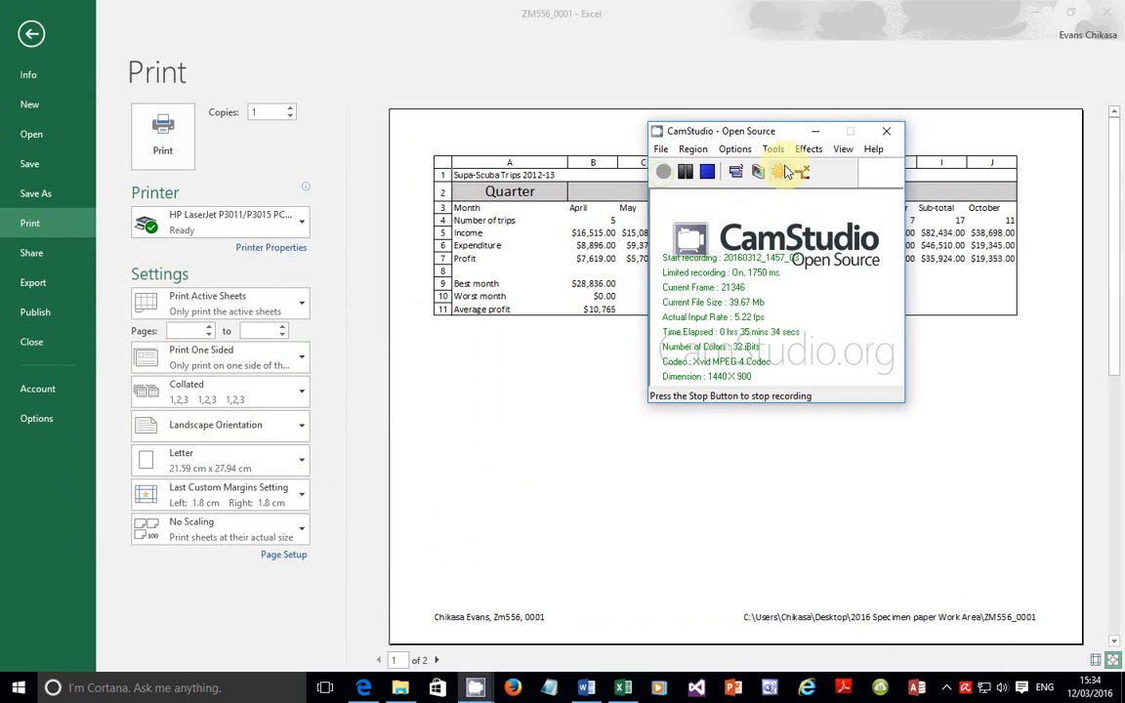
click(816, 131)
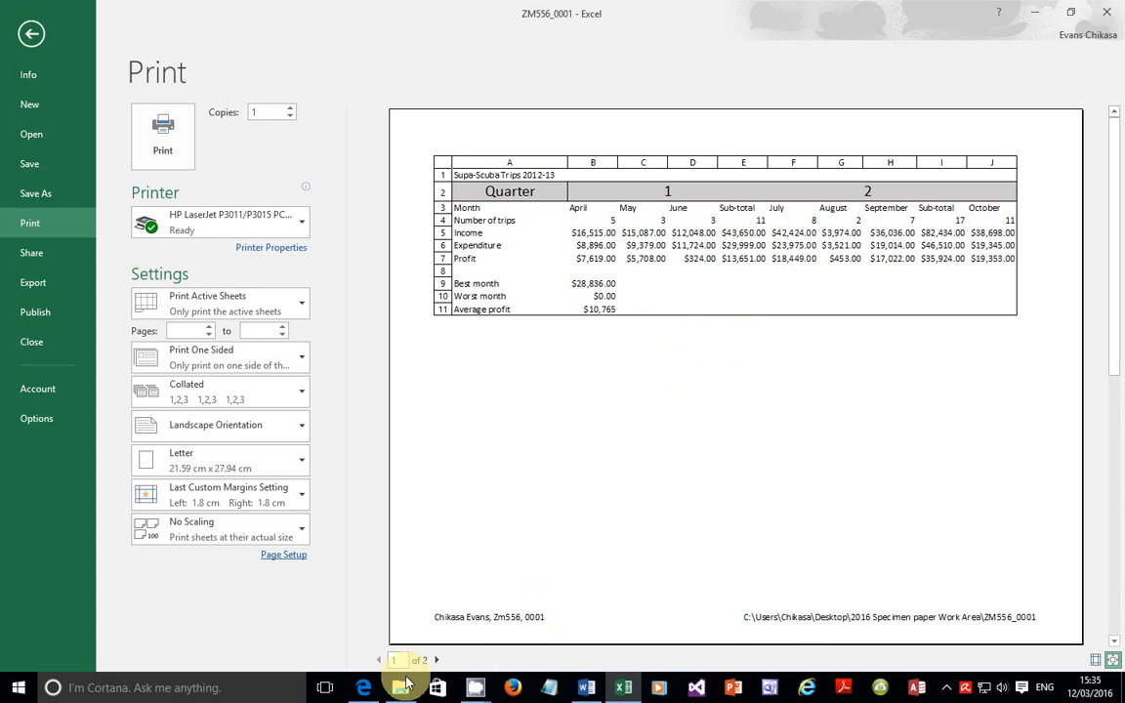
click(364, 684)
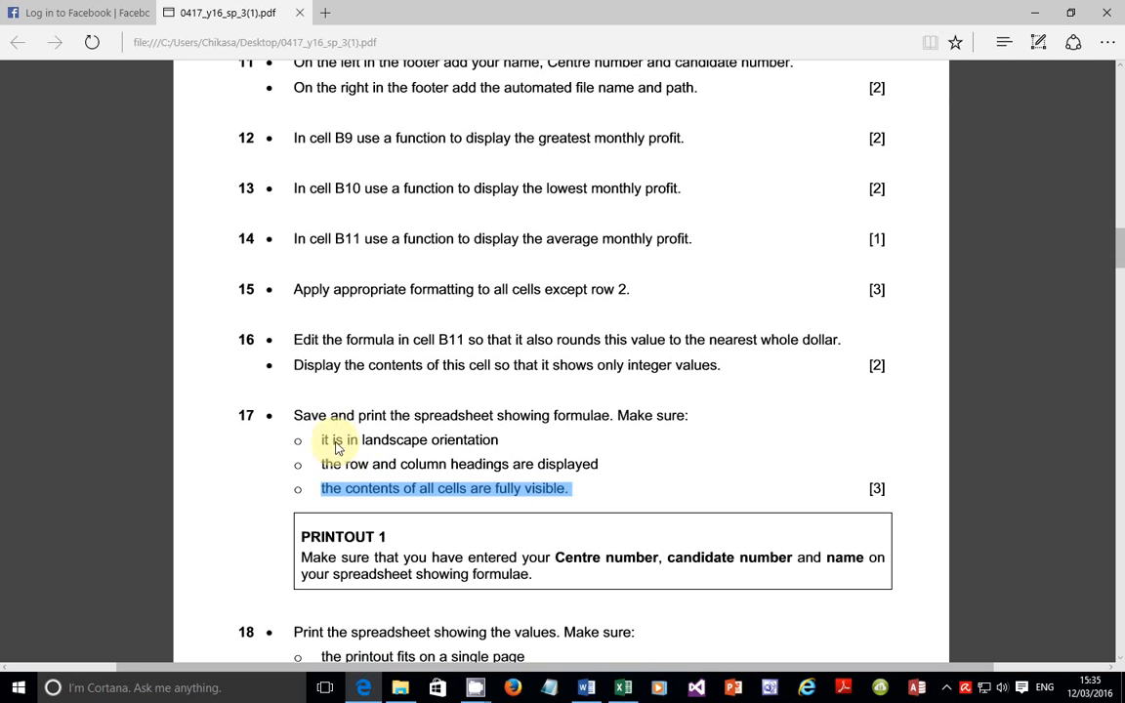
drag(321, 441, 519, 447)
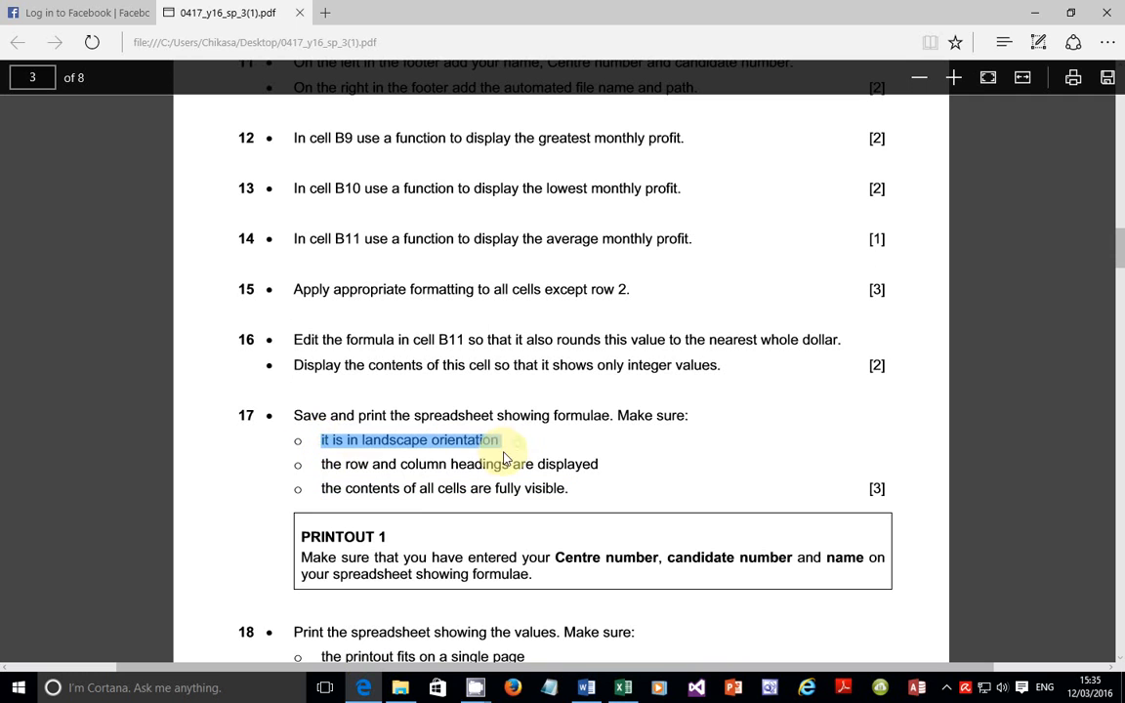
drag(321, 465, 542, 495)
click(322, 498)
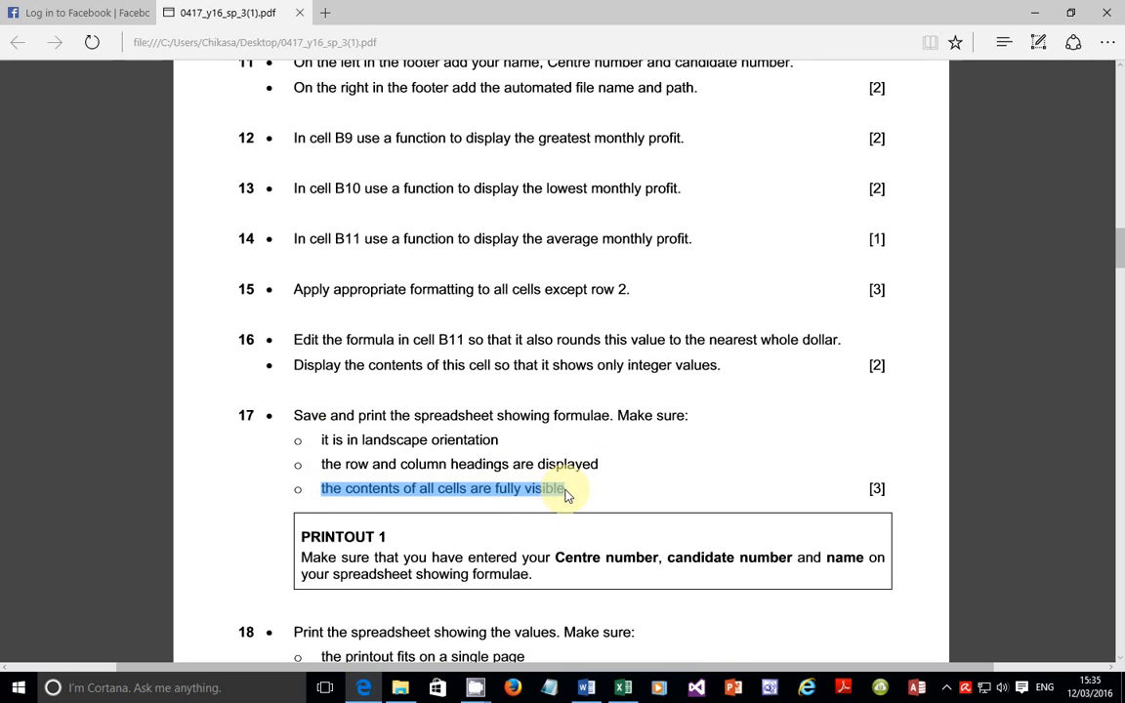
click(625, 689)
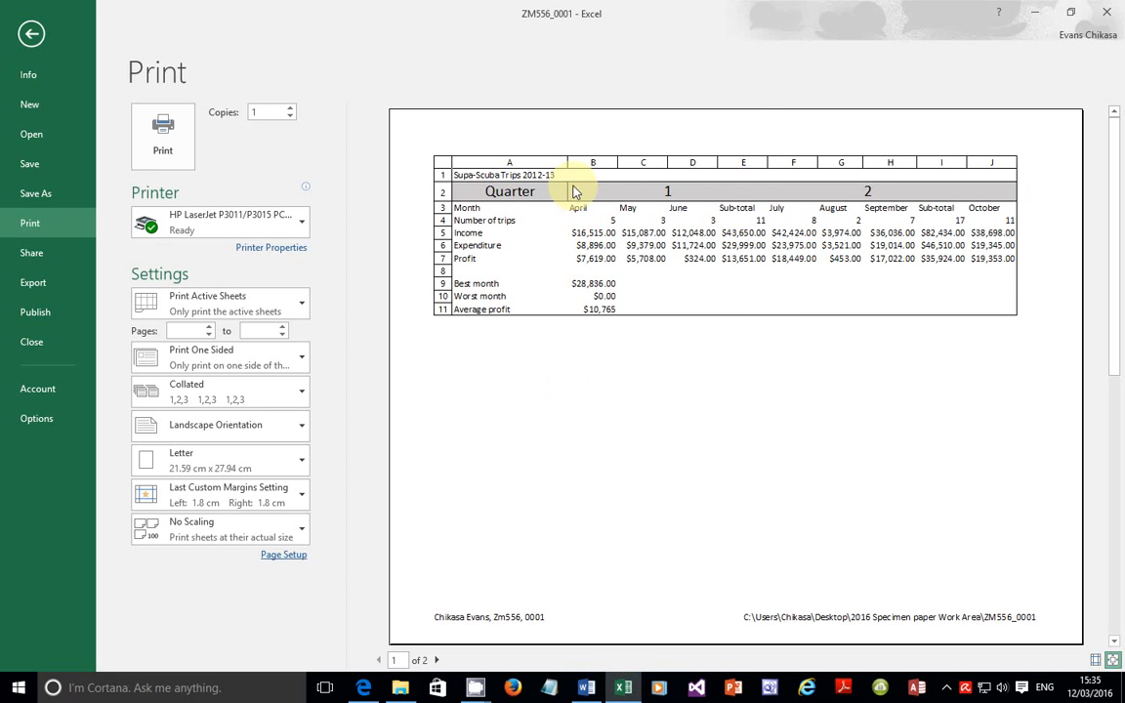
Step: Review both preview pages, change the paper size from Letter to A4, and return to the exam paper
click(435, 660)
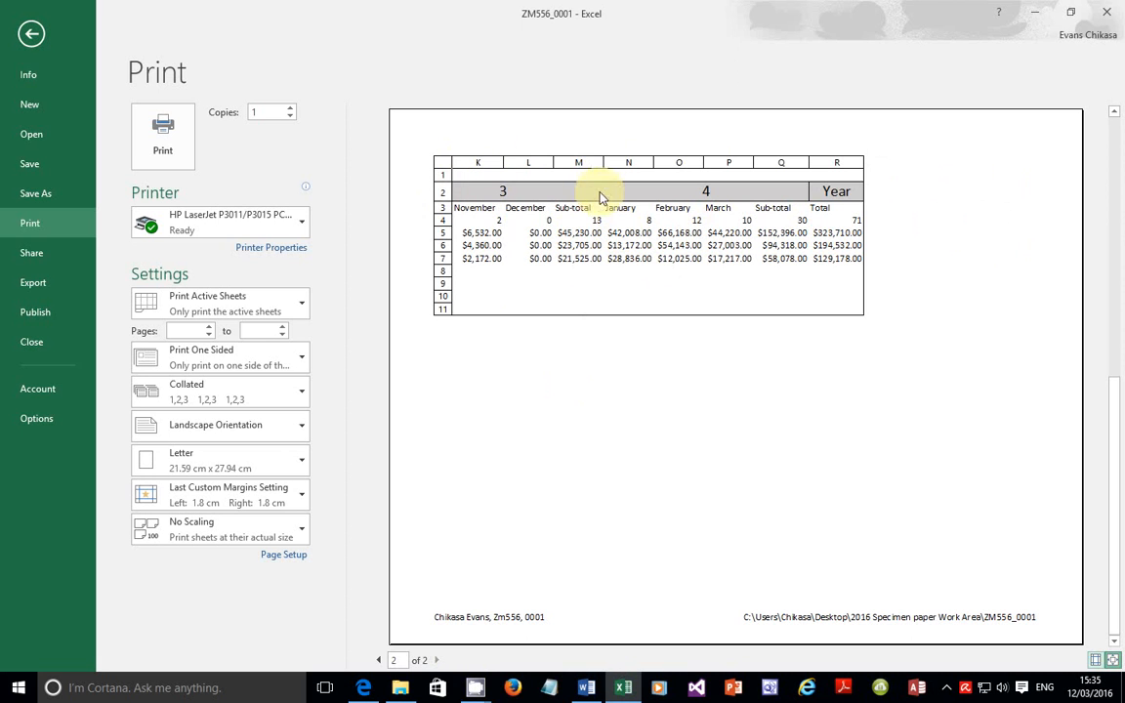
click(379, 659)
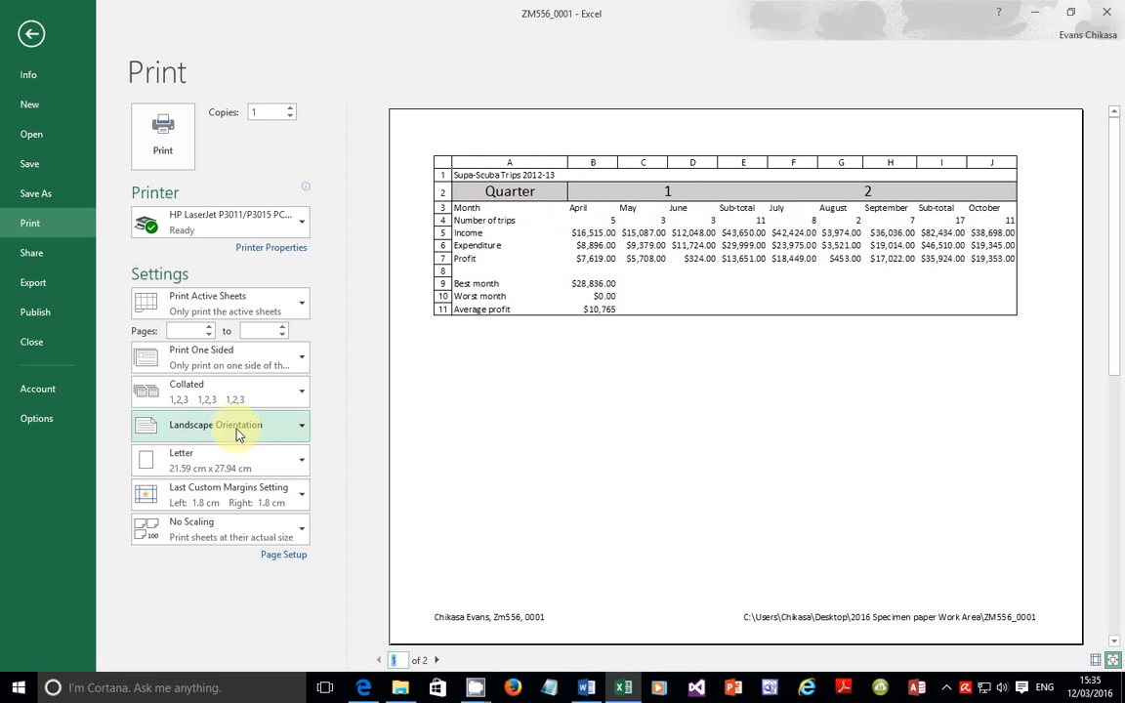
click(298, 466)
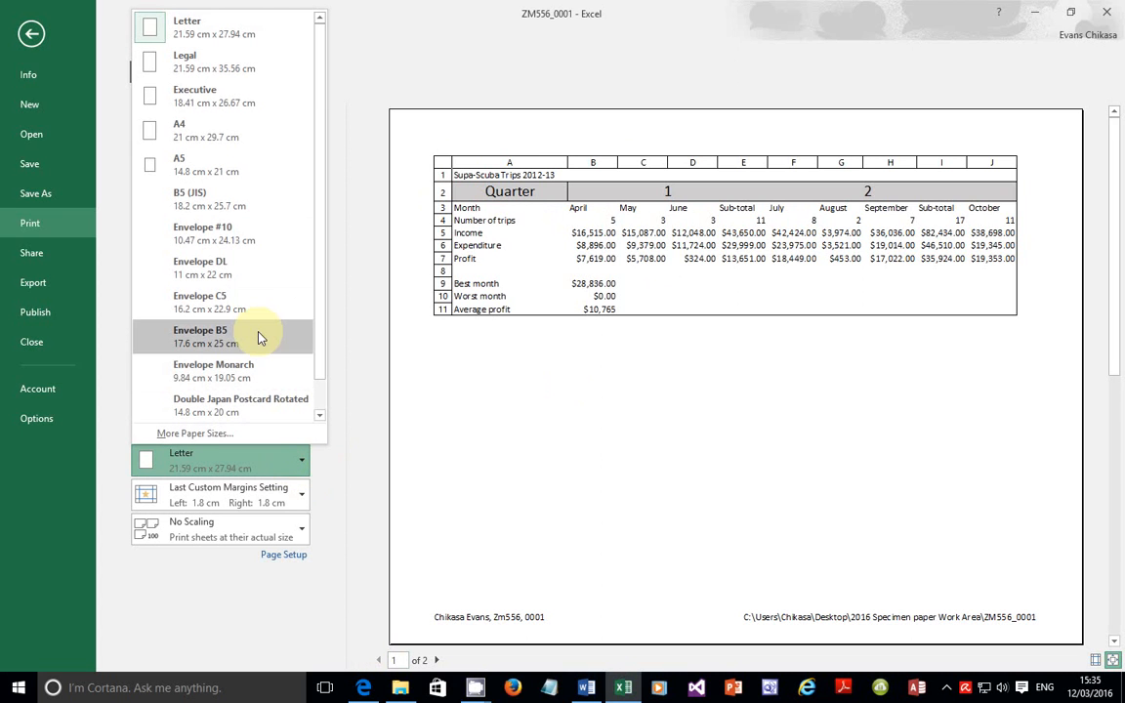
click(224, 142)
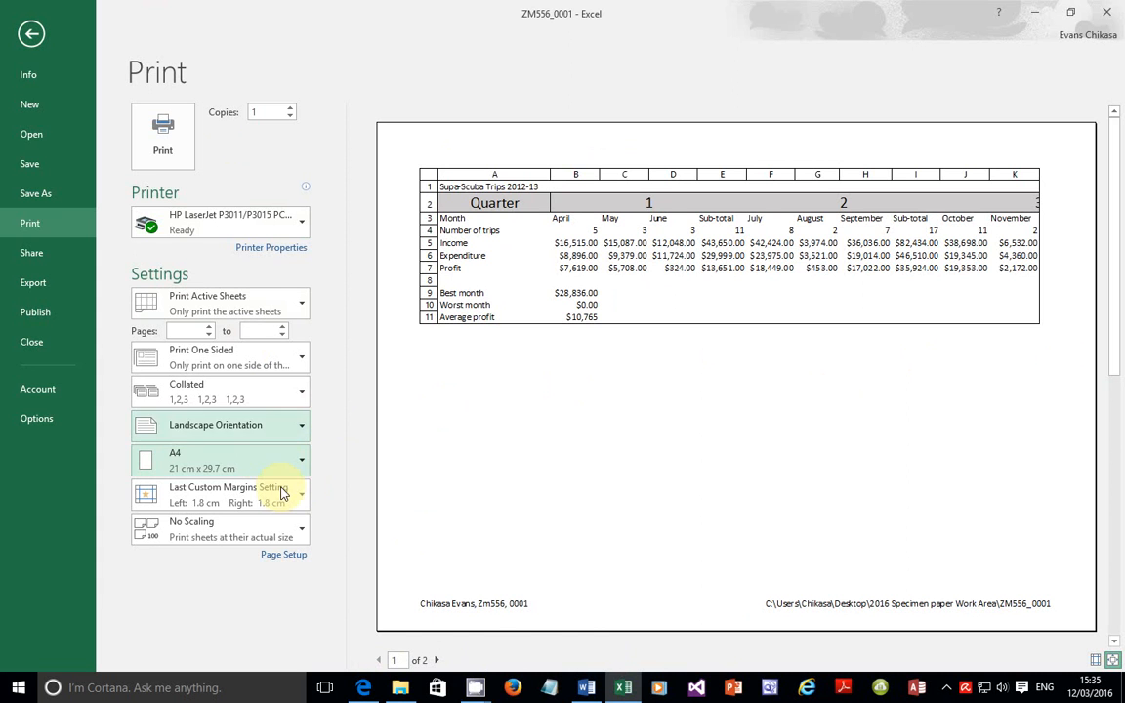
click(363, 683)
scroll(322, 586, down, 2)
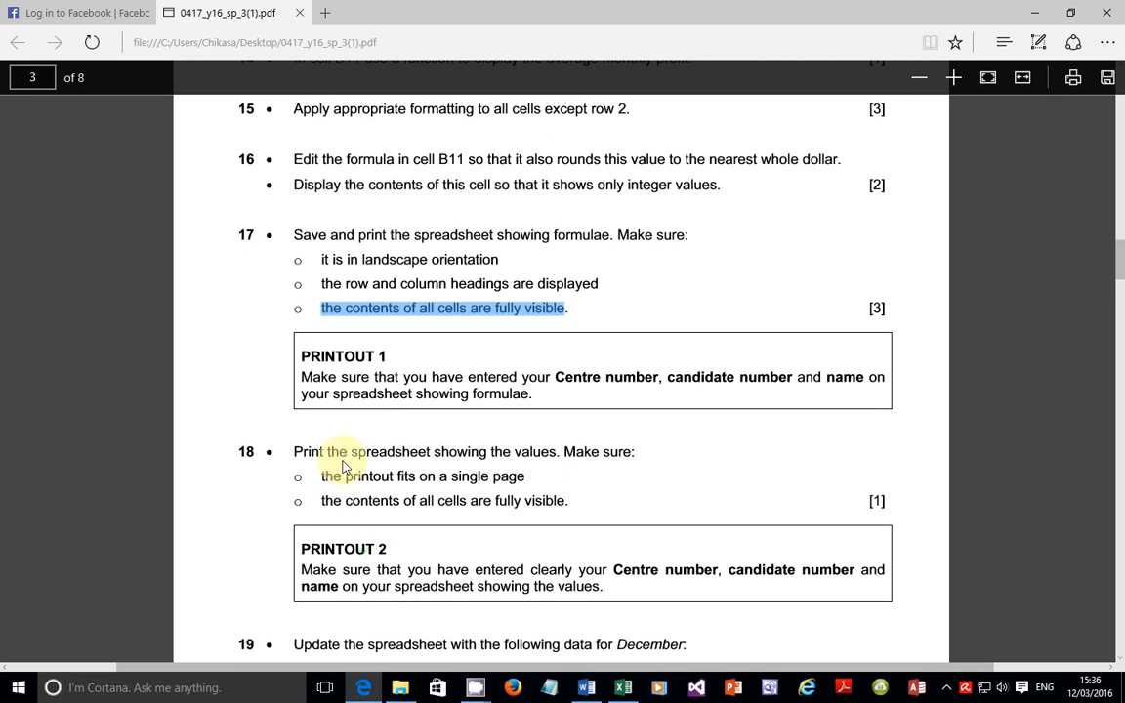
Step: Reread task 17's save-and-print and showing-formulae instructions, then return to Excel's preview
drag(310, 378, 532, 394)
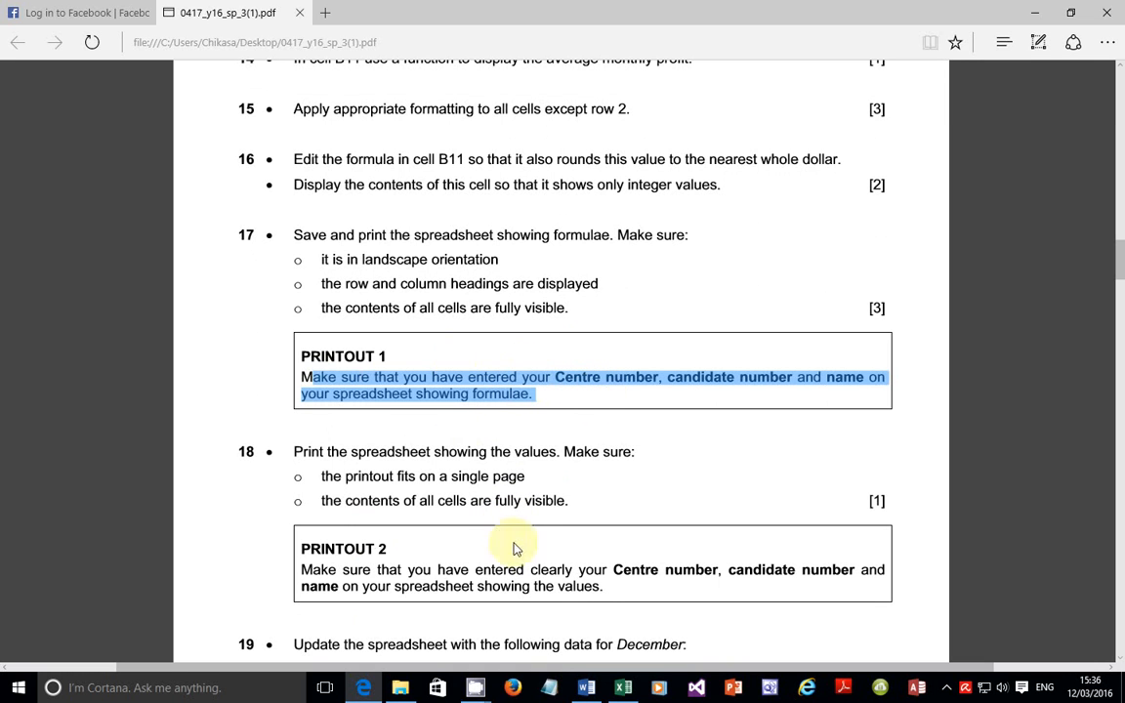
drag(292, 235, 686, 238)
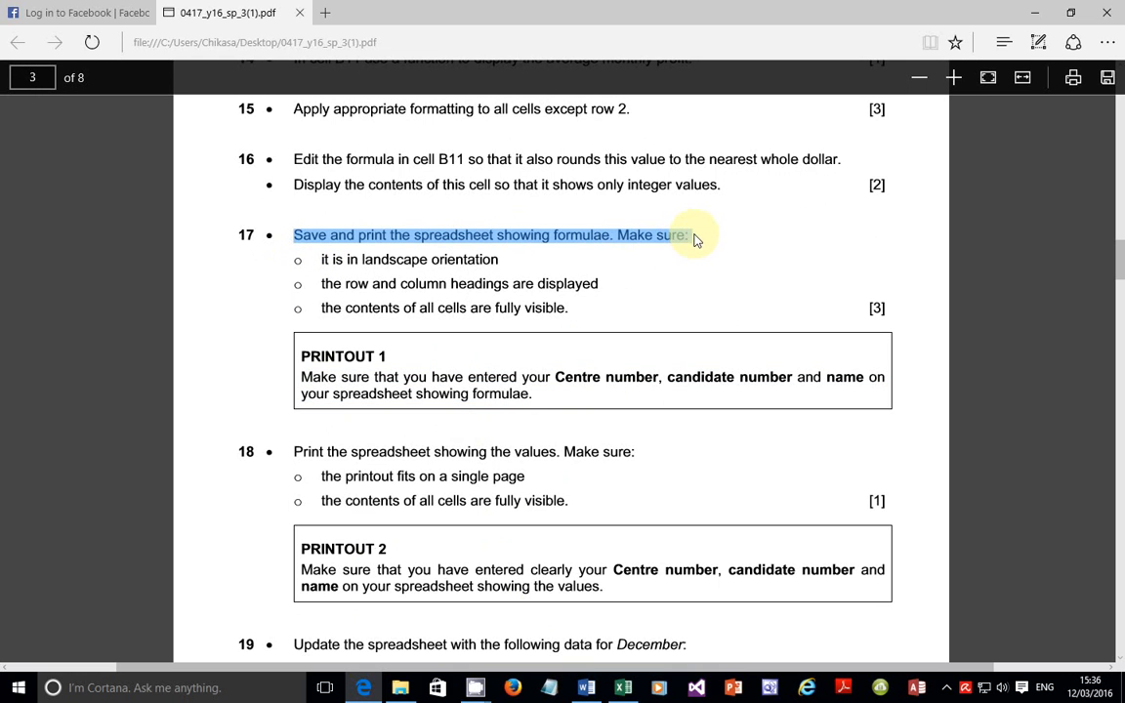
click(499, 239)
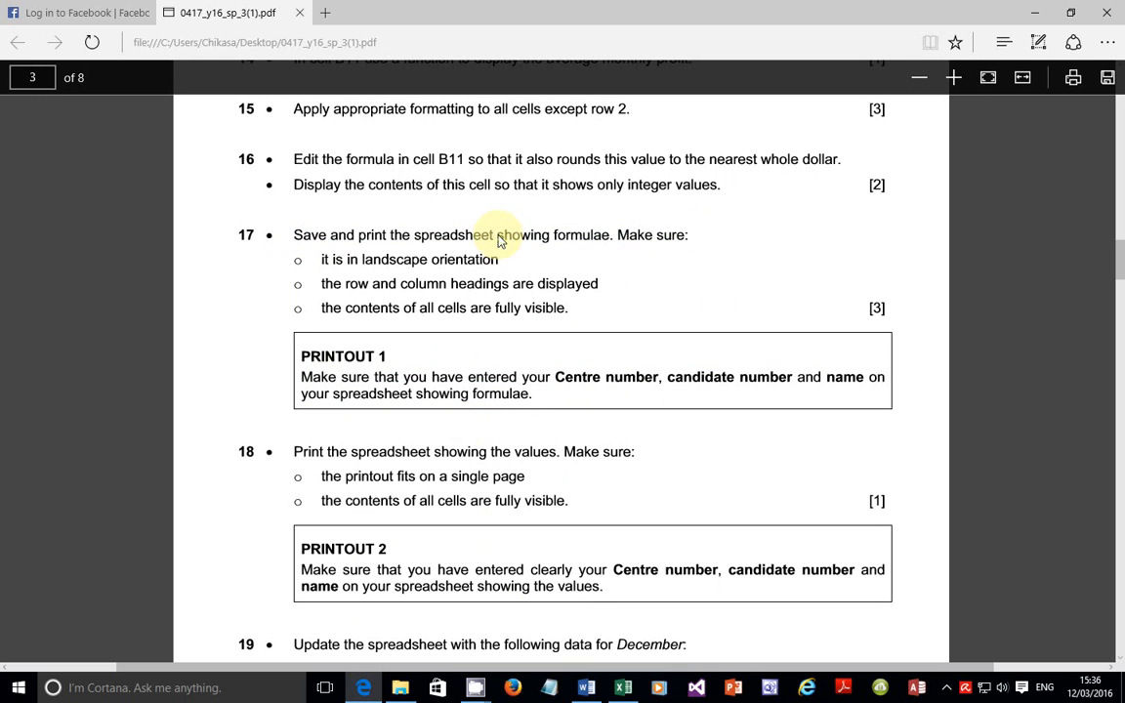
drag(499, 239, 608, 238)
click(620, 687)
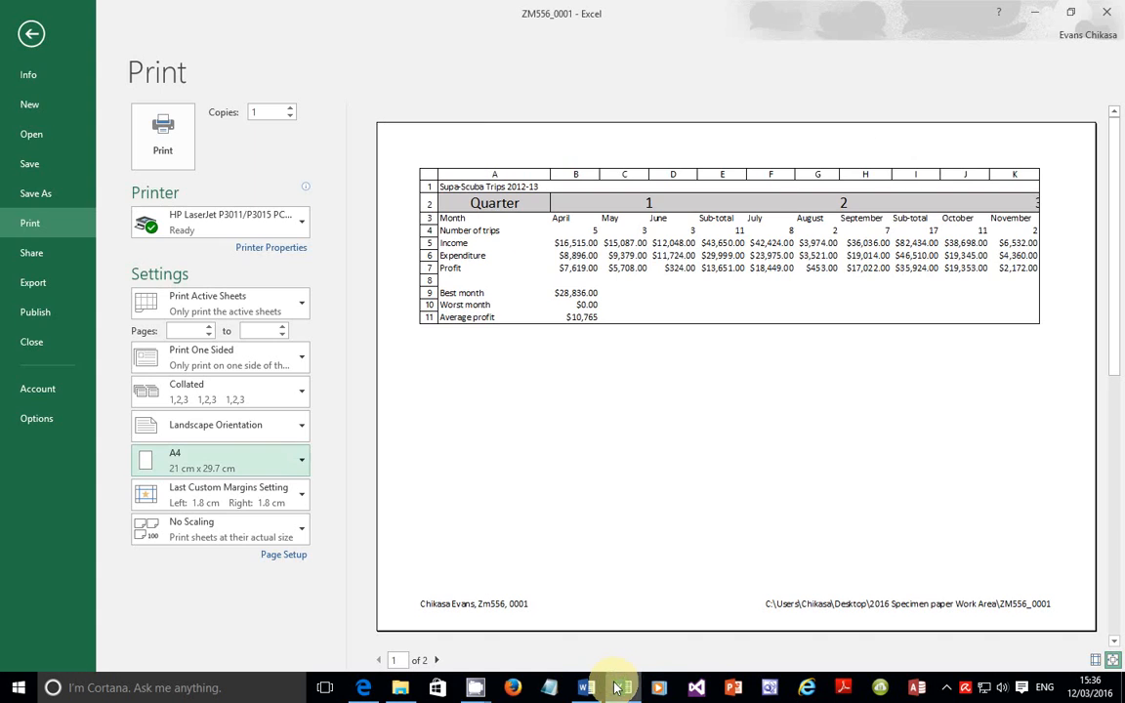
Step: Display formulas on the Supa-Scuba Trips sheet and autofit all columns to show them in full
click(30, 39)
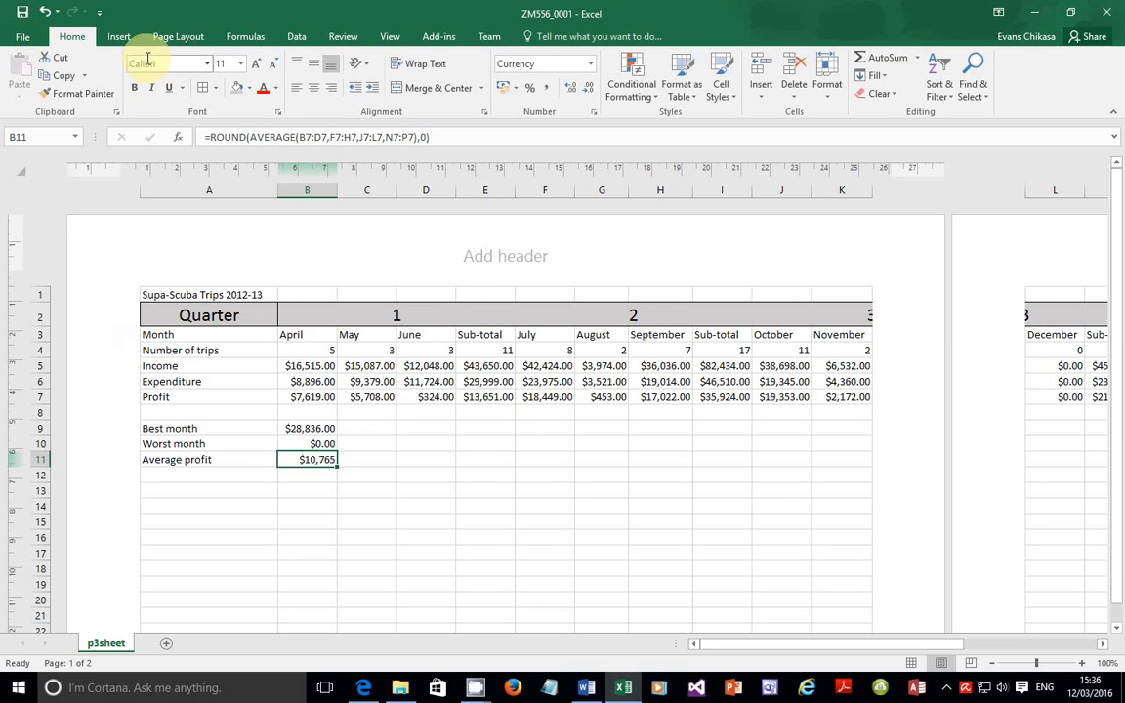
click(243, 37)
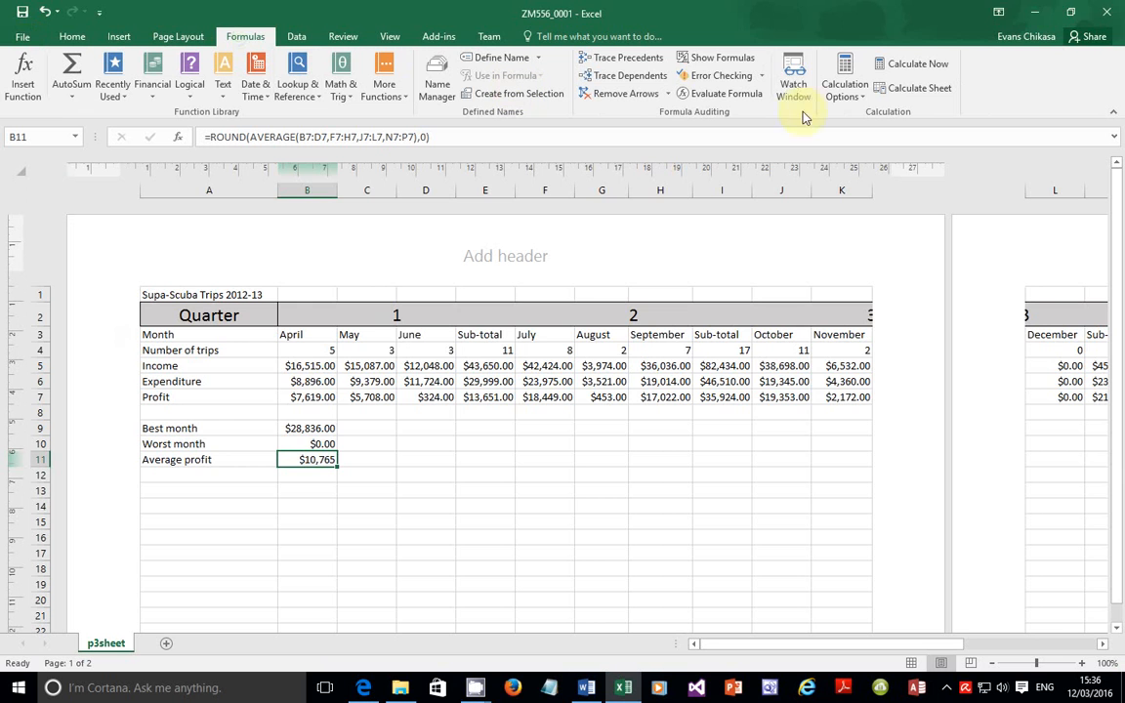
click(722, 58)
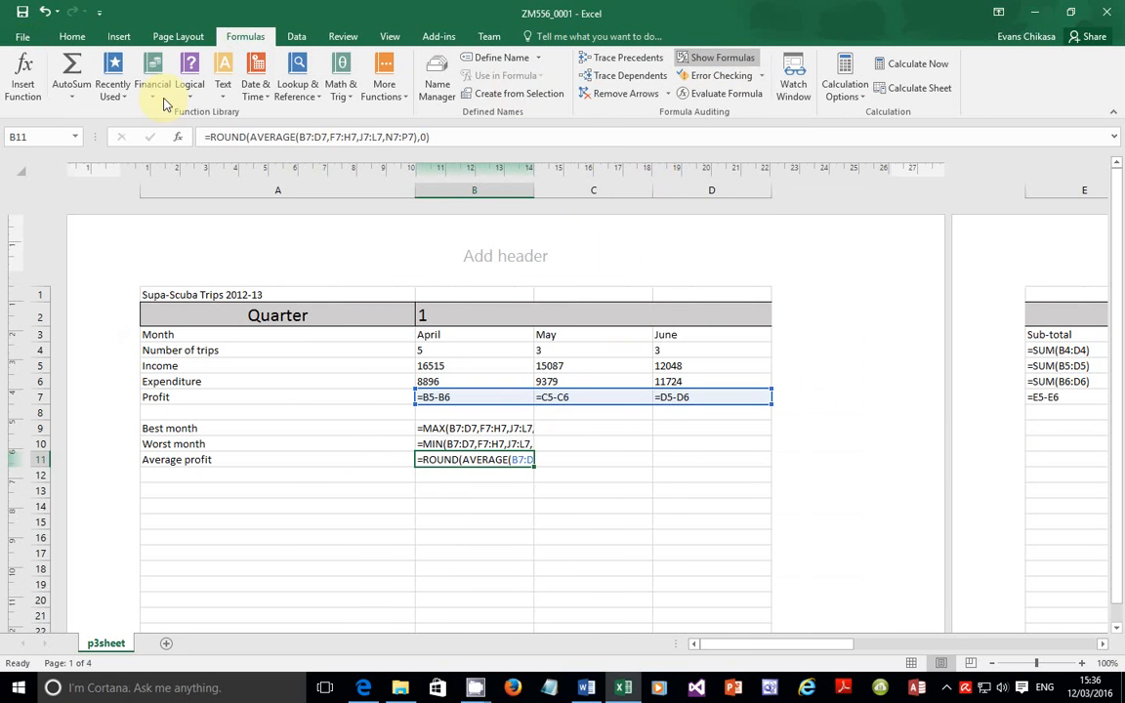
click(21, 174)
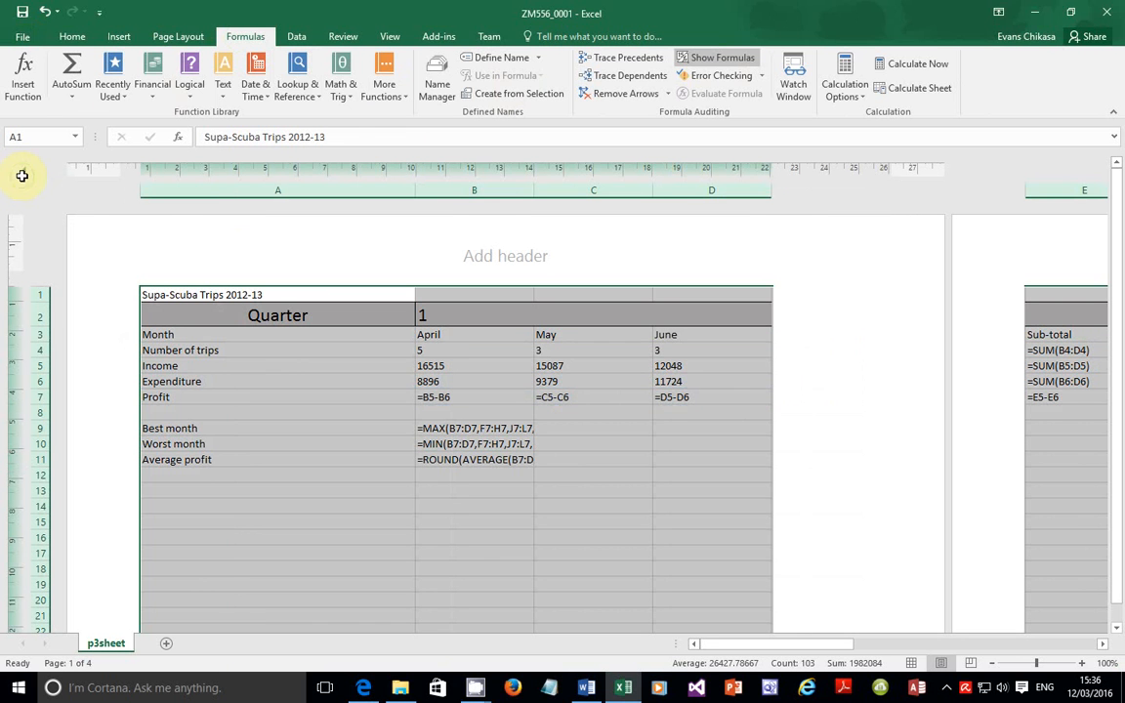
double_click(414, 194)
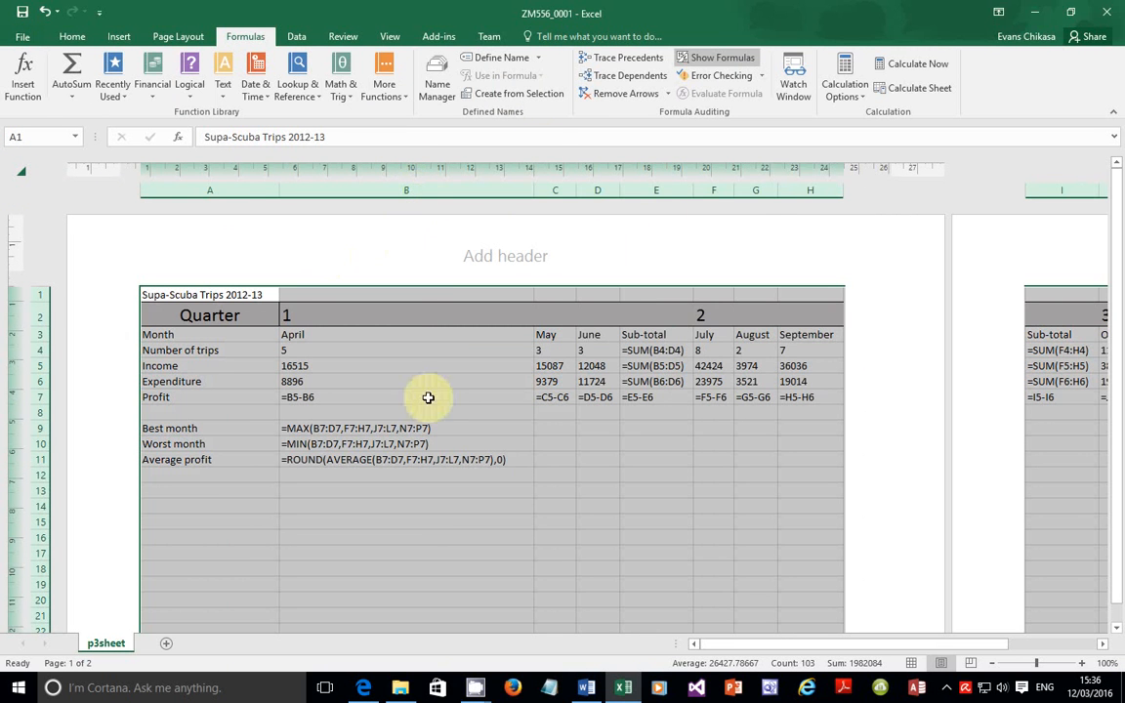
click(19, 36)
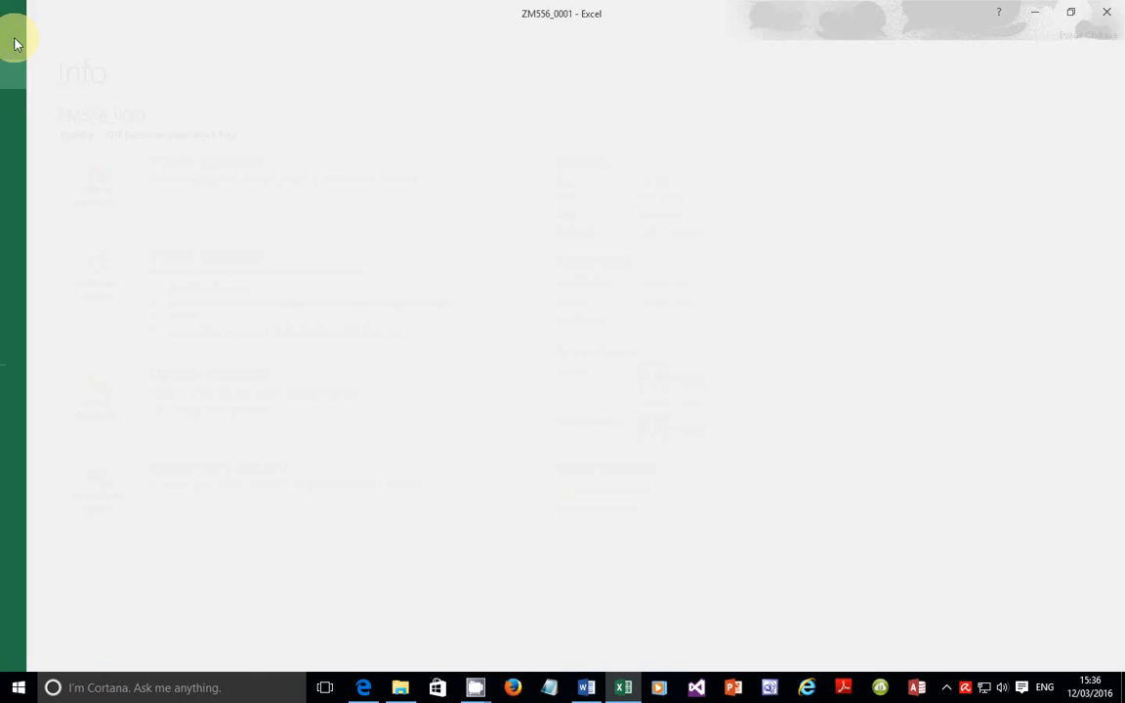
Step: Print the formula view of the sheet in landscape on A4, checking the question paper first
click(47, 236)
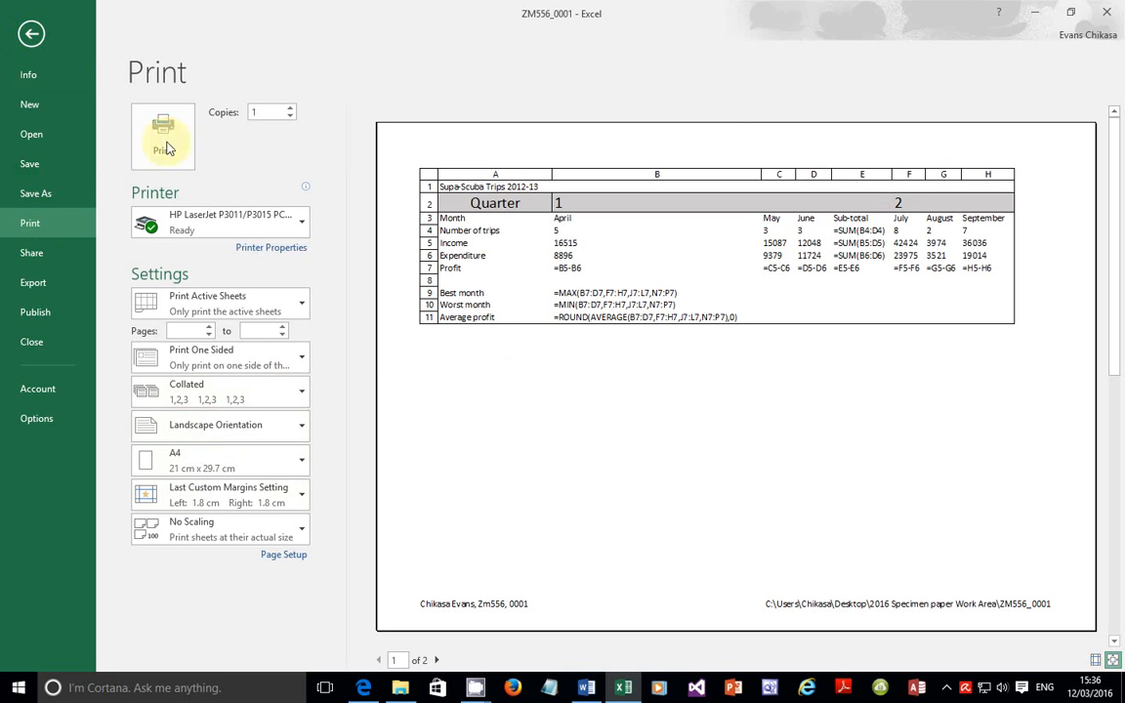
click(363, 687)
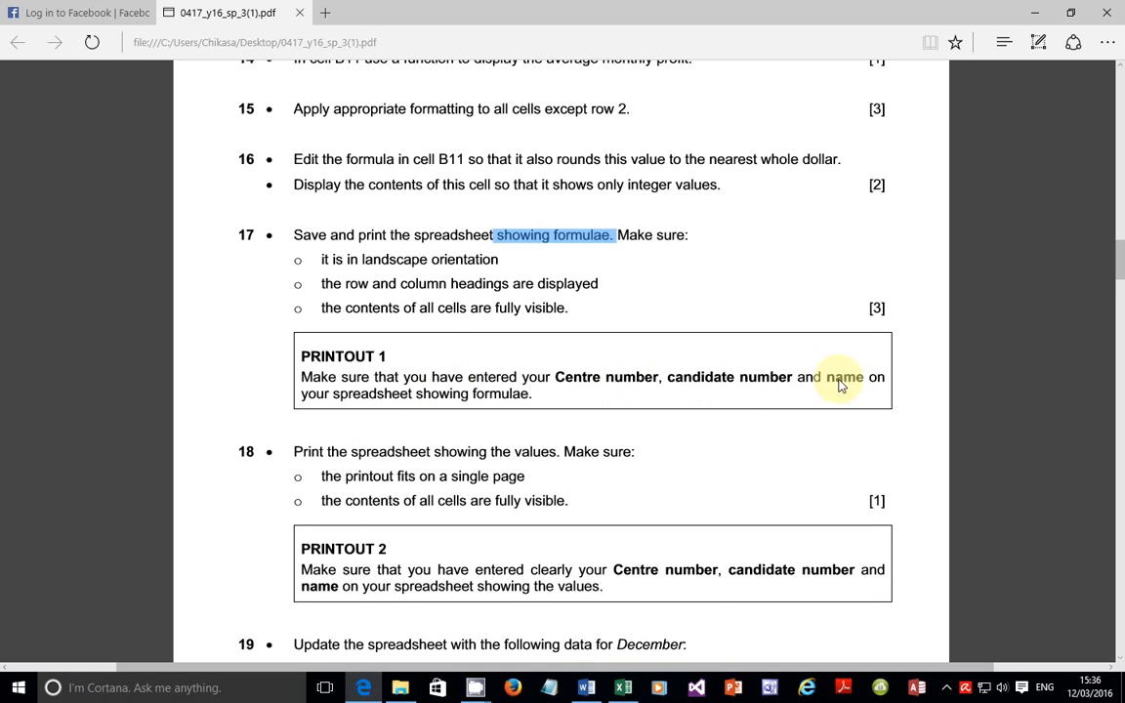
click(622, 686)
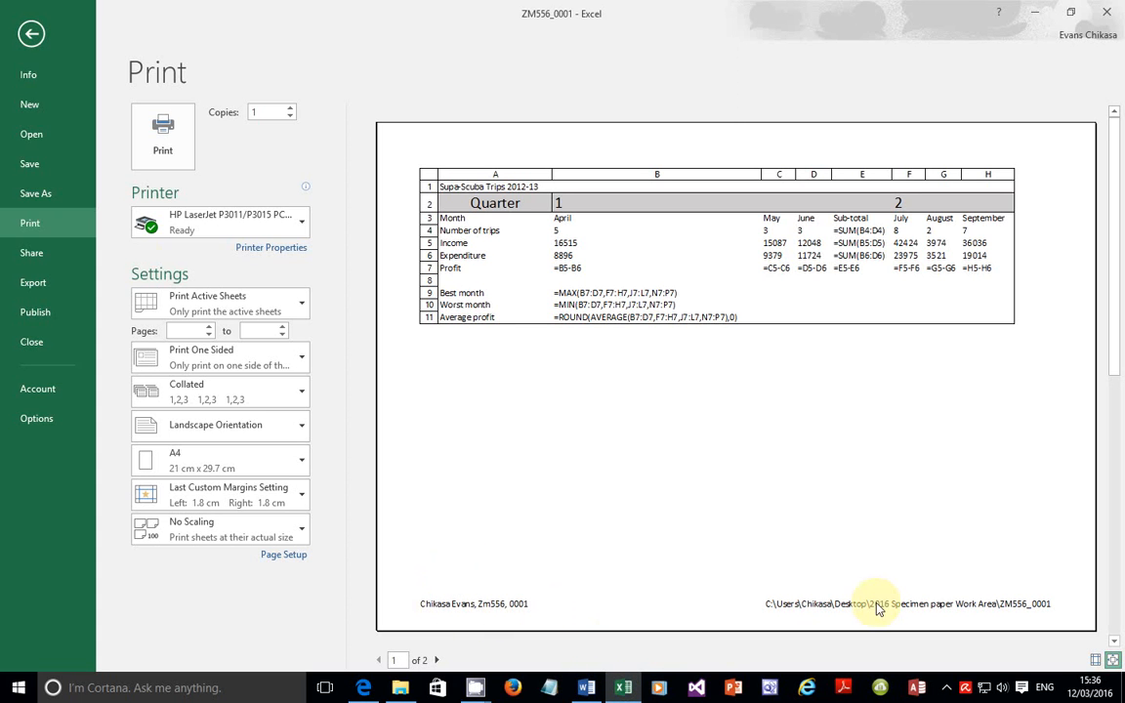
click(144, 130)
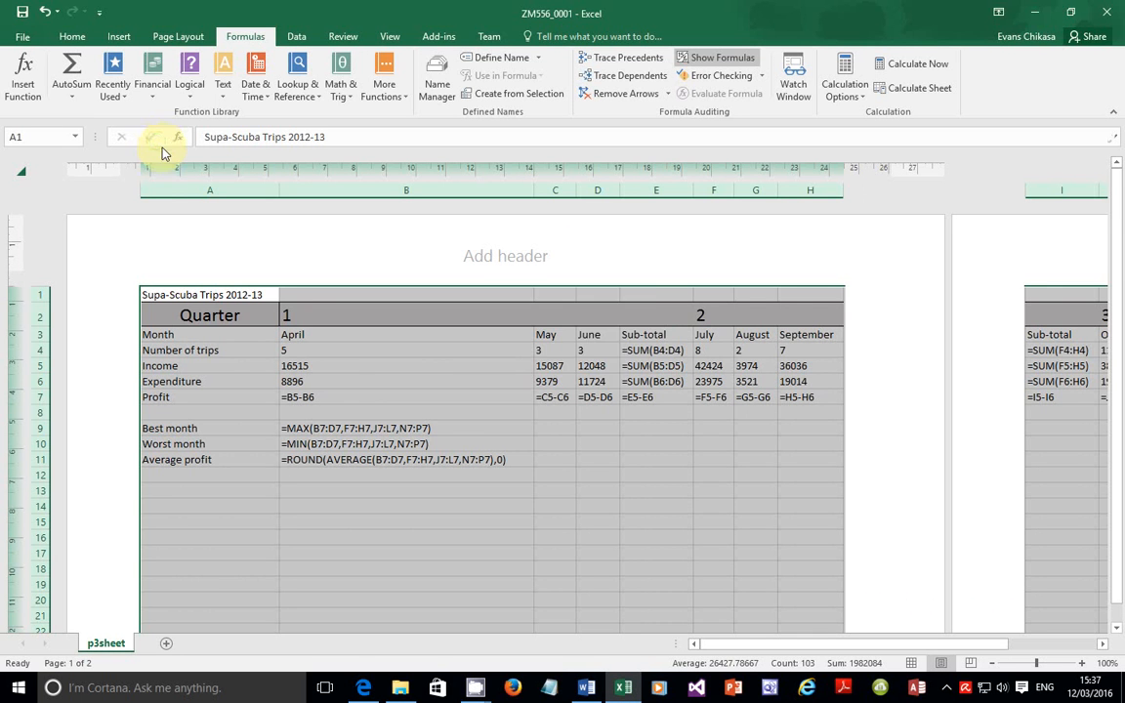
click(369, 689)
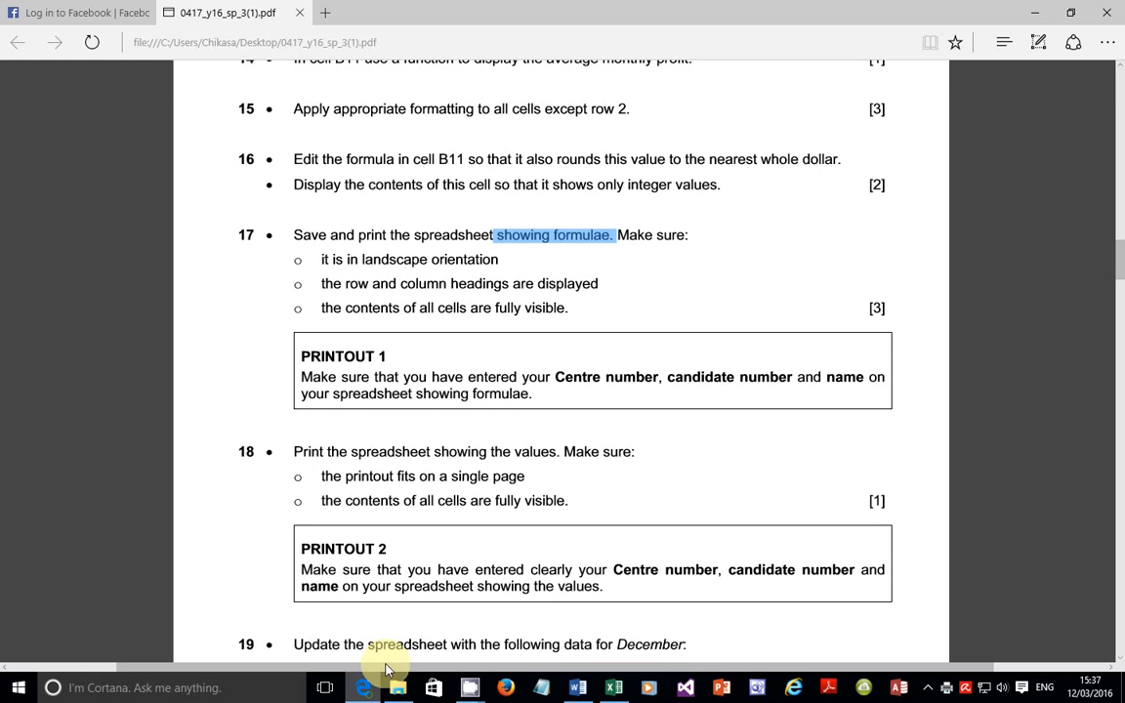
Step: Read item 18: print values on a single page with all cells fully visible
scroll(352, 459, down, 1)
drag(295, 362, 617, 374)
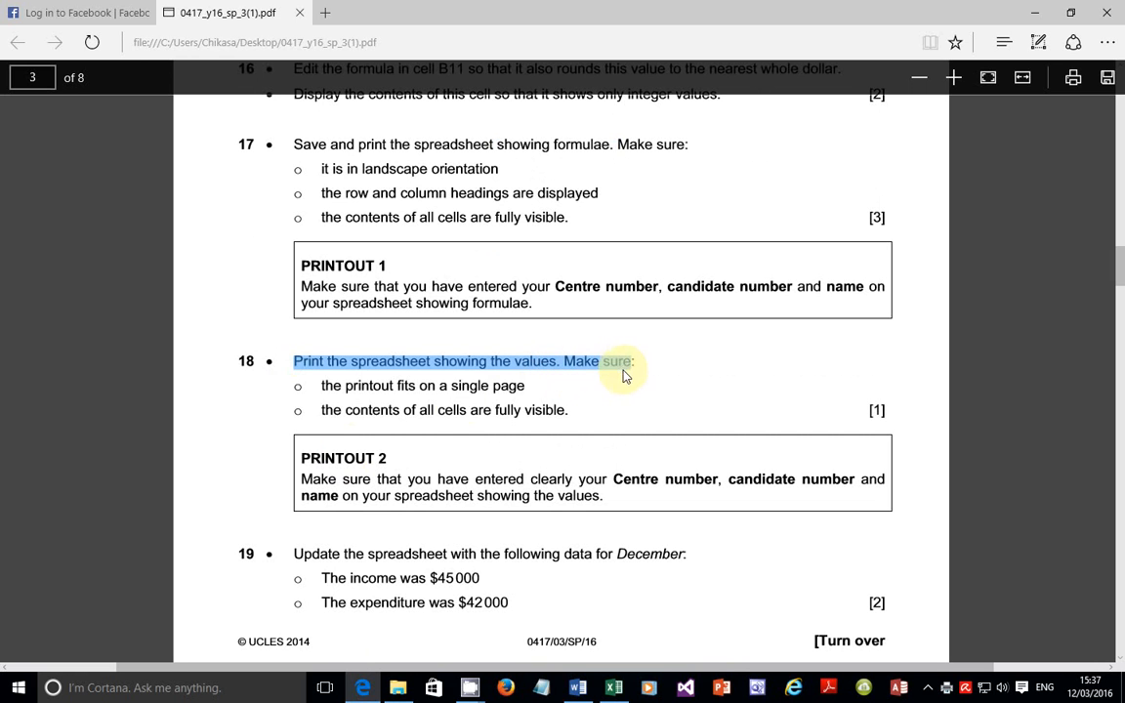
drag(322, 386, 540, 371)
drag(323, 410, 562, 410)
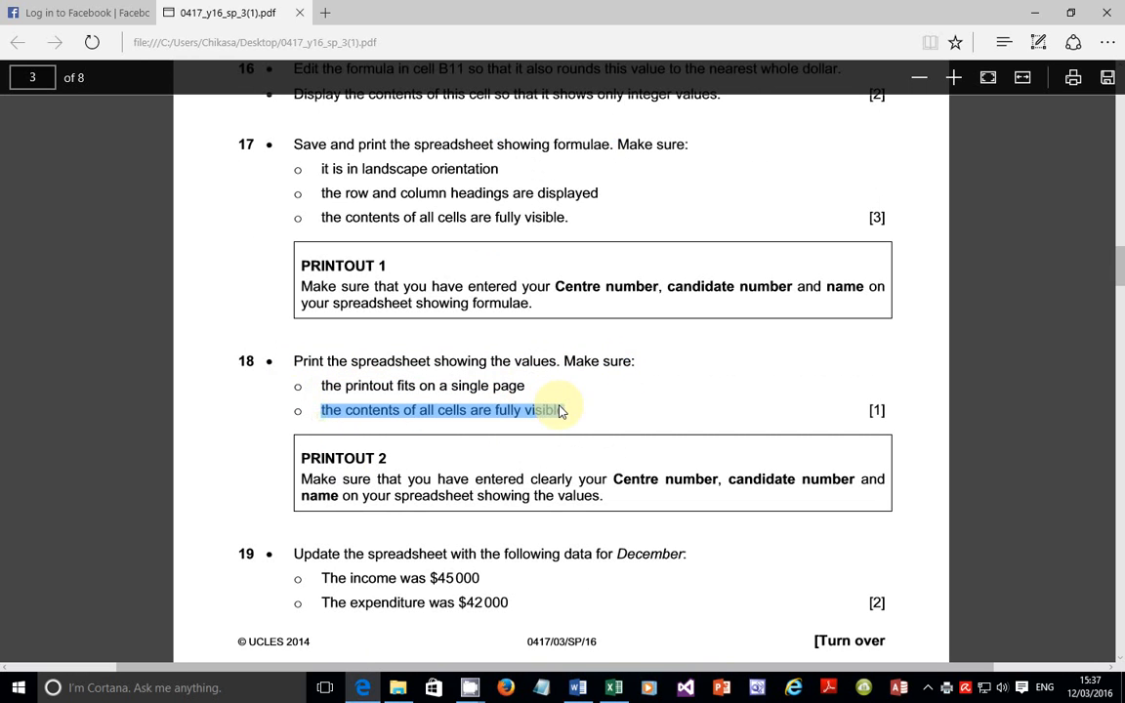
click(613, 691)
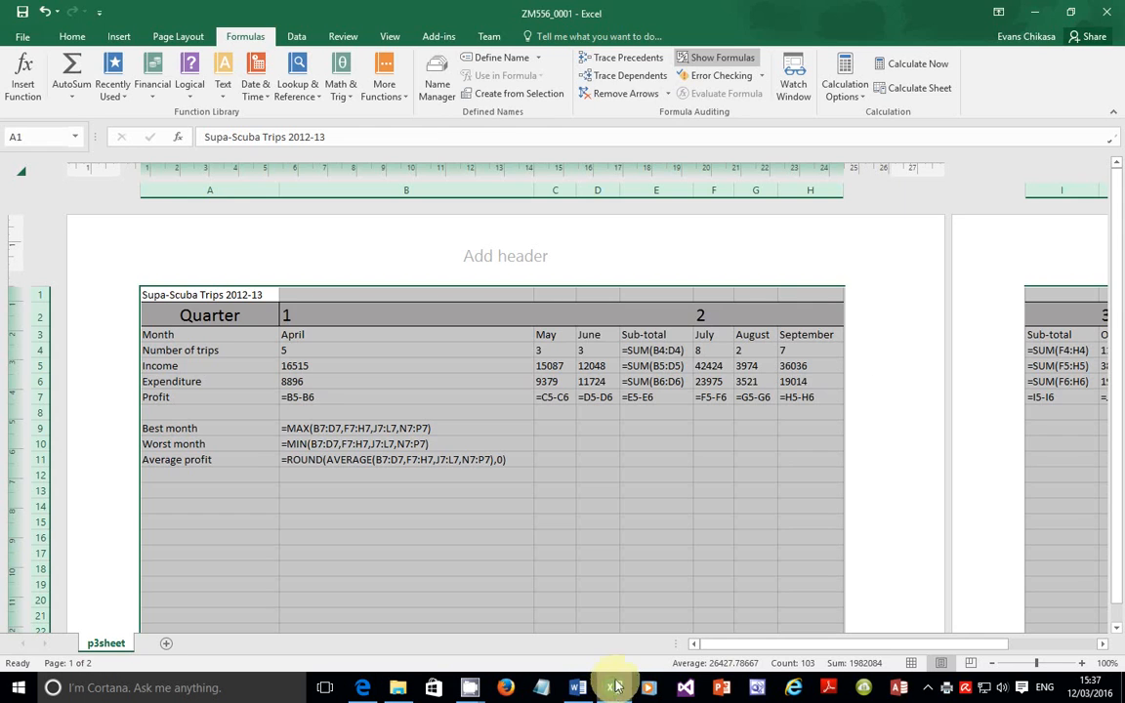
Step: Turn off Show Formulas, autofit all columns, and recheck the single-page, fully-visible requirements
click(725, 61)
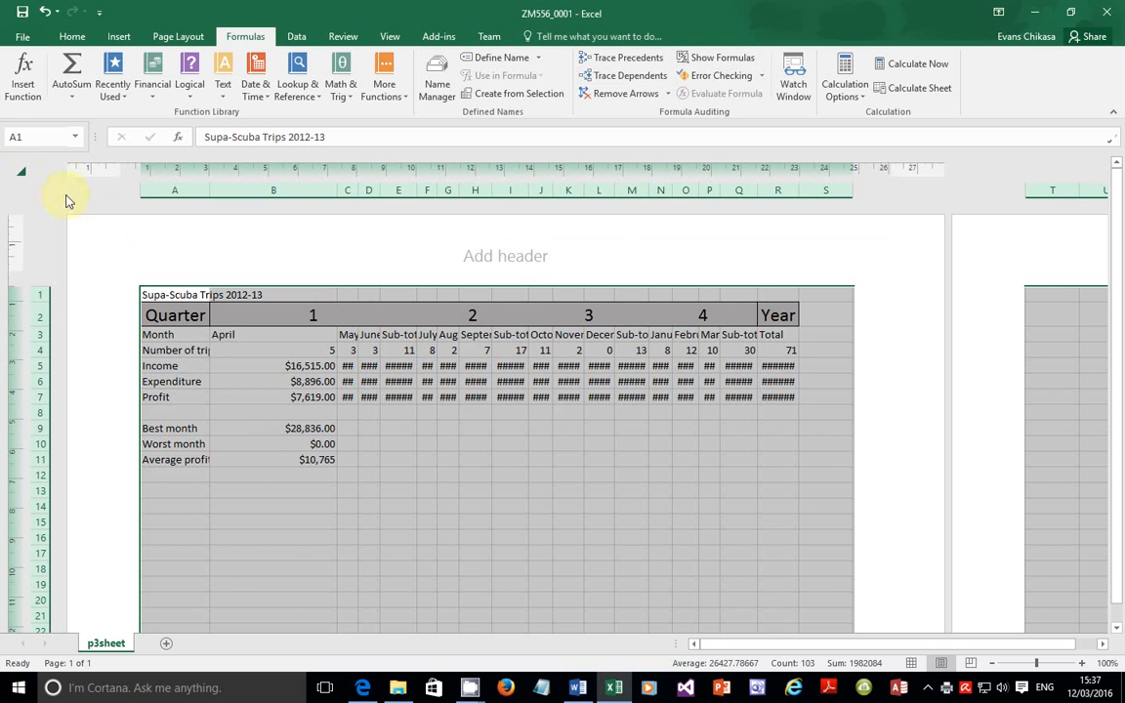
double_click(335, 190)
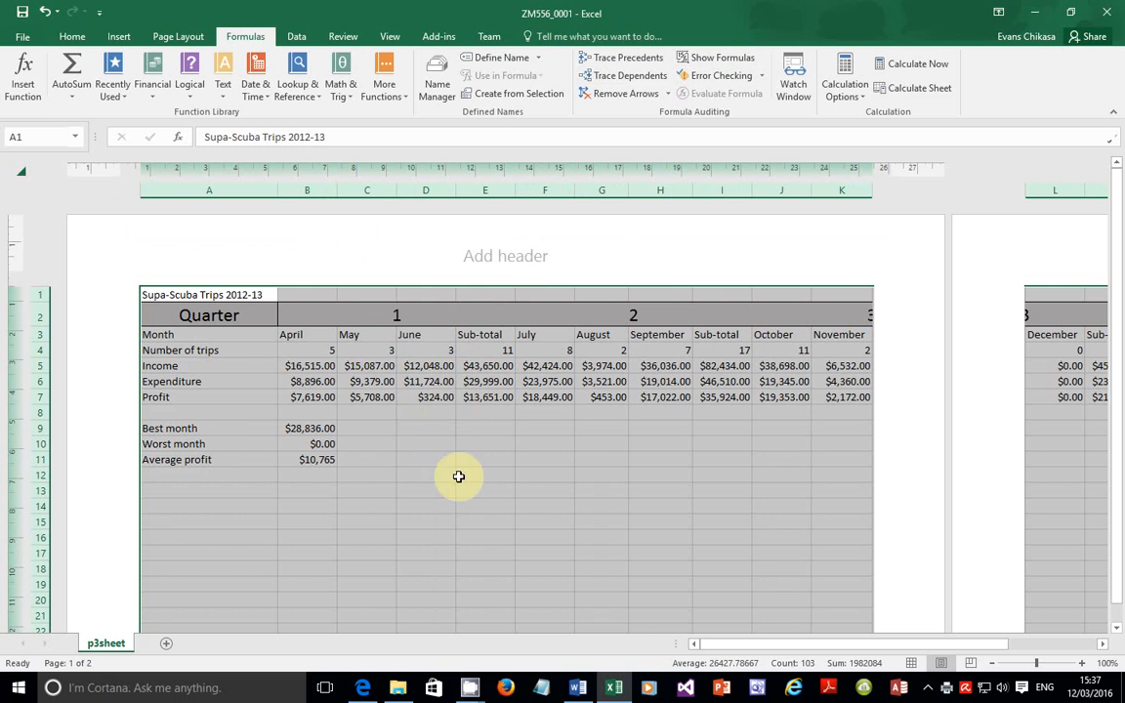
click(362, 688)
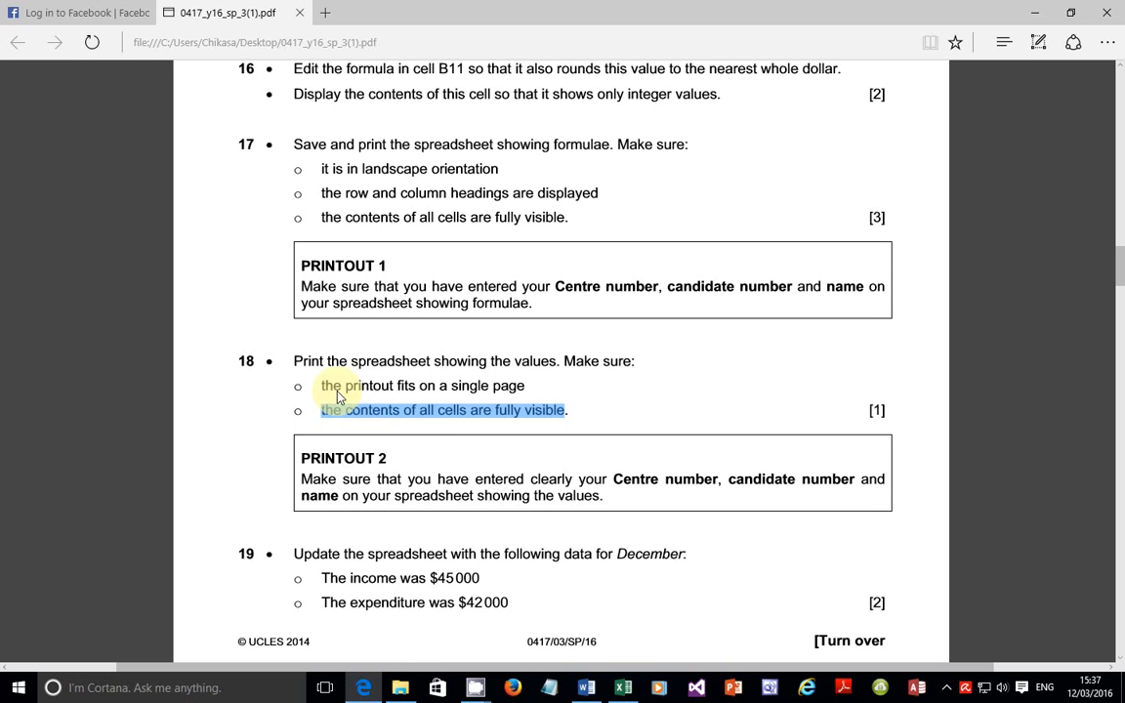
drag(322, 385, 549, 390)
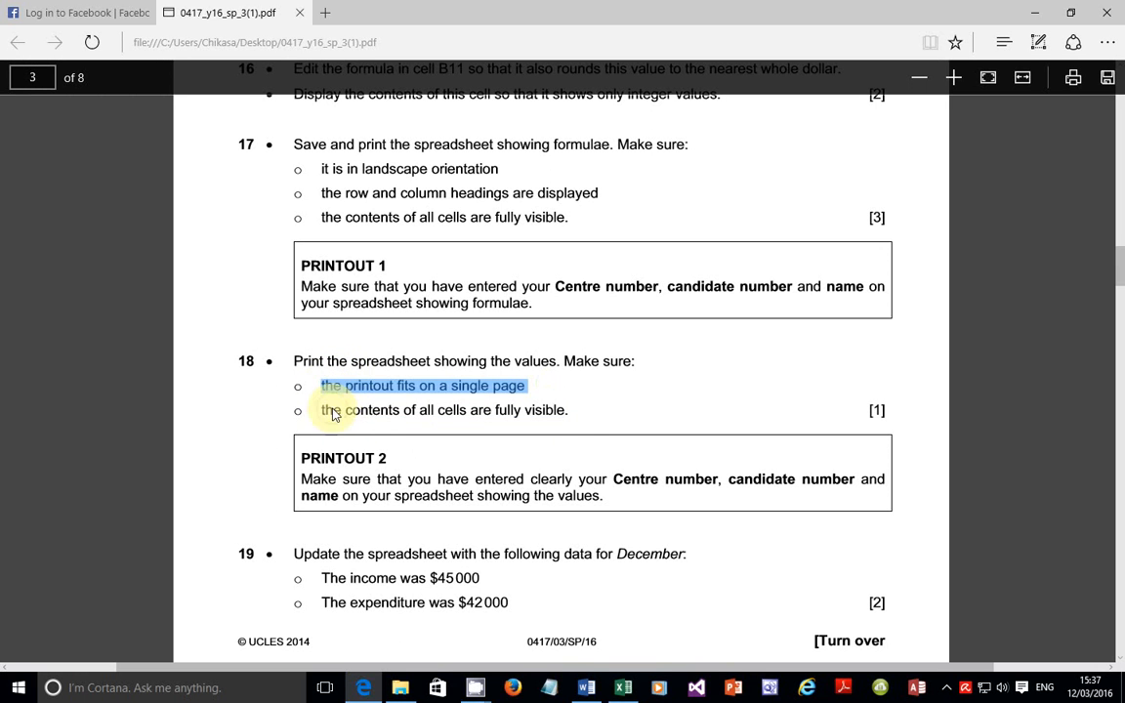
drag(322, 410, 586, 410)
click(625, 686)
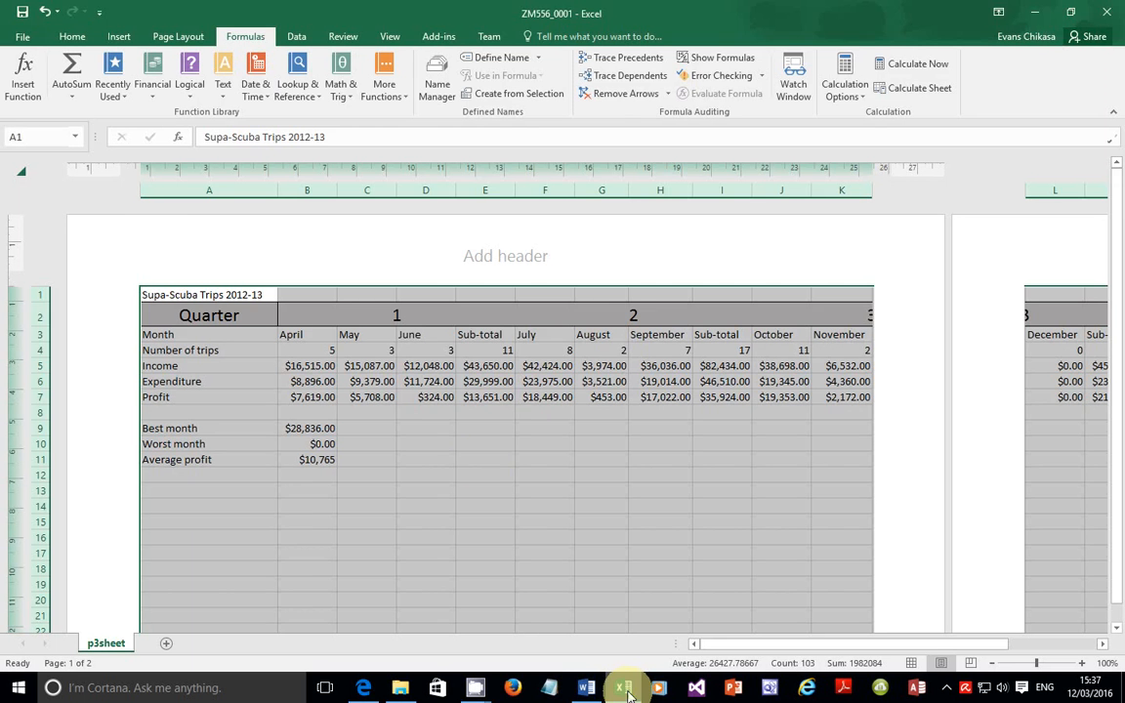
Step: Save the workbook and open the print preview of the values version
click(19, 41)
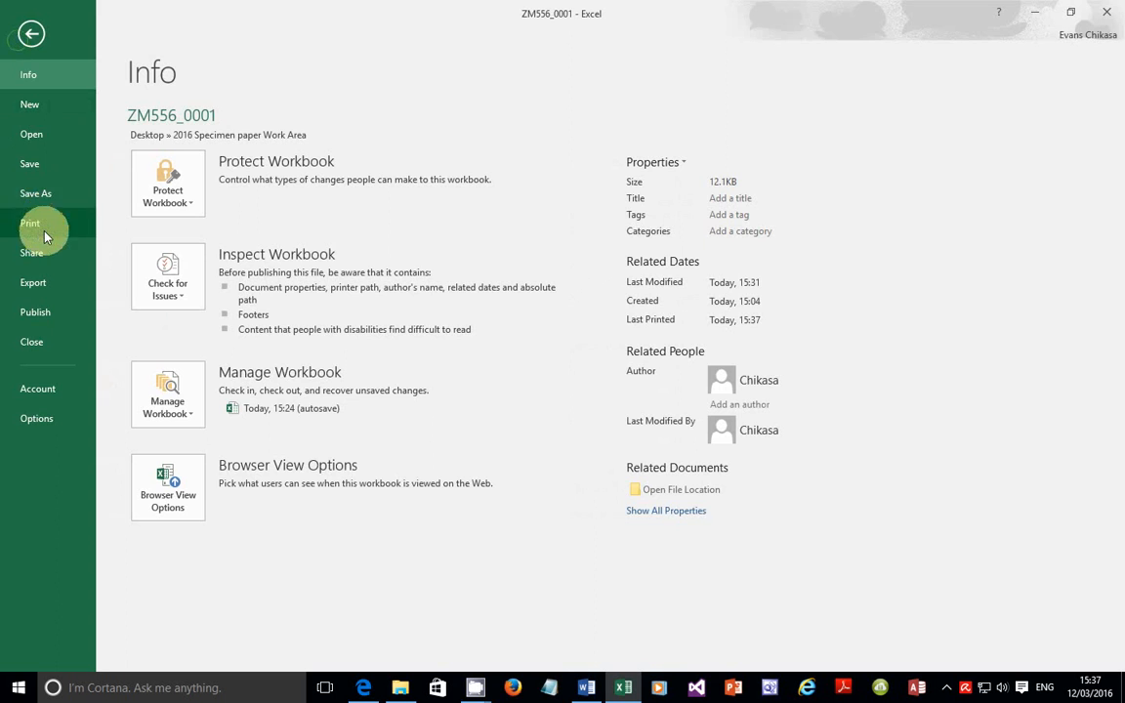
click(36, 172)
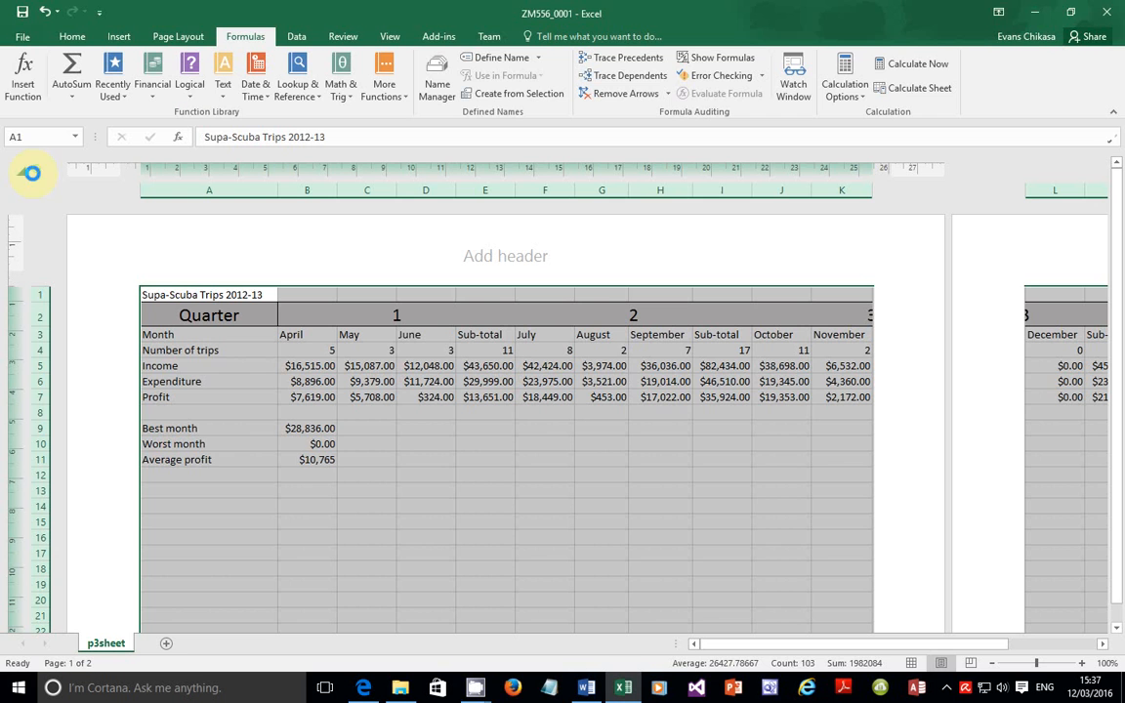
click(19, 41)
click(30, 222)
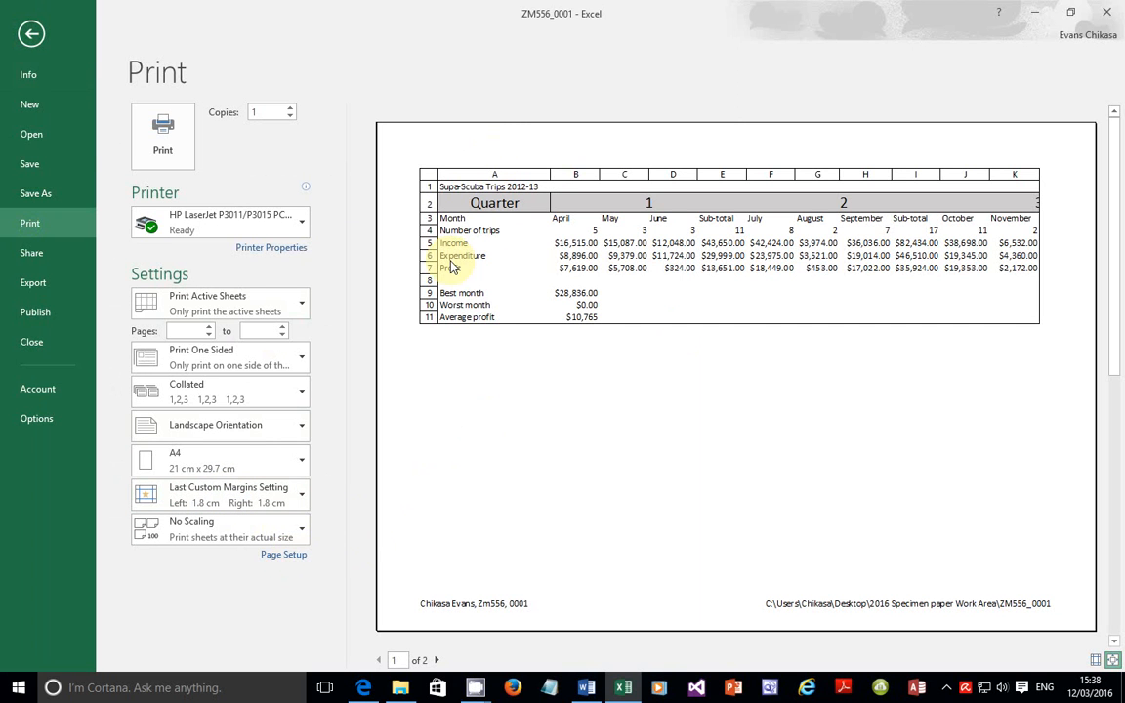
Step: Recheck item 17's headings and item 18's single-page, fully-visible requirements in the exam paper
click(369, 685)
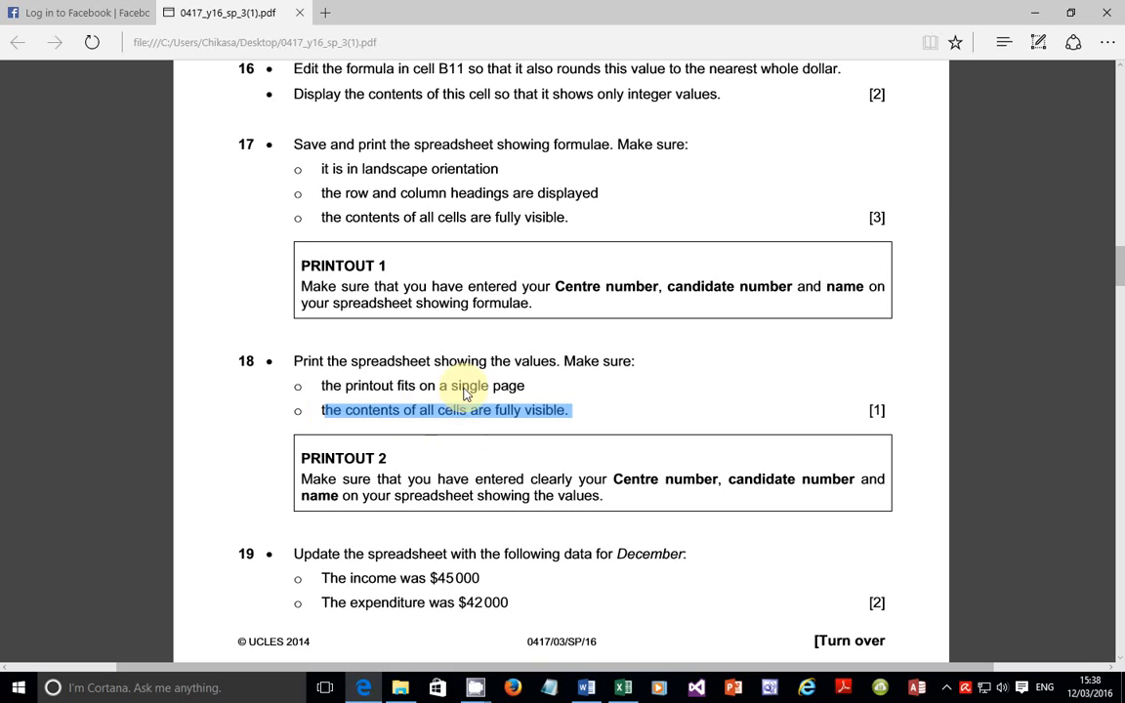
click(622, 688)
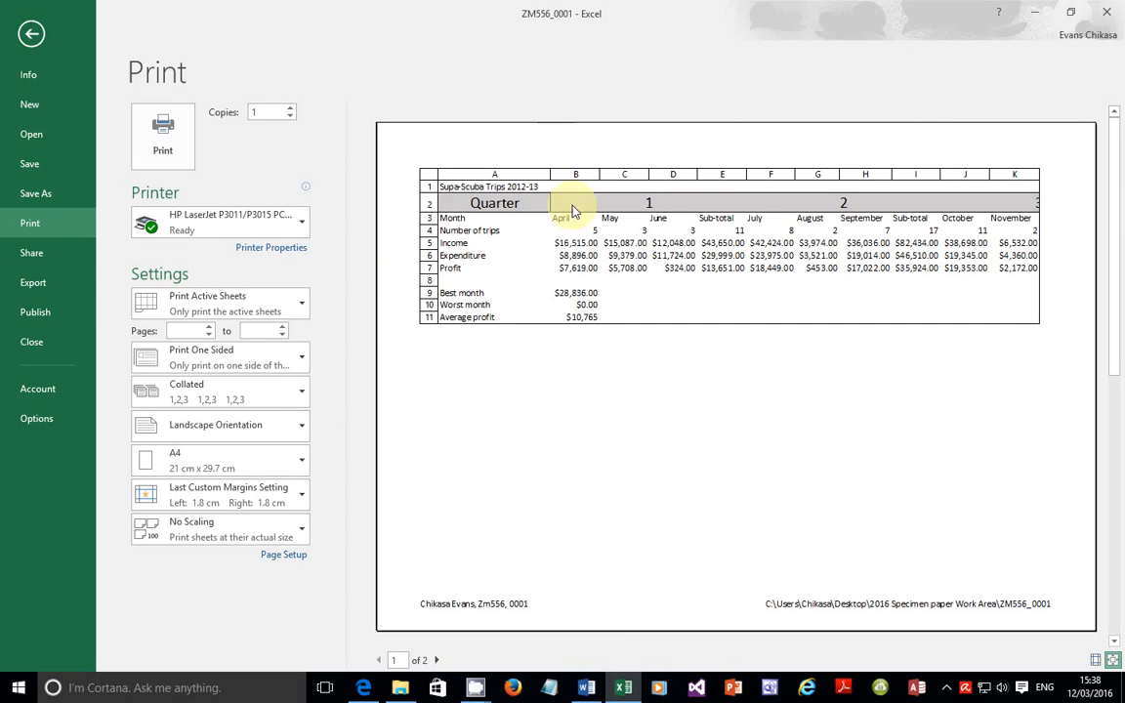
click(625, 689)
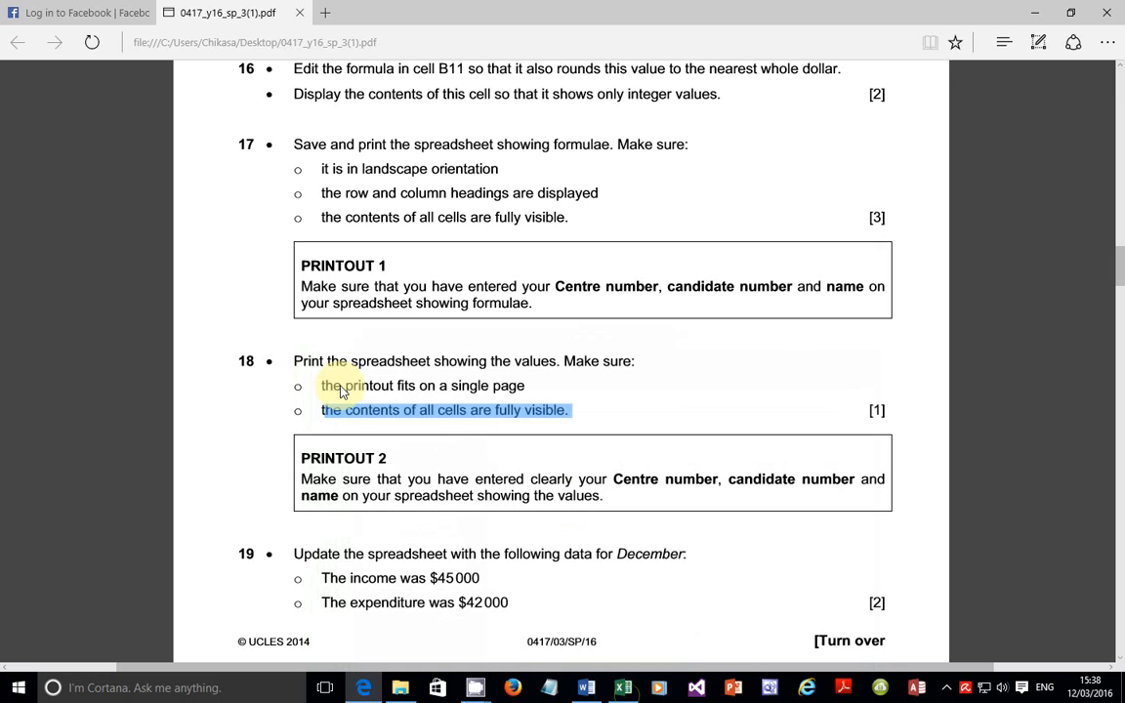
drag(304, 386, 436, 411)
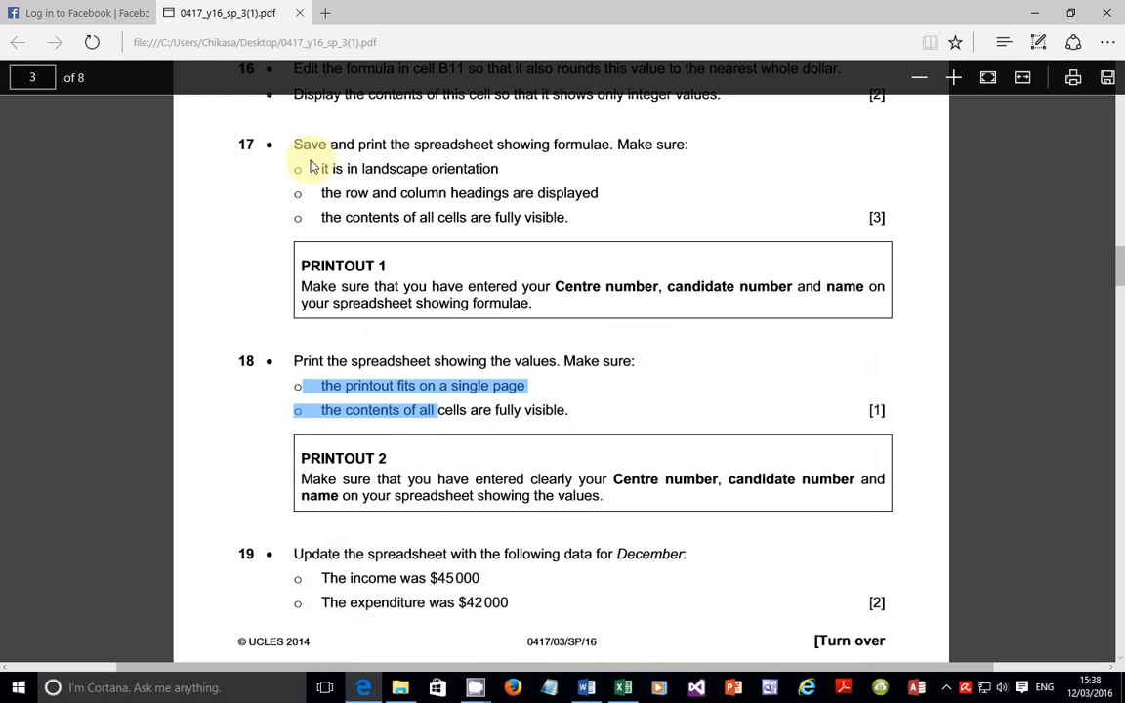
drag(320, 205, 571, 203)
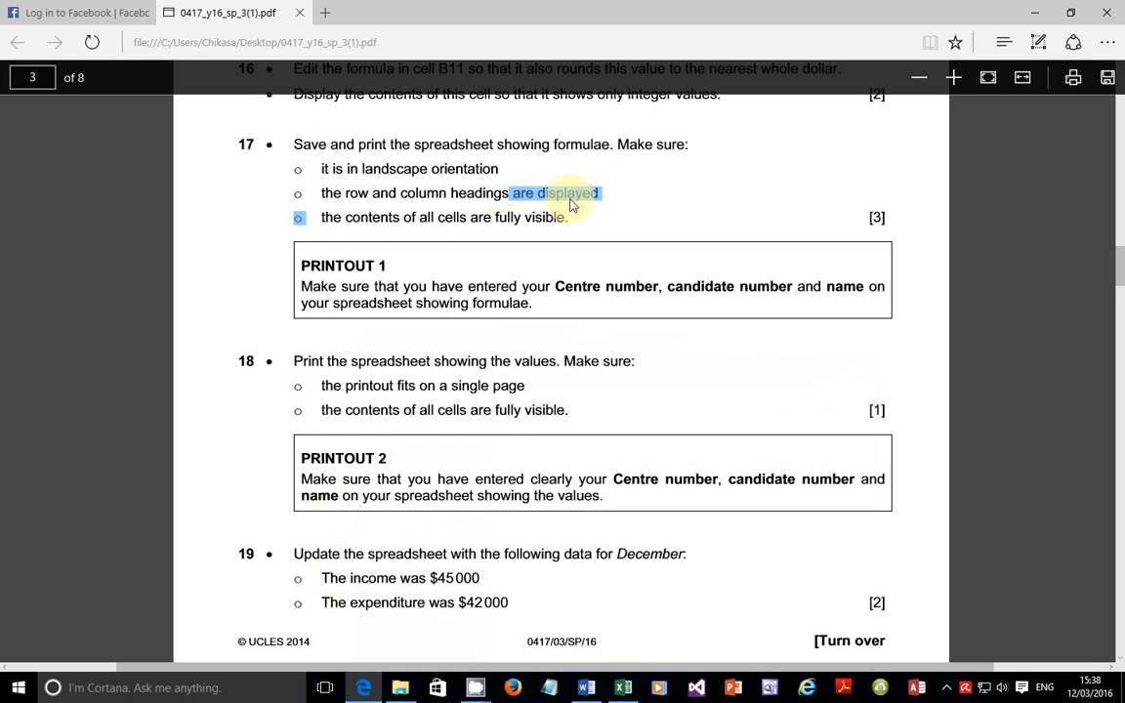
click(615, 192)
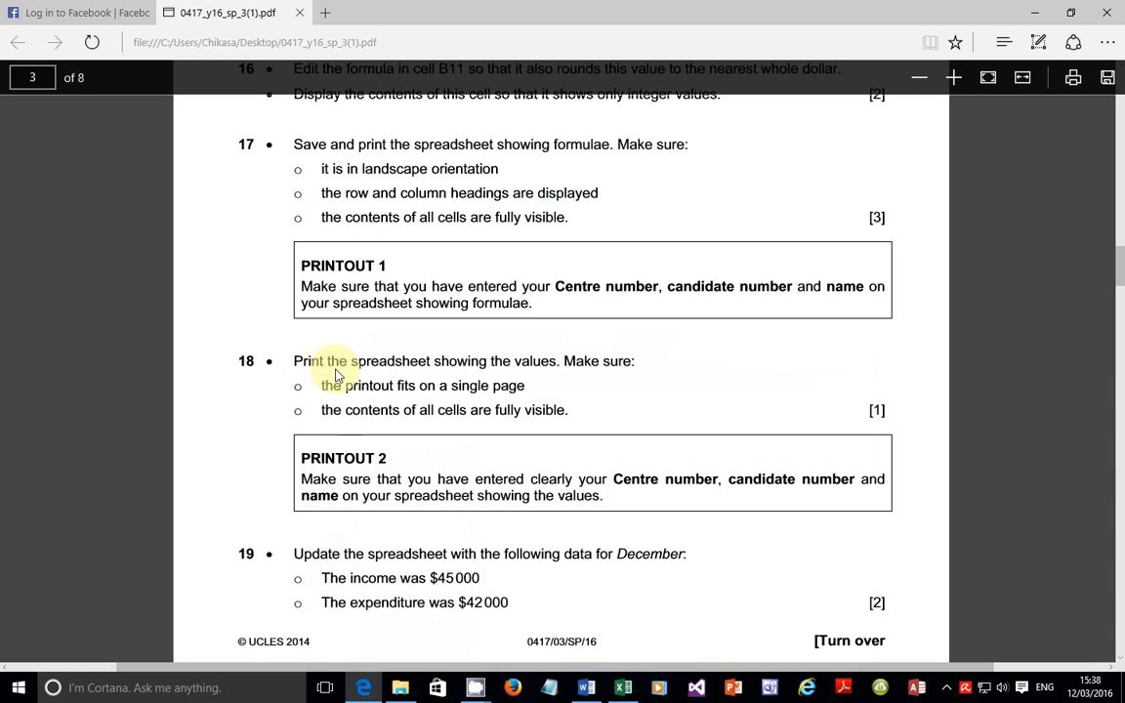
drag(322, 387, 566, 423)
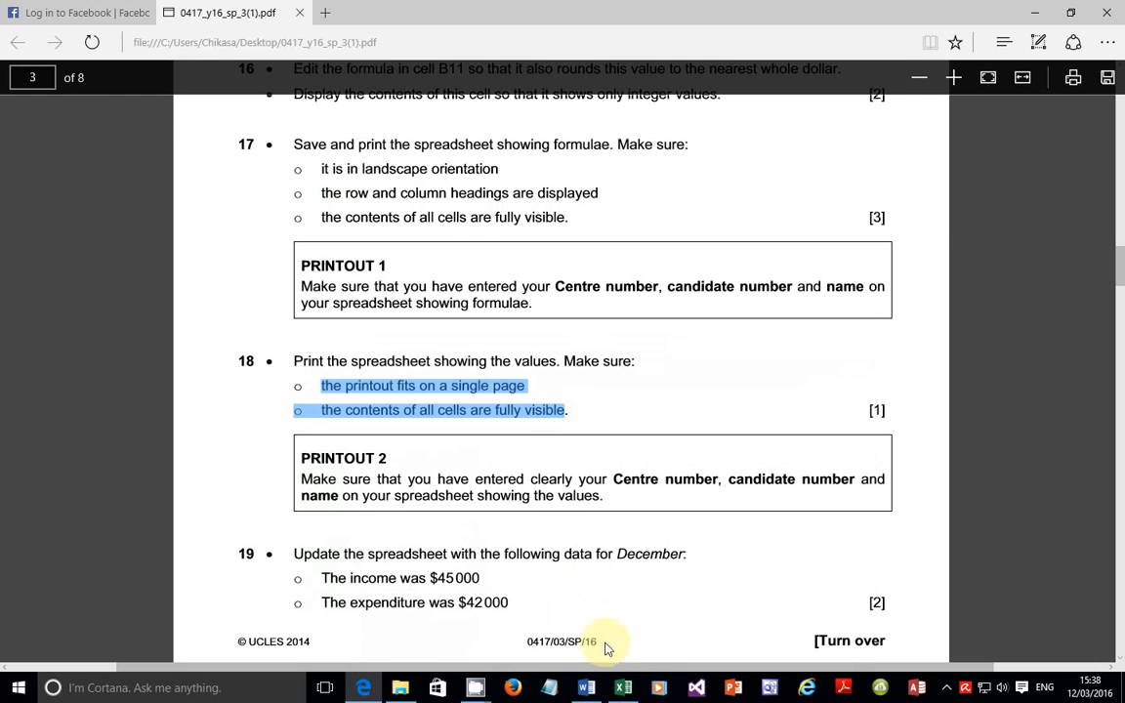
click(622, 687)
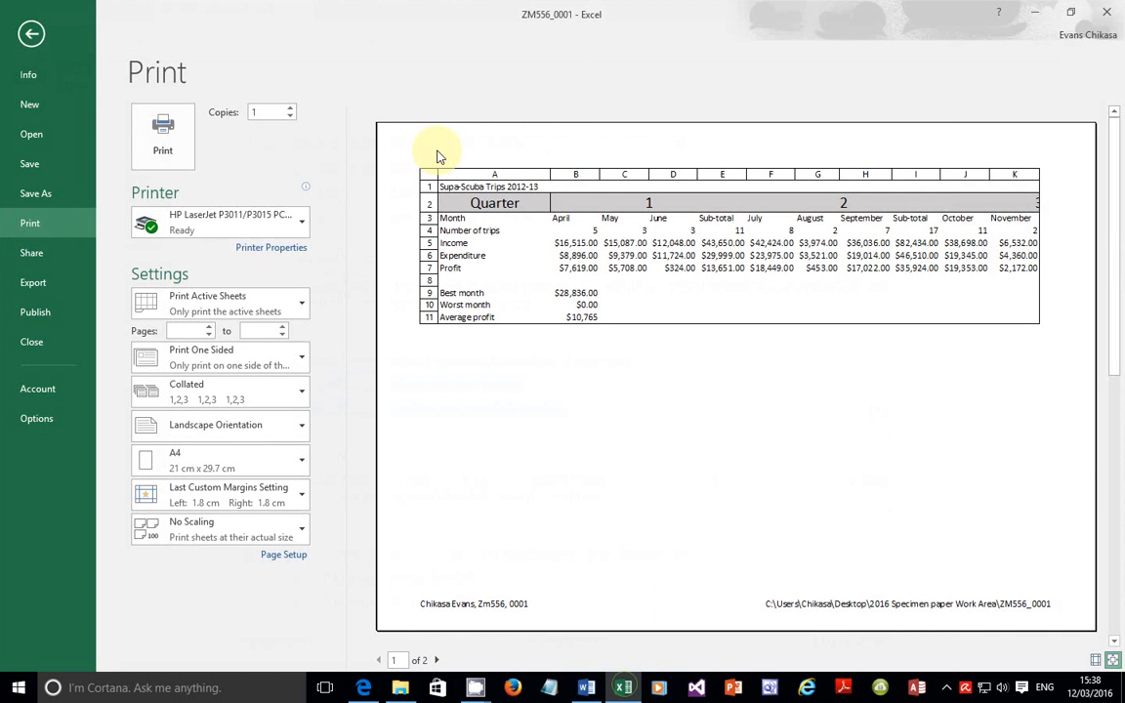
Step: Leave Row and column headings unchecked in Page Setup's Sheet tab
click(286, 554)
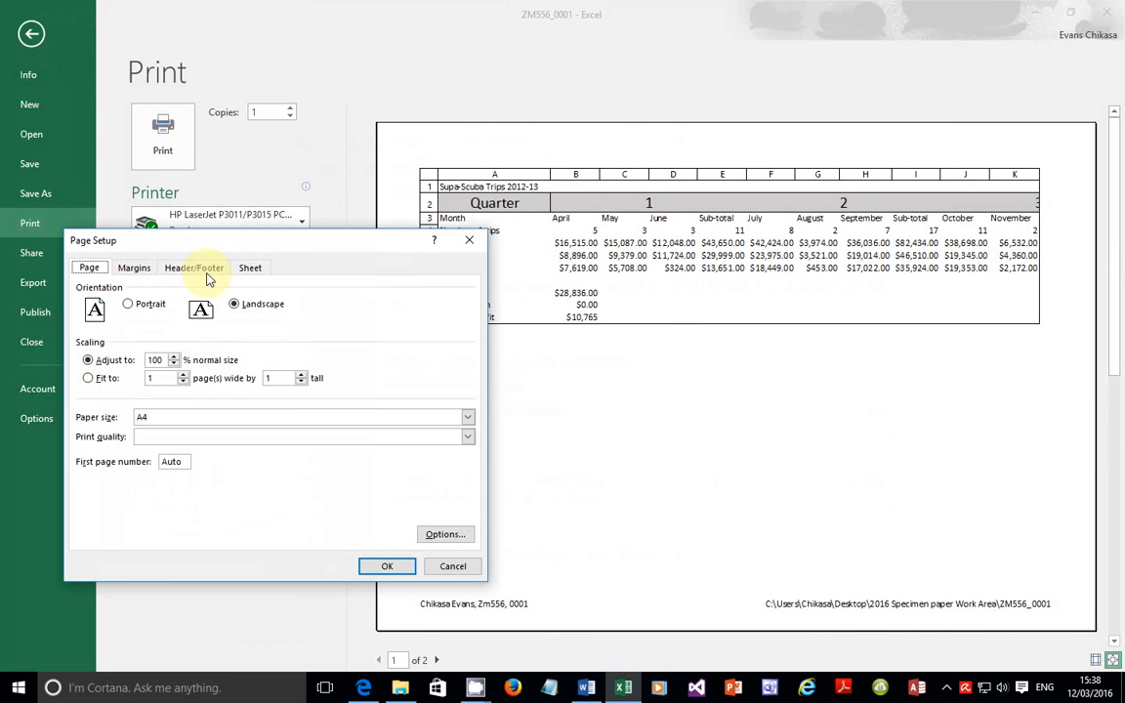
click(249, 267)
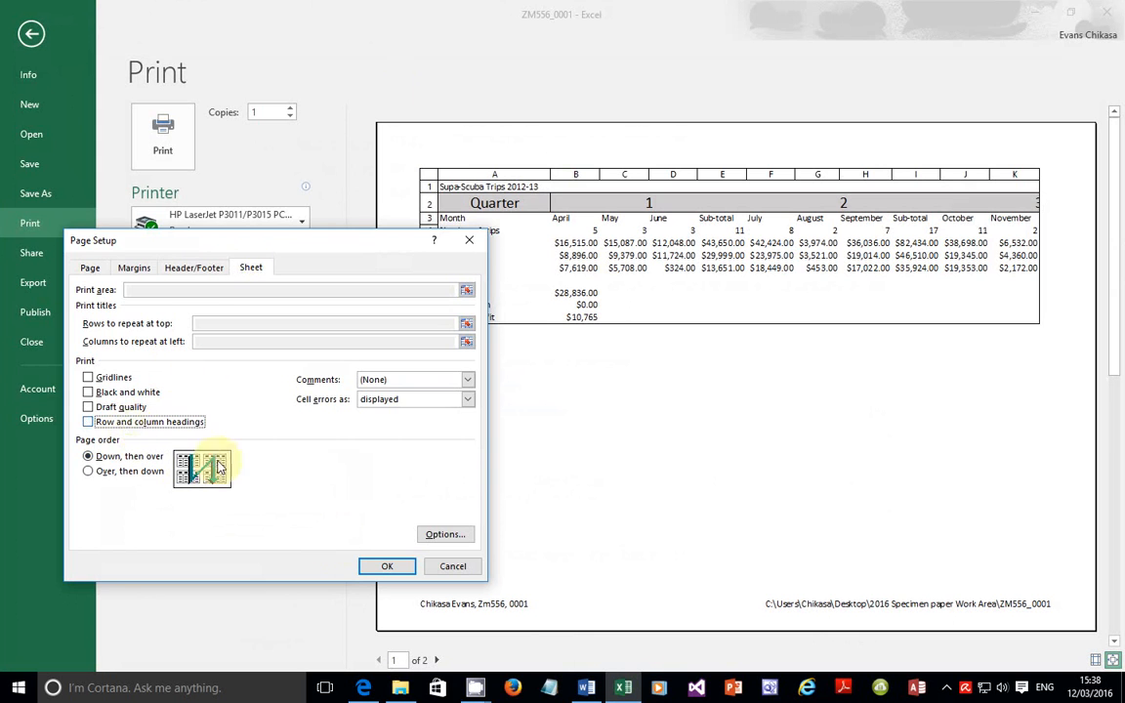
click(371, 564)
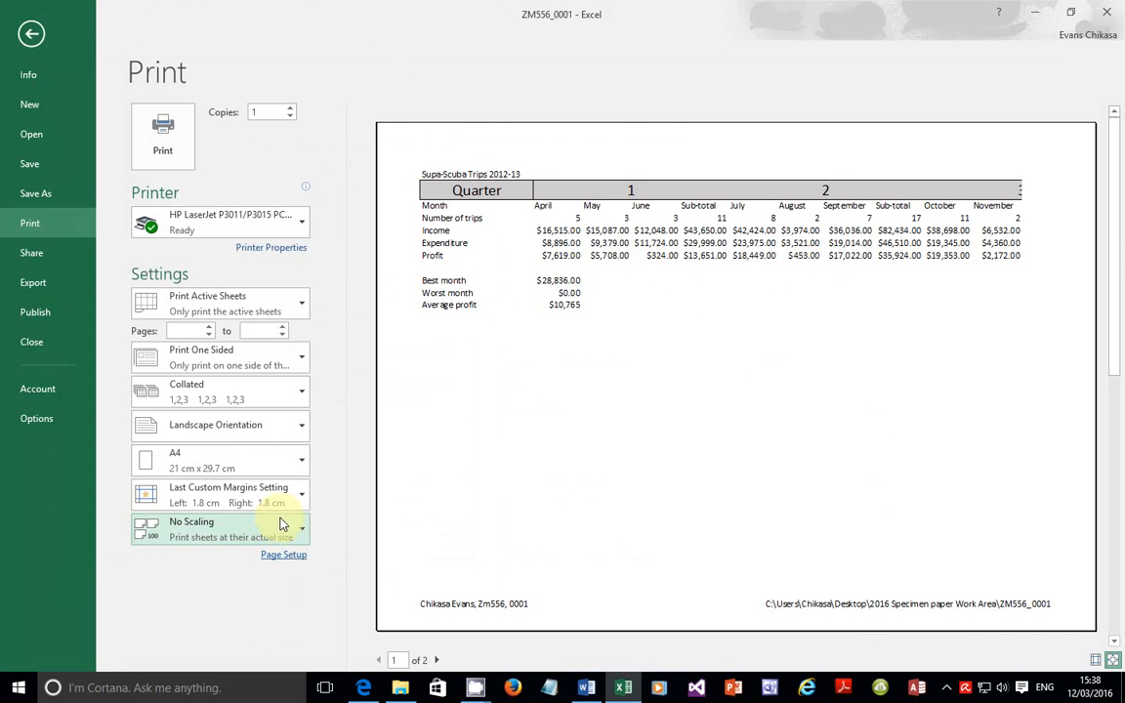
Step: Set scaling to Fit Sheet on One Page and print the values sheet
click(227, 538)
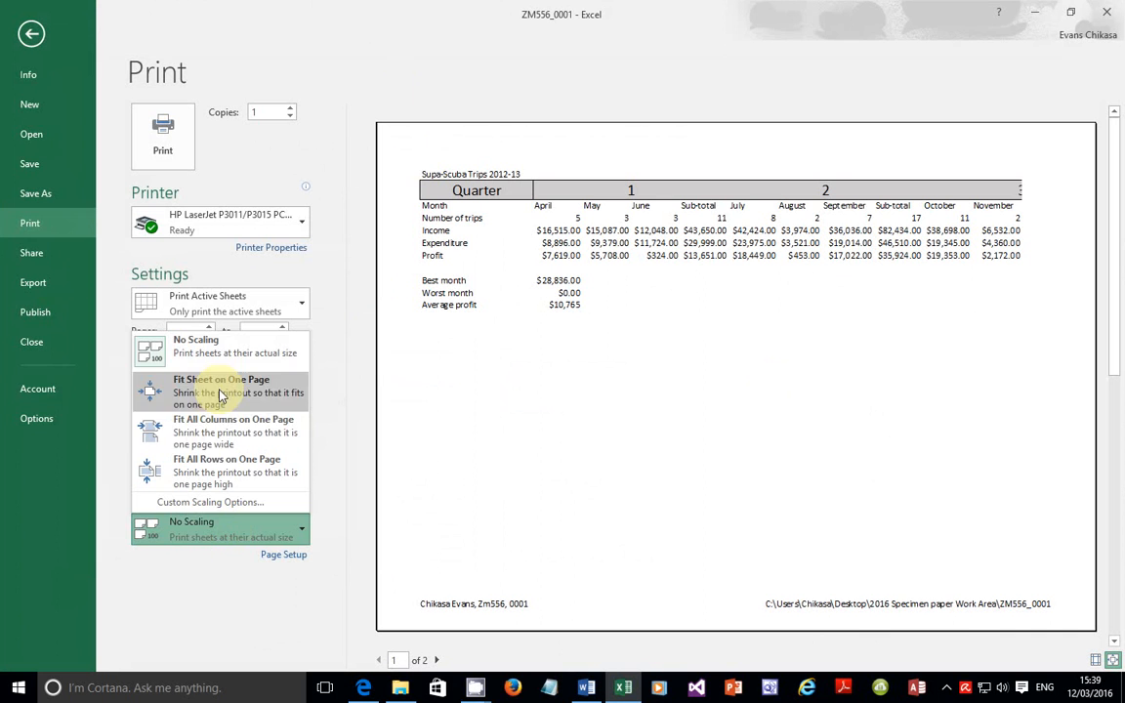
click(217, 539)
click(216, 537)
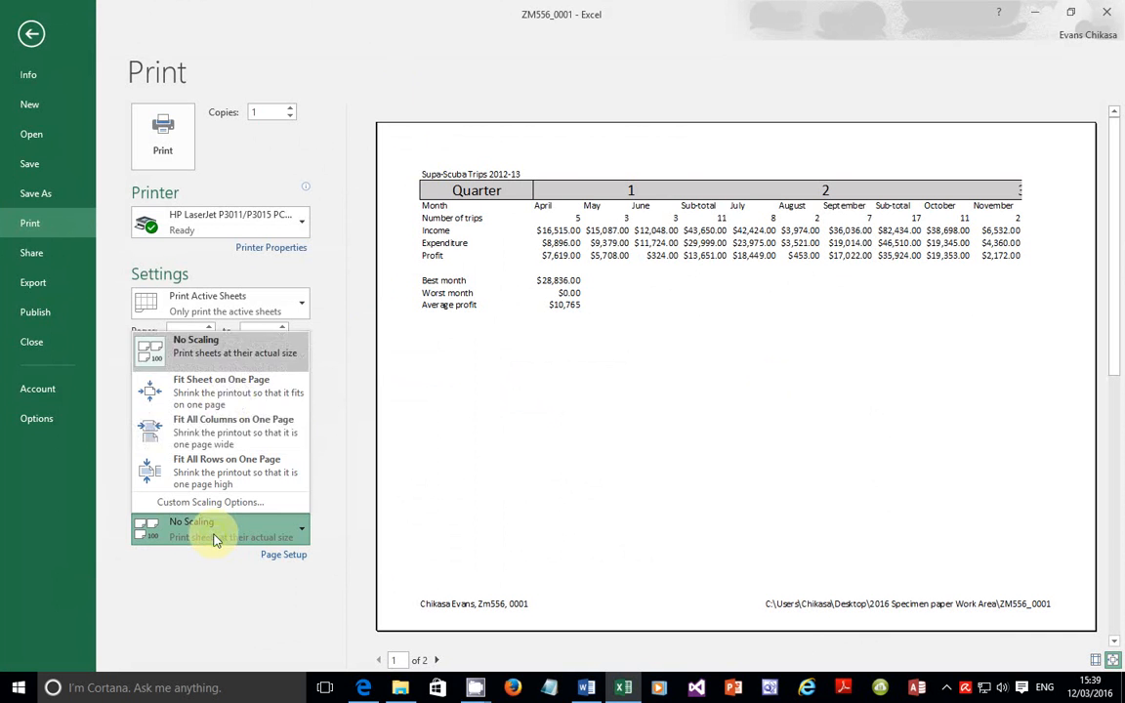
click(220, 393)
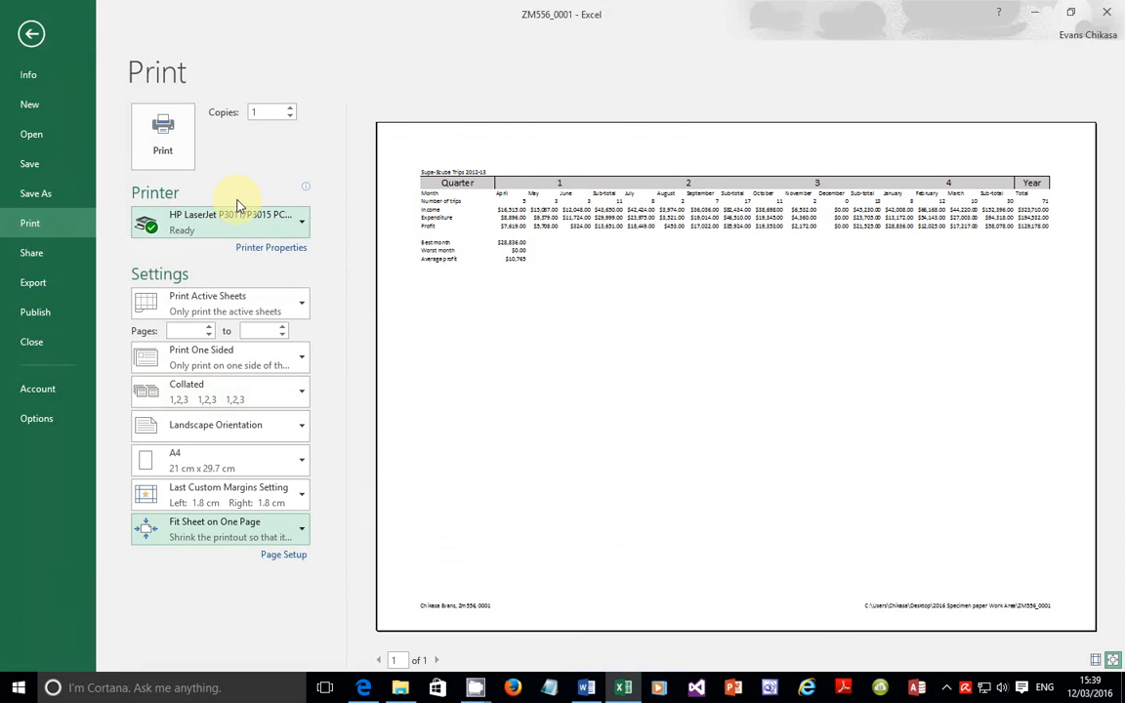
click(363, 685)
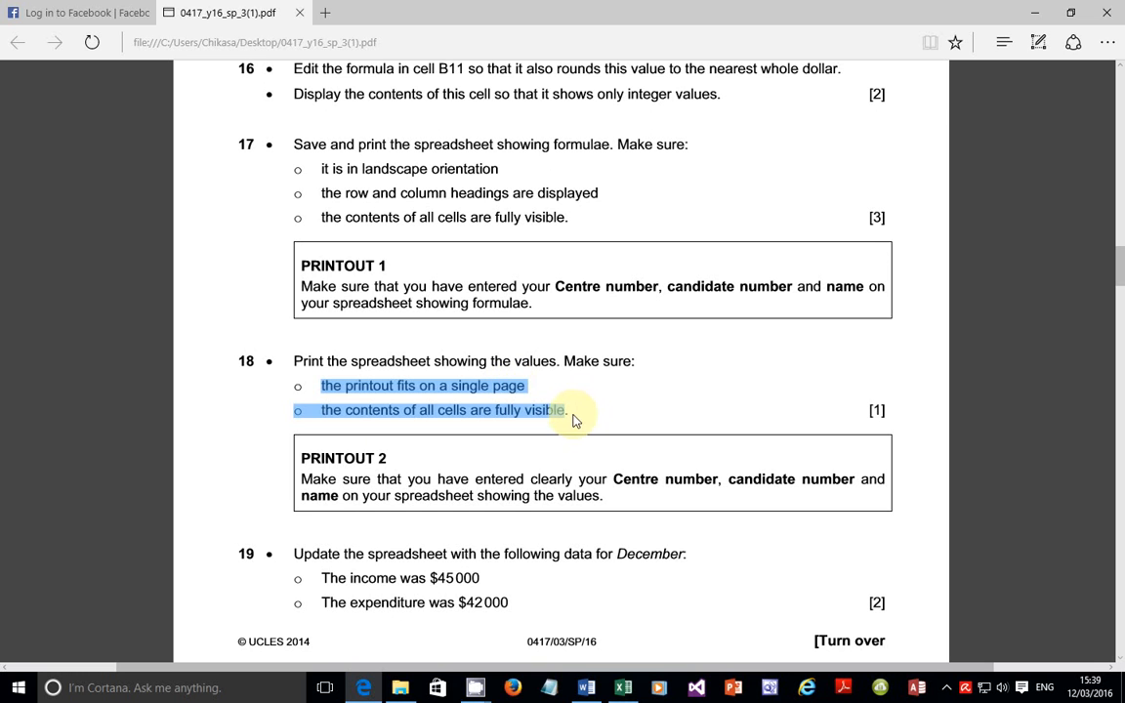
click(626, 688)
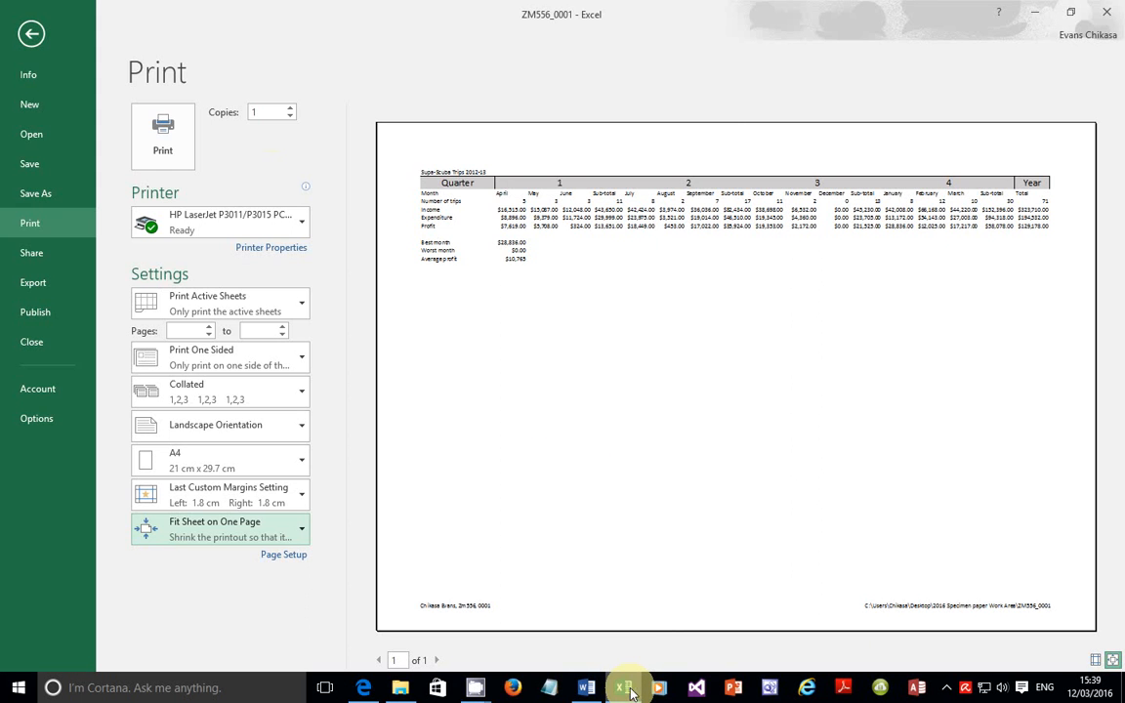
click(152, 130)
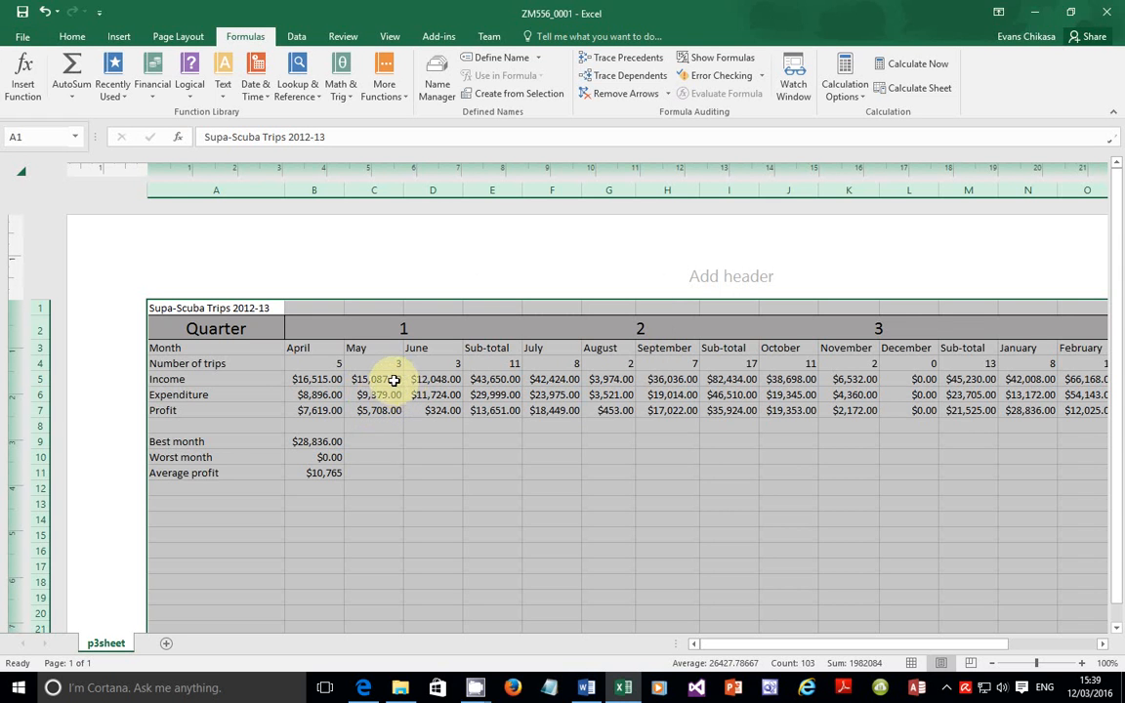
Step: Note question 19's December figures, income $45000 and expenditure $42000, then return to Excel
mouse_move(369, 692)
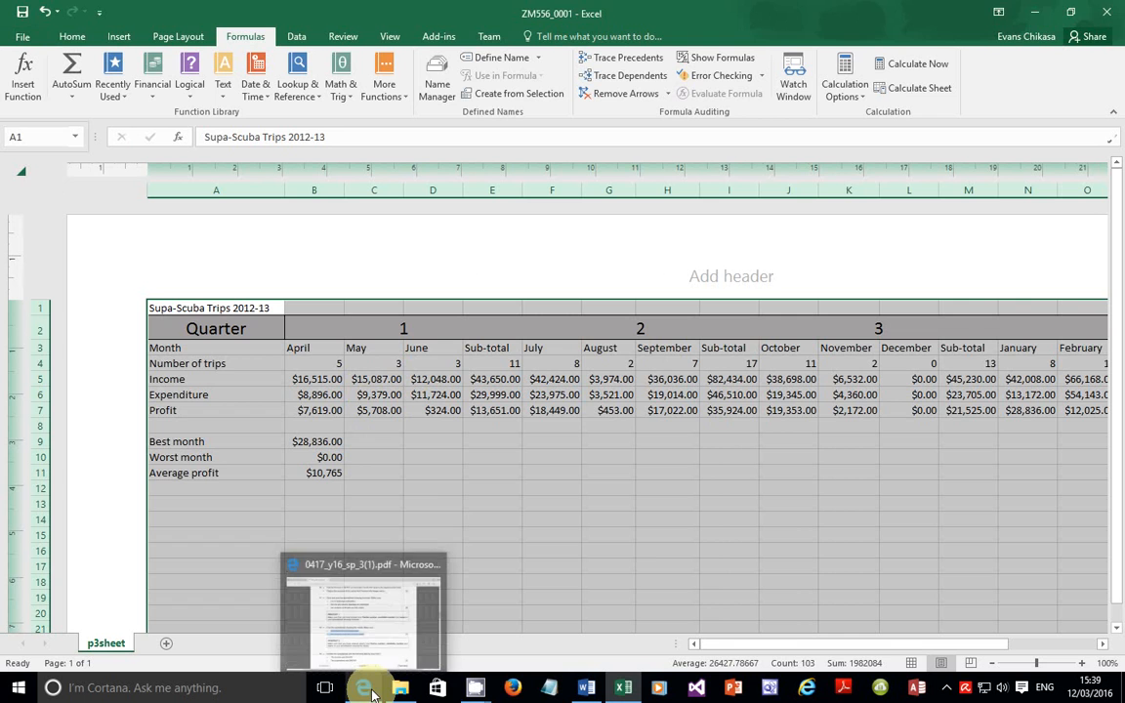
click(381, 645)
scroll(430, 488, down, 3)
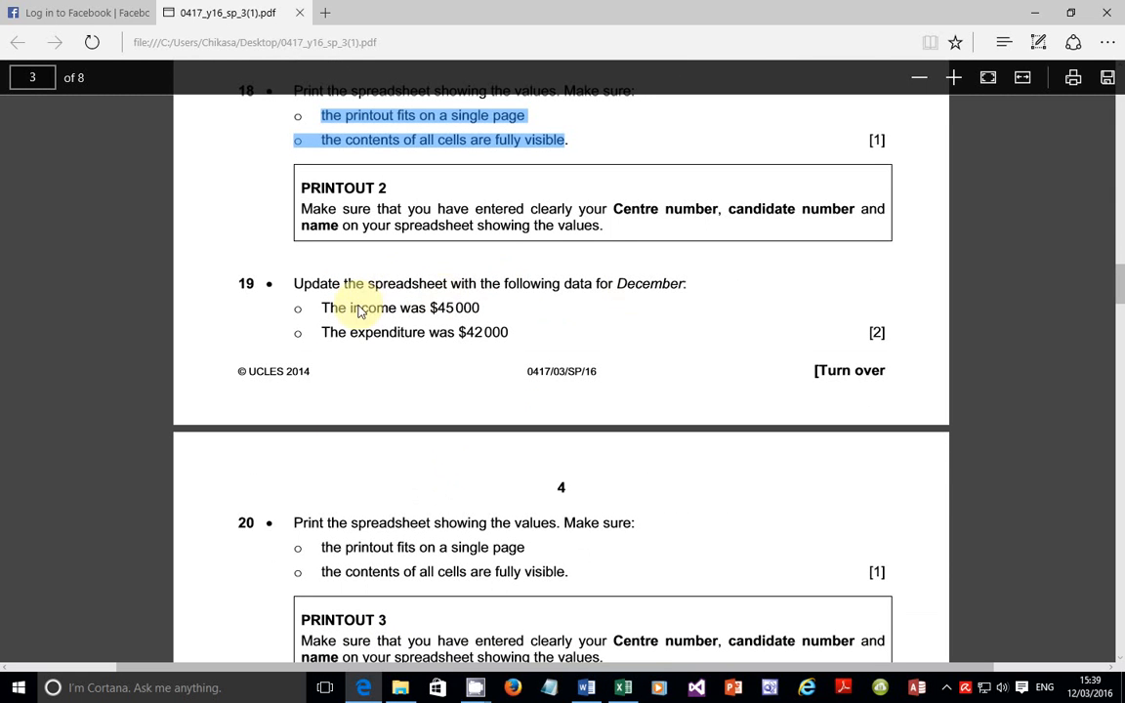
drag(318, 307, 454, 309)
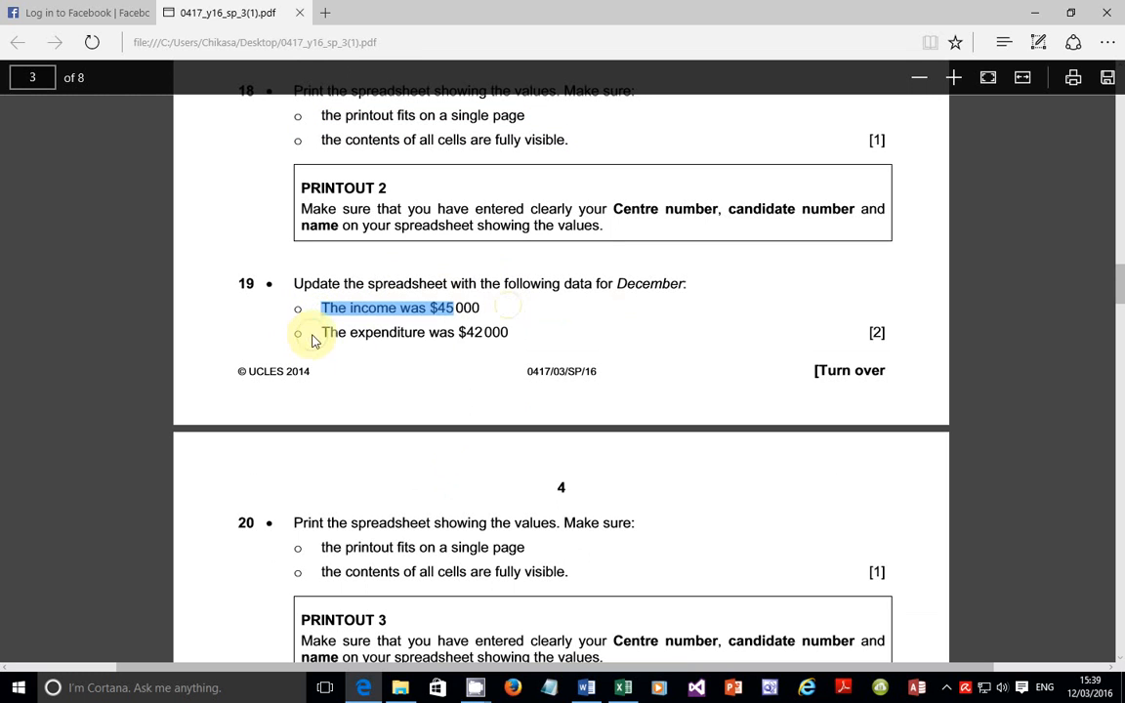
drag(310, 334, 510, 334)
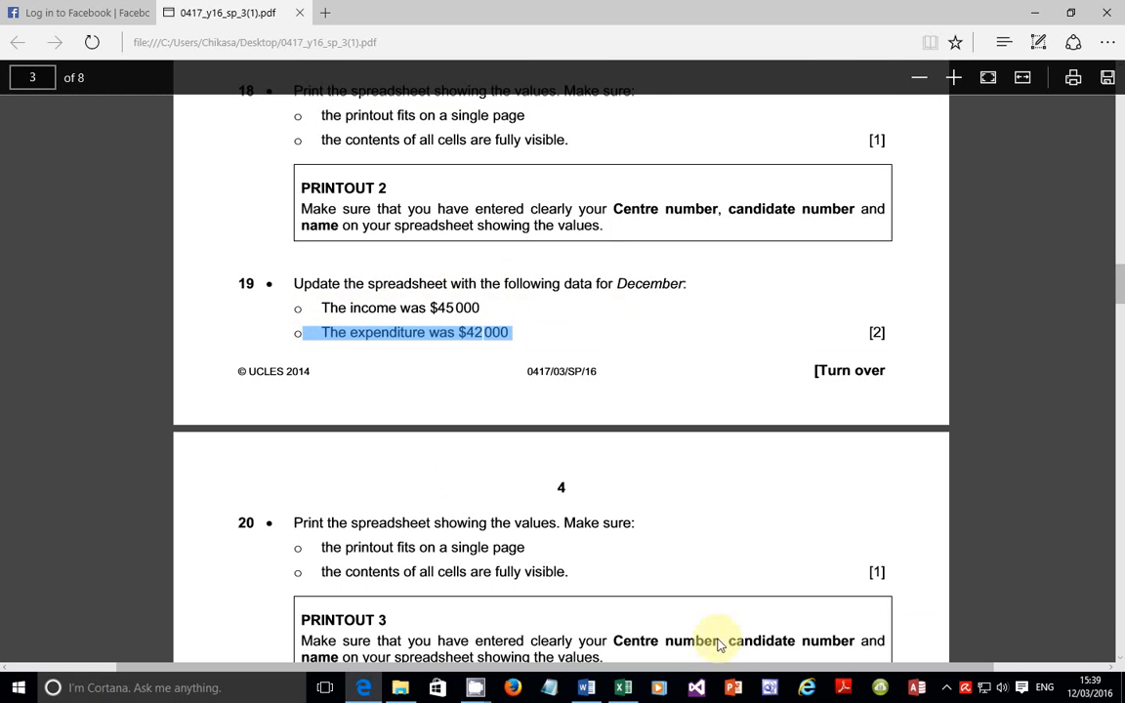
click(625, 688)
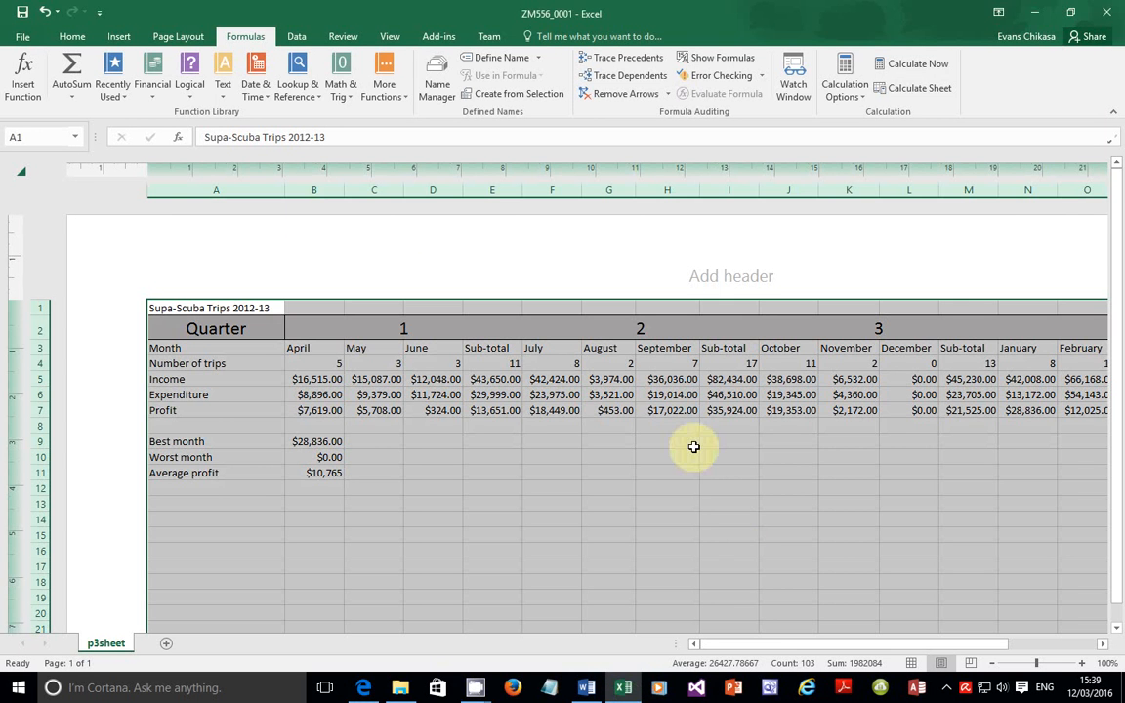
Step: Enter December's income of 45000 in L5 and expenditure of 42000 in L6, giving a $3,000 profit
click(916, 384)
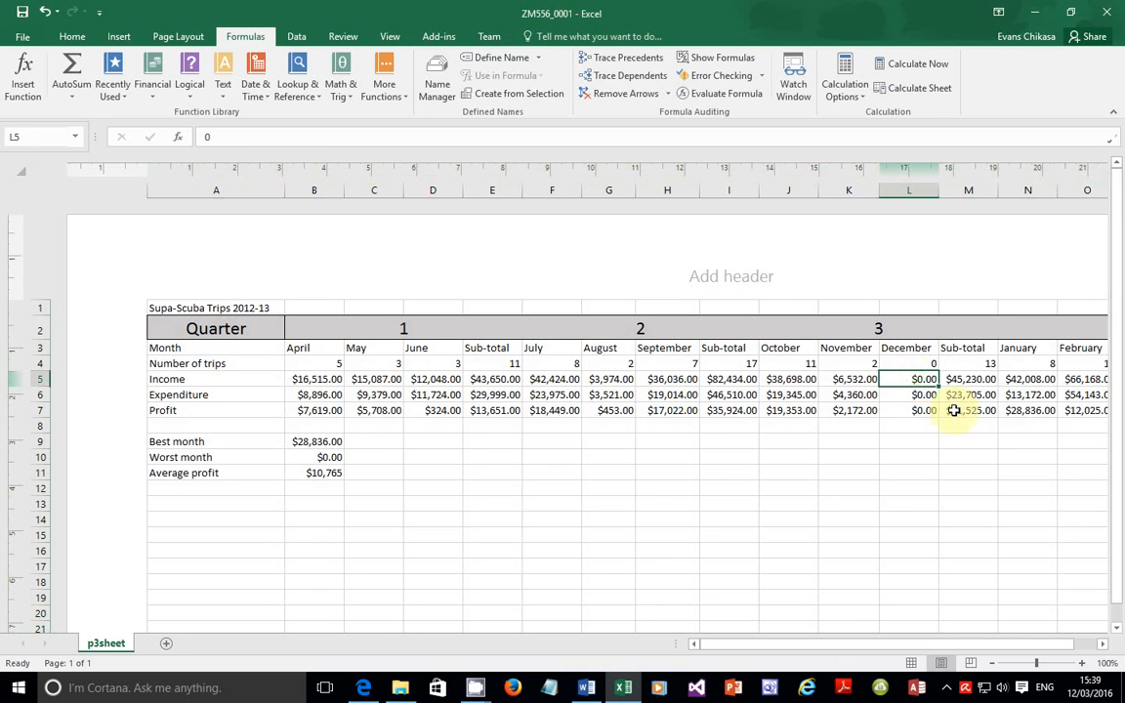
text(42)
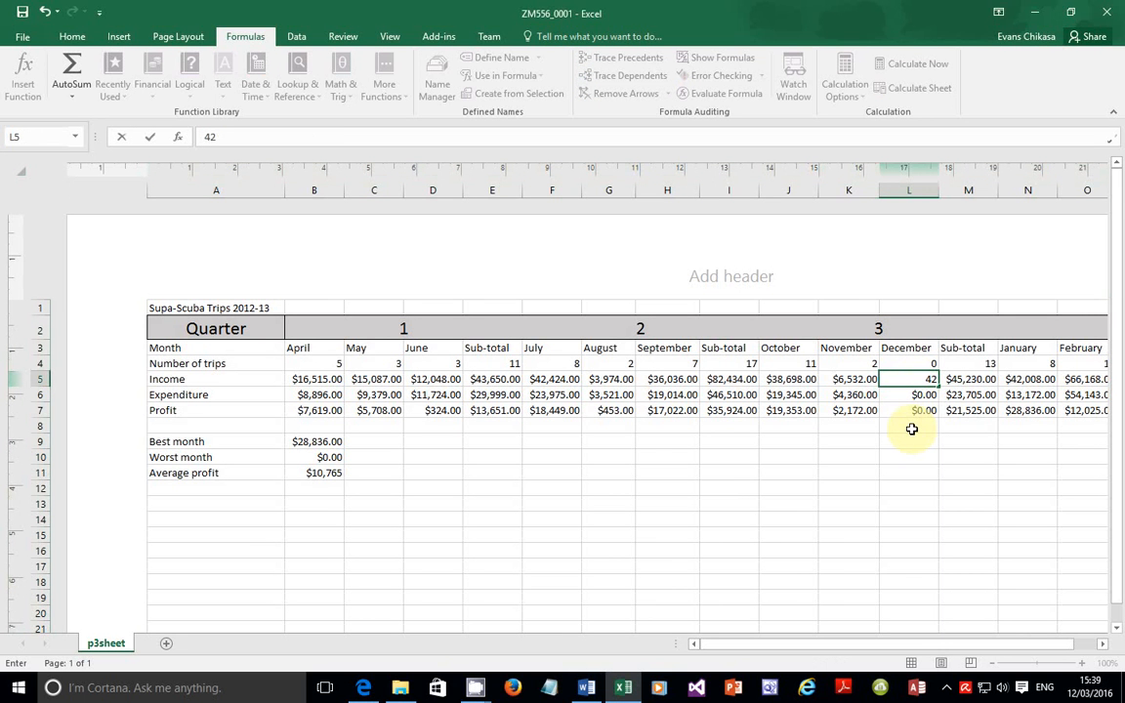
key(BackSpace)
text(5000)
key(Return)
text(42000)
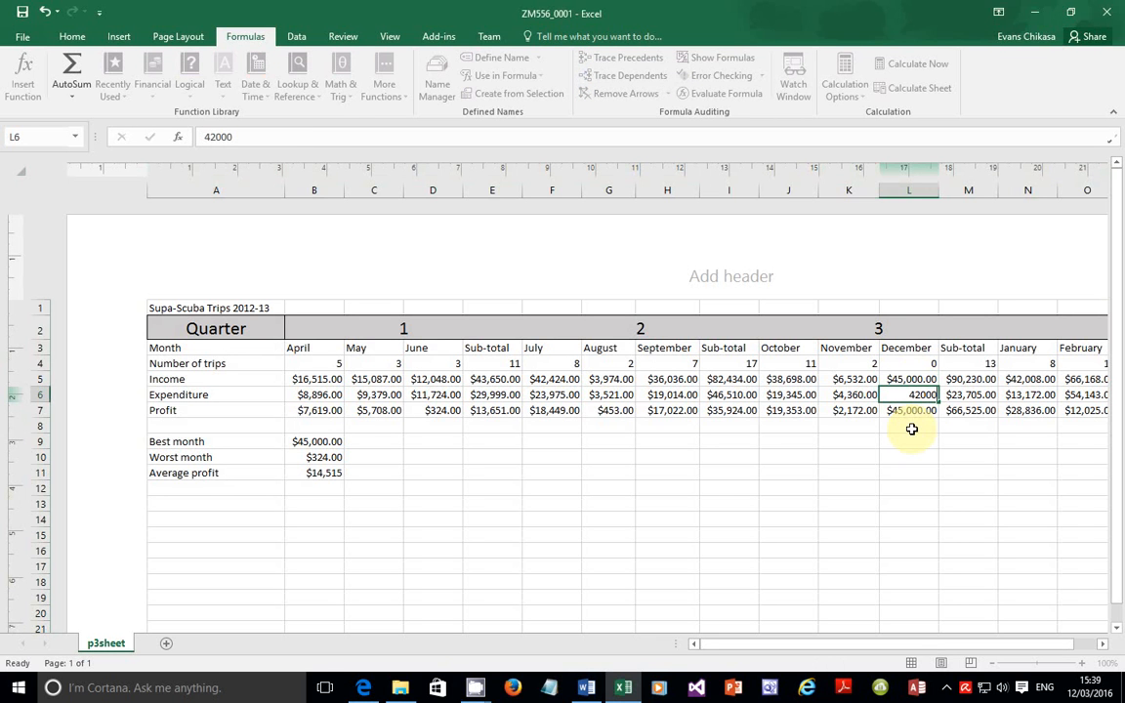
key(Return)
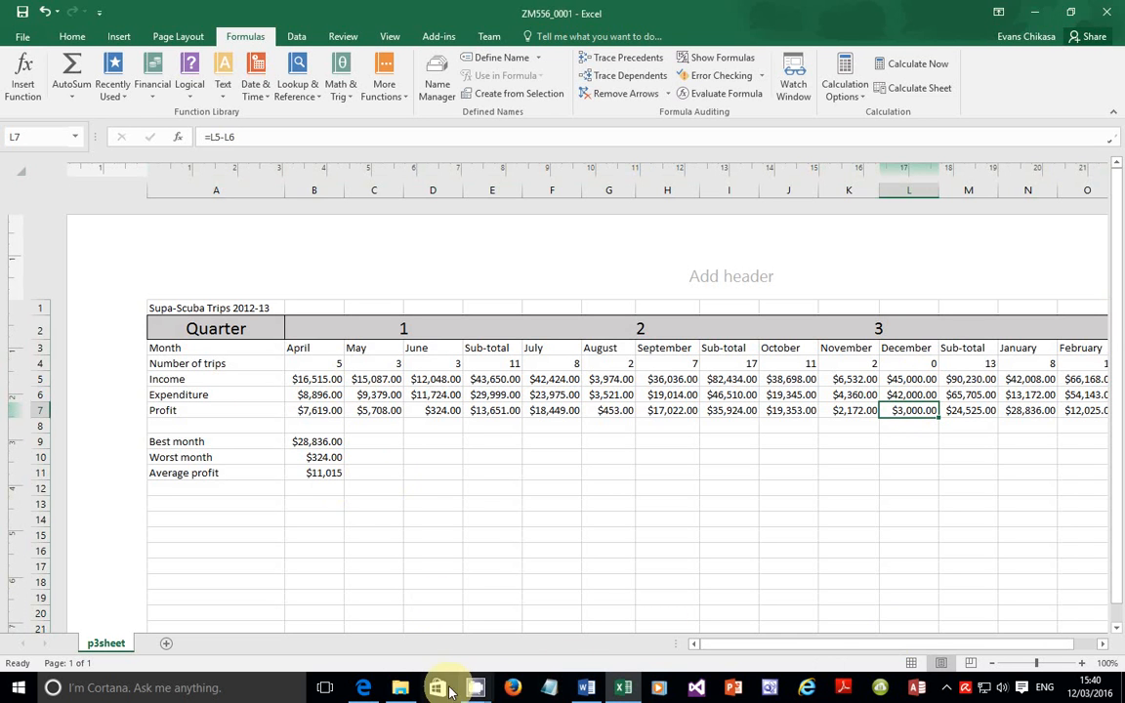
click(365, 688)
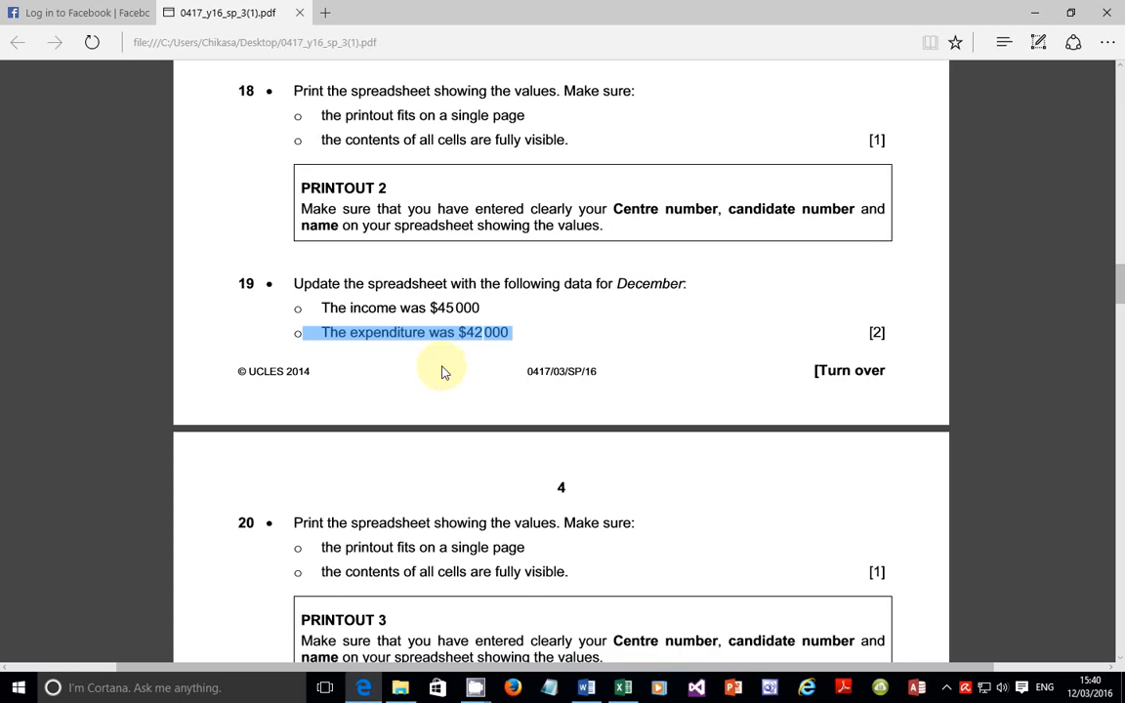
Step: Highlight question 20's single-page values printout requirement in the exam paper, then go back to Excel
scroll(440, 371, down, 1)
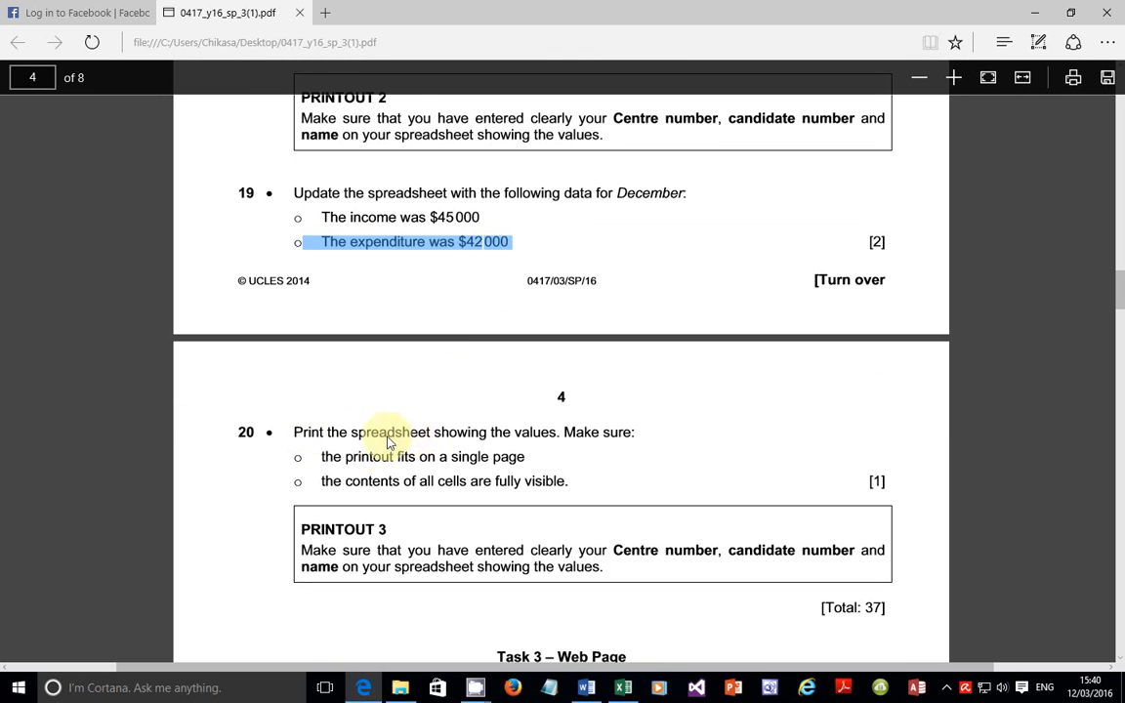
drag(360, 456, 346, 483)
click(622, 687)
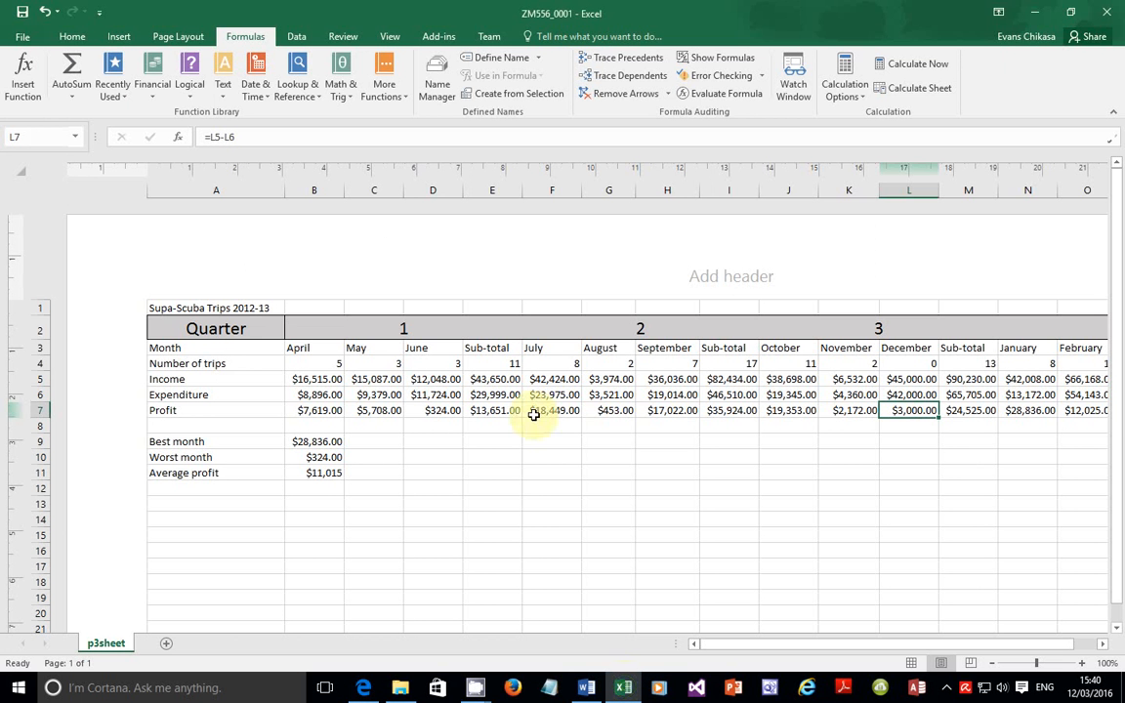
Step: Print the updated values sheet with Fit Sheet on One Page scaling on landscape A4
click(25, 39)
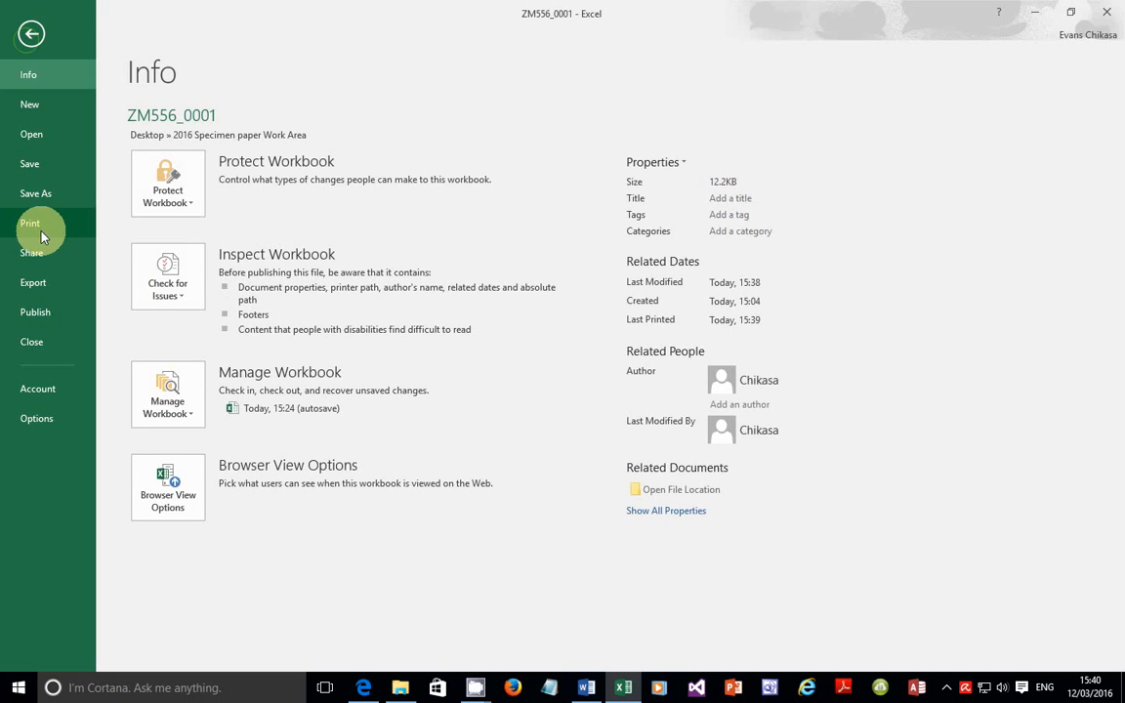
click(35, 221)
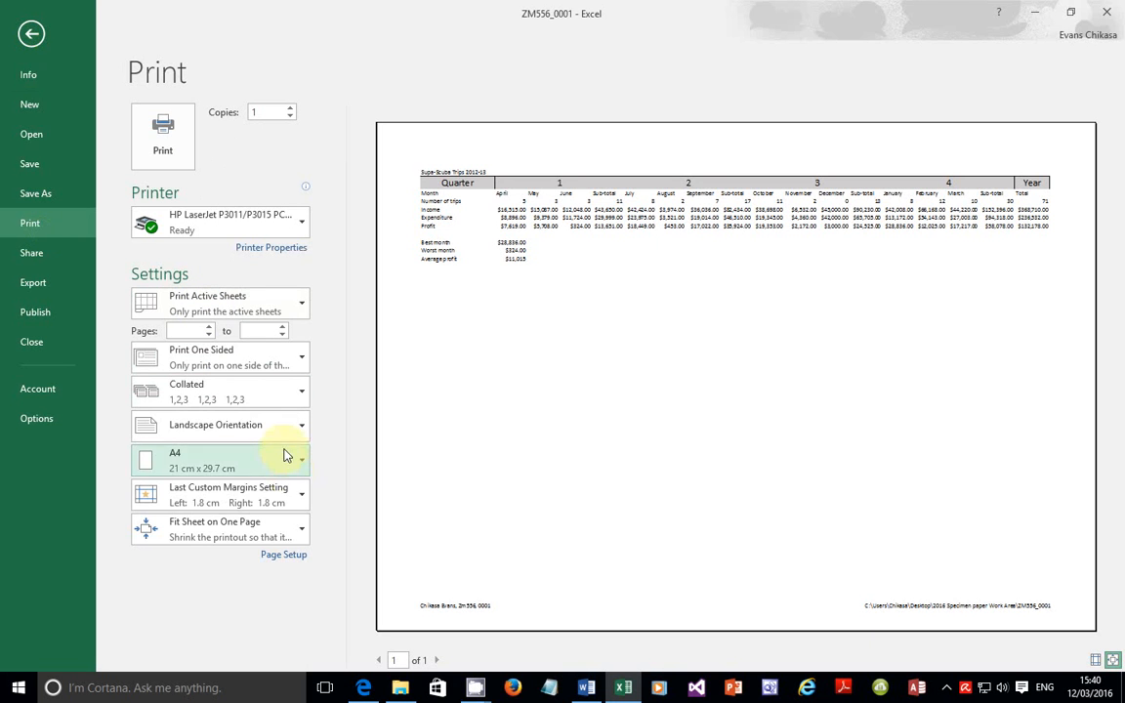
click(230, 541)
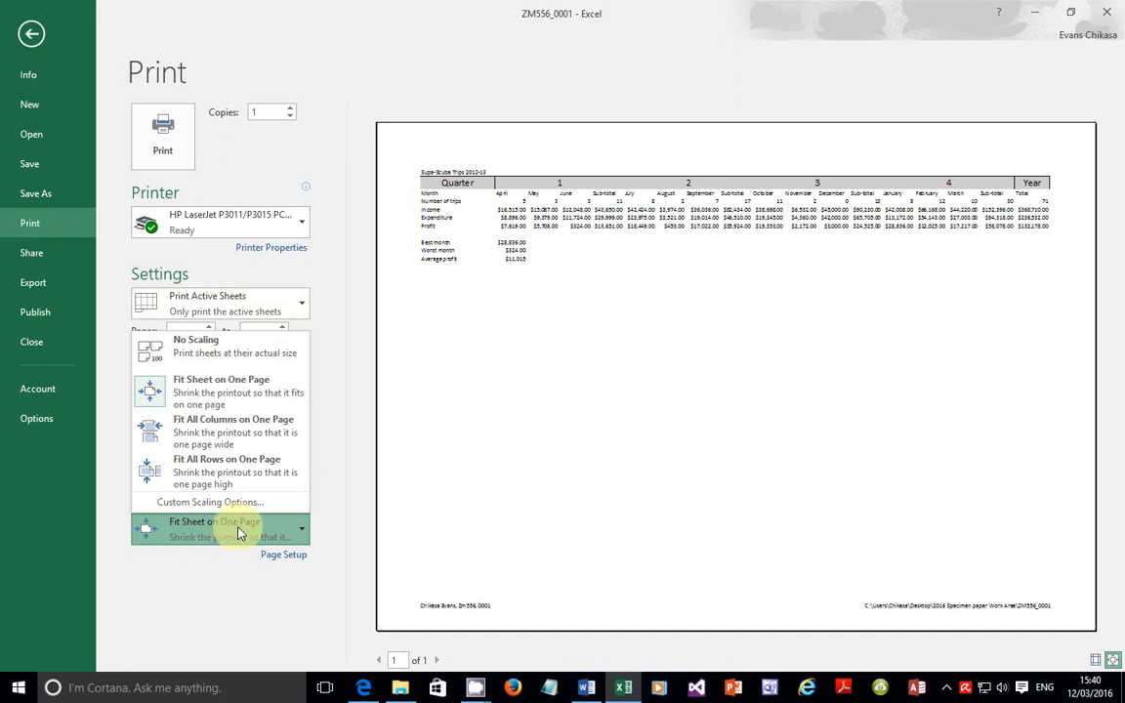
click(326, 286)
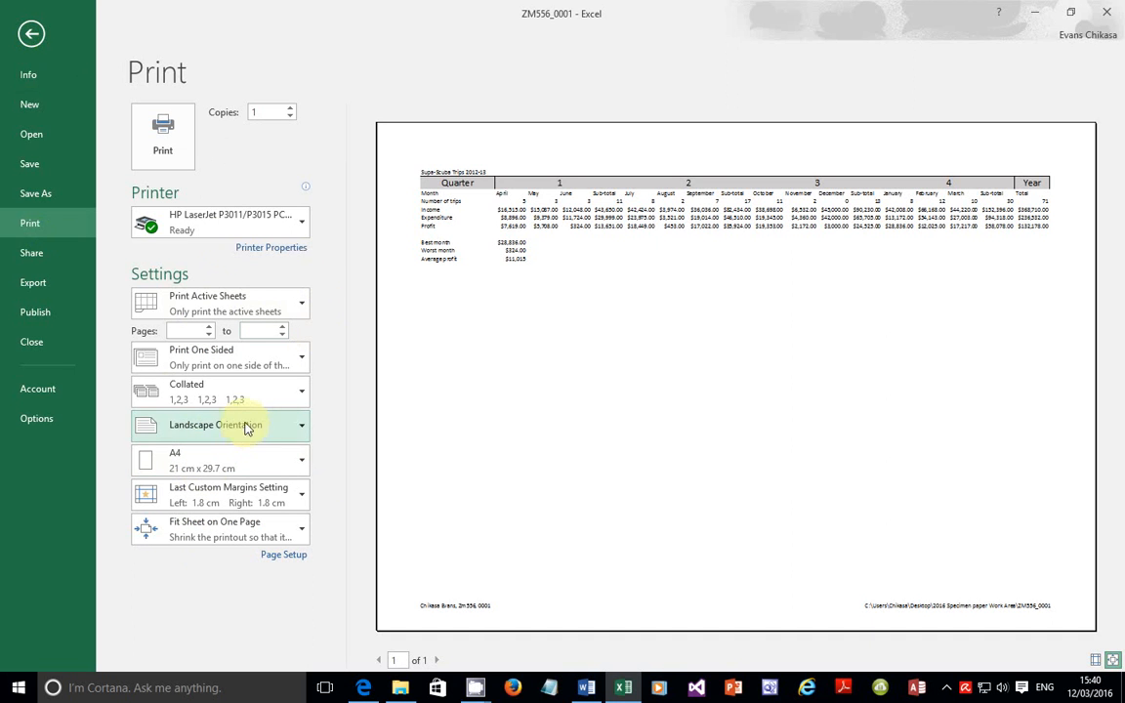
click(162, 144)
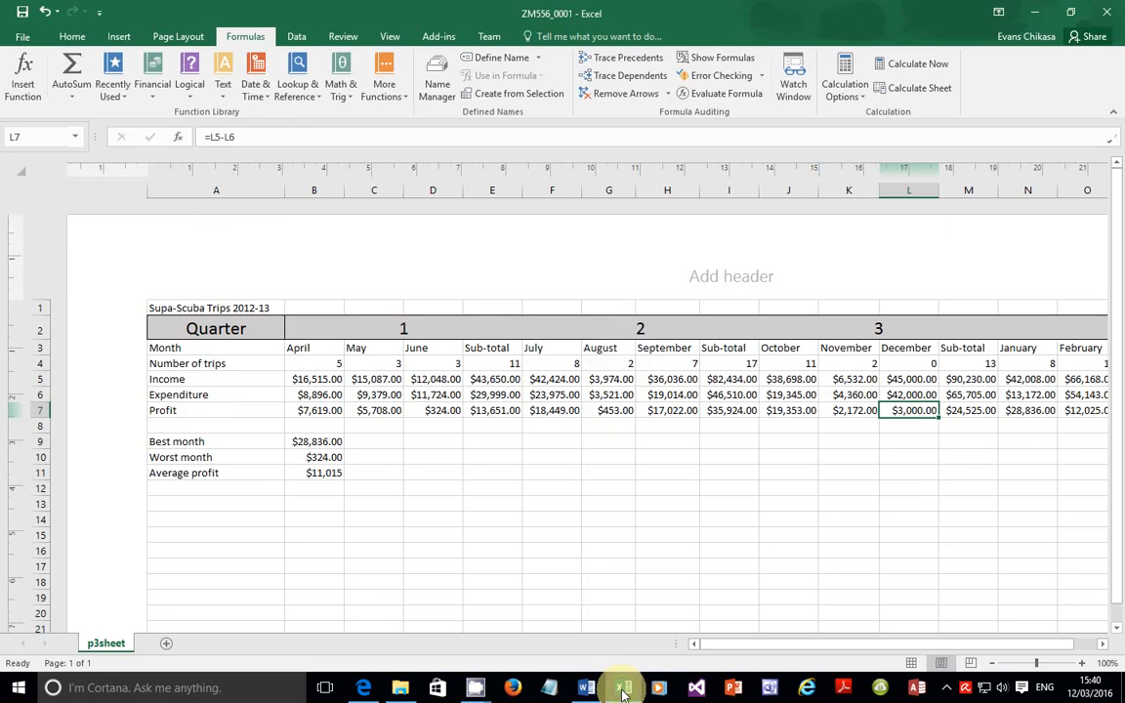
Step: Scroll the exam paper between question 20 and the start of Task 3 – Web Page
click(622, 689)
scroll(602, 572, down, 5)
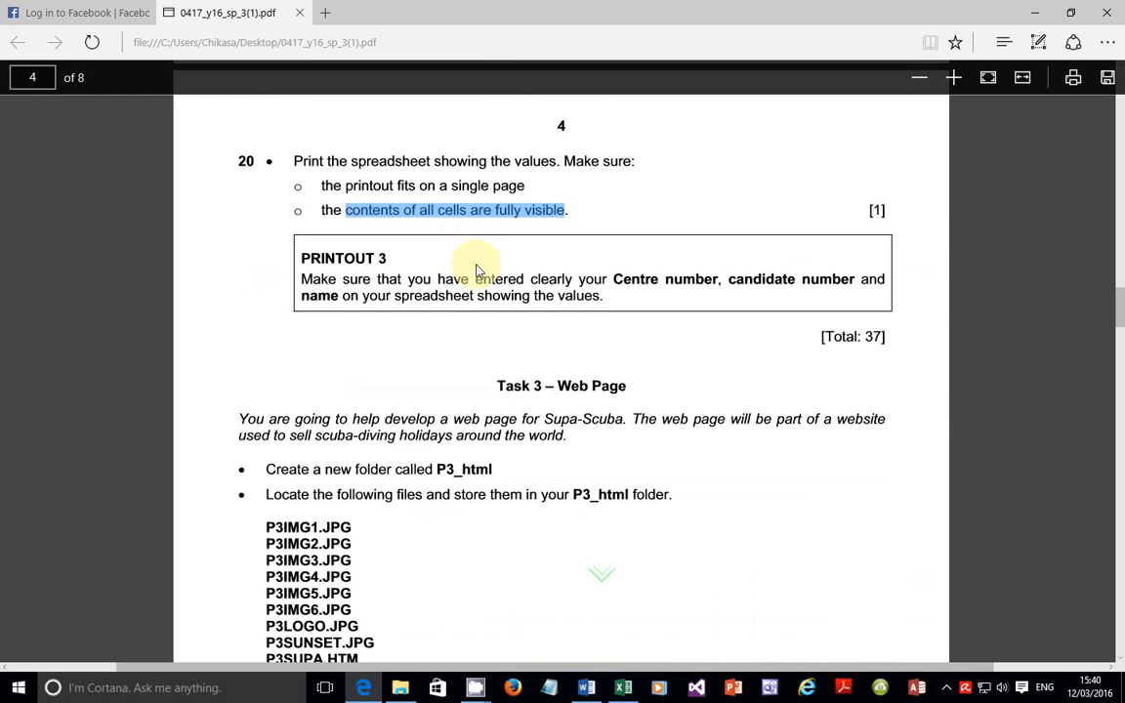
scroll(430, 406, up, 3)
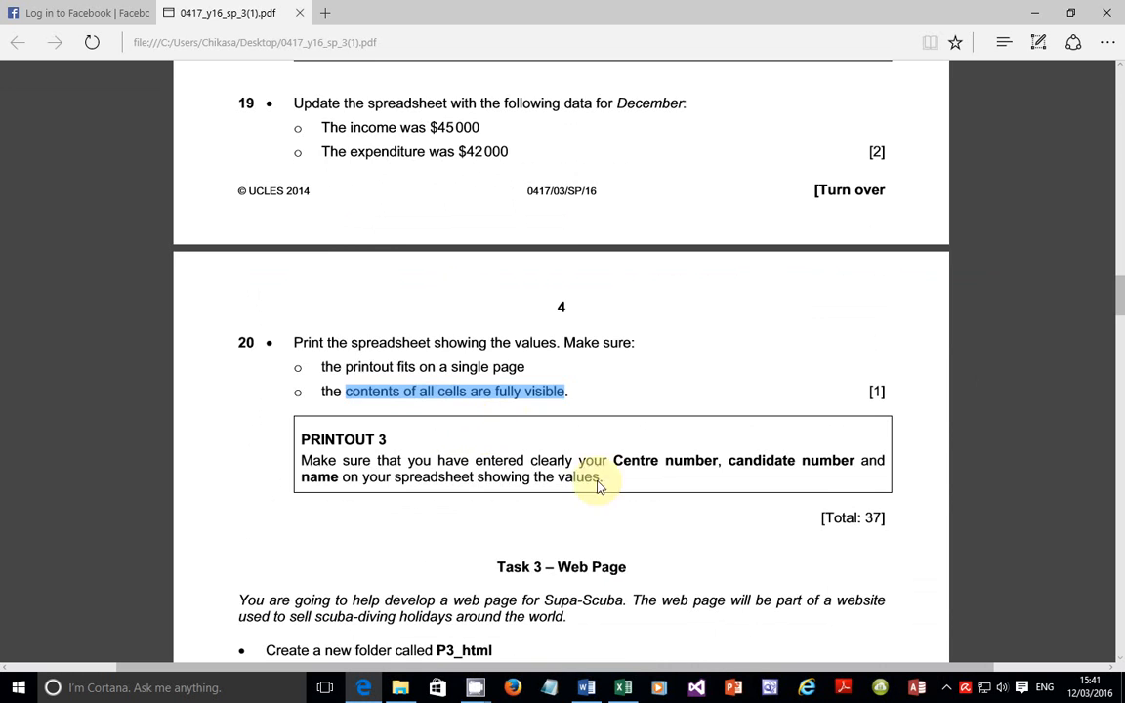
scroll(615, 488, down, 1)
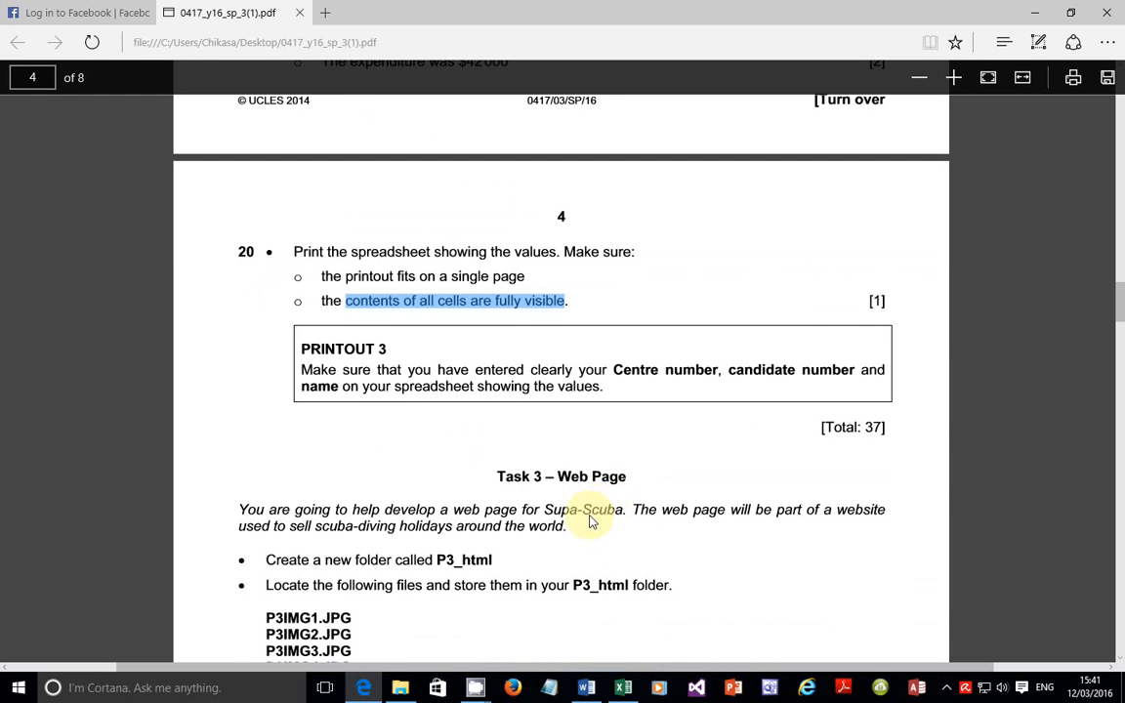